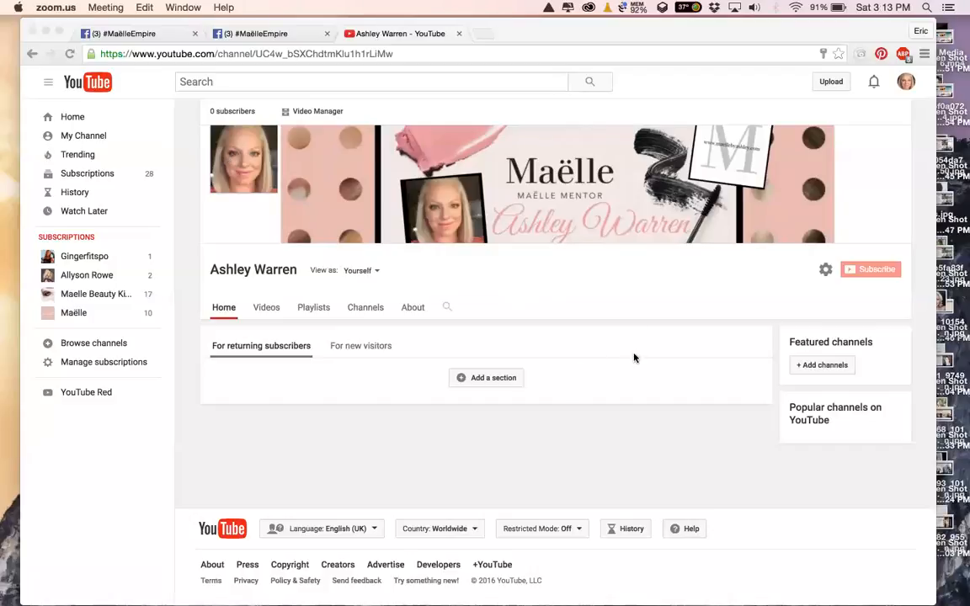
# Go to the YouTube home page and open My Channel from there.
pyautogui.click(648, 202)
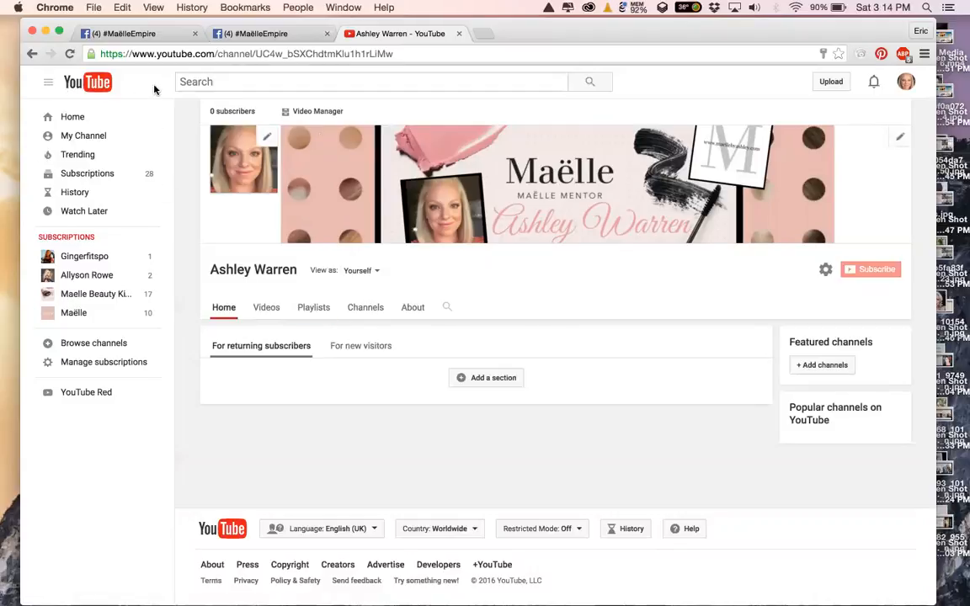
pyautogui.click(96, 88)
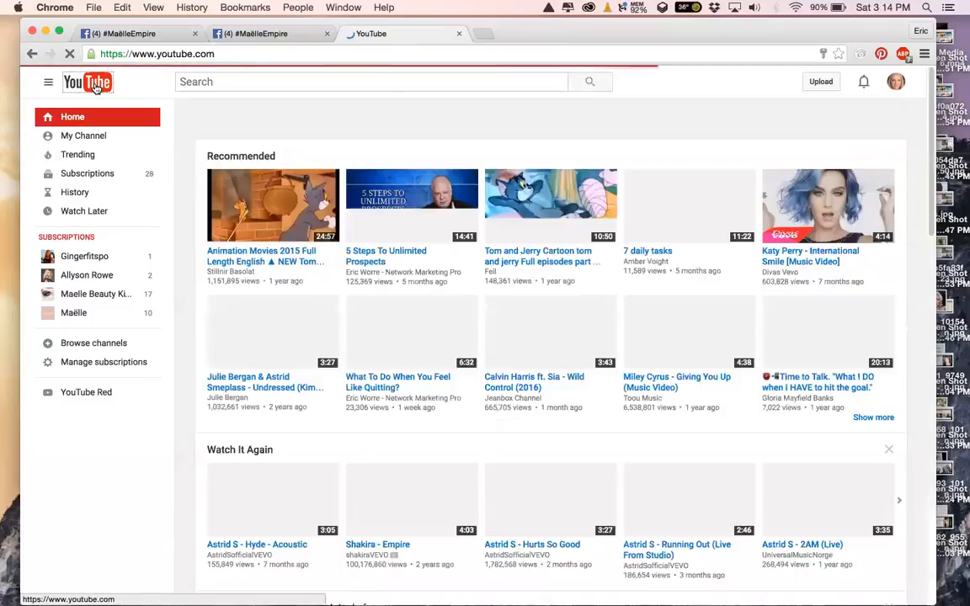
pyautogui.click(897, 82)
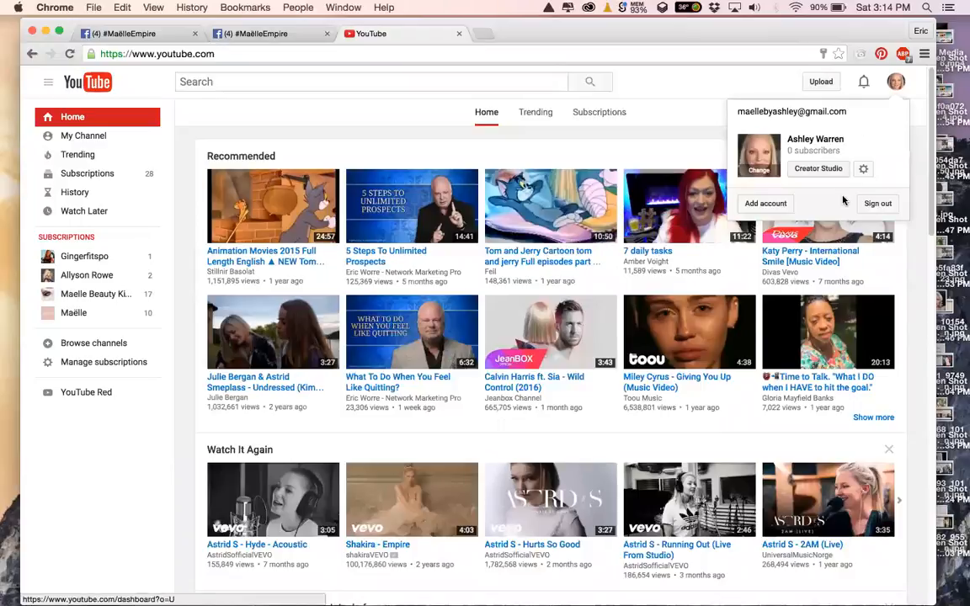
pyautogui.click(143, 83)
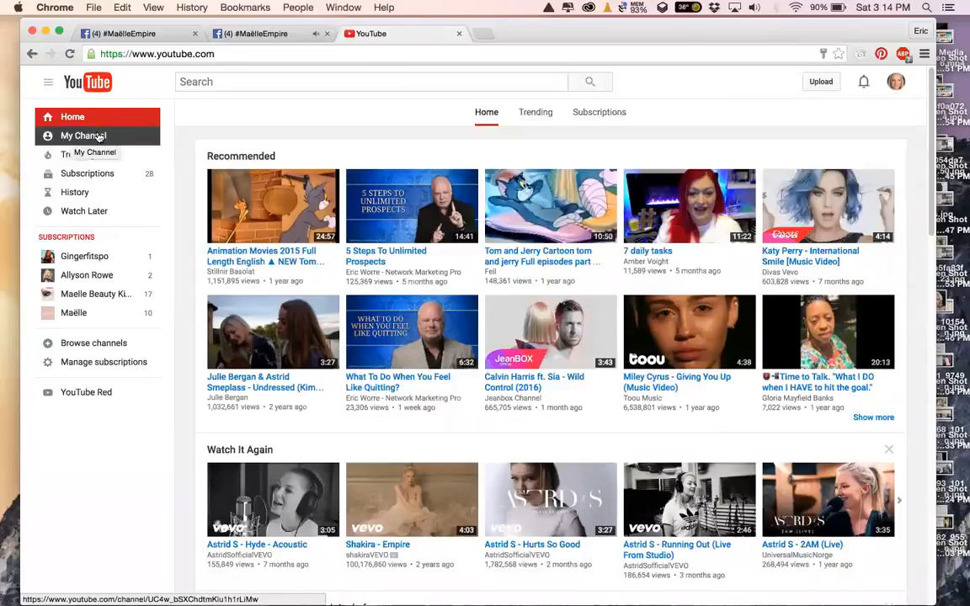
pyautogui.click(78, 138)
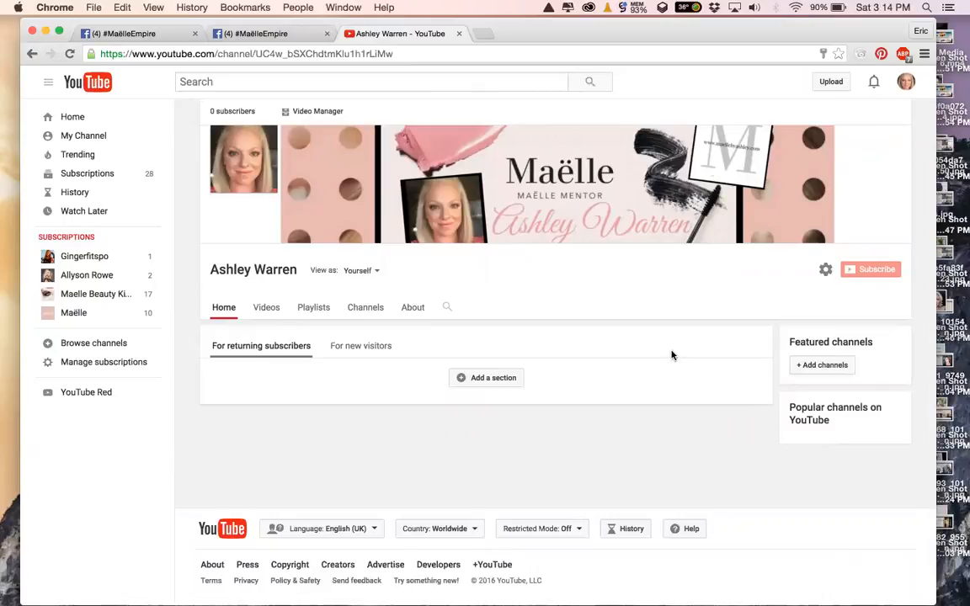
# View the channel's videos page, and open the channel art editor from the channel's home page.
pyautogui.click(266, 308)
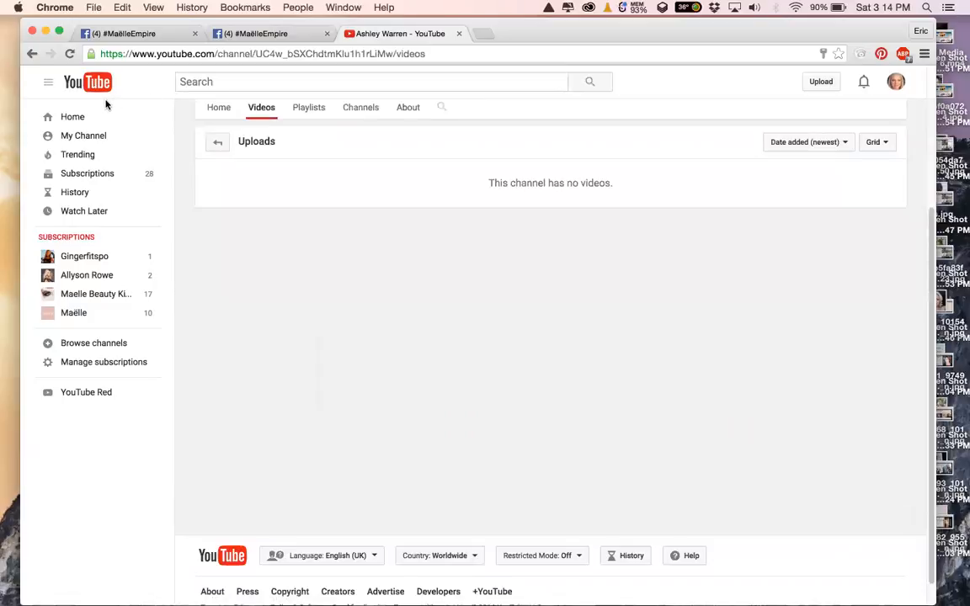
pyautogui.click(82, 137)
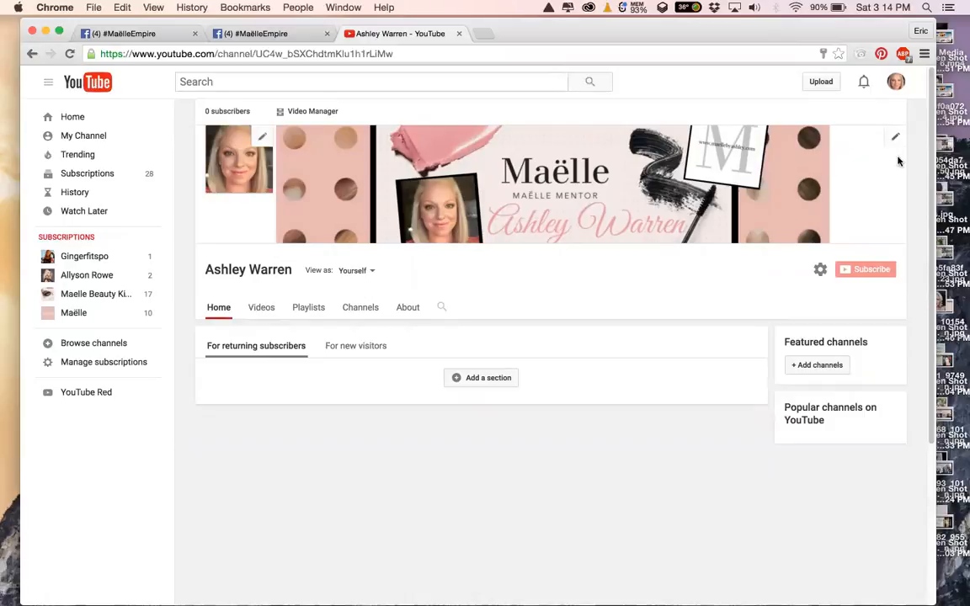
pyautogui.click(897, 139)
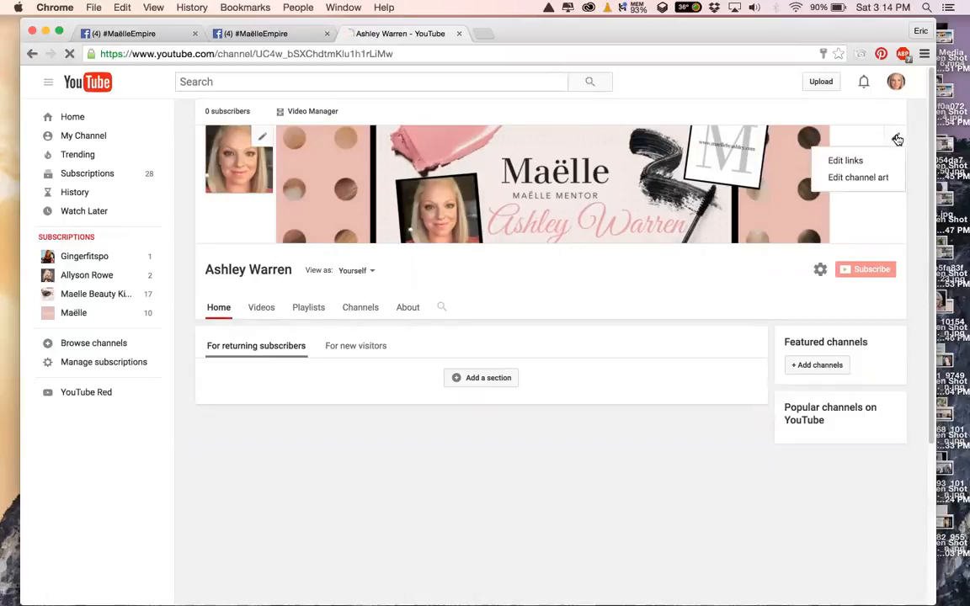
pyautogui.click(868, 178)
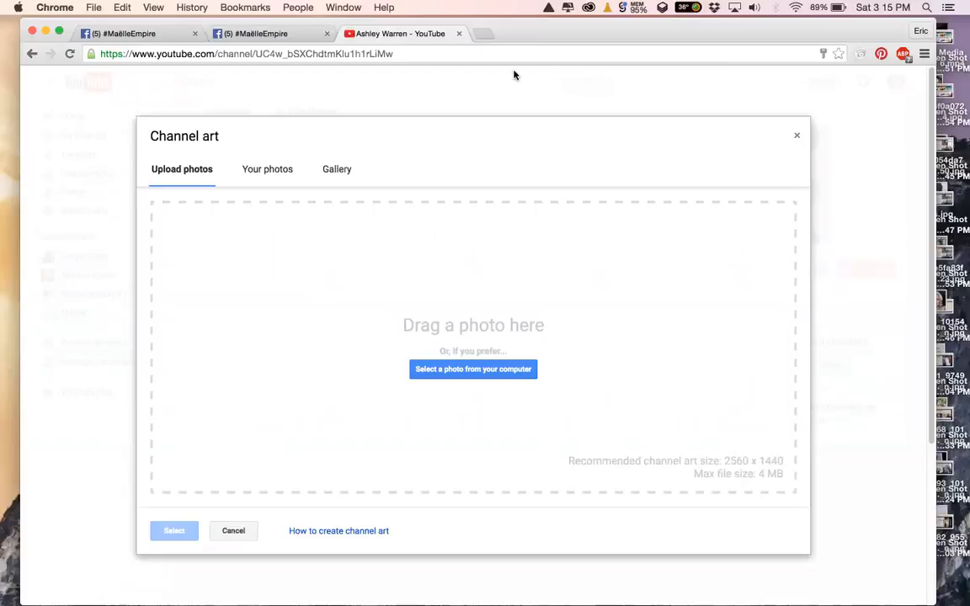
# Open picmonkey.com in a new browser tab.
pyautogui.click(483, 34)
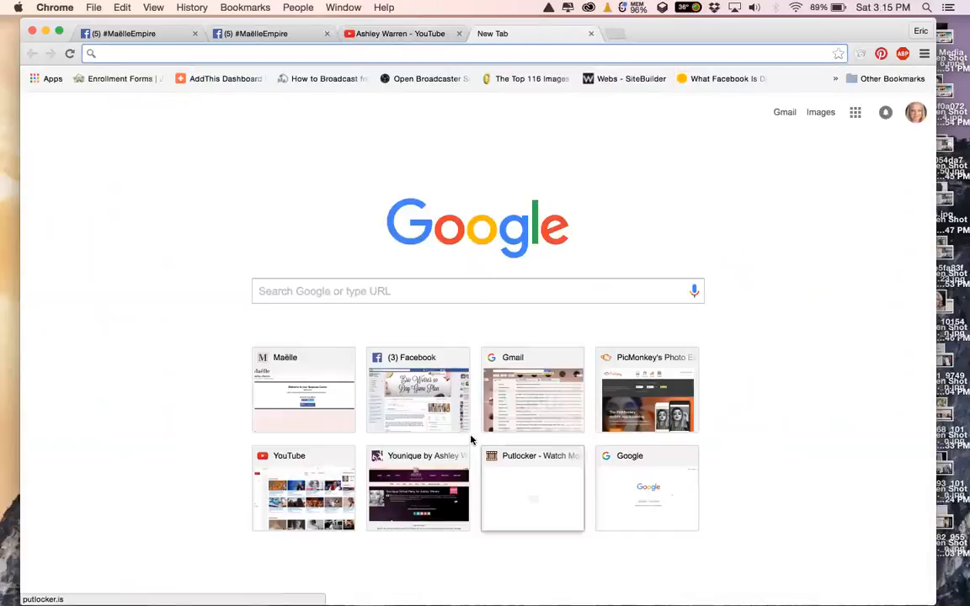
pyautogui.write('picmonkey.com')
pyautogui.press('Return')
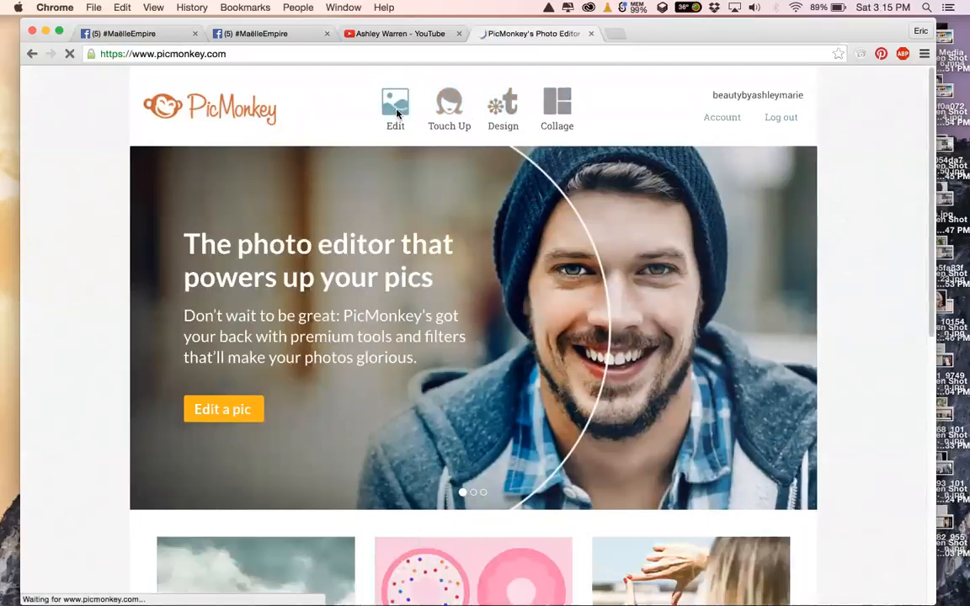
pyautogui.click(503, 108)
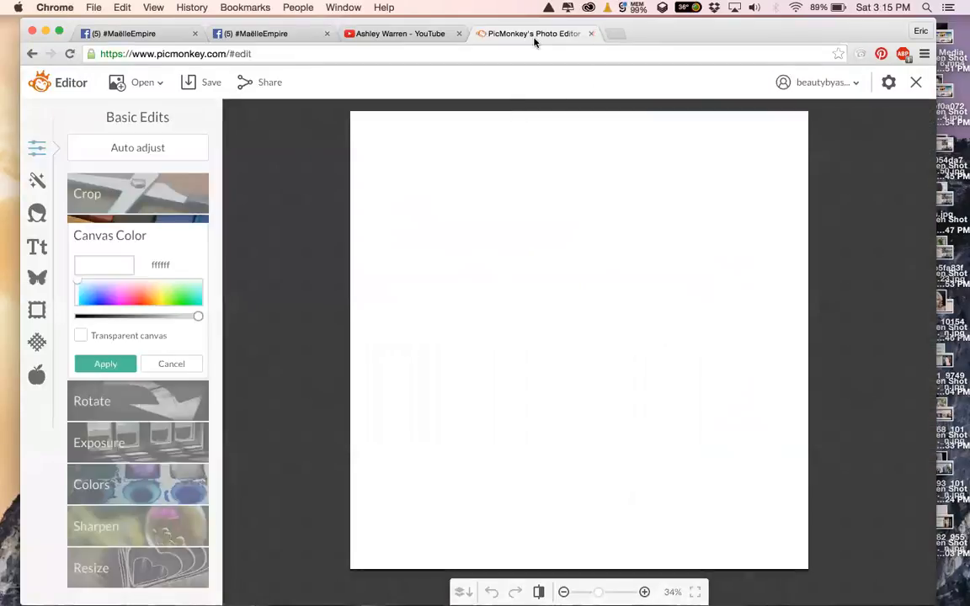
pyautogui.click(32, 55)
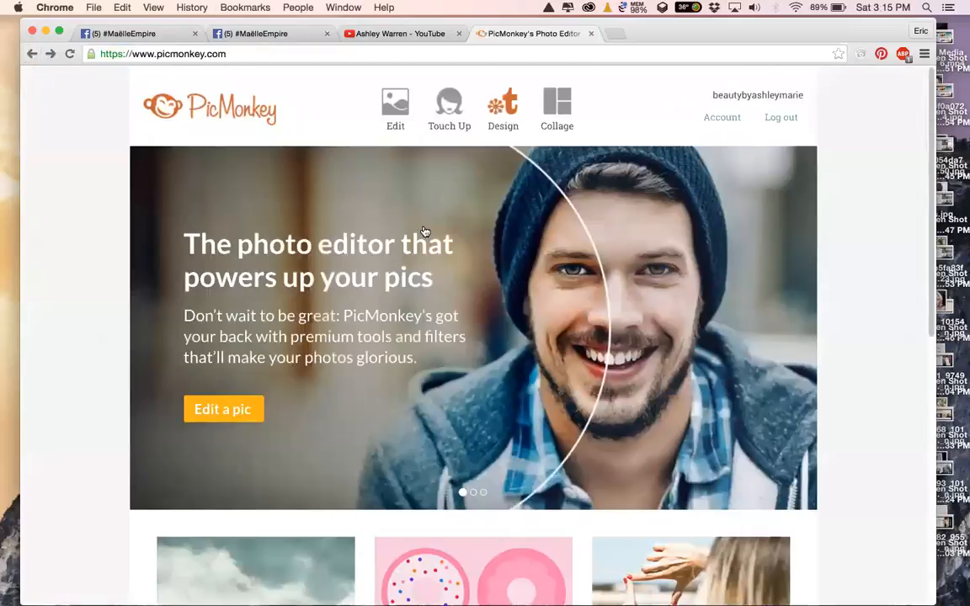
pyautogui.moveTo(504, 105)
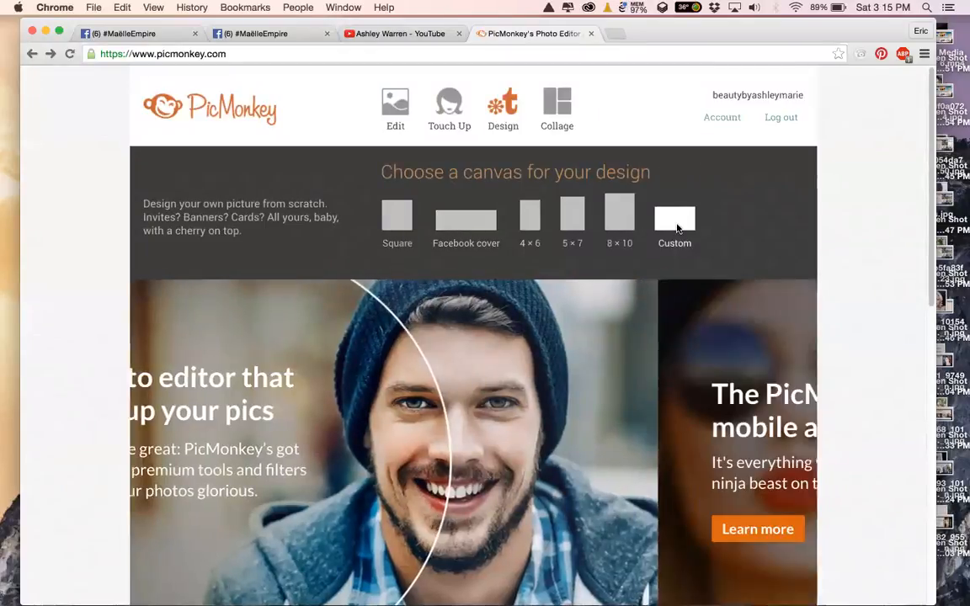
pyautogui.click(676, 223)
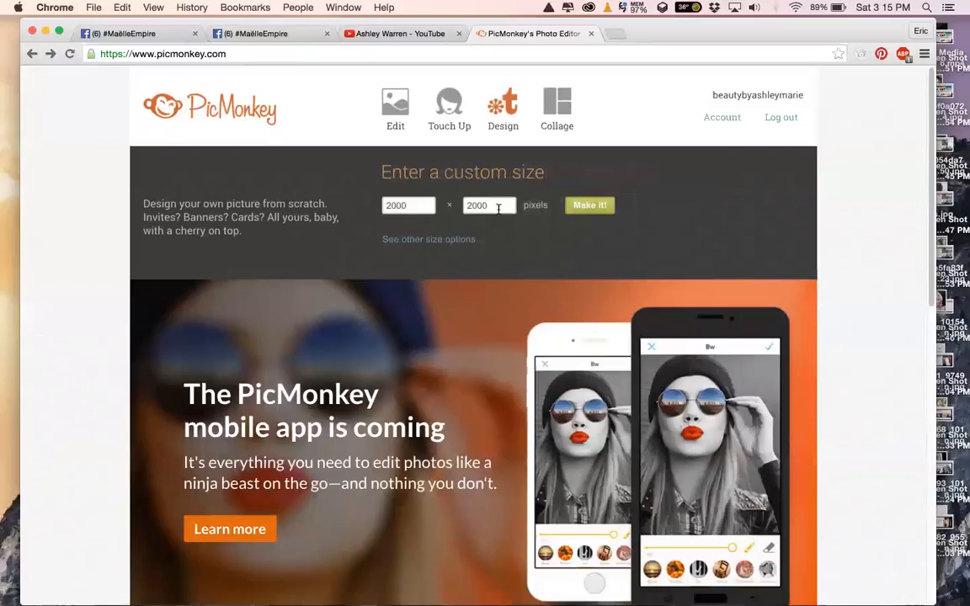
# Check YouTube's recommended channel art size and create a blank custom PicMonkey canvas of 2560 x 1440 pixels.
pyautogui.click(380, 32)
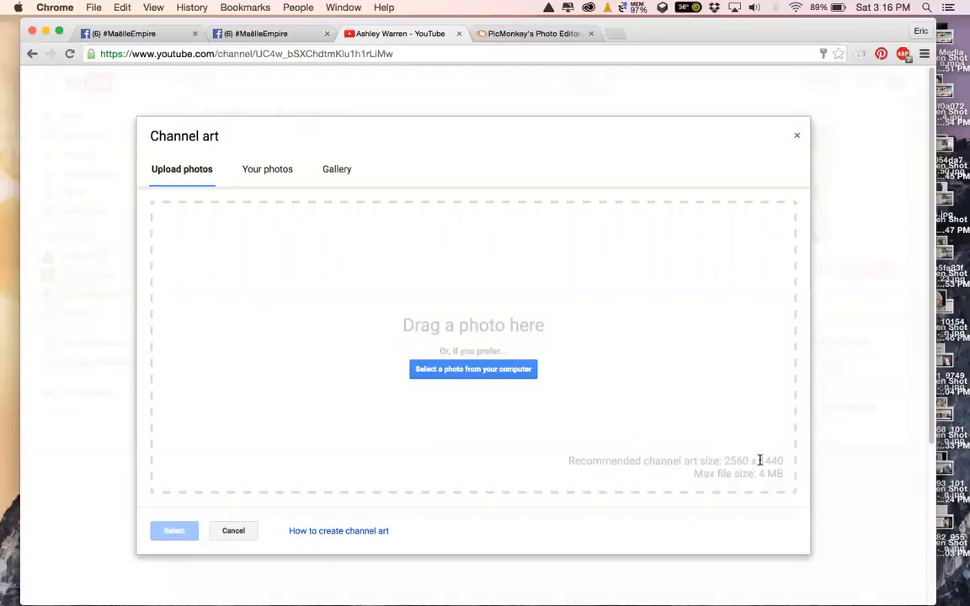
pyautogui.click(547, 36)
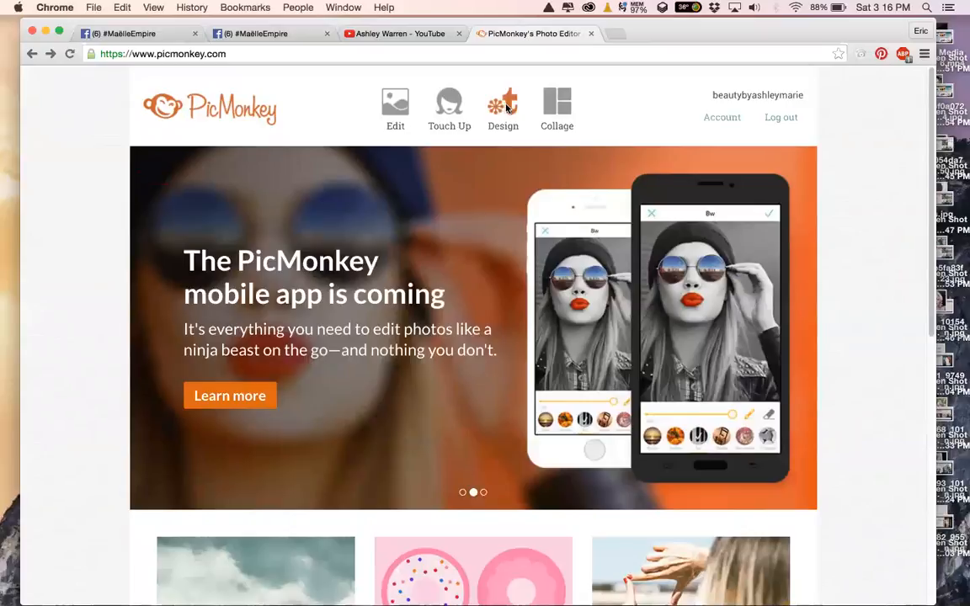
pyautogui.click(505, 107)
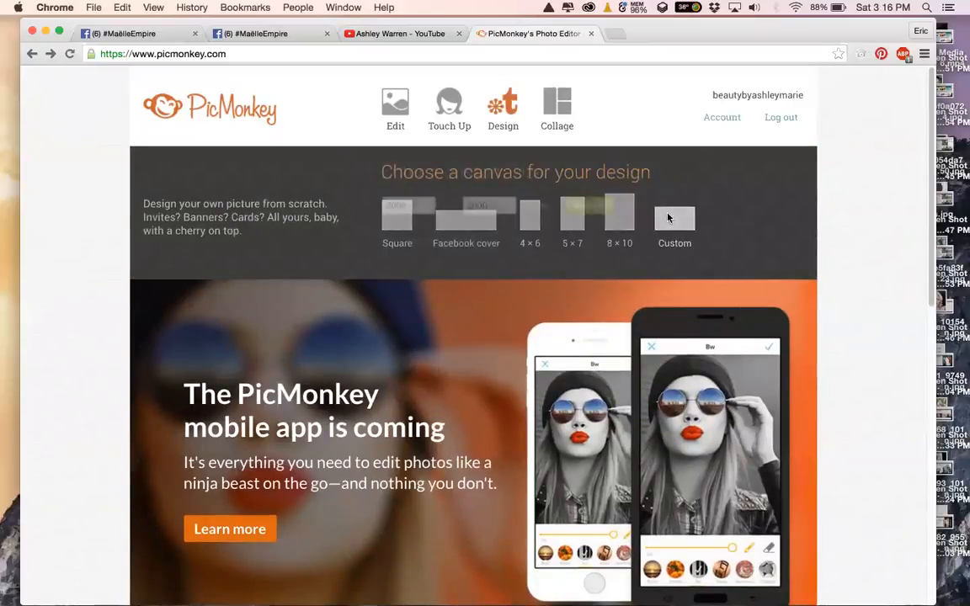
pyautogui.click(668, 218)
pyautogui.doubleClick(405, 206)
pyautogui.write('2560')
pyautogui.doubleClick(478, 207)
pyautogui.write('1440')
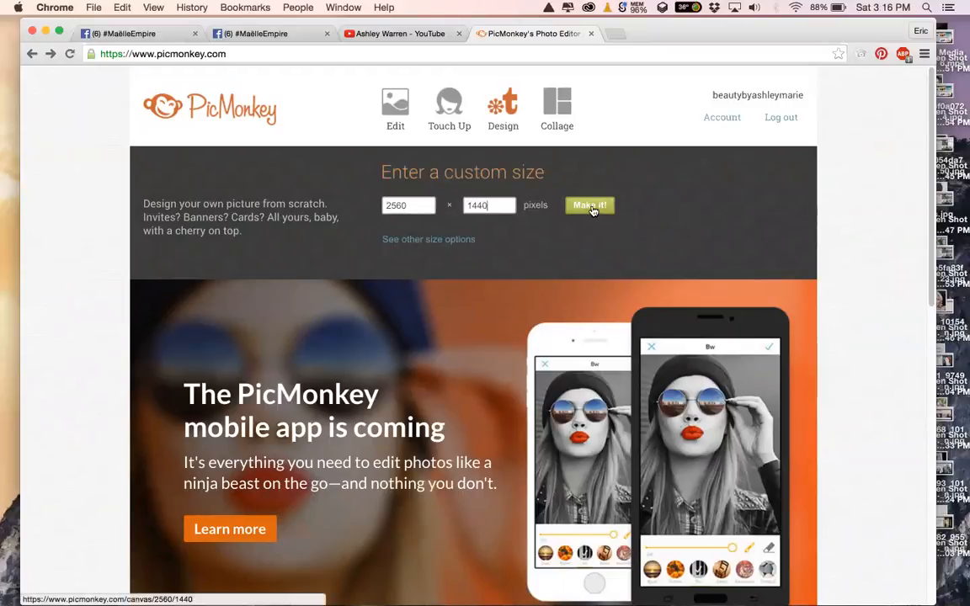
pyautogui.click(590, 207)
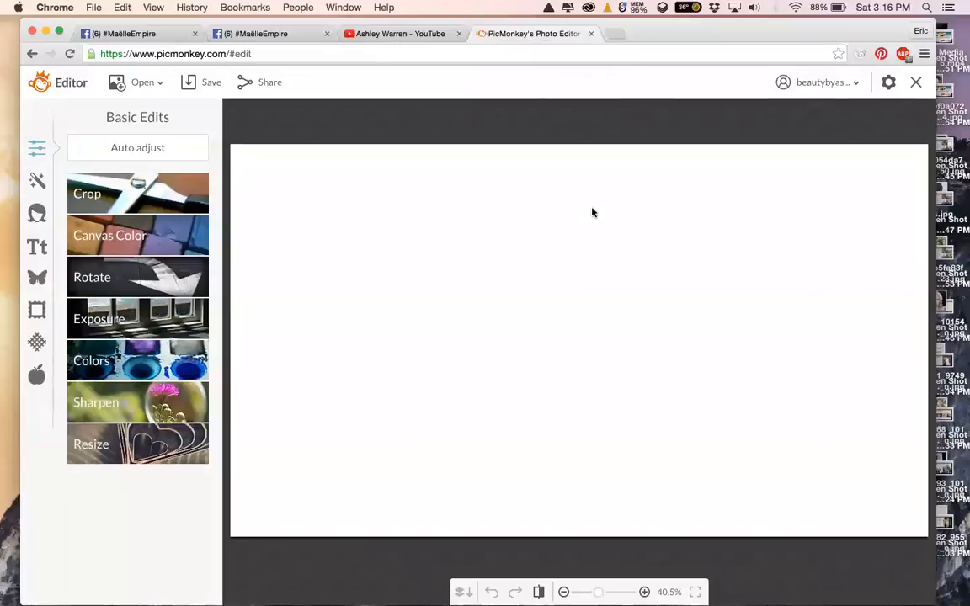
# Switch back to YouTube and try to upload two images from the ScreenShots folder as channel art, a beach photo and a wide banner.
pyautogui.click(381, 39)
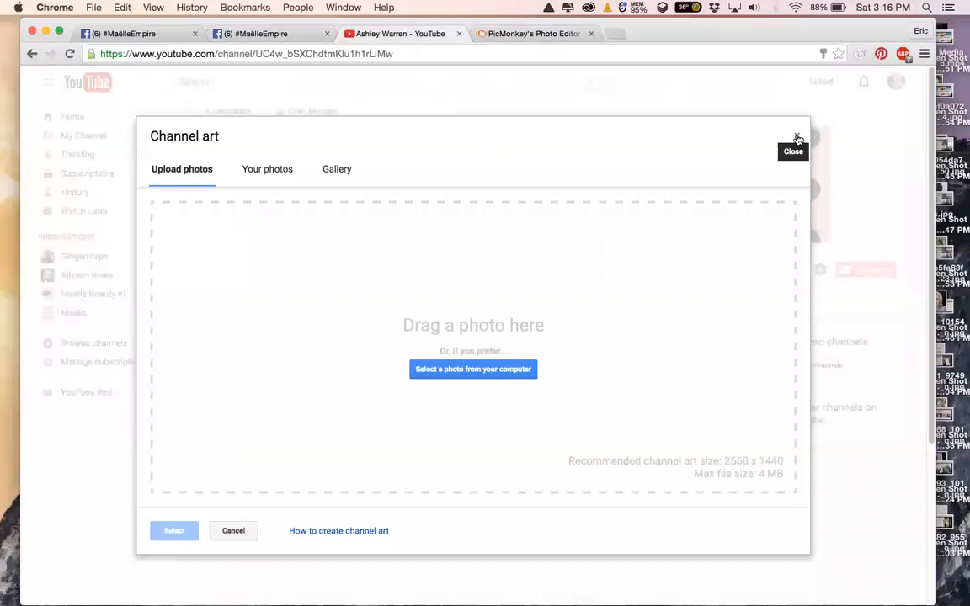
pyautogui.click(458, 371)
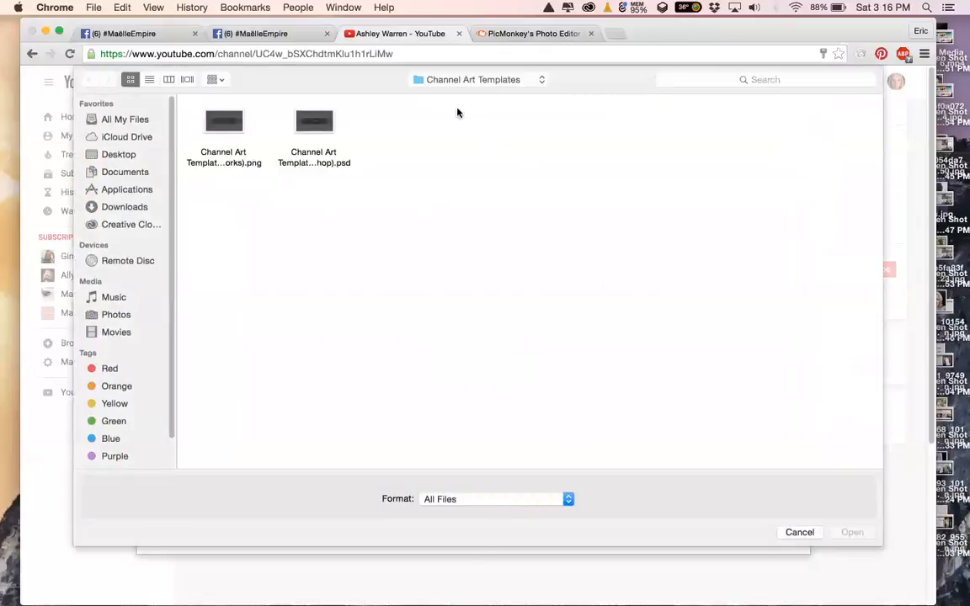
pyautogui.click(413, 80)
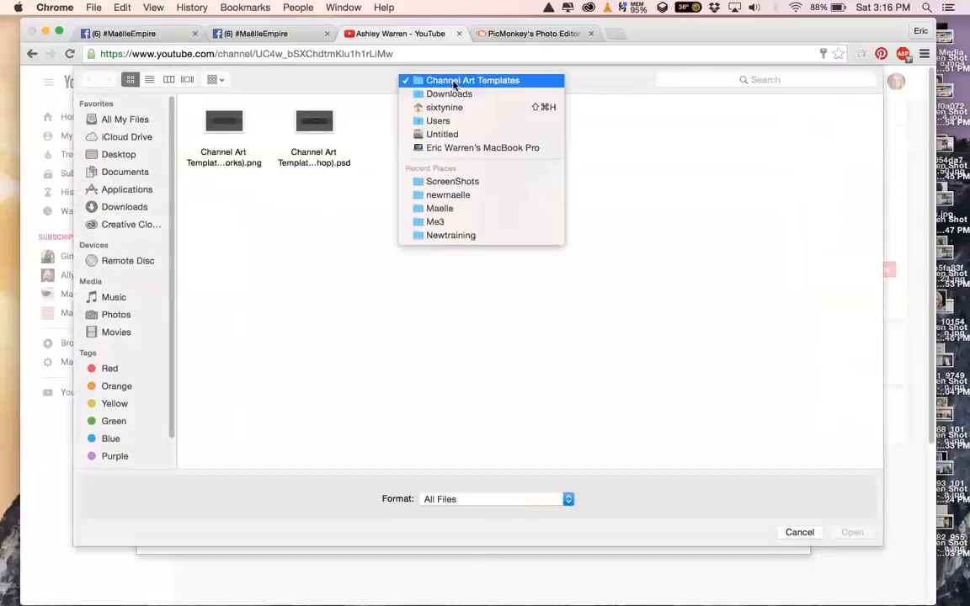
pyautogui.click(451, 184)
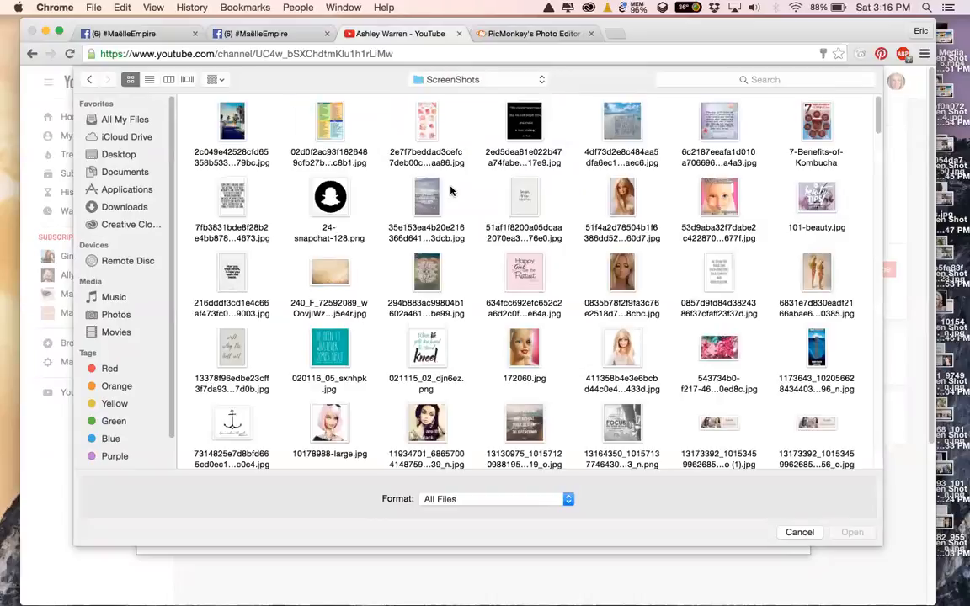
pyautogui.doubleClick(631, 133)
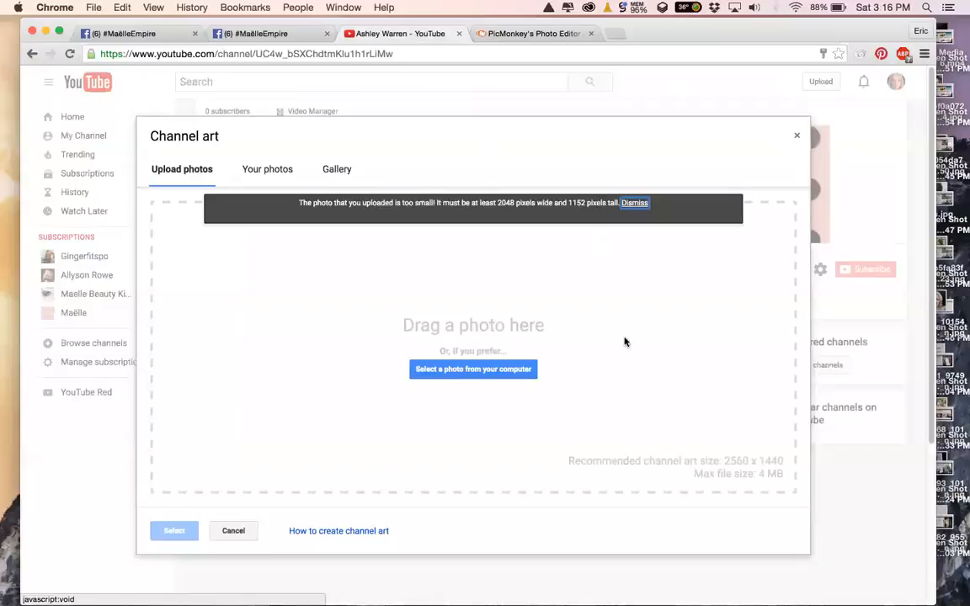
pyautogui.click(452, 370)
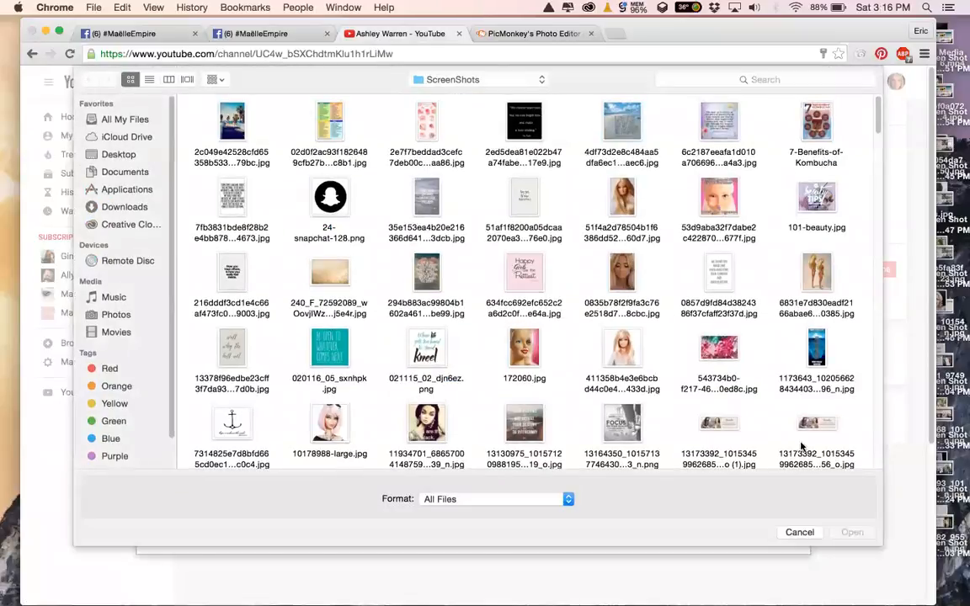
pyautogui.doubleClick(721, 427)
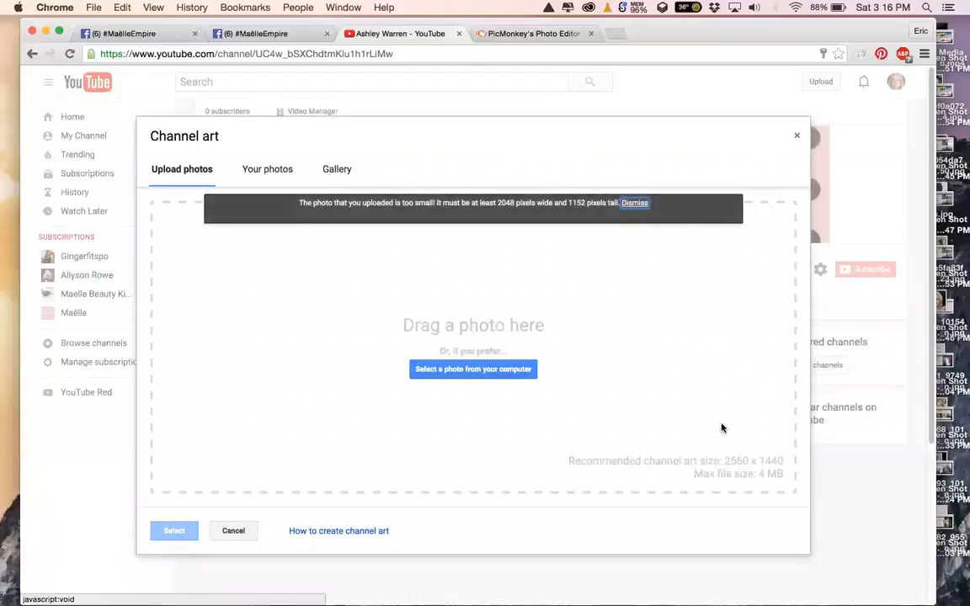
# Search the computer's files for "JEN" and upload JENYOUTUBE.png as the channel art.
pyautogui.click(501, 371)
pyautogui.scroll(-5, 494, 376)
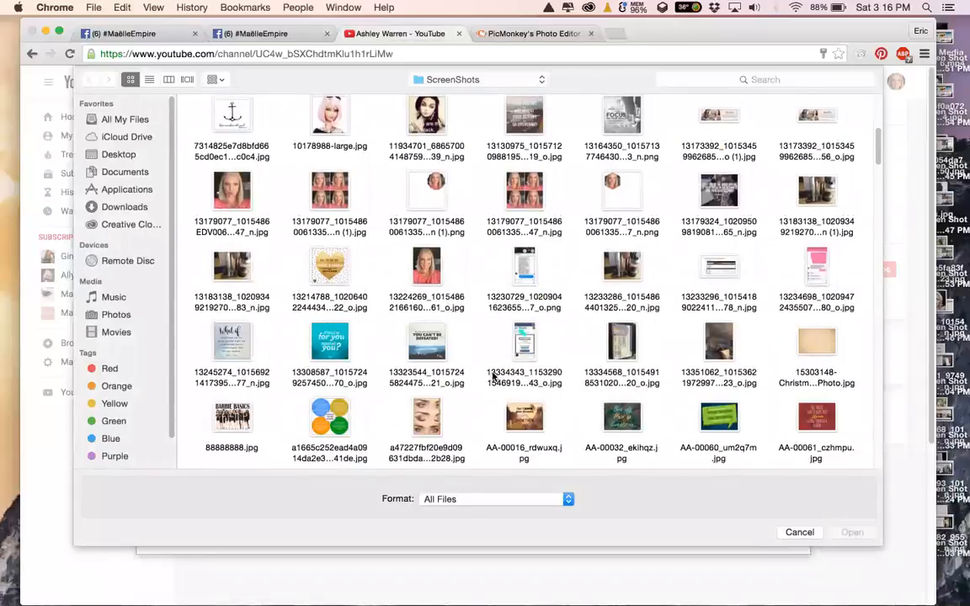
pyautogui.click(485, 80)
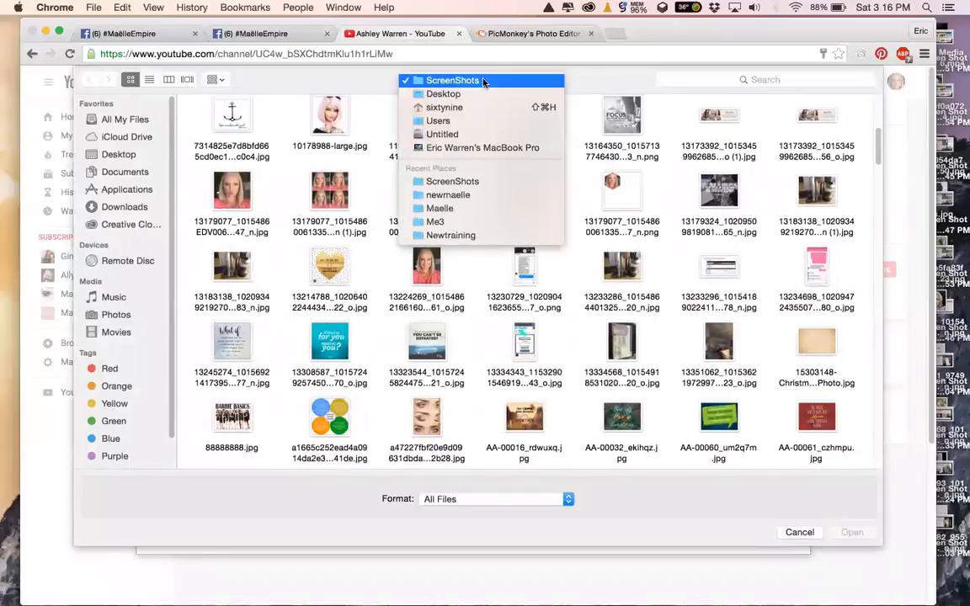
pyautogui.click(731, 85)
pyautogui.click(739, 85)
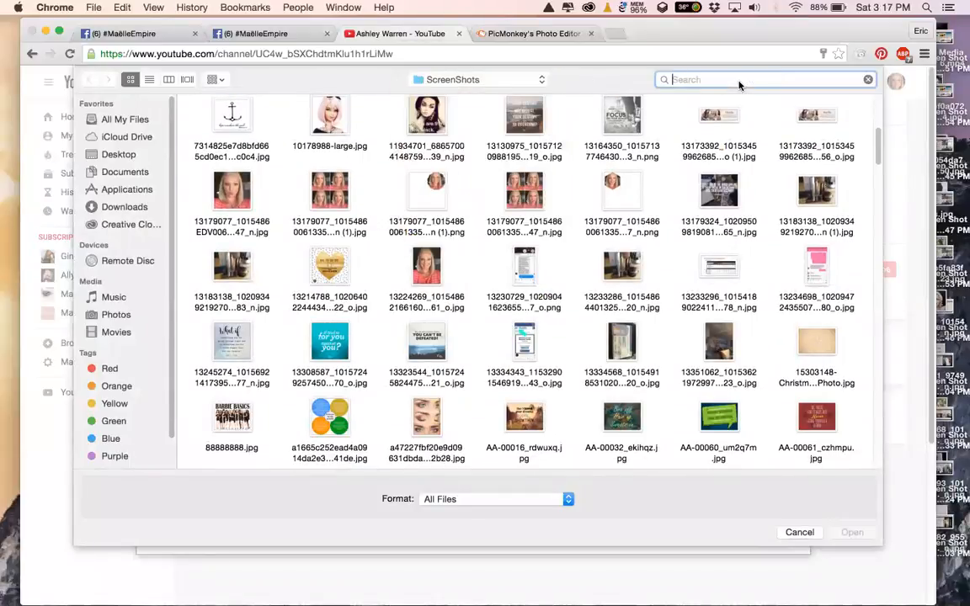
pyautogui.write('JEN')
pyautogui.doubleClick(324, 173)
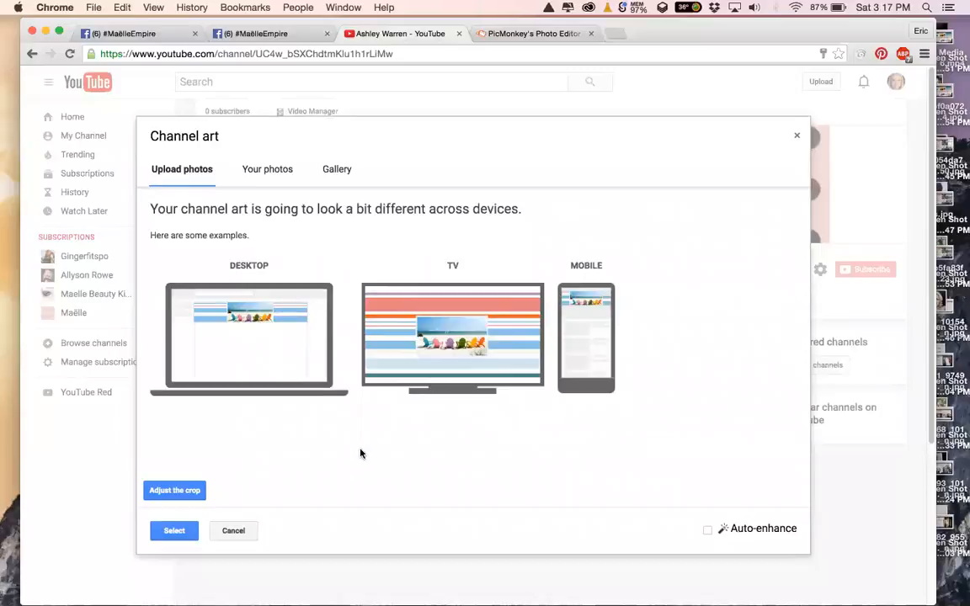
# Adjust the crop of the uploaded channel art, making the region slightly smaller than the full image and centring it horizontally around the beach photo.
pyautogui.click(184, 492)
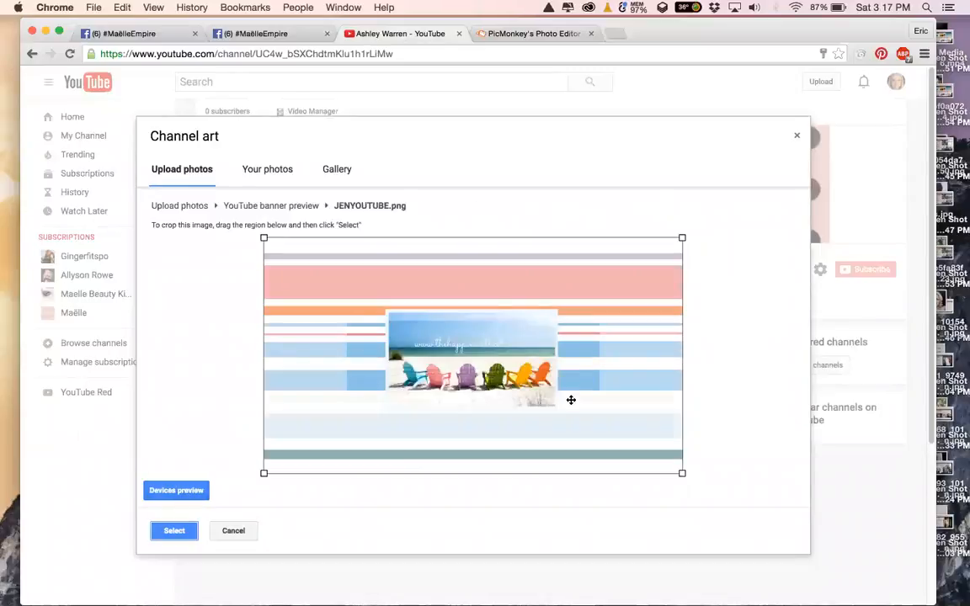
pyautogui.moveTo(670, 250); pyautogui.dragTo(588, 307)
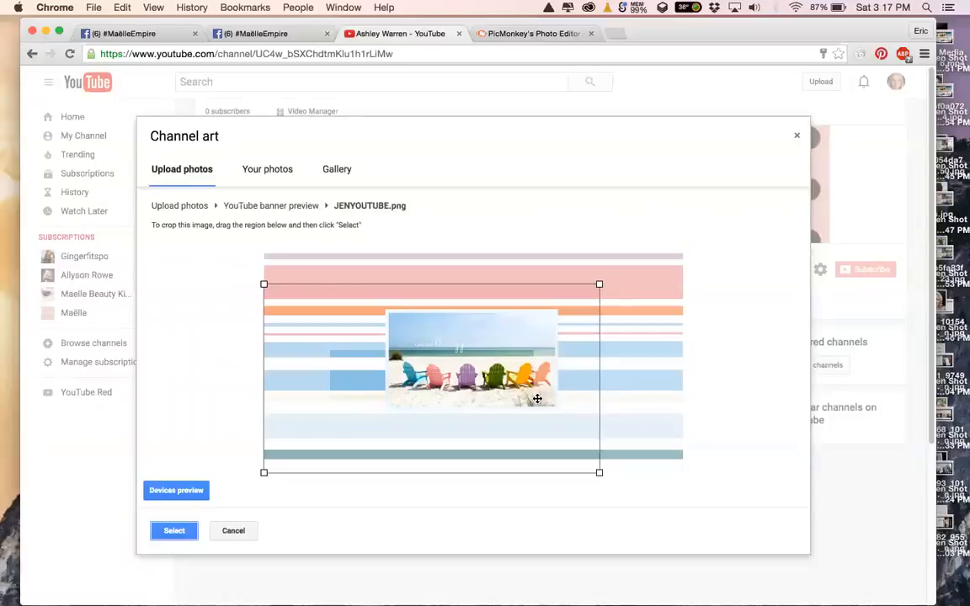
pyautogui.moveTo(598, 284); pyautogui.dragTo(491, 389)
pyautogui.moveTo(599, 285); pyautogui.dragTo(750, 208)
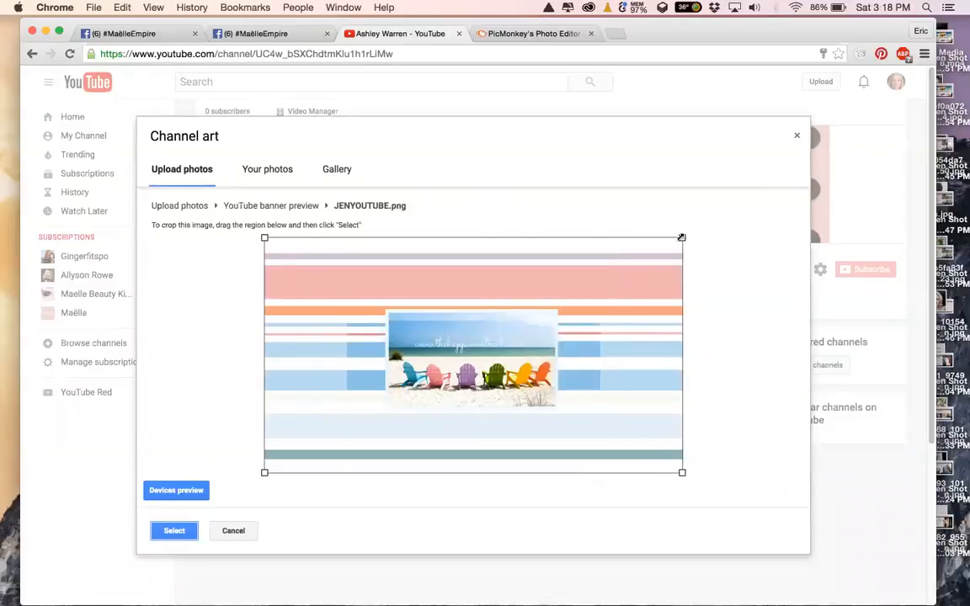
pyautogui.moveTo(682, 239); pyautogui.dragTo(646, 258)
pyautogui.moveTo(529, 373)
pyautogui.mouseDown()
pyautogui.moveTo(542, 355)
pyautogui.moveTo(538, 371)
pyautogui.moveTo(552, 369)
pyautogui.moveTo(527, 376)
pyautogui.mouseUp()
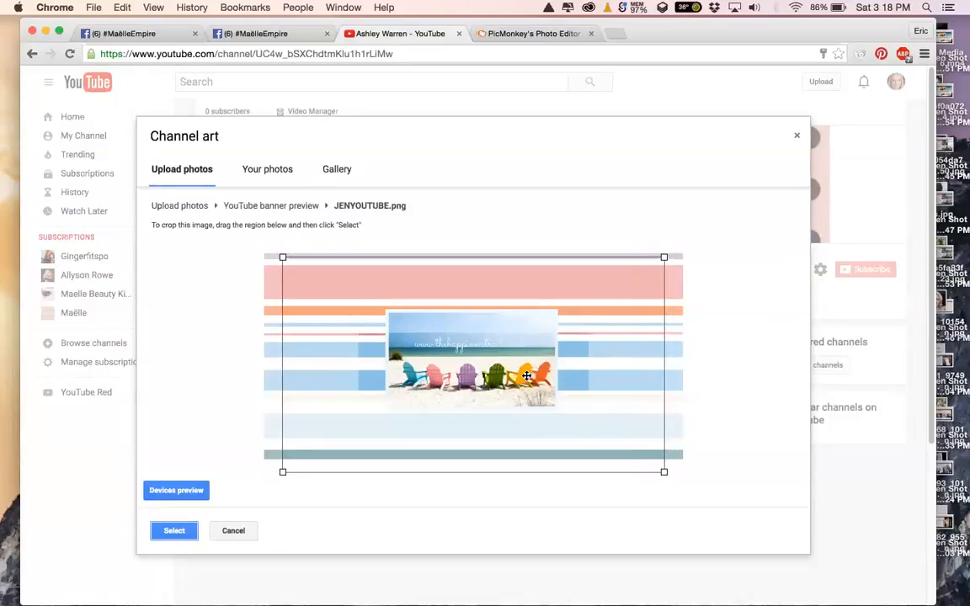
# Cancel the channel art crop and download the Channel Art Templates from YouTube's help page on creating channel art.
pyautogui.click(218, 535)
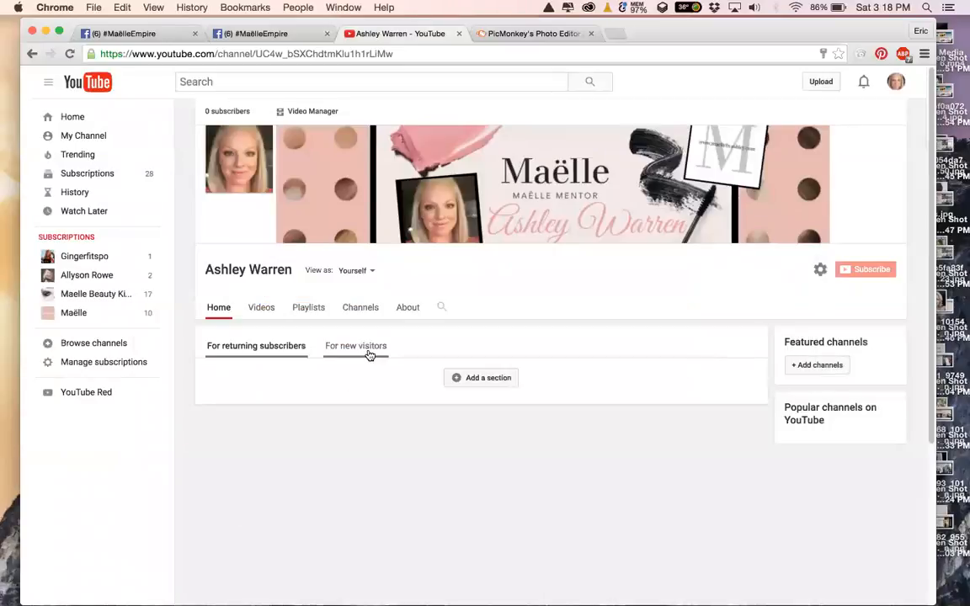
pyautogui.click(895, 137)
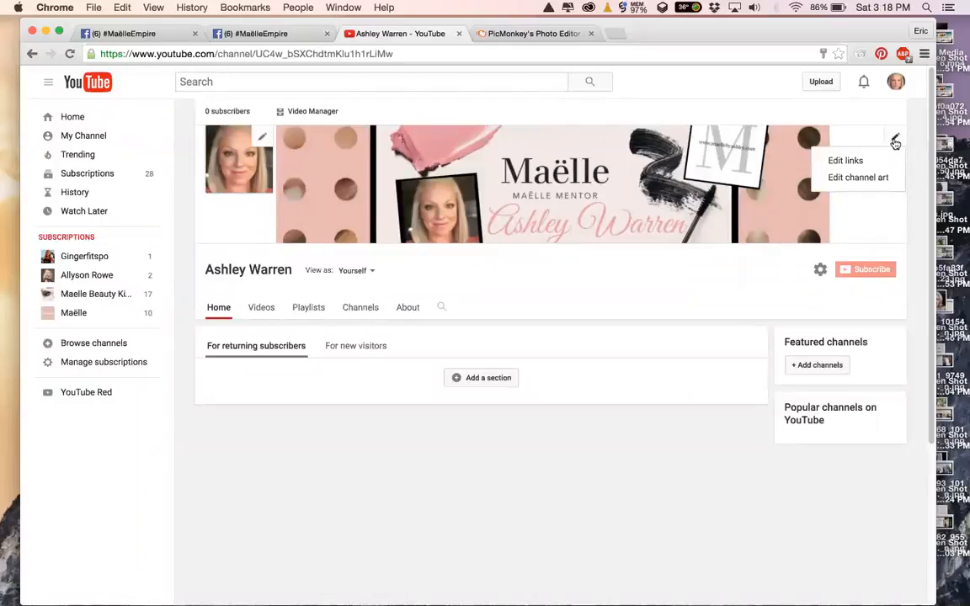
pyautogui.click(864, 182)
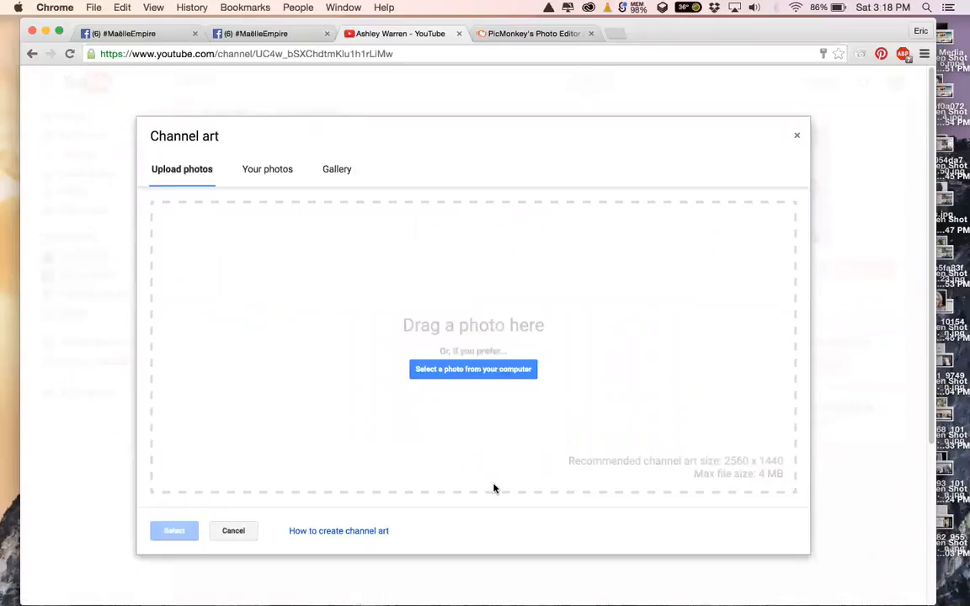
pyautogui.click(337, 532)
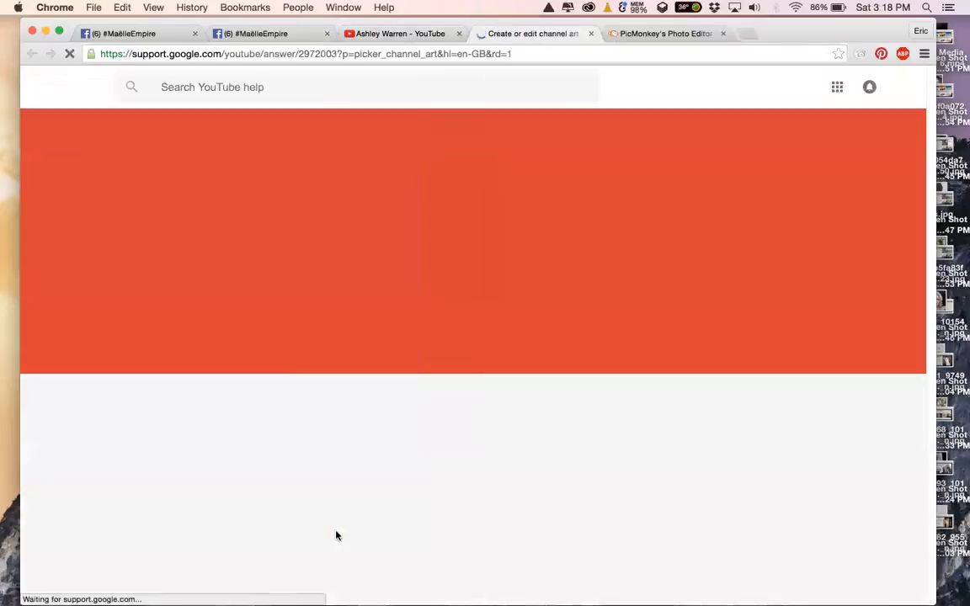
pyautogui.scroll(-5, 427, 392)
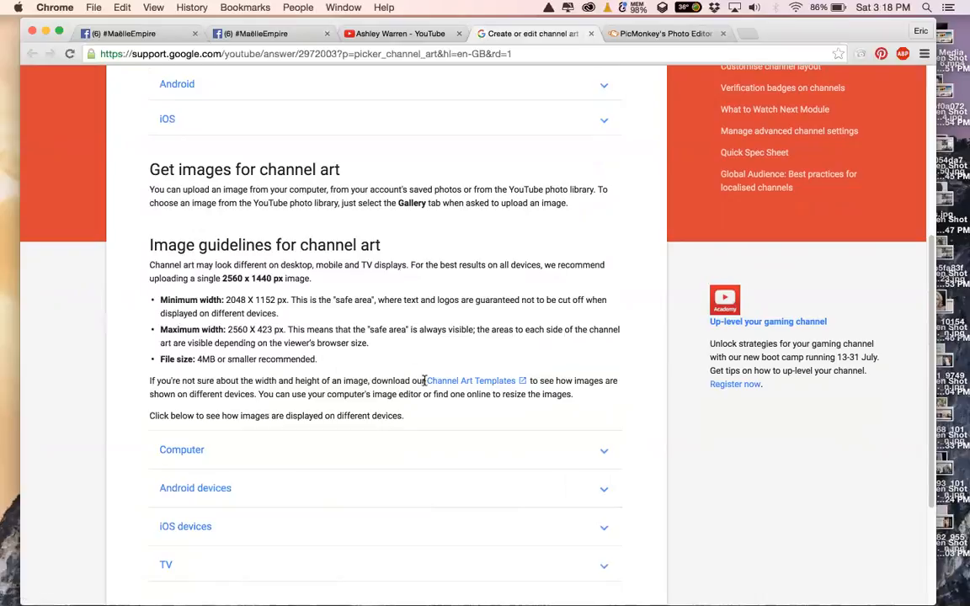
pyautogui.moveTo(375, 384); pyautogui.dragTo(529, 382)
pyautogui.click(489, 389)
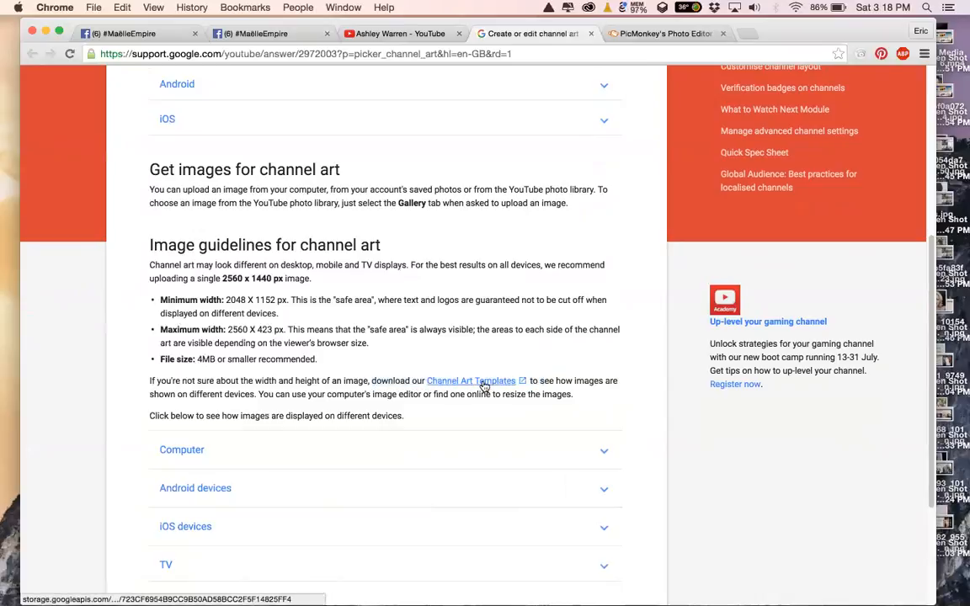
pyautogui.click(485, 383)
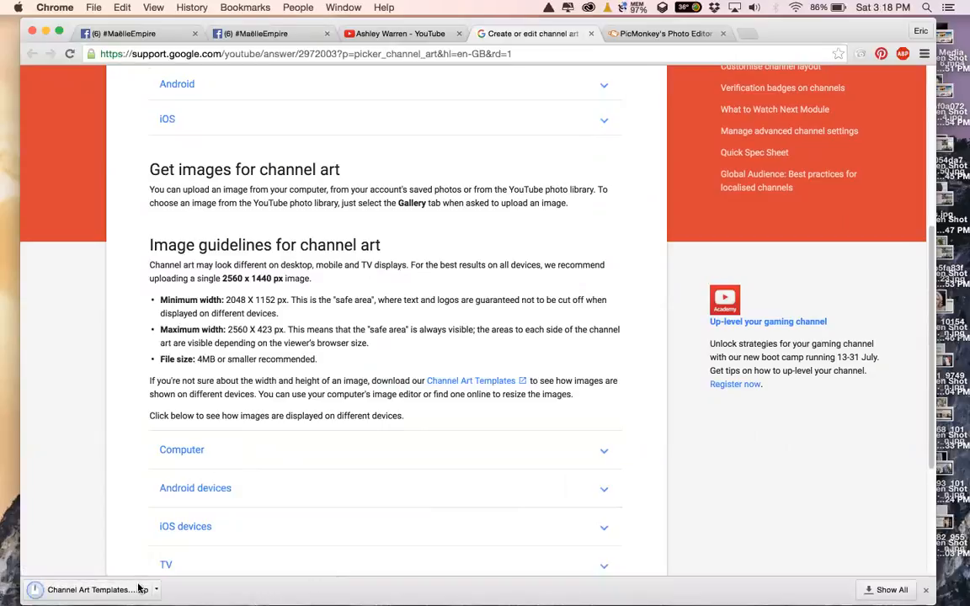
# Switch to the PicMonkey canvas and browse the available overlay collections, including Hearts and Wedding.
pyautogui.click(638, 36)
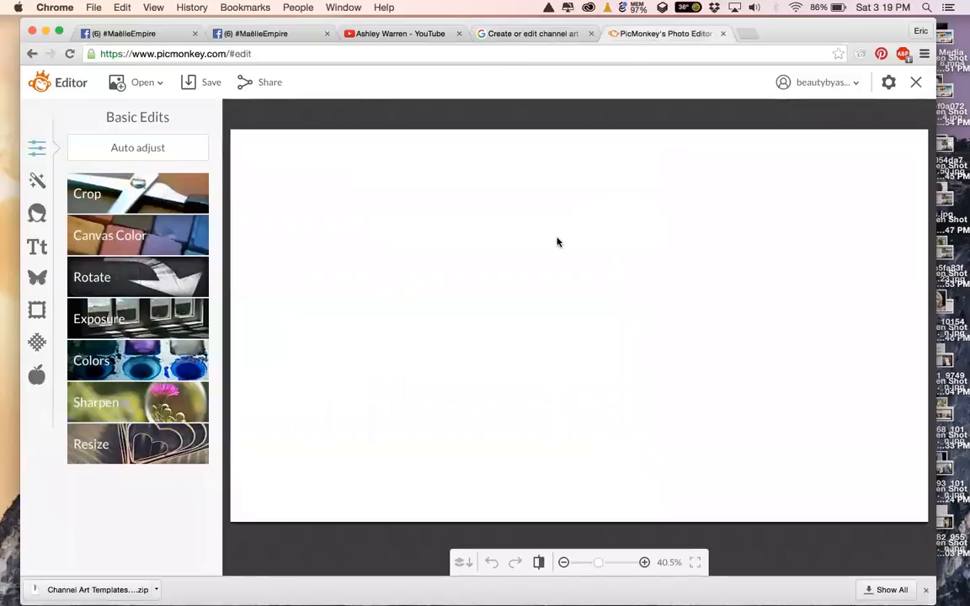
pyautogui.click(37, 279)
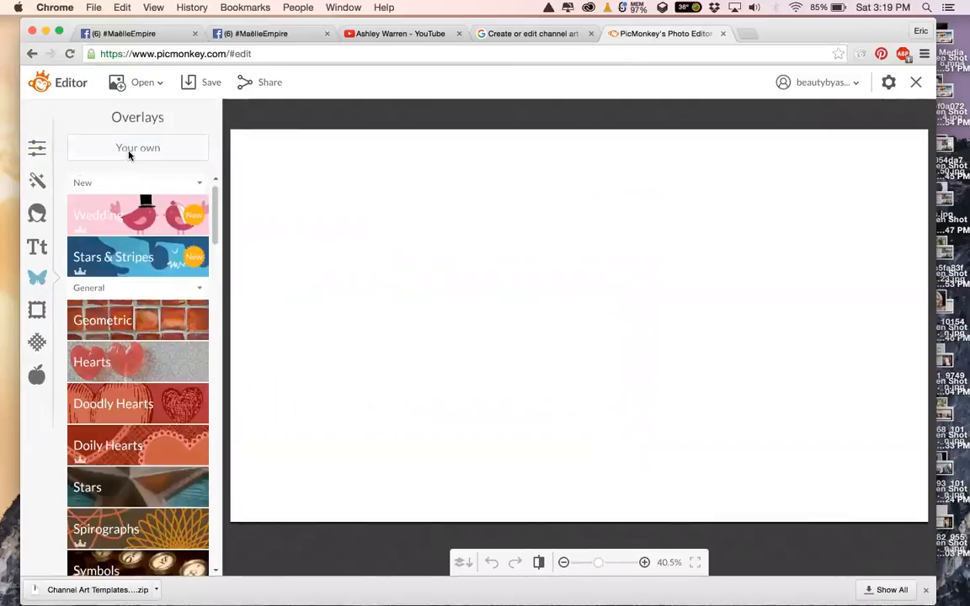
pyautogui.click(140, 323)
pyautogui.click(126, 421)
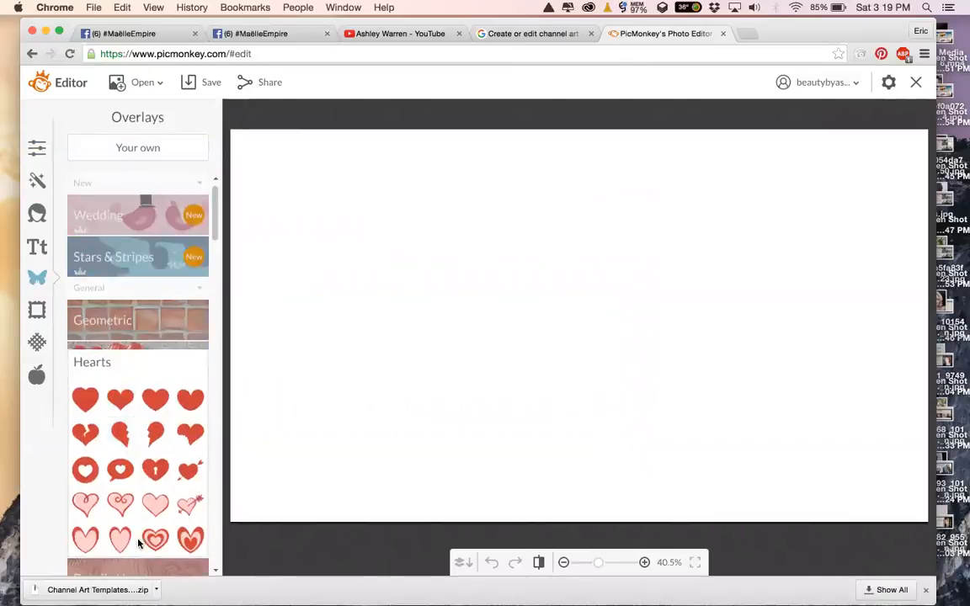
pyautogui.click(194, 259)
pyautogui.click(147, 210)
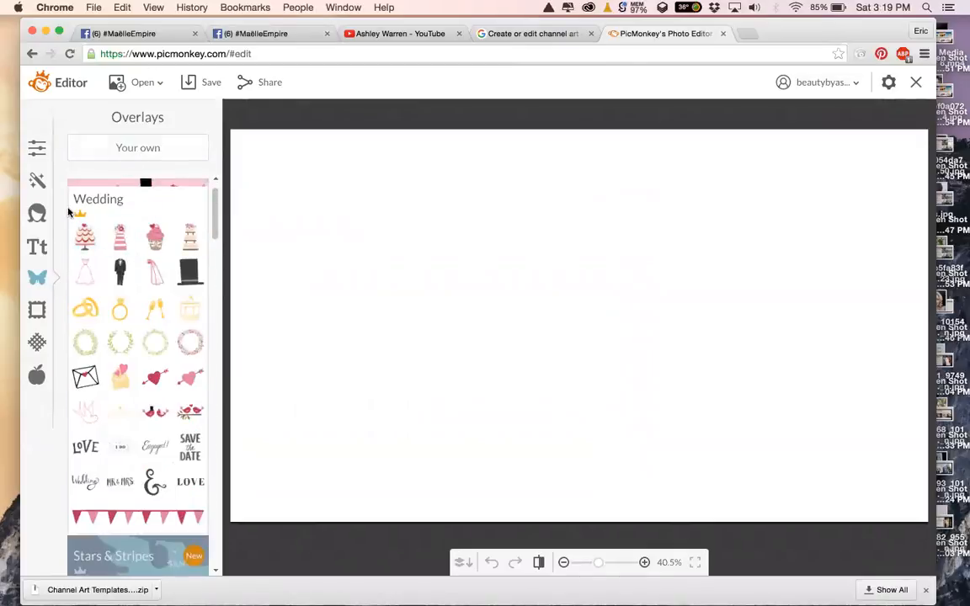
# Search the computer for "template" and add the Channel Art Template PNG to the canvas as a custom overlay.
pyautogui.click(145, 144)
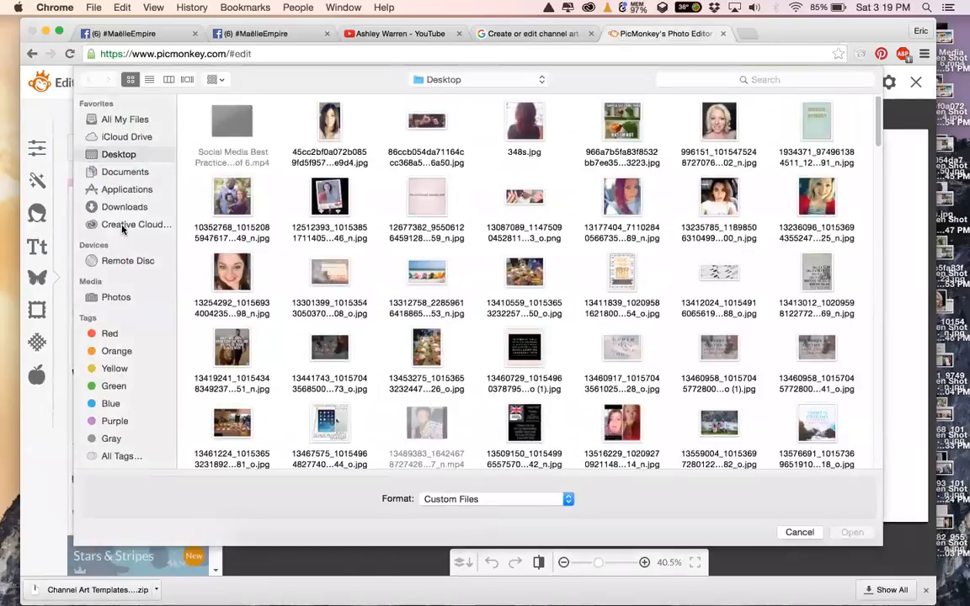
pyautogui.click(763, 77)
pyautogui.write('t')
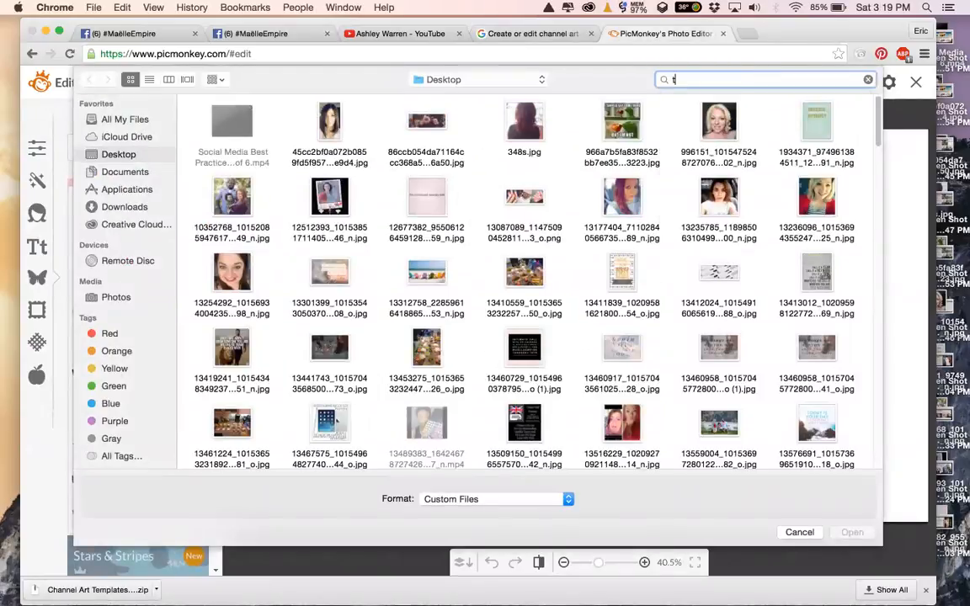
pyautogui.write('emplate')
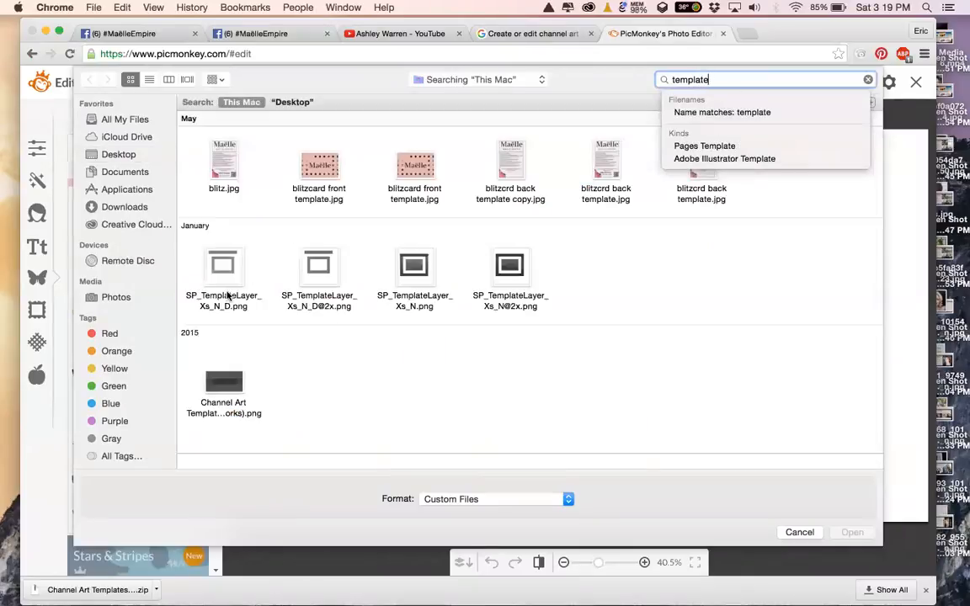
pyautogui.click(224, 383)
pyautogui.doubleClick(230, 383)
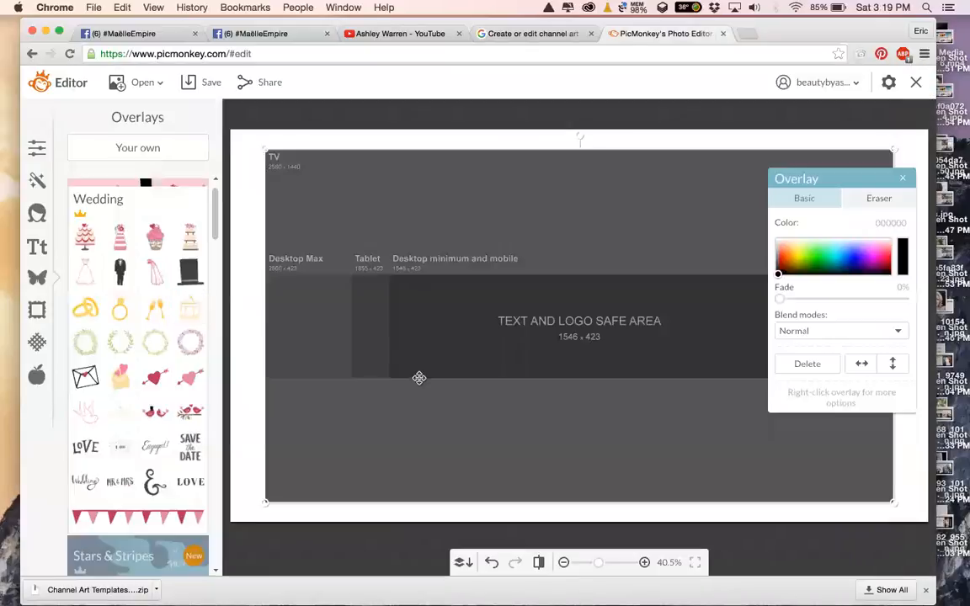
# Move and enlarge the channel art template overlay so that it fills the whole canvas.
pyautogui.moveTo(543, 235); pyautogui.dragTo(542, 229)
pyautogui.moveTo(860, 482); pyautogui.dragTo(952, 527)
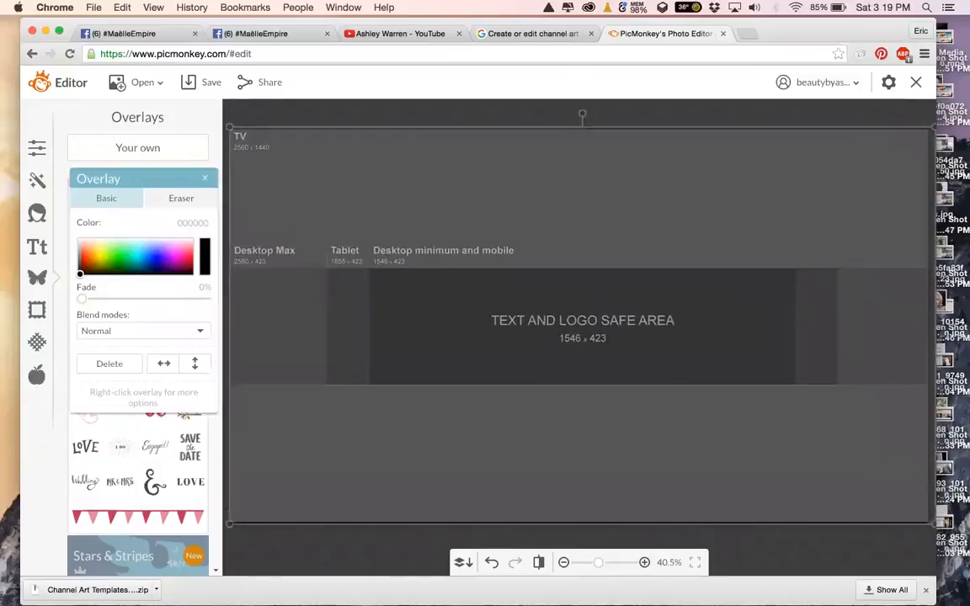
pyautogui.click(205, 178)
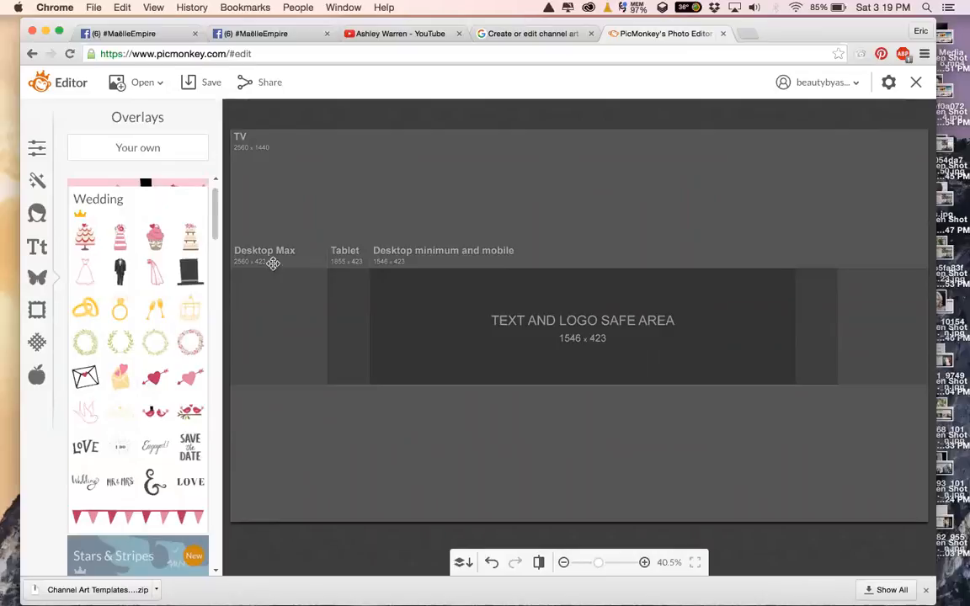
pyautogui.moveTo(260, 416)
pyautogui.mouseDown()
pyautogui.moveTo(260, 426)
pyautogui.moveTo(262, 409)
pyautogui.mouseUp()
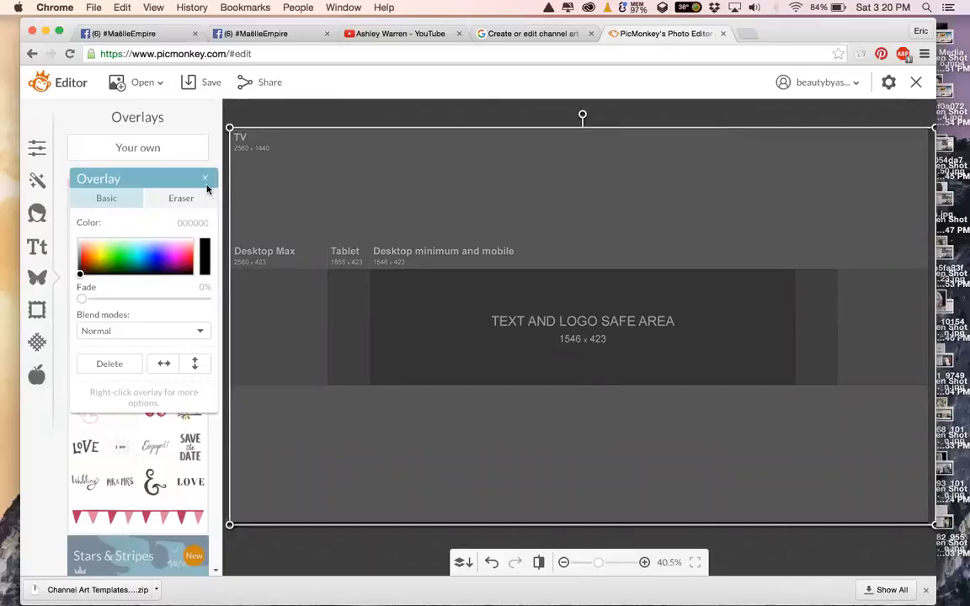
pyautogui.click(206, 180)
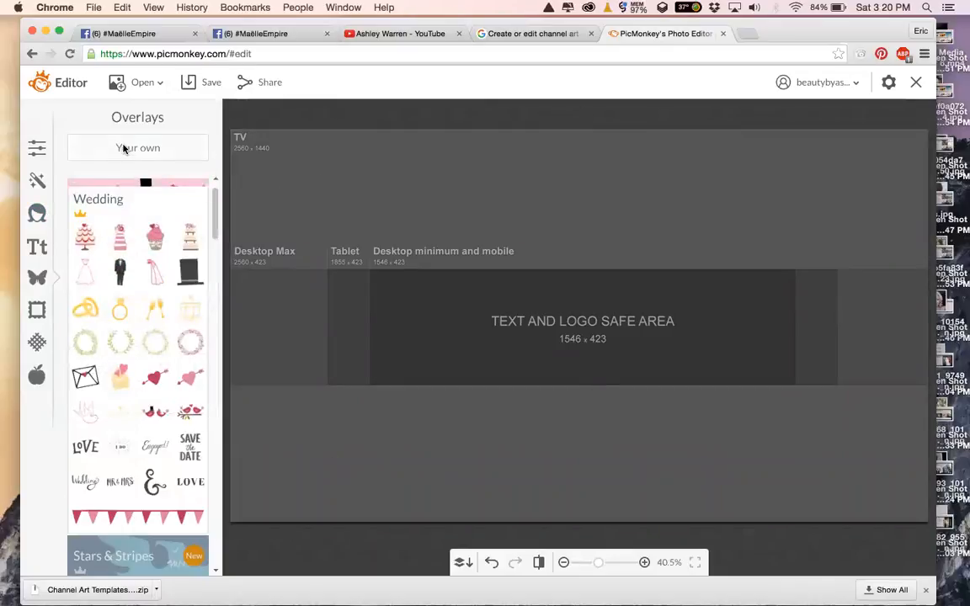
# Add the portrait photo of the blonde woman from the Maelle folder as another custom overlay.
pyautogui.click(124, 150)
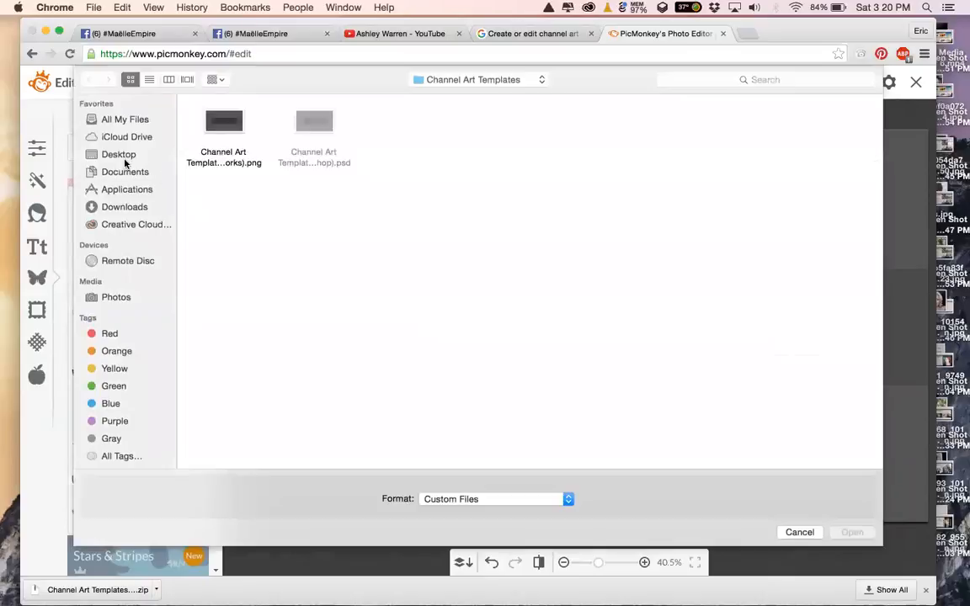
pyautogui.click(125, 172)
pyautogui.click(488, 85)
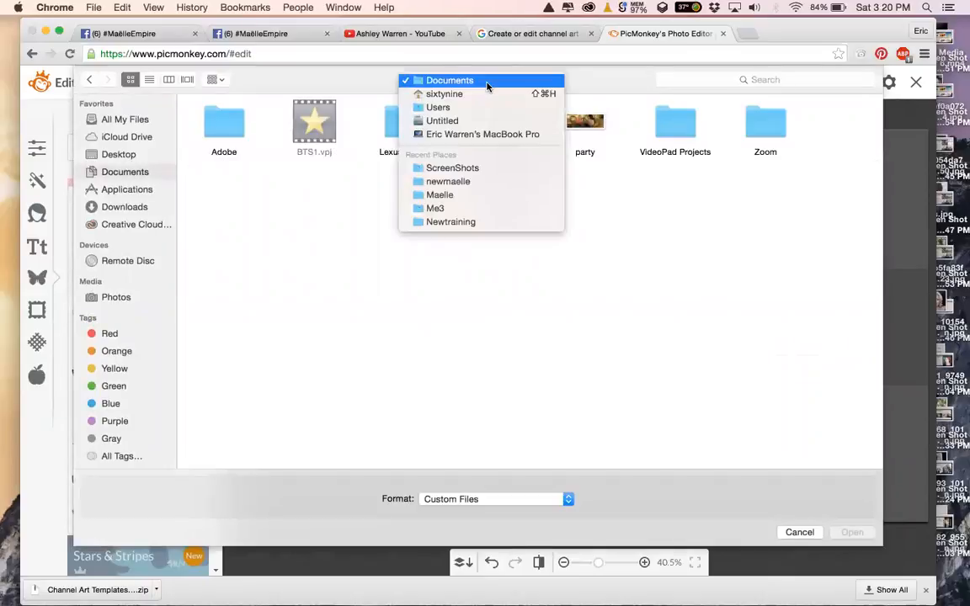
pyautogui.click(507, 195)
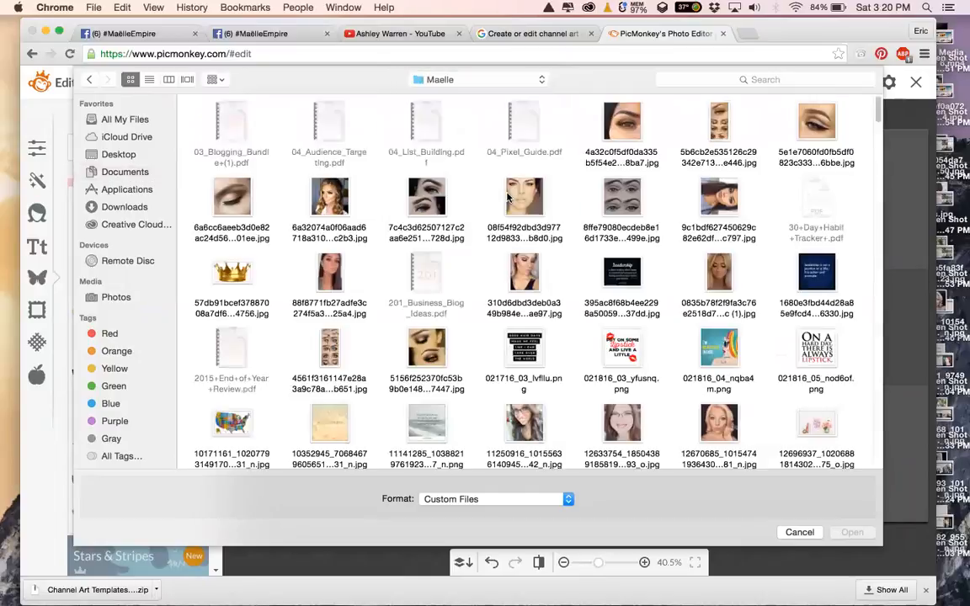
pyautogui.doubleClick(717, 424)
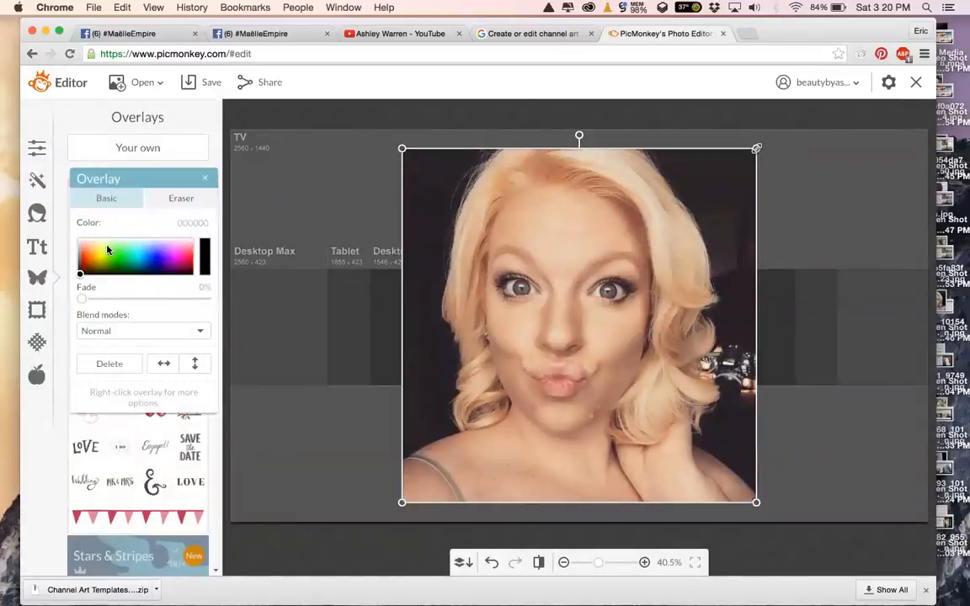
# Shrink the portrait to the height of the text and logo safe area and place it at that area's right end.
pyautogui.moveTo(145, 206); pyautogui.dragTo(304, 209)
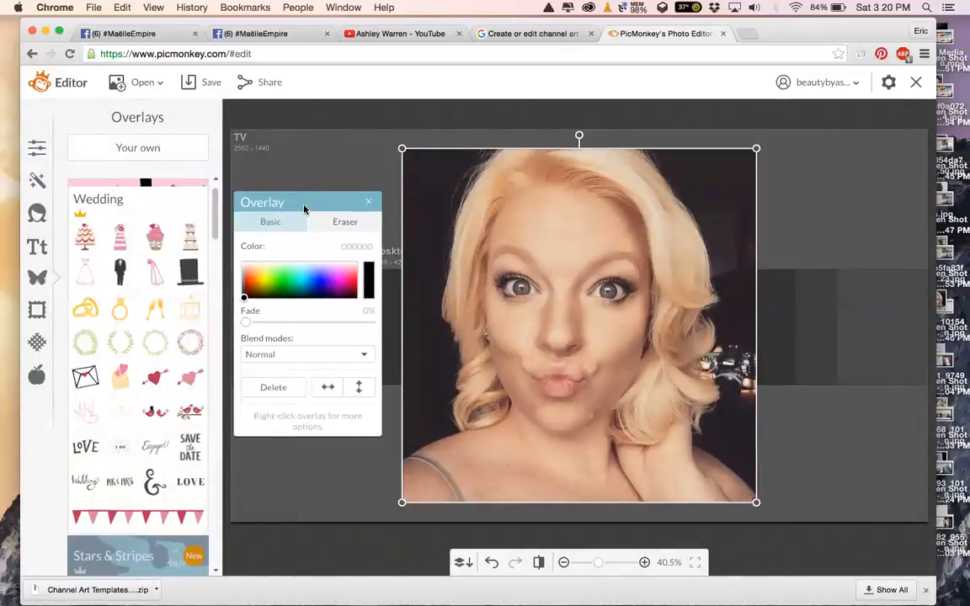
pyautogui.click(370, 203)
pyautogui.click(526, 245)
pyautogui.moveTo(762, 150); pyautogui.dragTo(514, 391)
pyautogui.moveTo(466, 451); pyautogui.dragTo(753, 325)
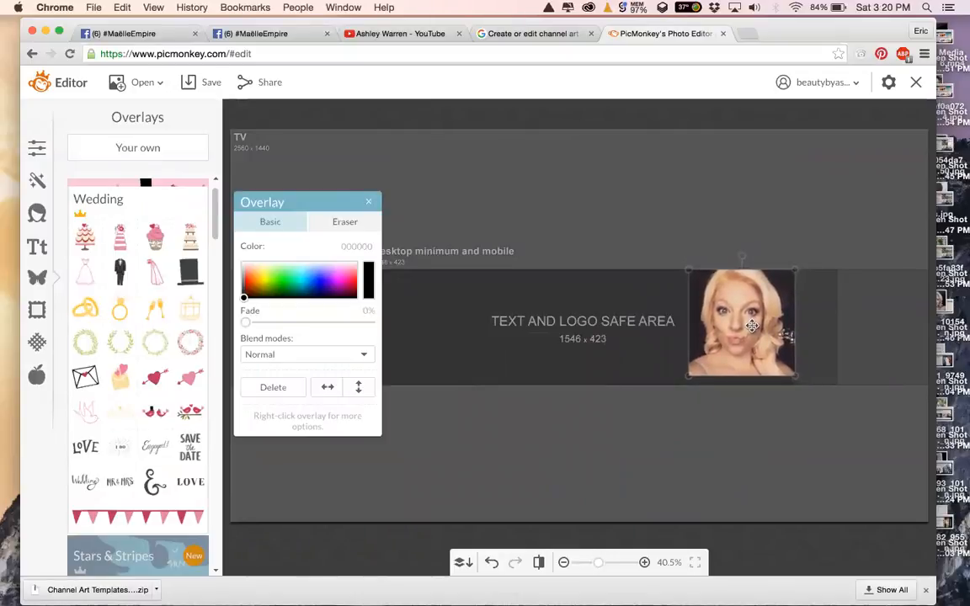
pyautogui.moveTo(688, 378); pyautogui.dragTo(680, 385)
pyautogui.click(706, 432)
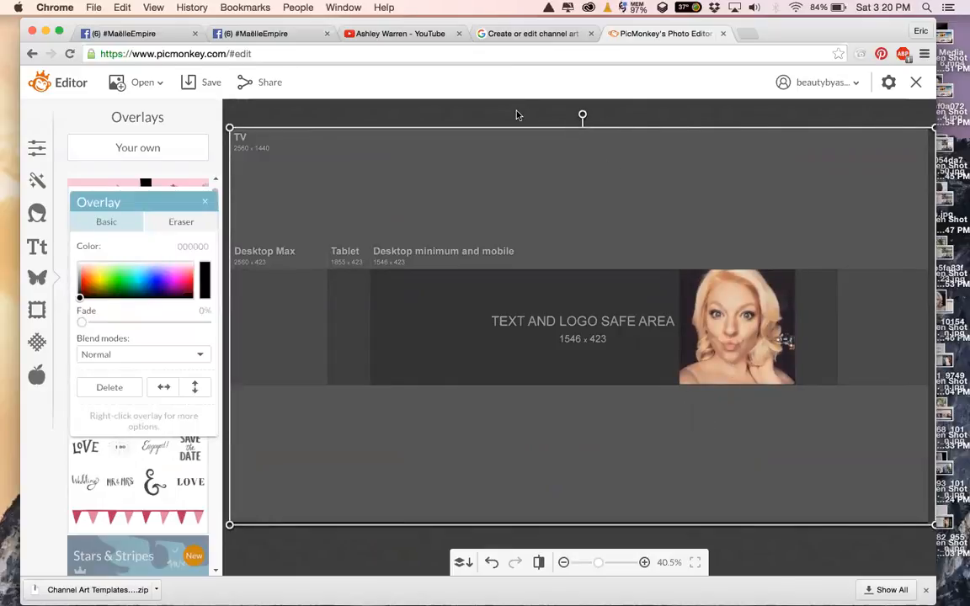
pyautogui.click(205, 202)
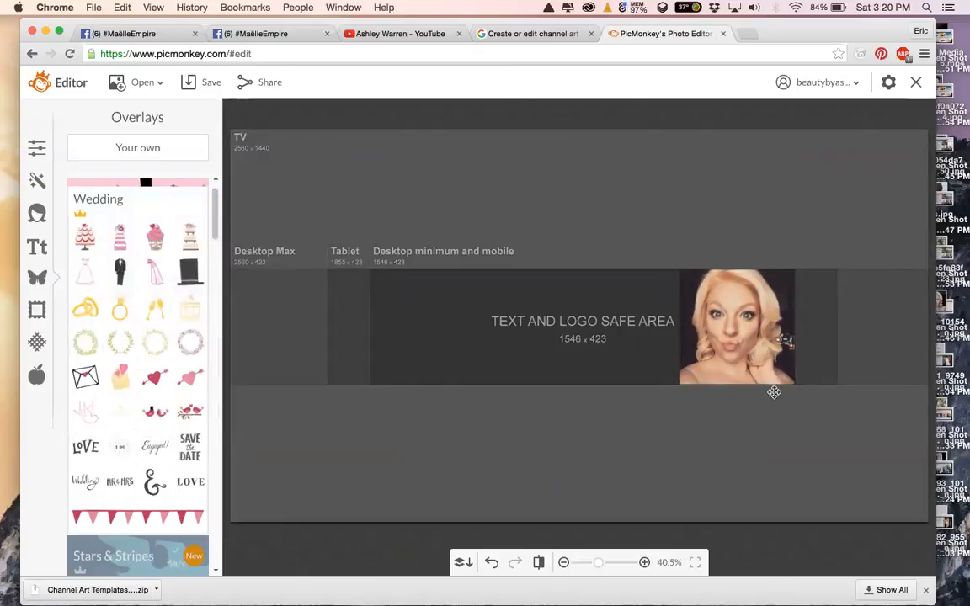
# Try flipping the portrait horizontally, restore its original orientation, and set its overlay color to 0b0700 with the fade at 0%.
pyautogui.click(747, 363)
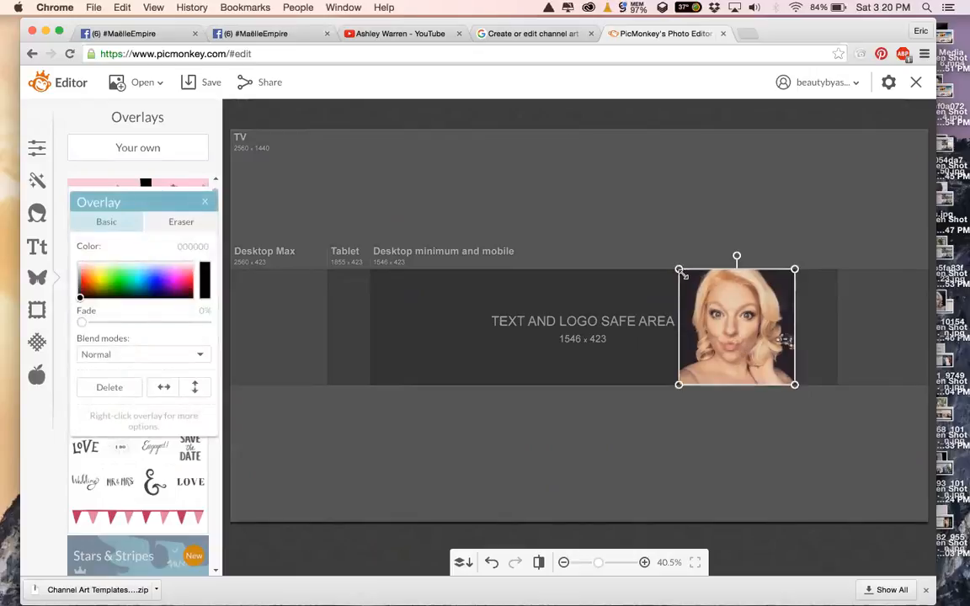
pyautogui.moveTo(156, 203); pyautogui.dragTo(382, 208)
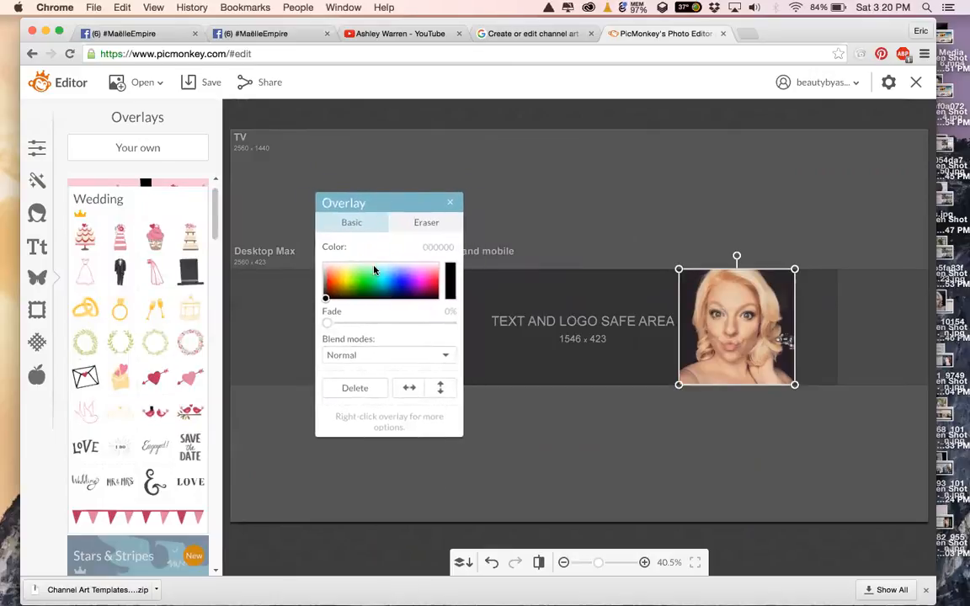
pyautogui.moveTo(327, 323); pyautogui.dragTo(303, 312)
pyautogui.click(409, 389)
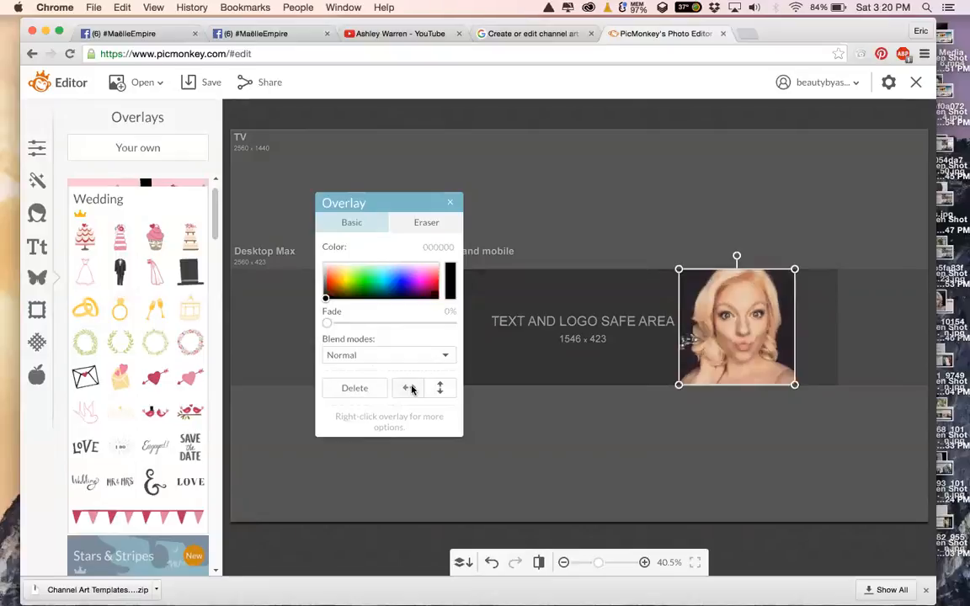
pyautogui.click(412, 389)
pyautogui.moveTo(409, 277); pyautogui.dragTo(336, 319)
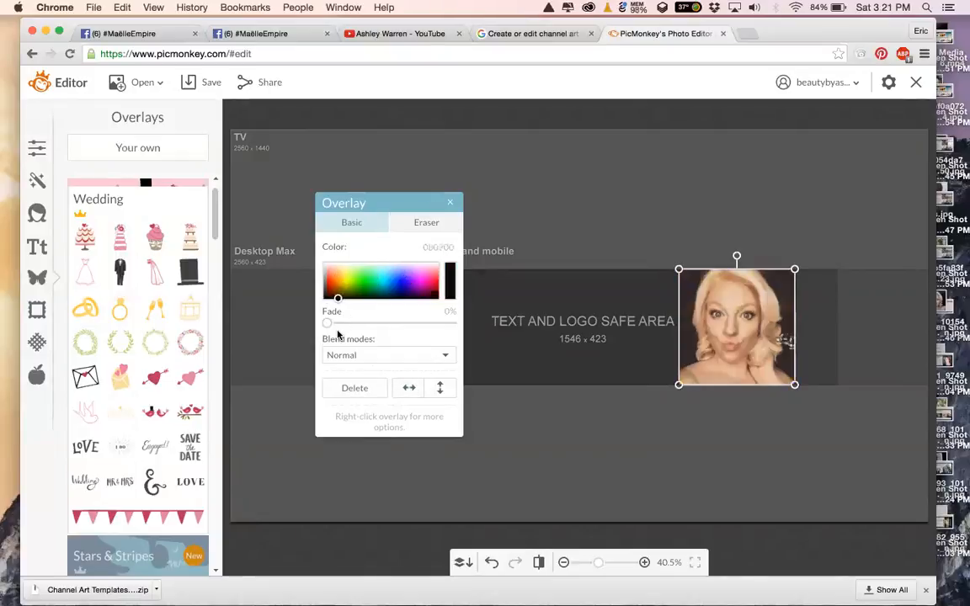
# Erase the portrait's outer edges and dark background with eraser size 61 and hardness 45, and nudge the portrait slightly downward.
pyautogui.click(427, 224)
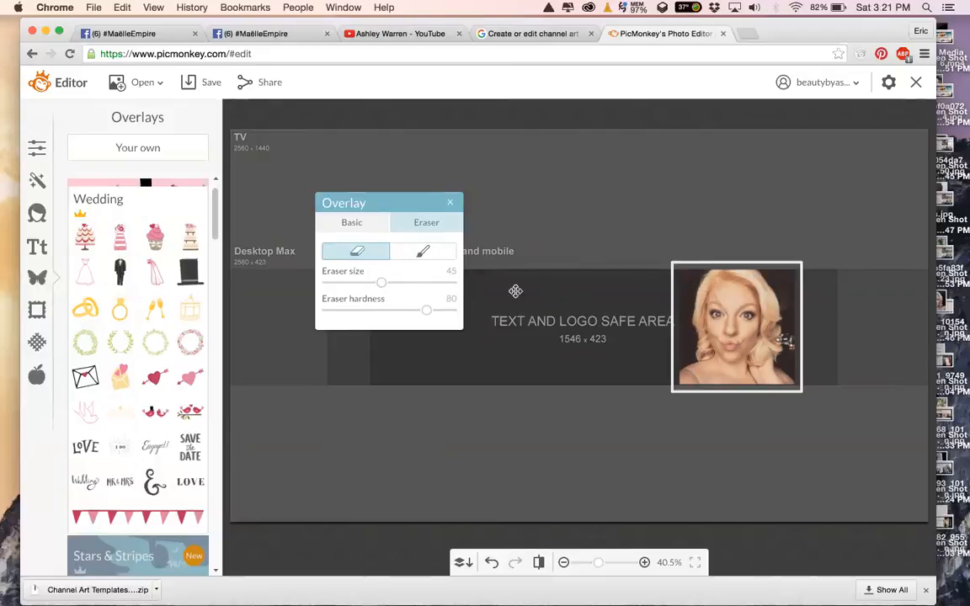
pyautogui.click(402, 285)
pyautogui.moveTo(682, 259)
pyautogui.mouseDown()
pyautogui.moveTo(669, 305)
pyautogui.moveTo(670, 394)
pyautogui.moveTo(692, 410)
pyautogui.moveTo(682, 394)
pyautogui.moveTo(800, 388)
pyautogui.moveTo(792, 284)
pyautogui.moveTo(764, 251)
pyautogui.mouseUp()
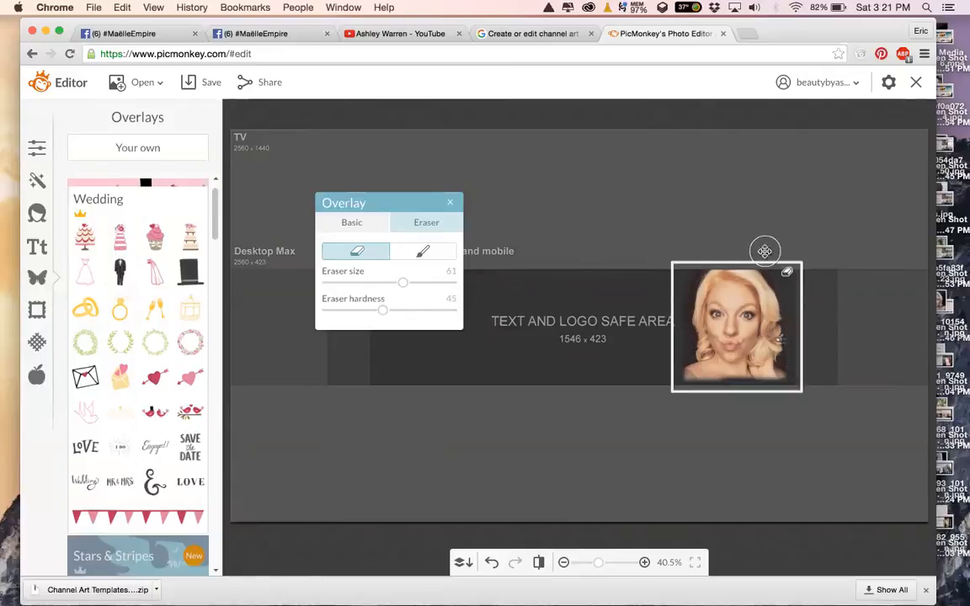
pyautogui.moveTo(680, 265)
pyautogui.mouseDown()
pyautogui.moveTo(675, 364)
pyautogui.moveTo(691, 385)
pyautogui.moveTo(788, 385)
pyautogui.moveTo(799, 325)
pyautogui.moveTo(787, 251)
pyautogui.mouseUp()
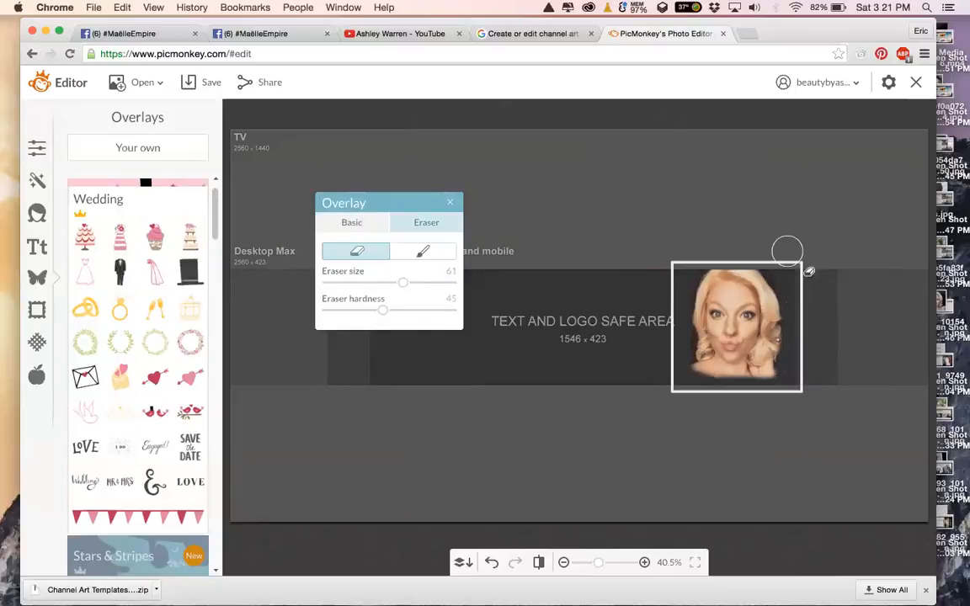
pyautogui.click(450, 202)
pyautogui.moveTo(756, 337); pyautogui.dragTo(754, 344)
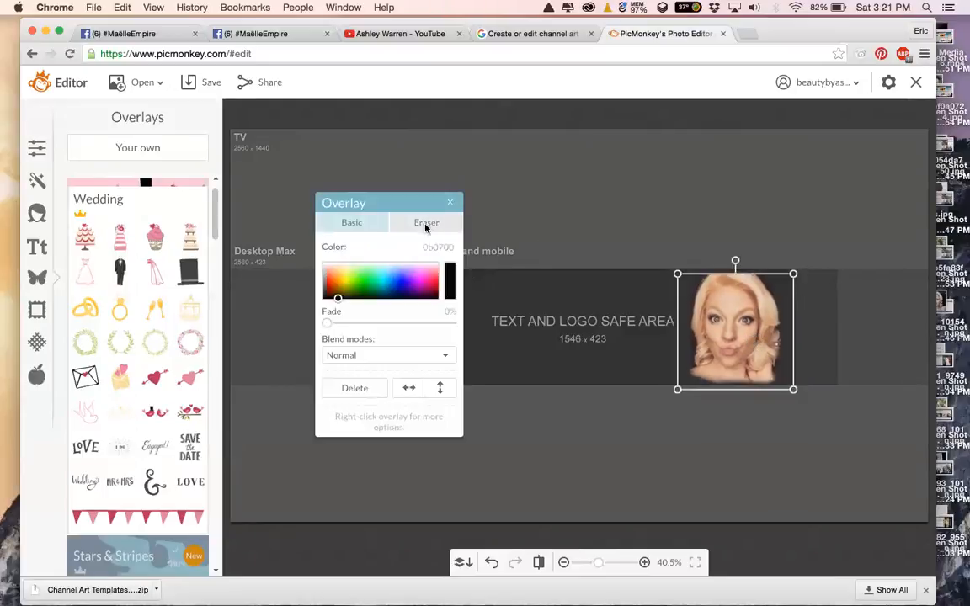
# Try erasing a little more along the portrait's upper edge, and undo the eraser stroke.
pyautogui.click(425, 224)
pyautogui.moveTo(691, 262); pyautogui.dragTo(699, 264)
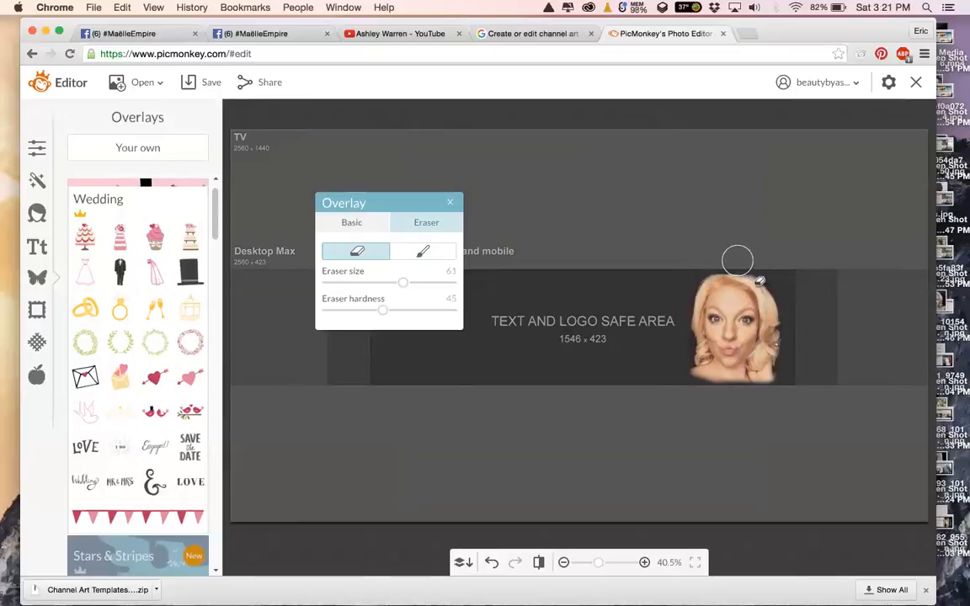
pyautogui.press('super+z')
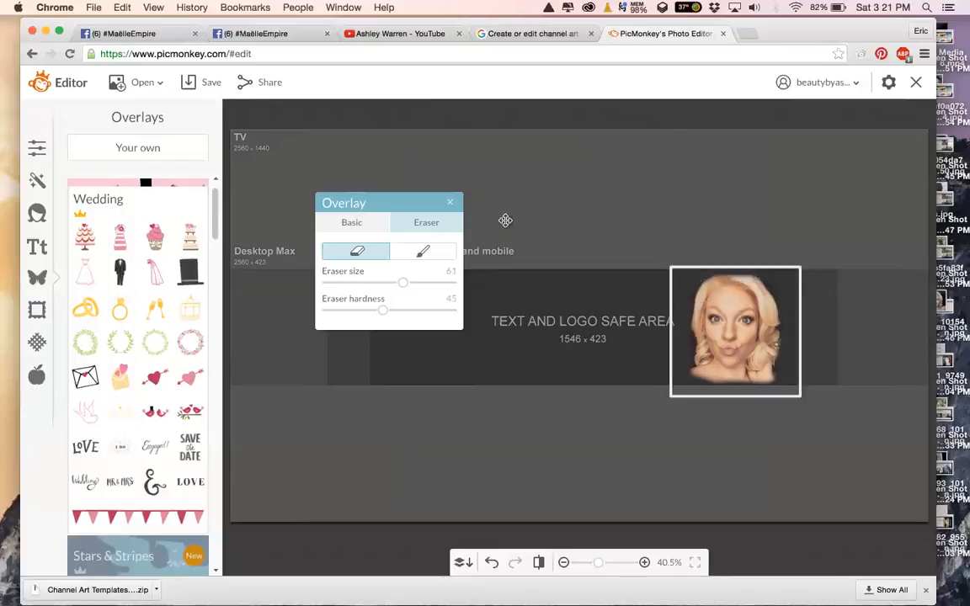
pyautogui.click(450, 204)
# Tilt the portrait slightly clockwise and nudge it a little up and toward the safe area's right end.
pyautogui.click(750, 331)
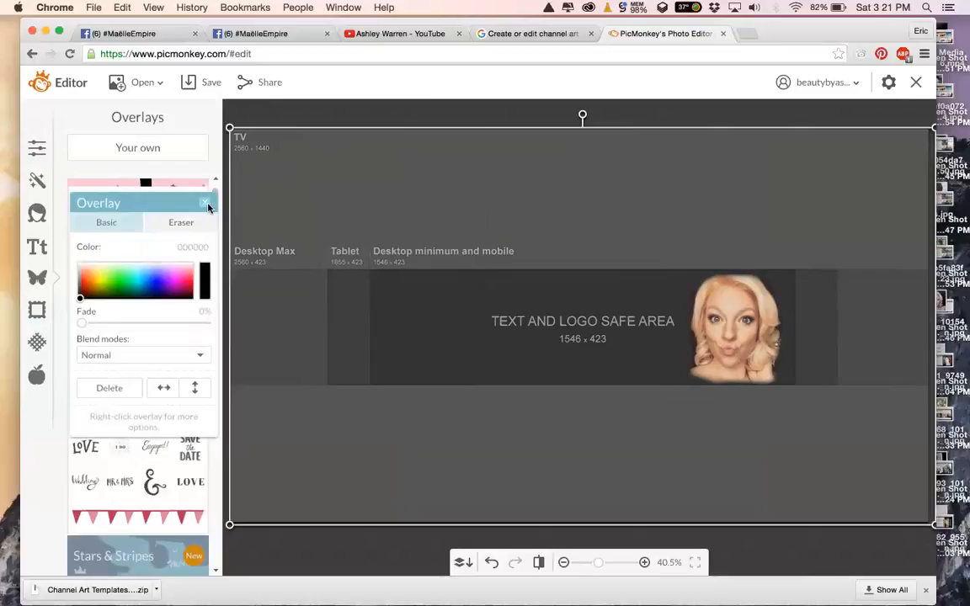
pyautogui.click(206, 205)
pyautogui.click(736, 316)
pyautogui.moveTo(734, 257)
pyautogui.mouseDown()
pyautogui.moveTo(743, 255)
pyautogui.moveTo(699, 255)
pyautogui.moveTo(741, 256)
pyautogui.mouseUp()
pyautogui.moveTo(742, 320); pyautogui.dragTo(748, 315)
pyautogui.click(670, 207)
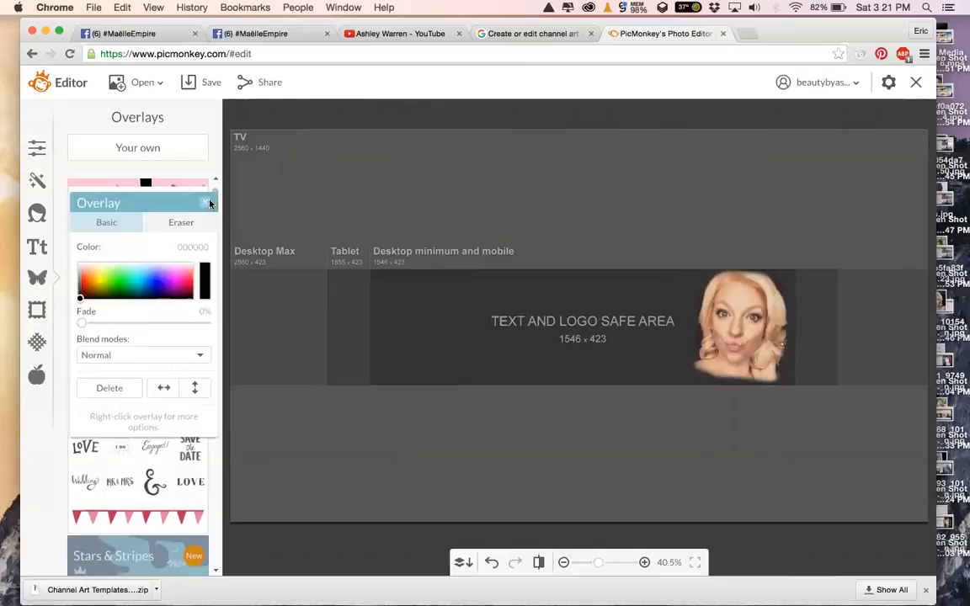
# Add the pink-striped Maëlle Empire logo image from the Maelle folder as a custom overlay.
pyautogui.click(160, 147)
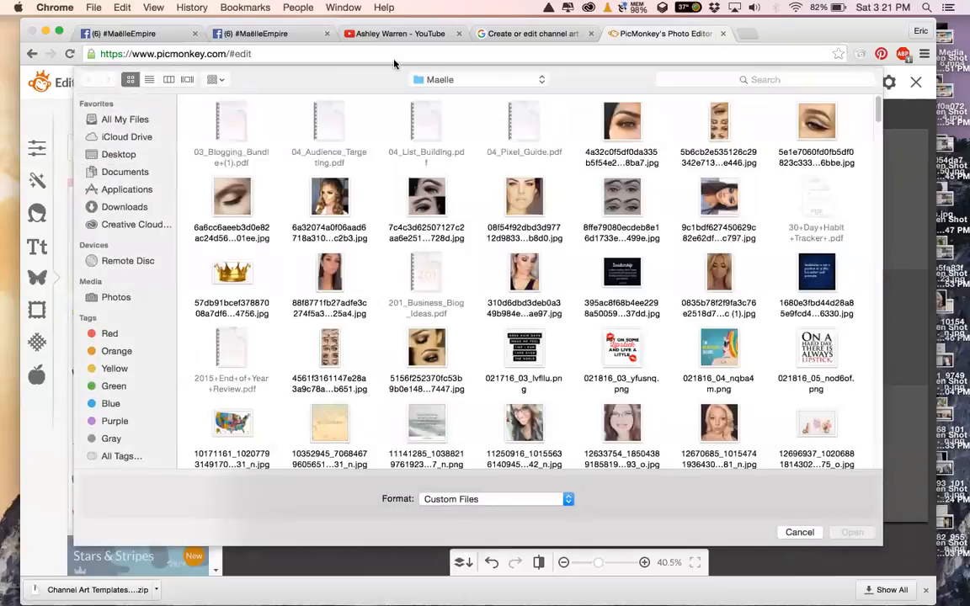
pyautogui.scroll(-8, 484, 260)
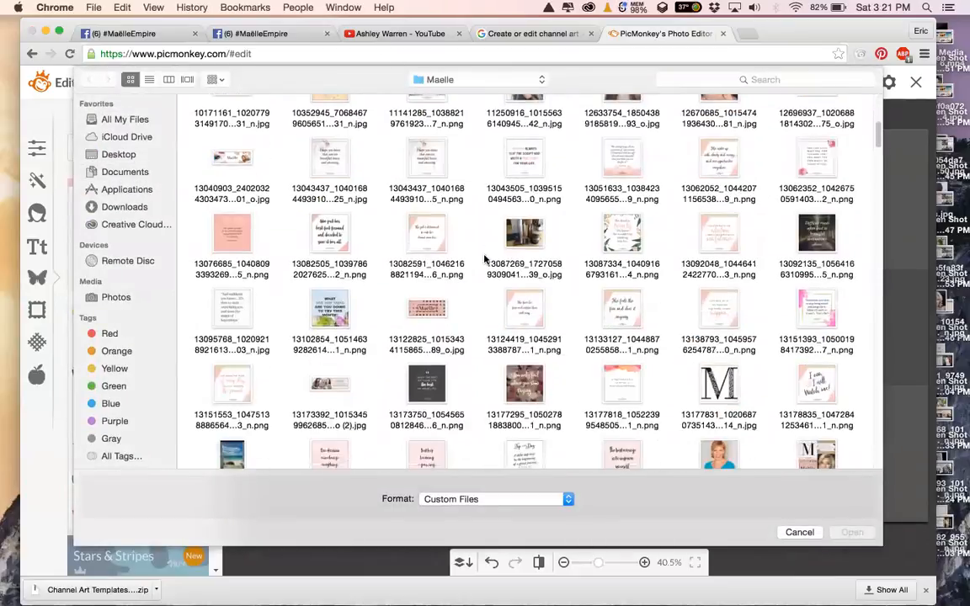
pyautogui.scroll(-8, 485, 260)
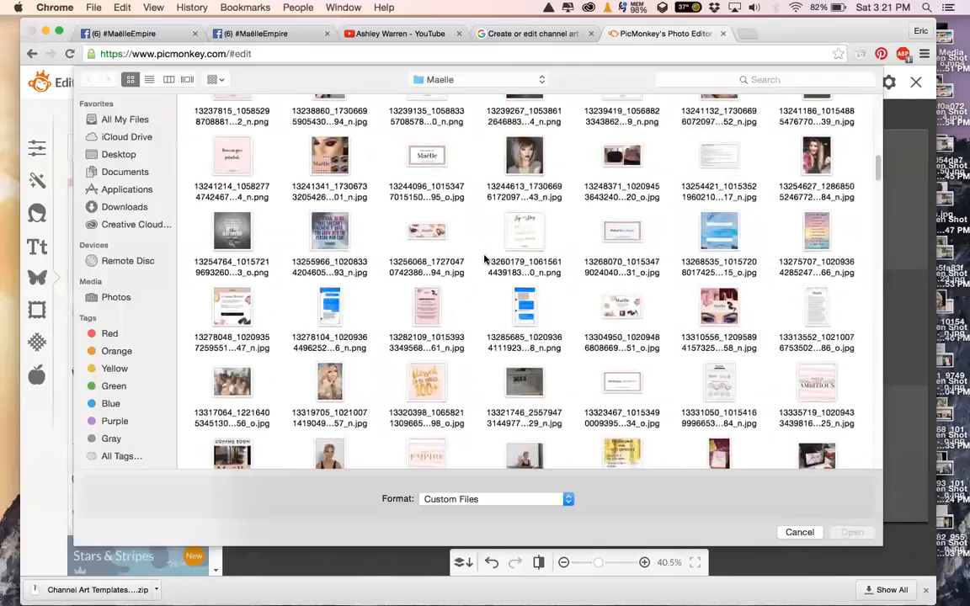
pyautogui.scroll(-6, 484, 259)
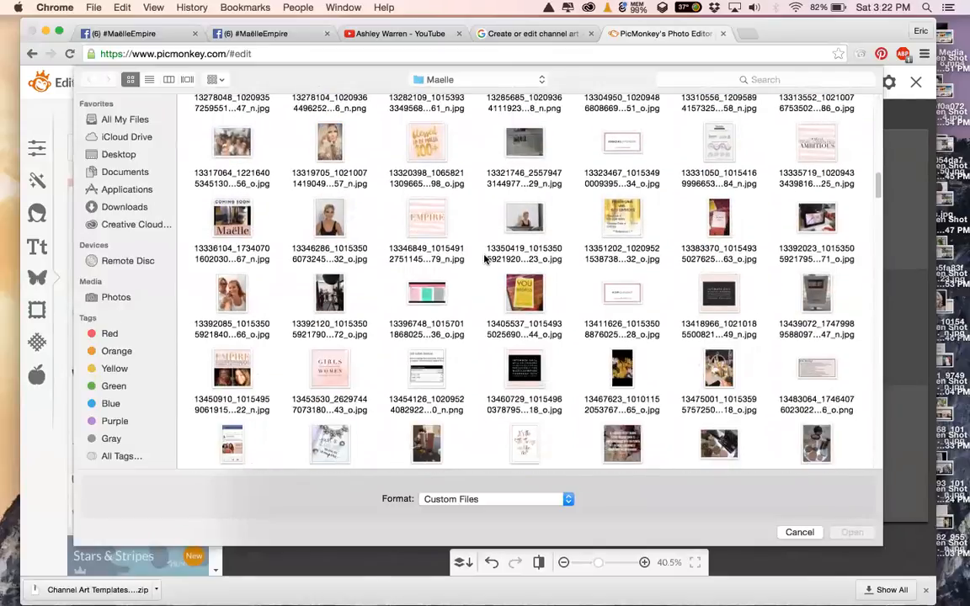
pyautogui.scroll(-10, 427, 222)
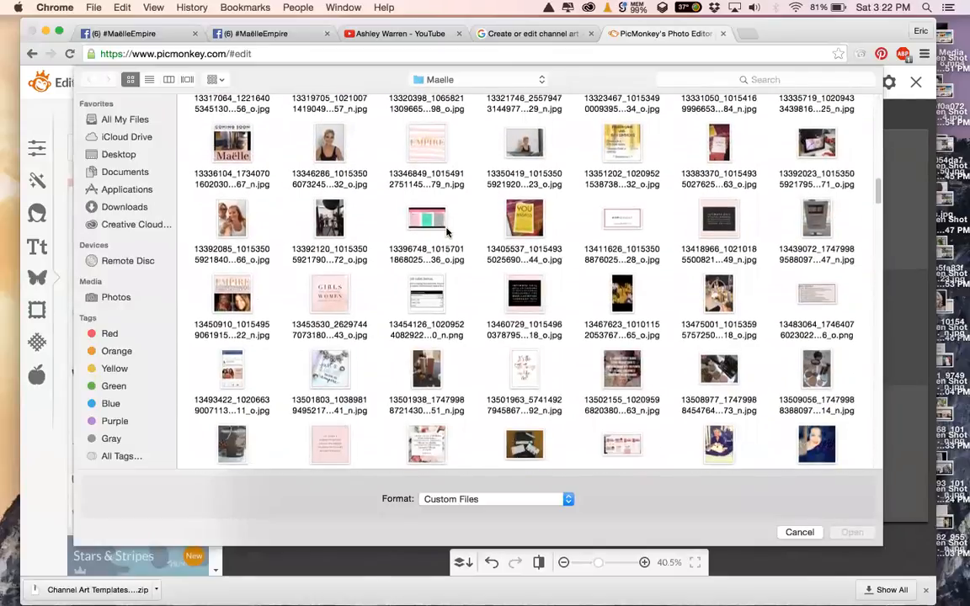
pyautogui.scroll(-6, 448, 232)
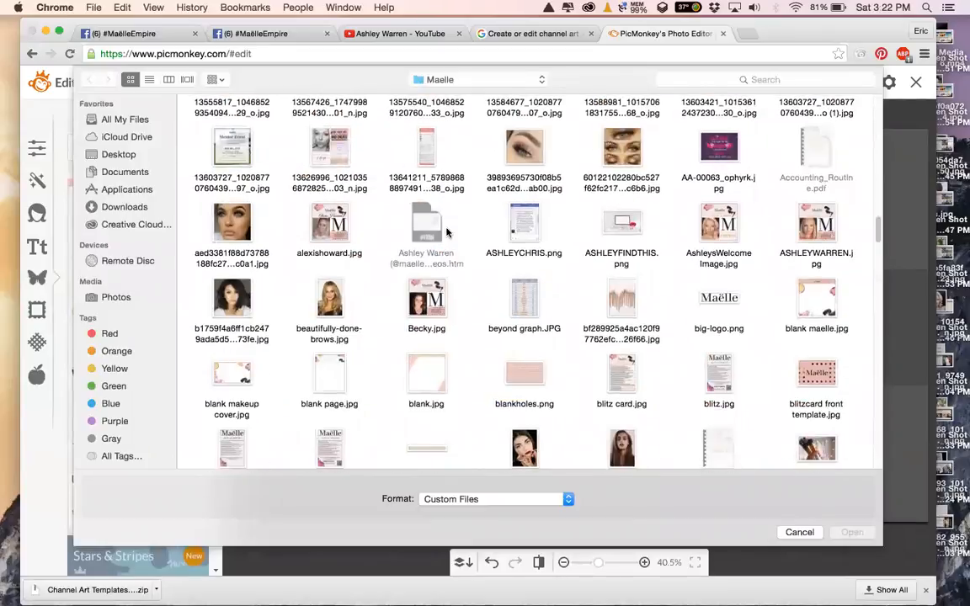
pyautogui.scroll(-8, 447, 232)
pyautogui.scroll(-14, 447, 233)
pyautogui.scroll(-10, 447, 233)
pyautogui.scroll(-10, 447, 232)
pyautogui.scroll(-2, 448, 233)
pyautogui.doubleClick(824, 288)
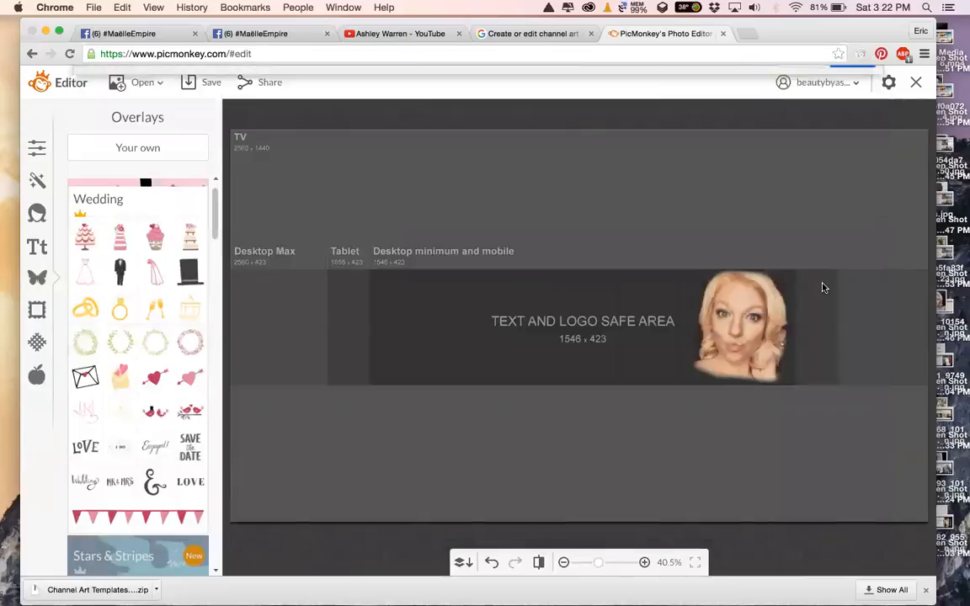
# Shrink the Maëlle Empire image and place it along the lower edge of the safe area, just left of the portrait.
pyautogui.moveTo(763, 219); pyautogui.dragTo(598, 310)
pyautogui.moveTo(558, 378); pyautogui.dragTo(636, 335)
pyautogui.click(615, 212)
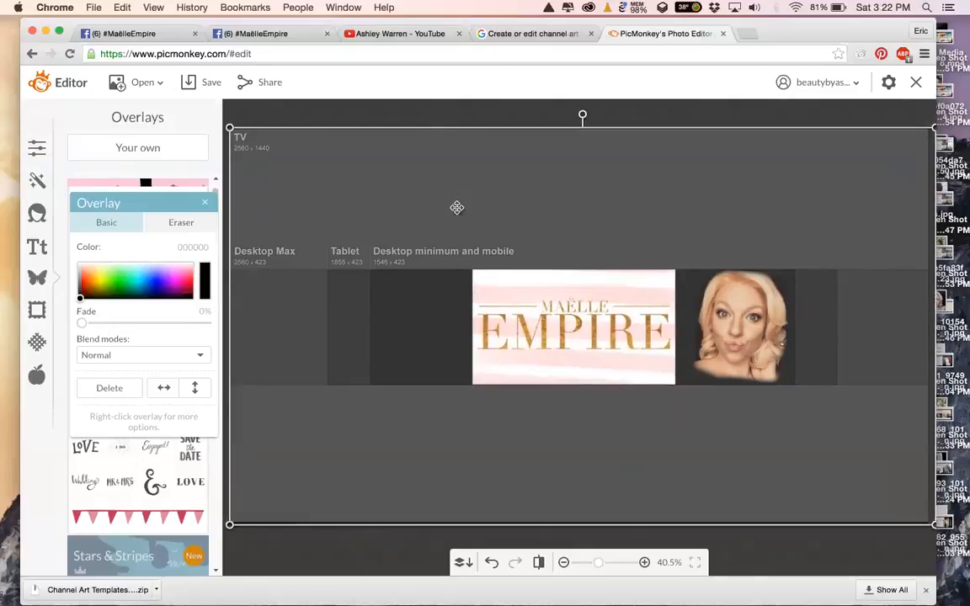
pyautogui.click(566, 311)
pyautogui.moveTo(566, 311); pyautogui.dragTo(465, 310)
pyautogui.moveTo(519, 266); pyautogui.dragTo(518, 300)
pyautogui.moveTo(503, 340); pyautogui.dragTo(606, 345)
pyautogui.click(497, 235)
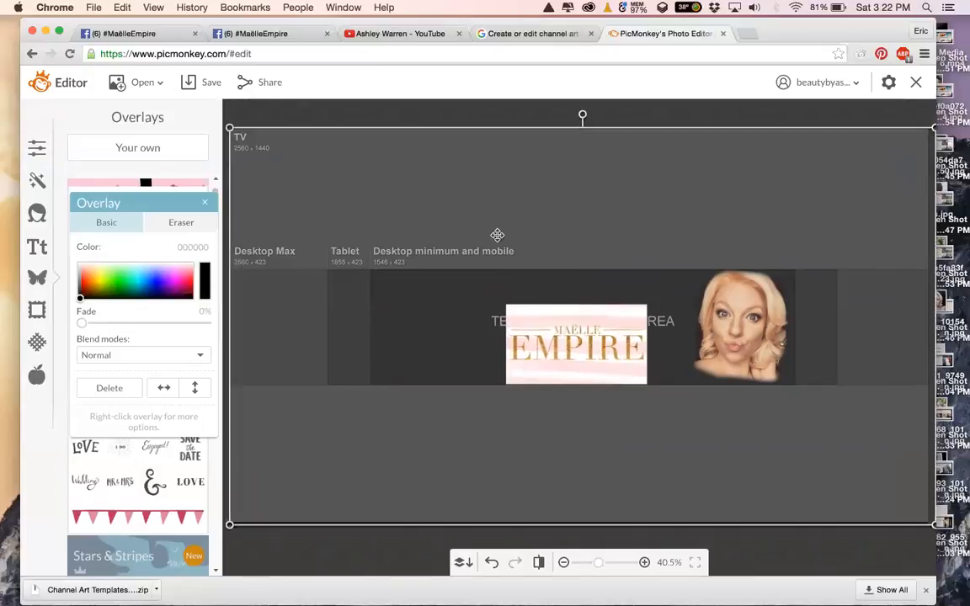
pyautogui.click(203, 207)
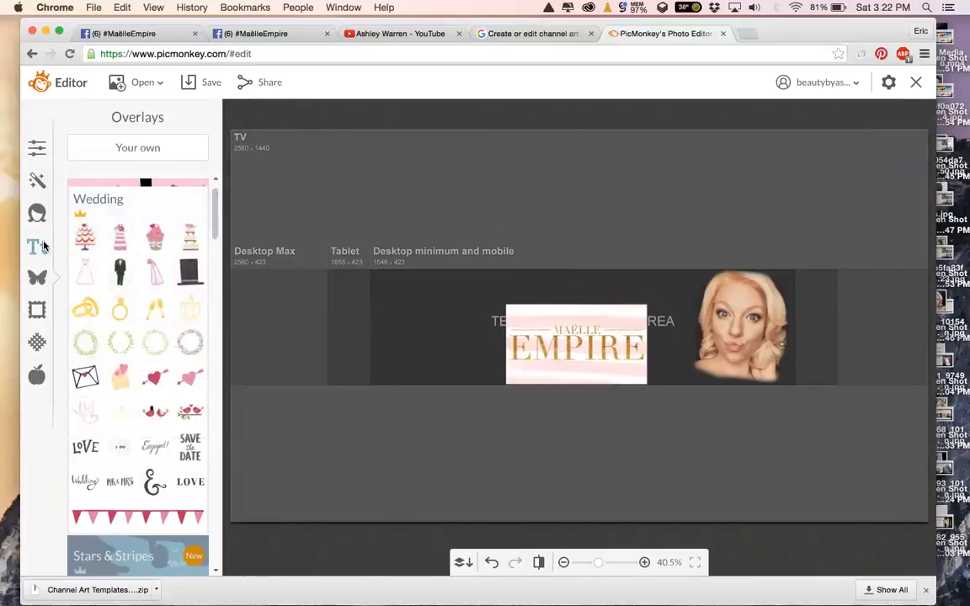
# Add a text reading "New Videos Every Week!" in the Ferrum font.
pyautogui.click(33, 248)
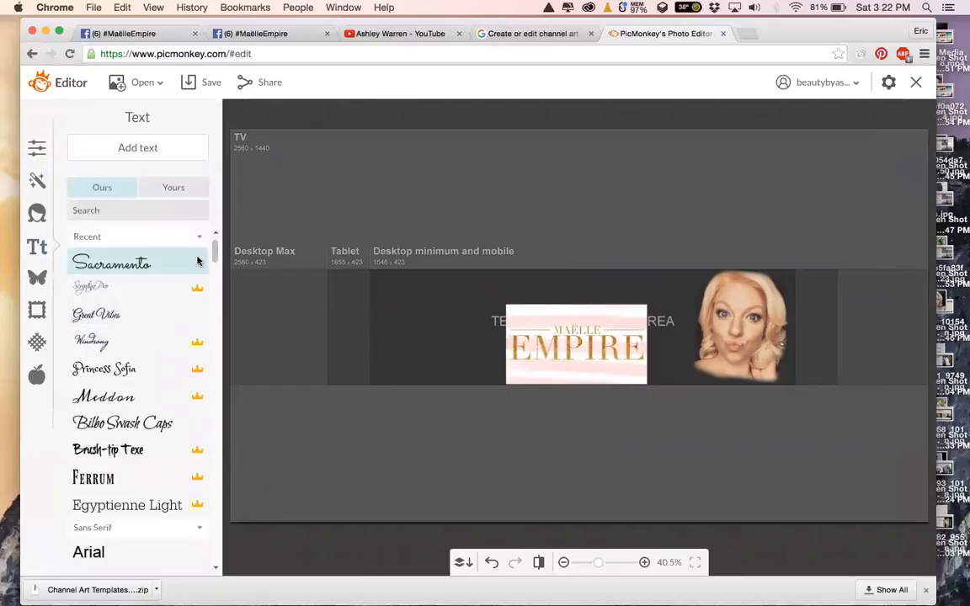
pyautogui.moveTo(215, 253); pyautogui.dragTo(215, 264)
pyautogui.scroll(-5, 132, 276)
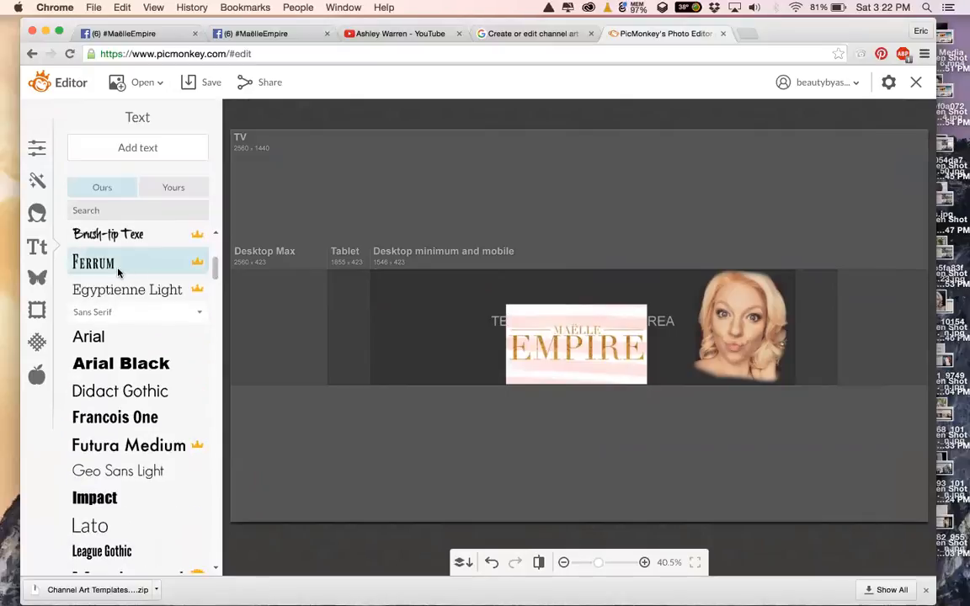
pyautogui.click(155, 148)
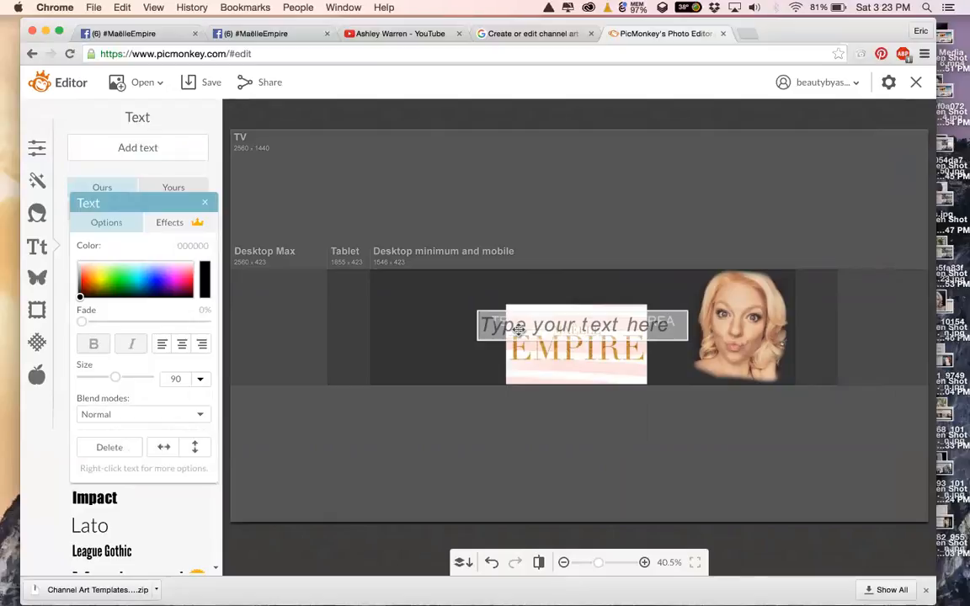
pyautogui.write('New V')
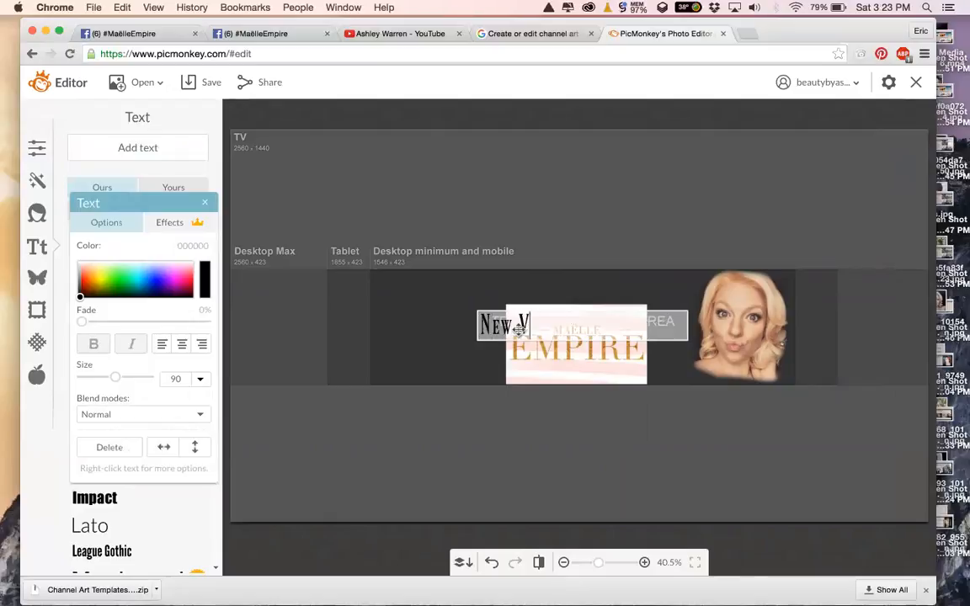
pyautogui.write('ideos Every Week!')
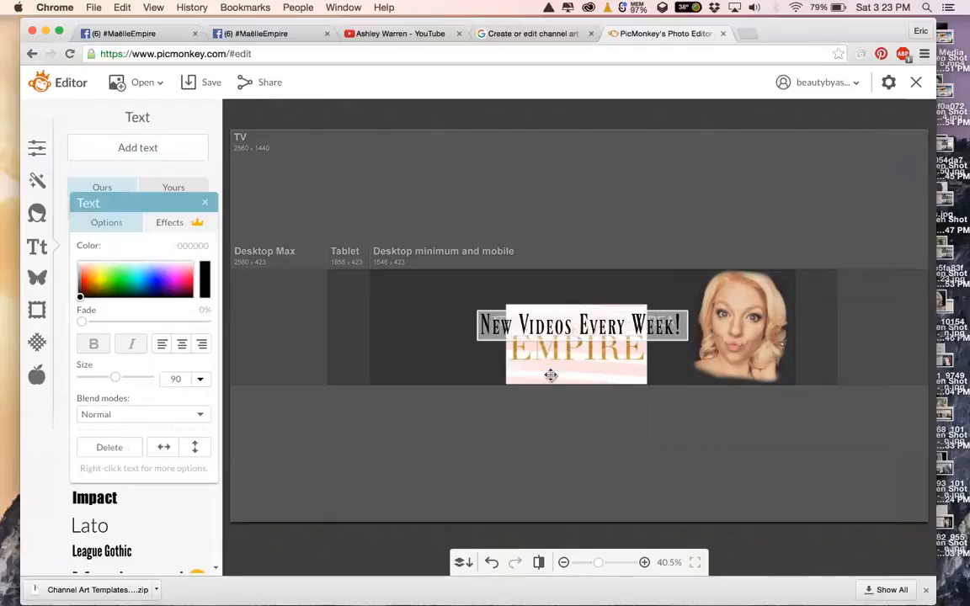
# Change "Week" to "Monday" in the headline and widen its text box so that it fits on one line.
pyautogui.moveTo(636, 323); pyautogui.dragTo(672, 325)
pyautogui.write('Monday')
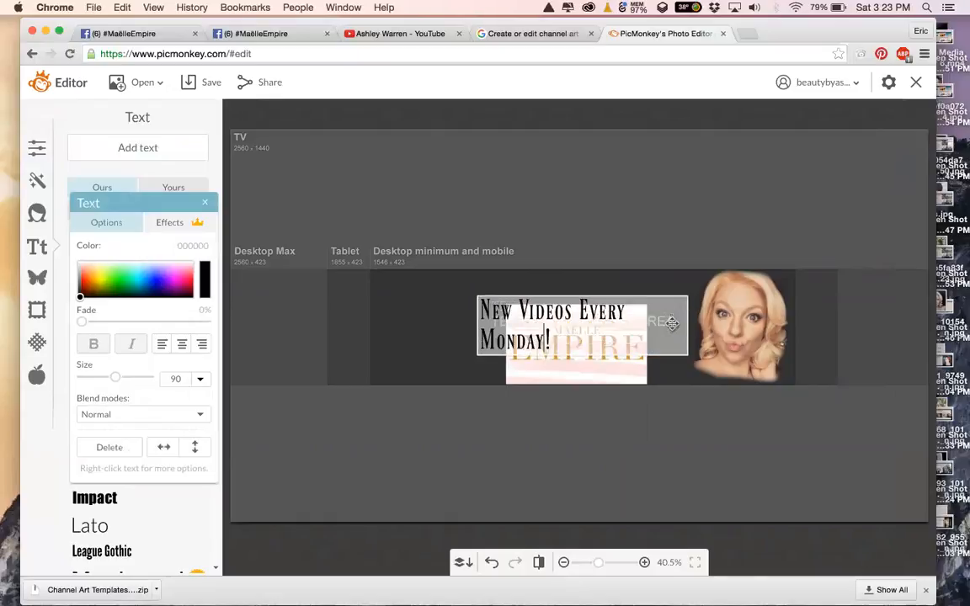
pyautogui.click(644, 386)
pyautogui.doubleClick(663, 337)
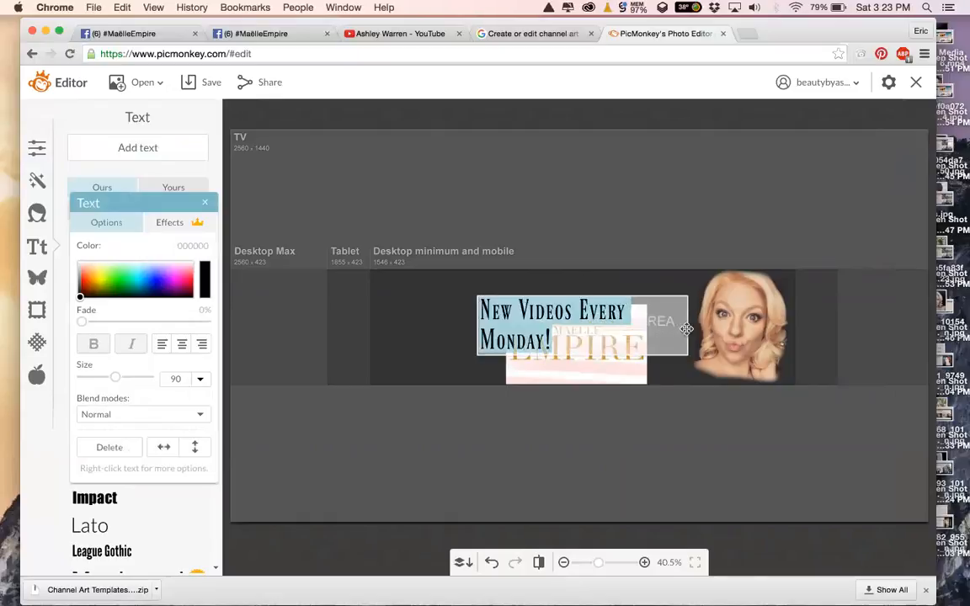
pyautogui.click(689, 329)
pyautogui.moveTo(689, 326); pyautogui.dragTo(756, 325)
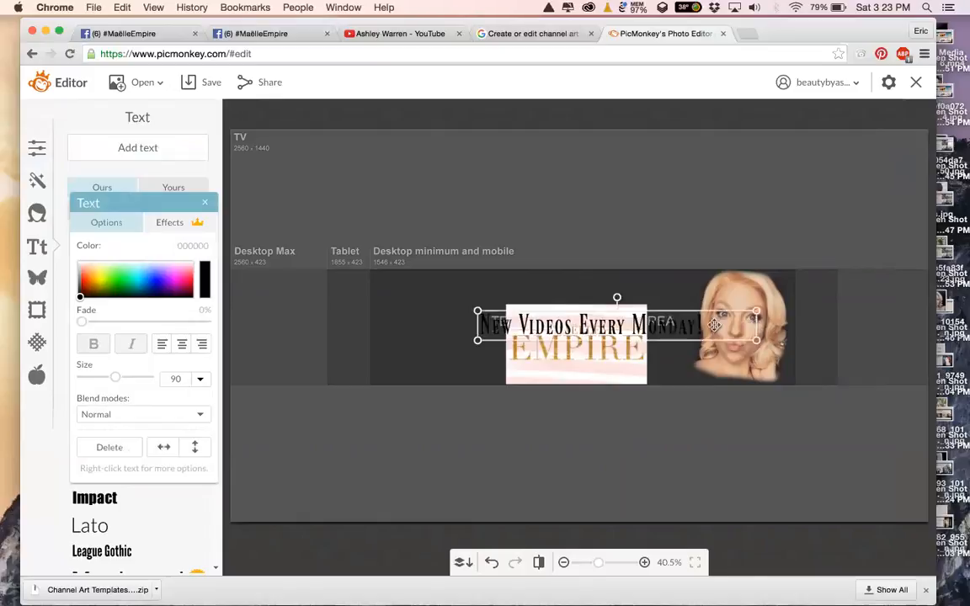
# Color the "New Videos Every Monday!" text near-white (fcfcff) and place it above the Maëlle Empire image.
pyautogui.doubleClick(715, 325)
pyautogui.click(158, 262)
pyautogui.click(427, 348)
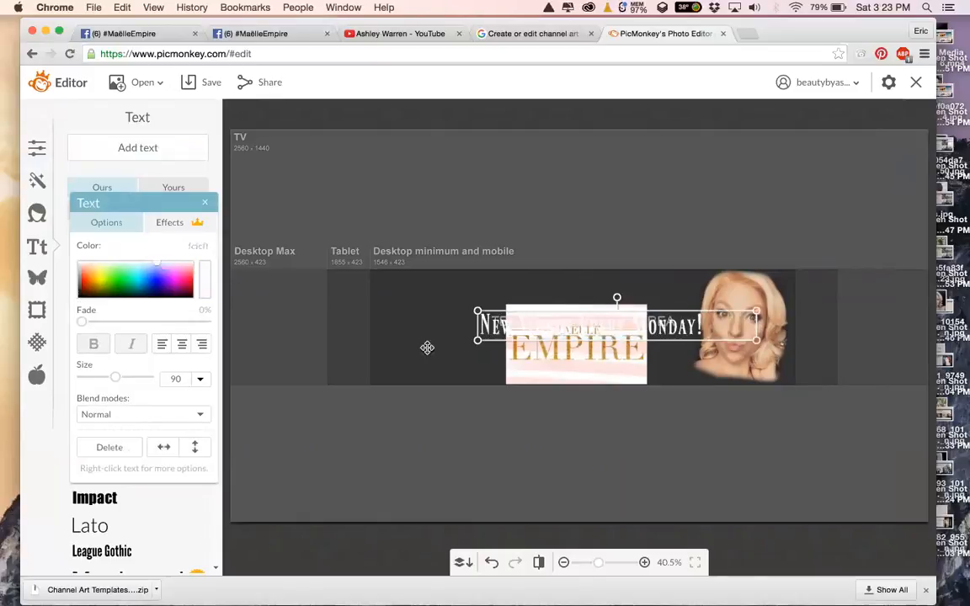
pyautogui.moveTo(546, 330); pyautogui.dragTo(536, 289)
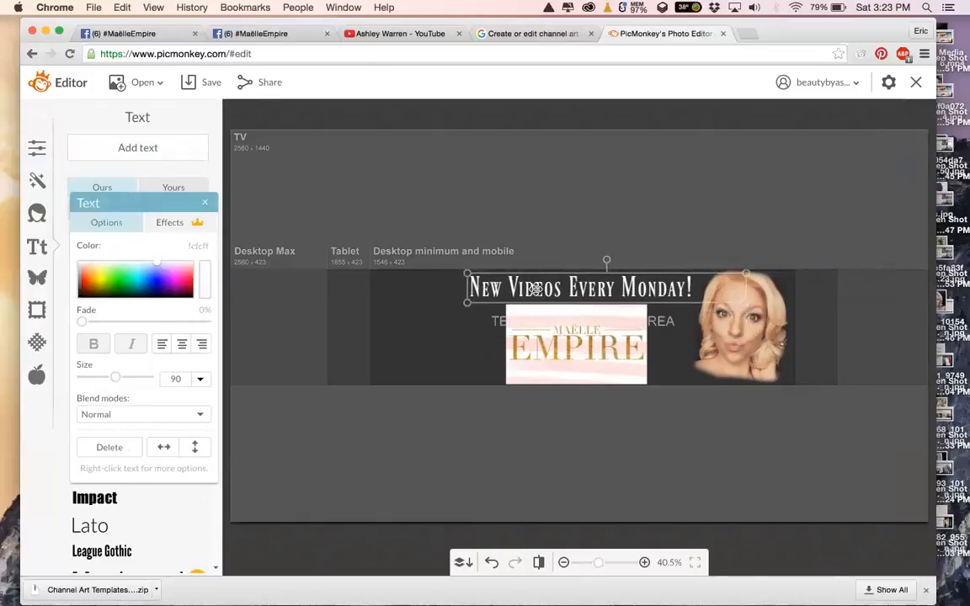
pyautogui.click(542, 245)
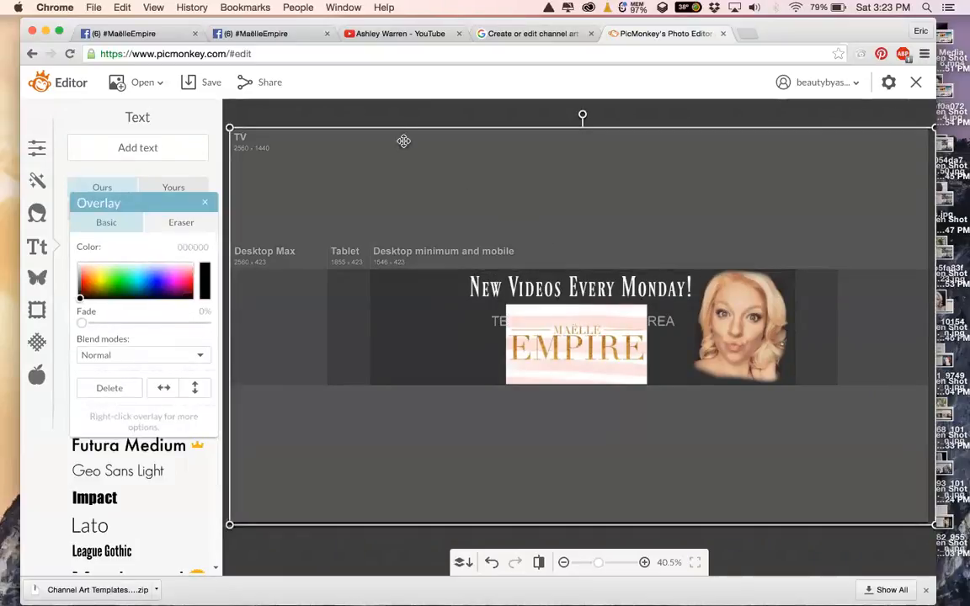
pyautogui.click(204, 202)
# Add a second text reading "Please Subscribe!" in a script font.
pyautogui.click(142, 145)
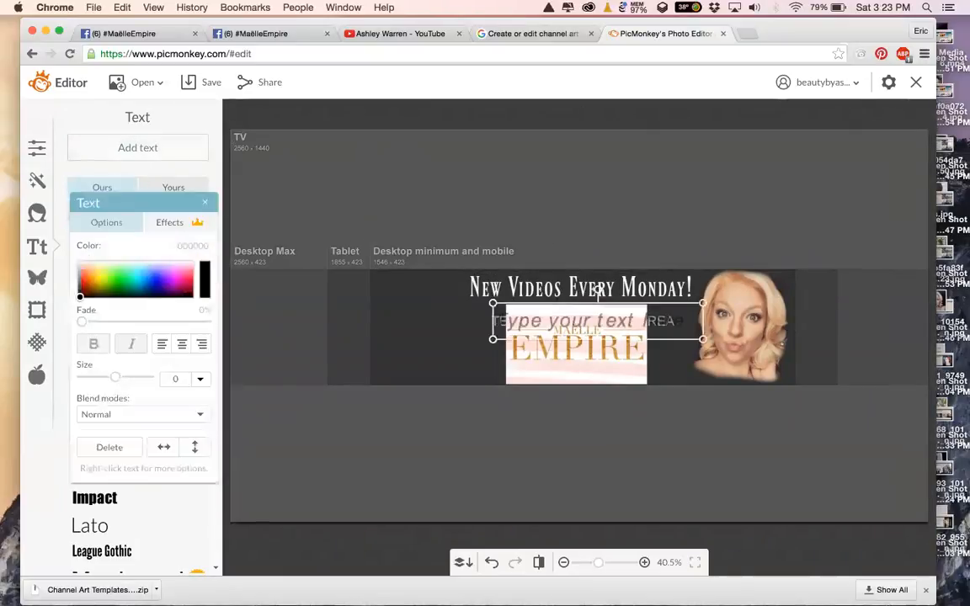
pyautogui.click(593, 329)
pyautogui.write('Pl')
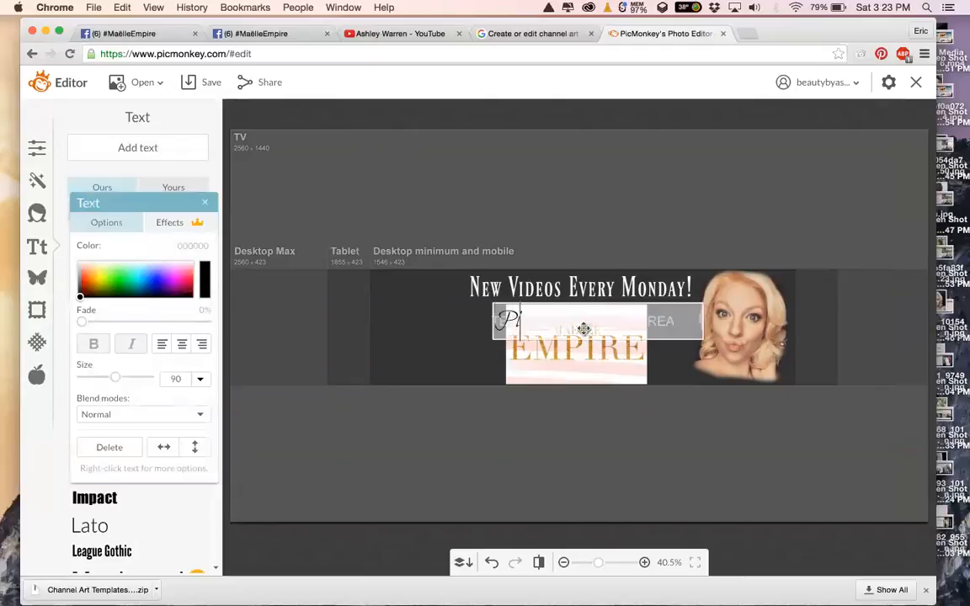
pyautogui.write('ease Subscribe!')
# Try several colors on the "Please Subscribe!" text and set it to light pink fc54ff.
pyautogui.moveTo(648, 320); pyautogui.dragTo(411, 312)
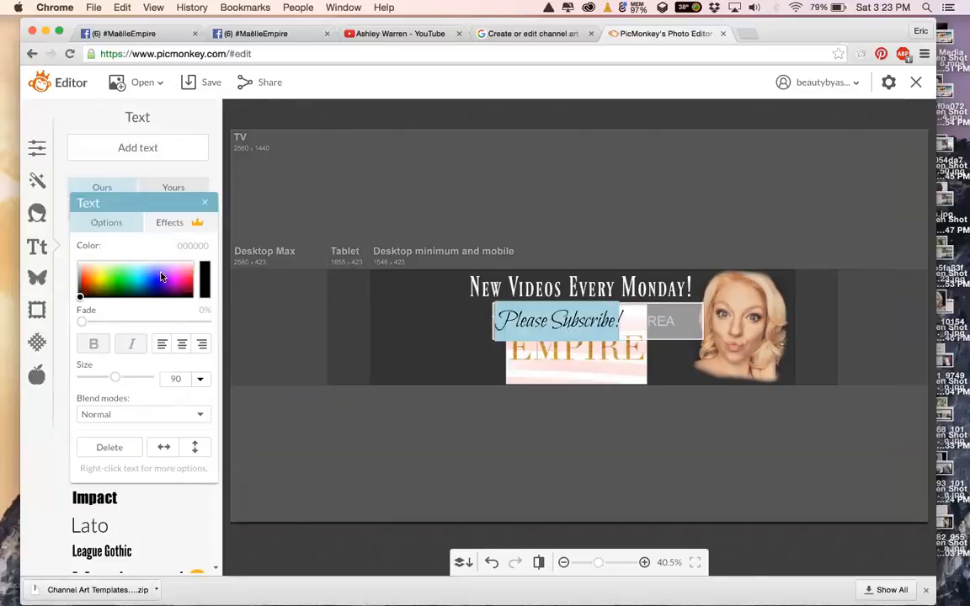
pyautogui.click(176, 278)
pyautogui.click(176, 284)
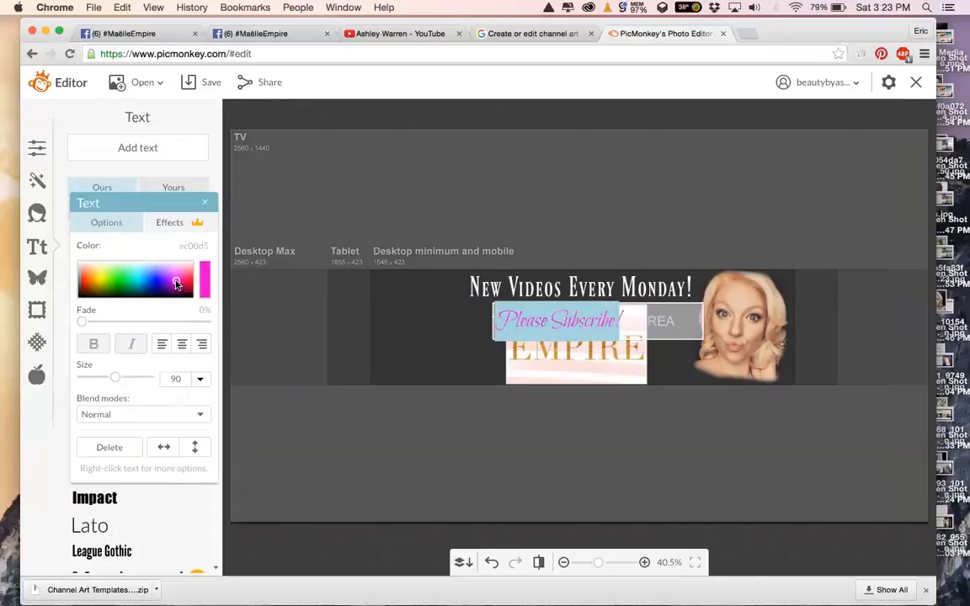
pyautogui.moveTo(176, 284); pyautogui.dragTo(139, 281)
pyautogui.click(174, 282)
pyautogui.click(174, 274)
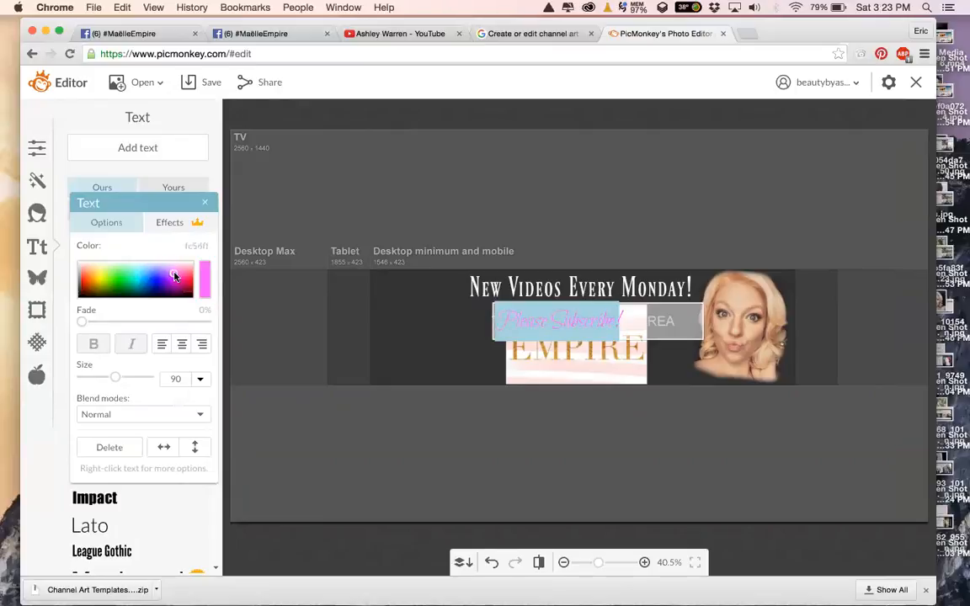
# Place the "Please Subscribe!" text across the bottom of the portrait, tilt it slightly clockwise, and color it white.
pyautogui.moveTo(569, 327); pyautogui.dragTo(709, 380)
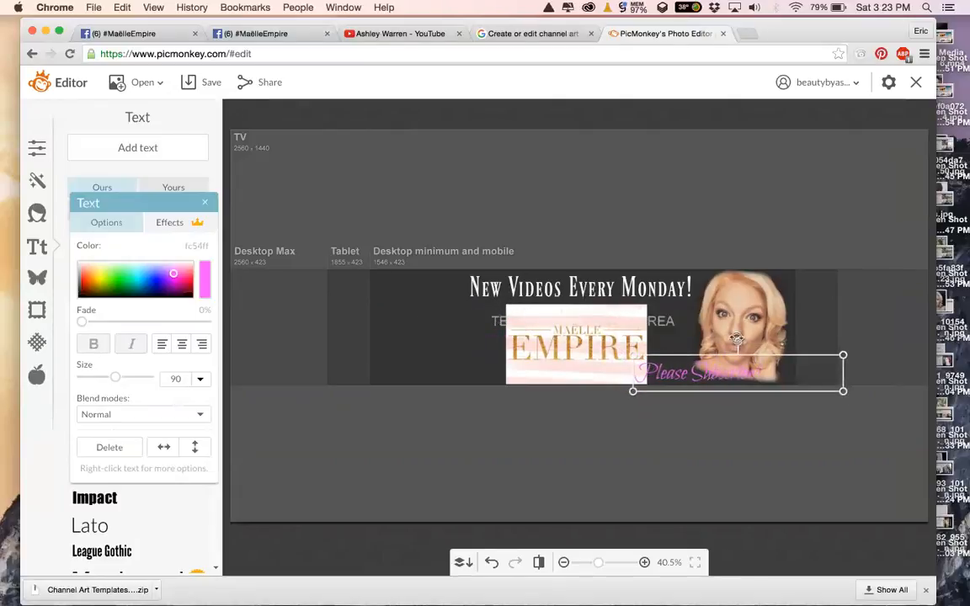
pyautogui.moveTo(737, 340)
pyautogui.mouseDown()
pyautogui.moveTo(728, 362)
pyautogui.moveTo(741, 361)
pyautogui.mouseUp()
pyautogui.doubleClick(741, 364)
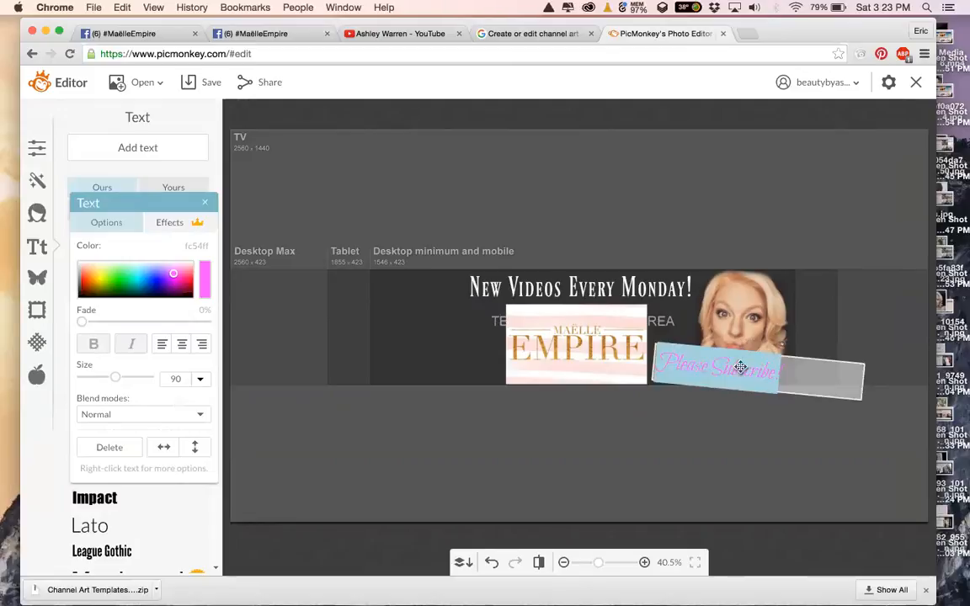
pyautogui.click(124, 263)
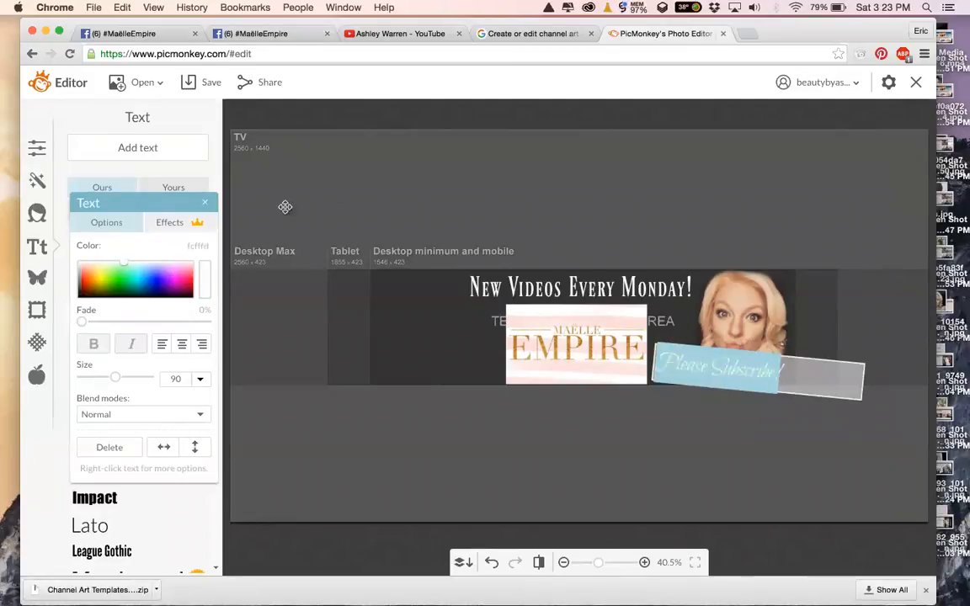
pyautogui.click(591, 466)
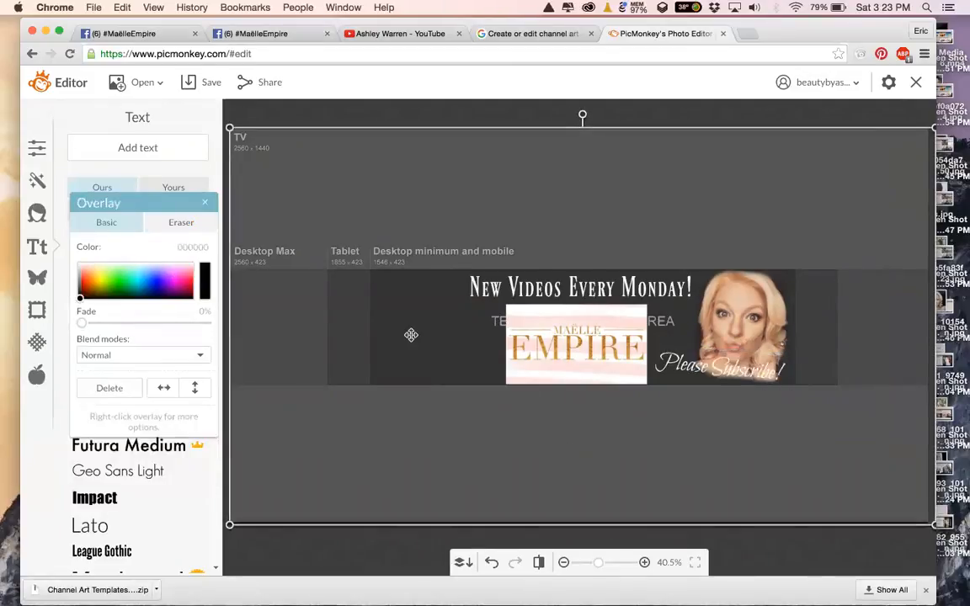
pyautogui.click(203, 205)
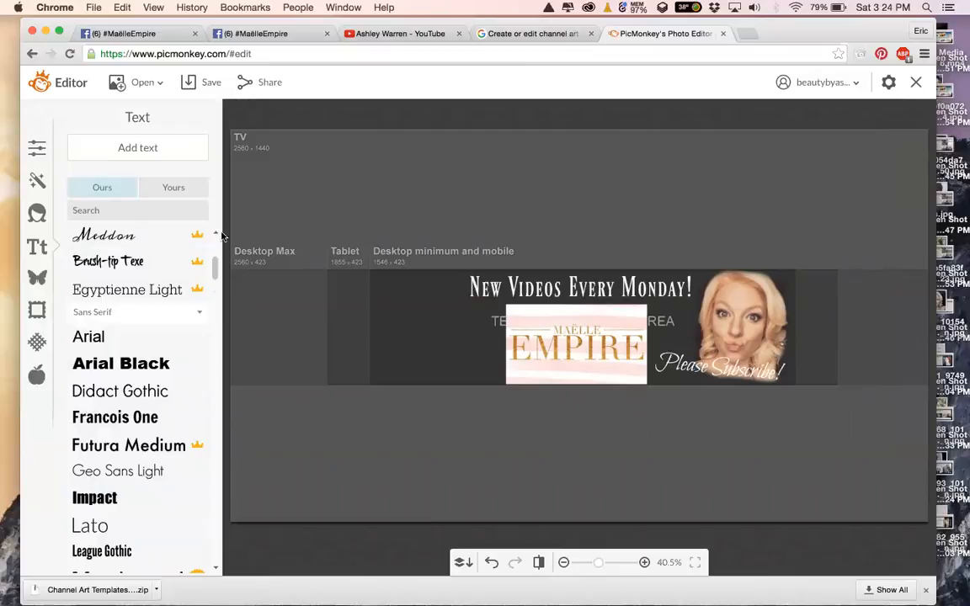
pyautogui.moveTo(213, 263); pyautogui.dragTo(218, 292)
pyautogui.click(140, 346)
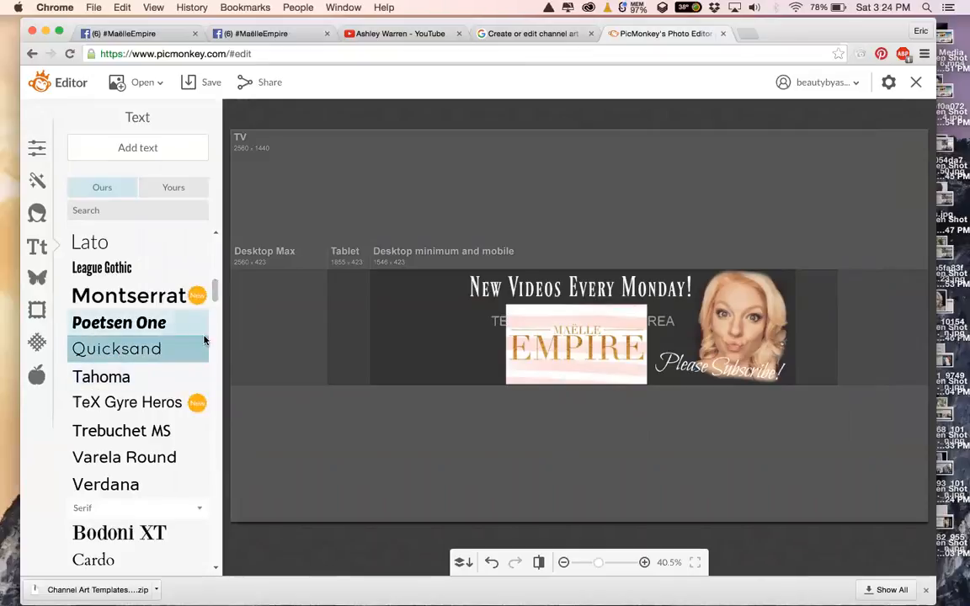
pyautogui.scroll(-5, 215, 330)
pyautogui.scroll(-10, 215, 337)
pyautogui.scroll(-15, 217, 390)
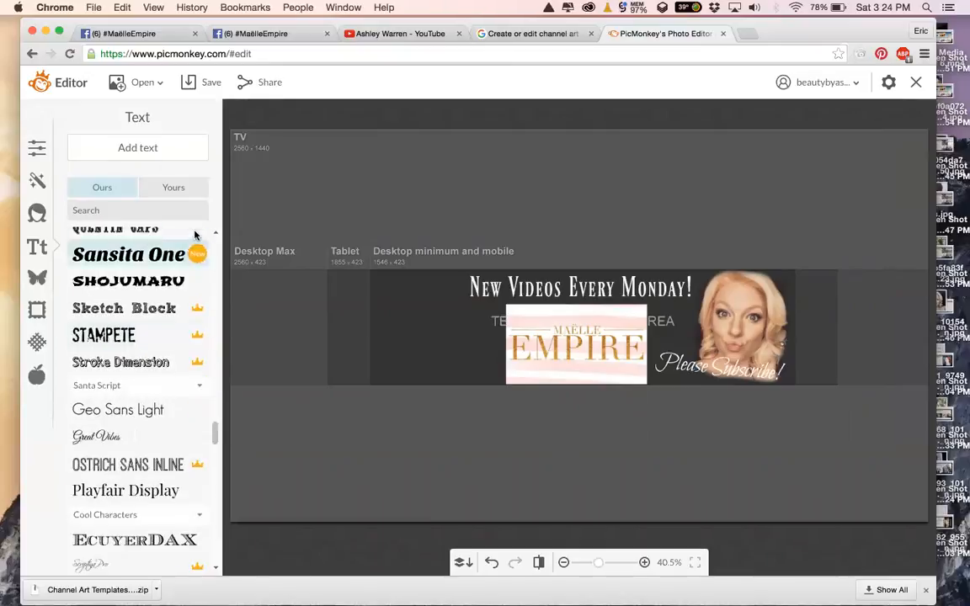
pyautogui.click(126, 490)
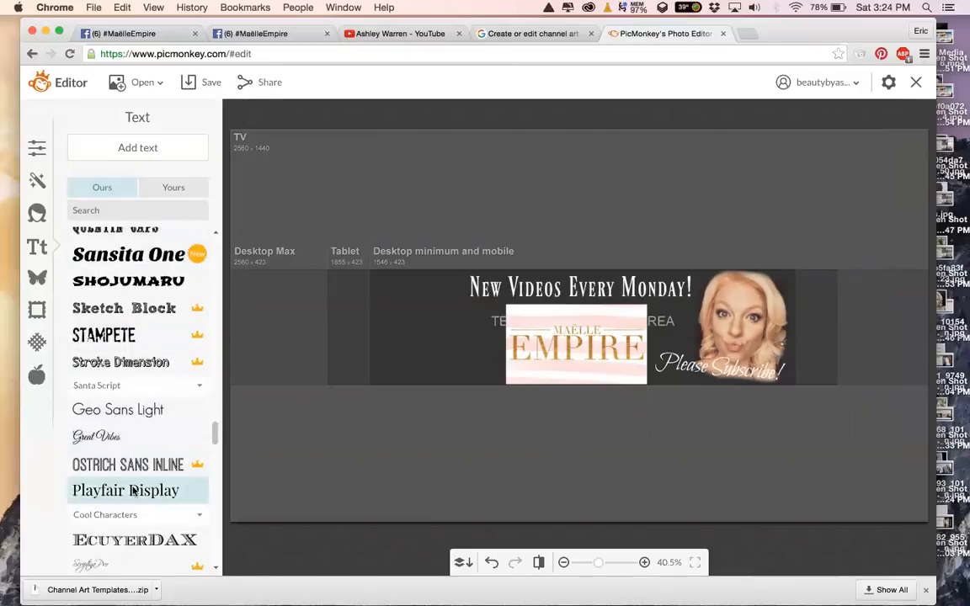
pyautogui.click(137, 146)
pyautogui.doubleClick(516, 315)
pyautogui.write('www.maelleem')
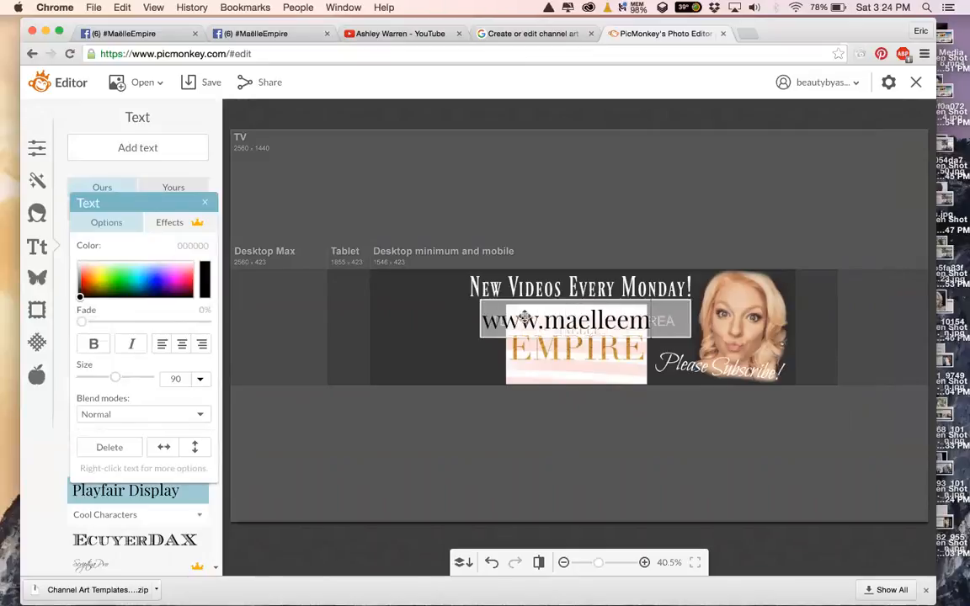
pyautogui.write('pire.com')
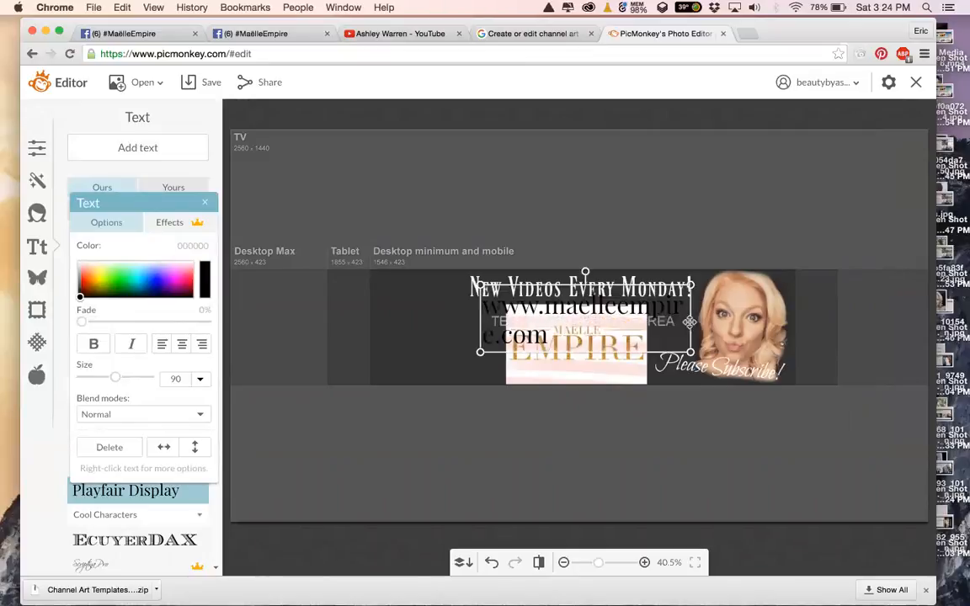
# Widen the web address text box to fit on one line and color the text near-white (fcfdff).
pyautogui.moveTo(694, 321); pyautogui.dragTo(774, 321)
pyautogui.doubleClick(739, 322)
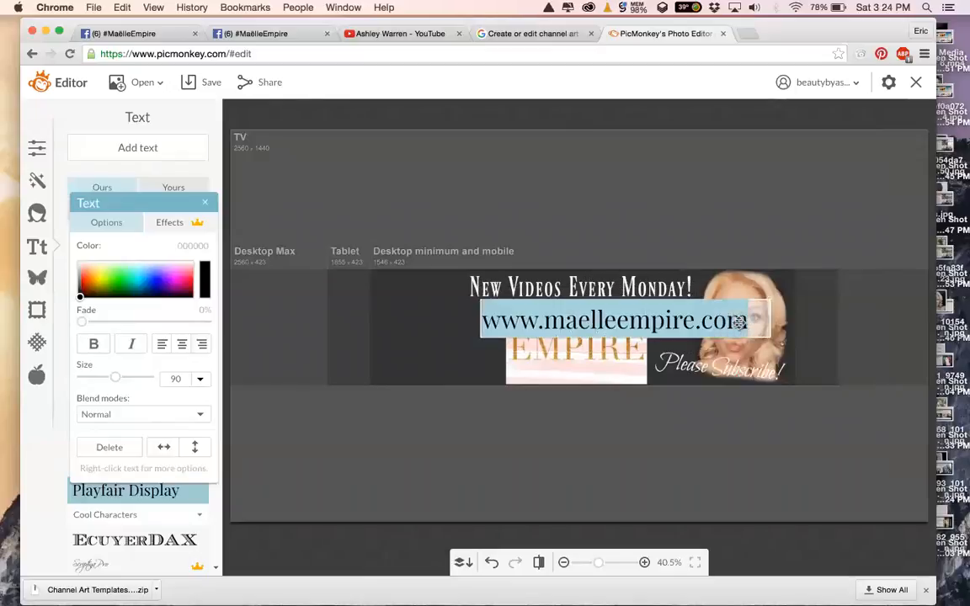
pyautogui.click(149, 263)
pyautogui.click(394, 378)
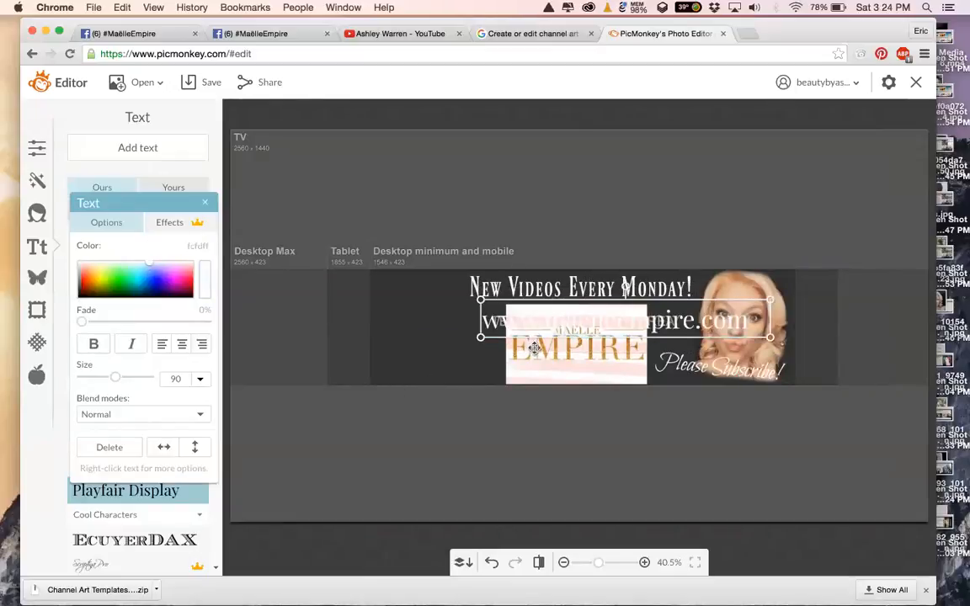
# Move the web address text down beside the Maëlle Empire image and shrink it to size 57.
pyautogui.moveTo(552, 331); pyautogui.dragTo(428, 380)
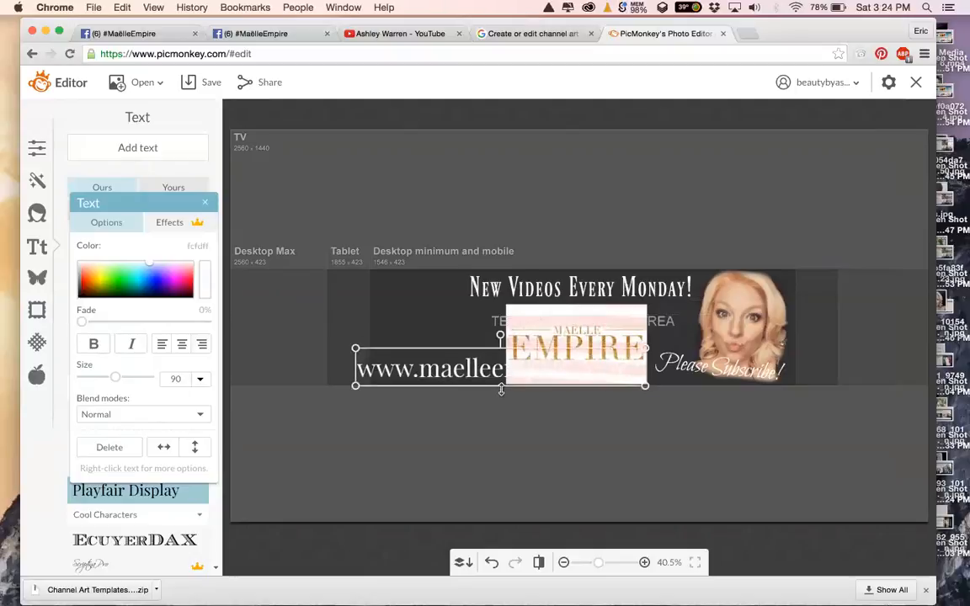
pyautogui.moveTo(499, 387); pyautogui.dragTo(494, 374)
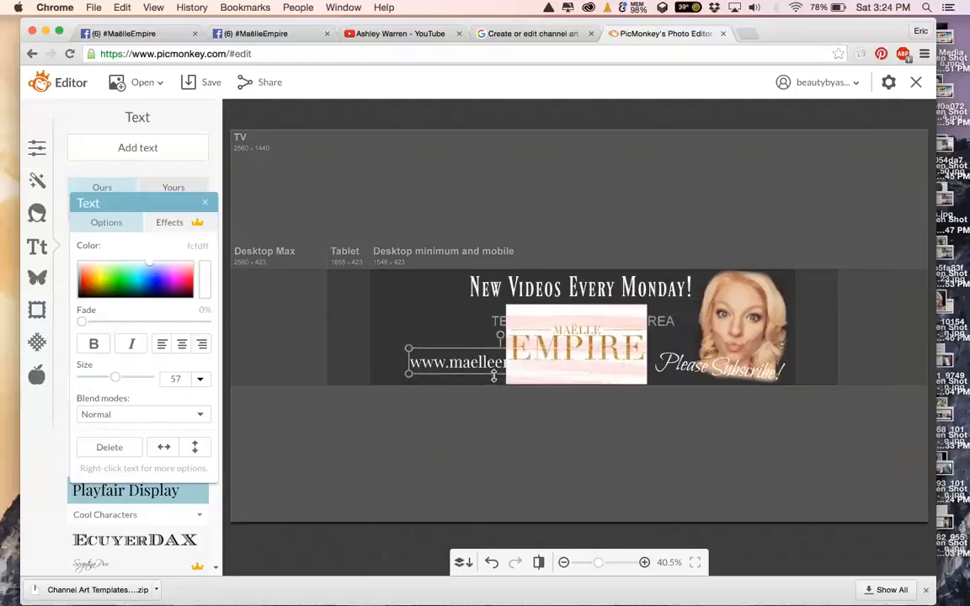
# Move the "New Videos Every Monday!" text into the empty space above the banner strip and widen its text box.
pyautogui.click(572, 292)
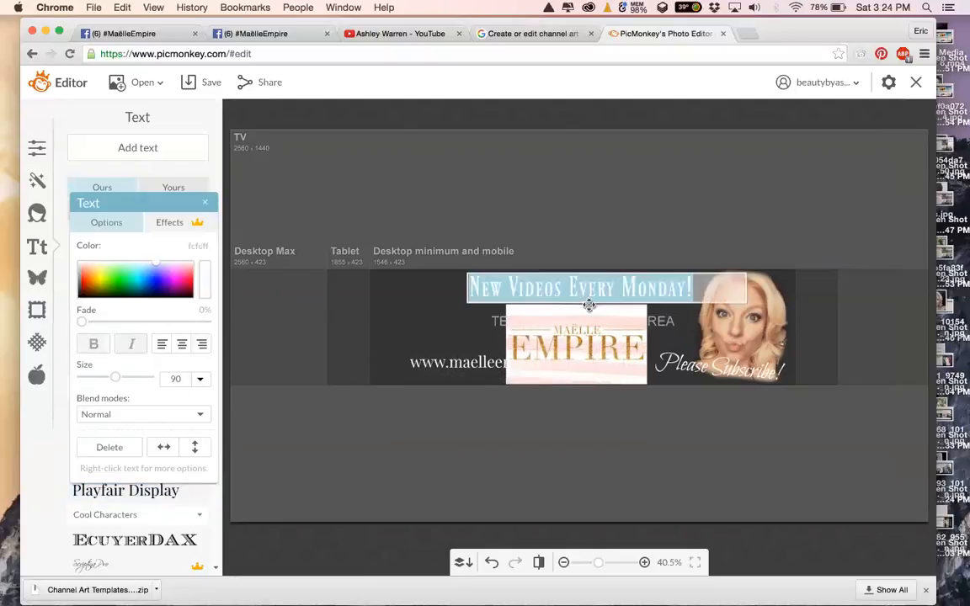
pyautogui.moveTo(563, 294); pyautogui.dragTo(470, 296)
pyautogui.moveTo(646, 292); pyautogui.dragTo(606, 292)
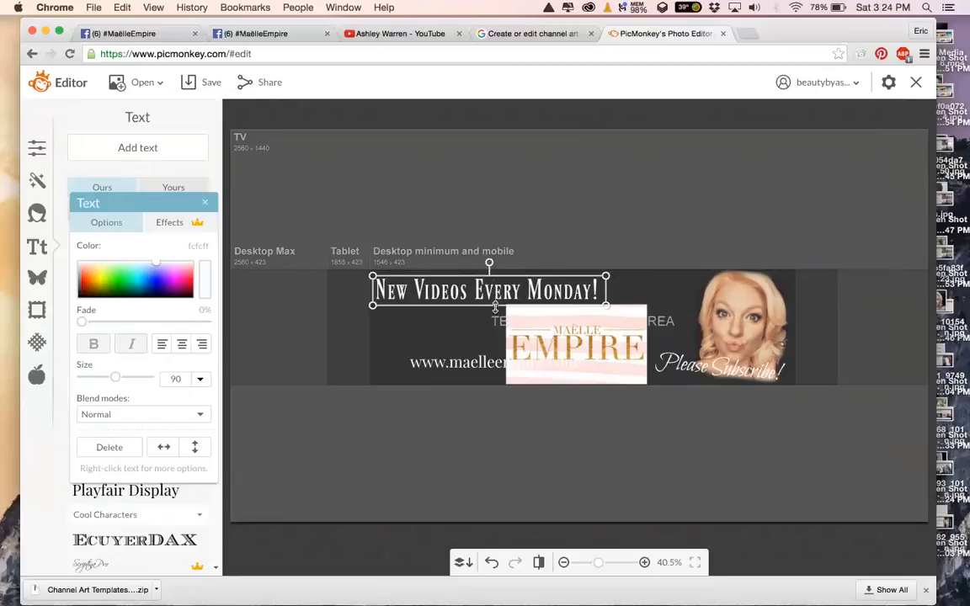
pyautogui.moveTo(498, 291); pyautogui.dragTo(597, 222)
pyautogui.moveTo(712, 218); pyautogui.dragTo(831, 221)
# Try the different alignments on the "New Videos Every Monday!" text and center it in its box.
pyautogui.doubleClick(662, 221)
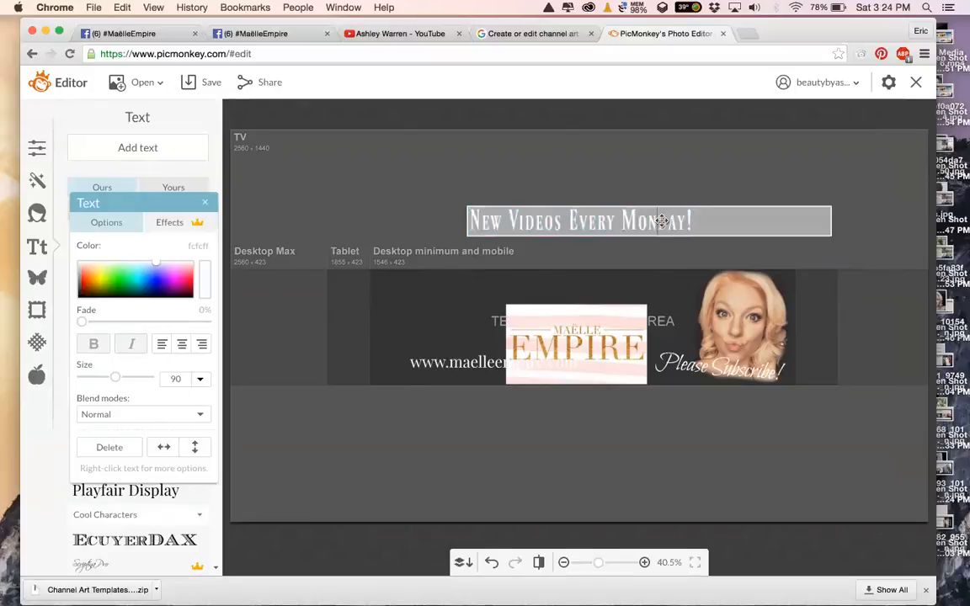
pyautogui.moveTo(713, 229); pyautogui.dragTo(382, 223)
pyautogui.moveTo(129, 217); pyautogui.dragTo(319, 156)
pyautogui.click(371, 285)
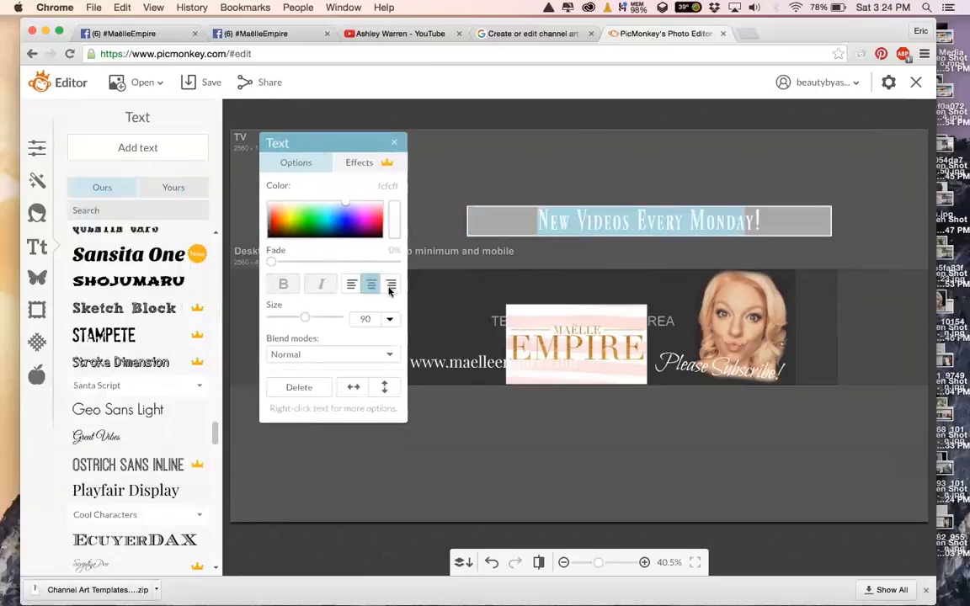
pyautogui.click(390, 285)
pyautogui.click(351, 285)
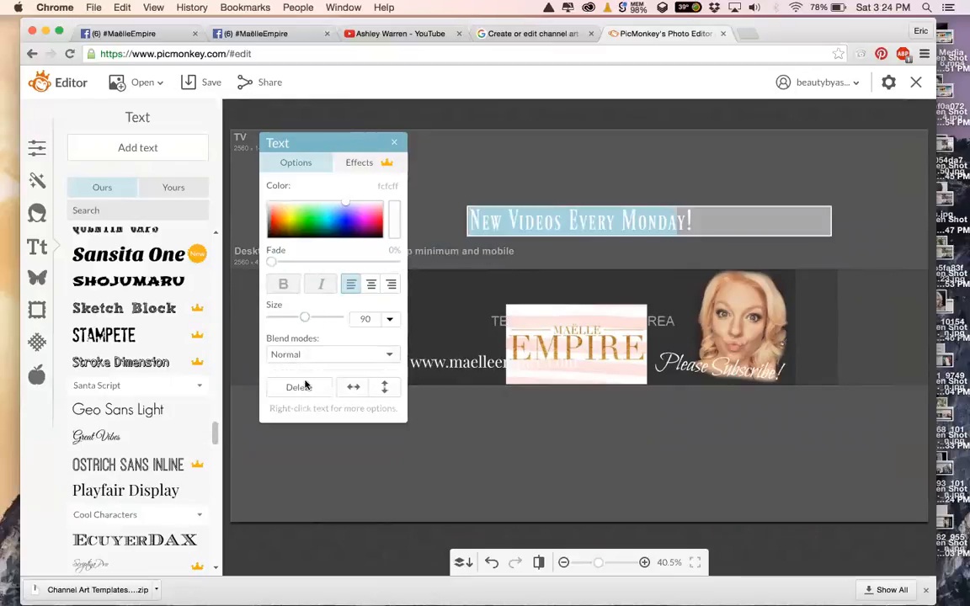
pyautogui.click(371, 284)
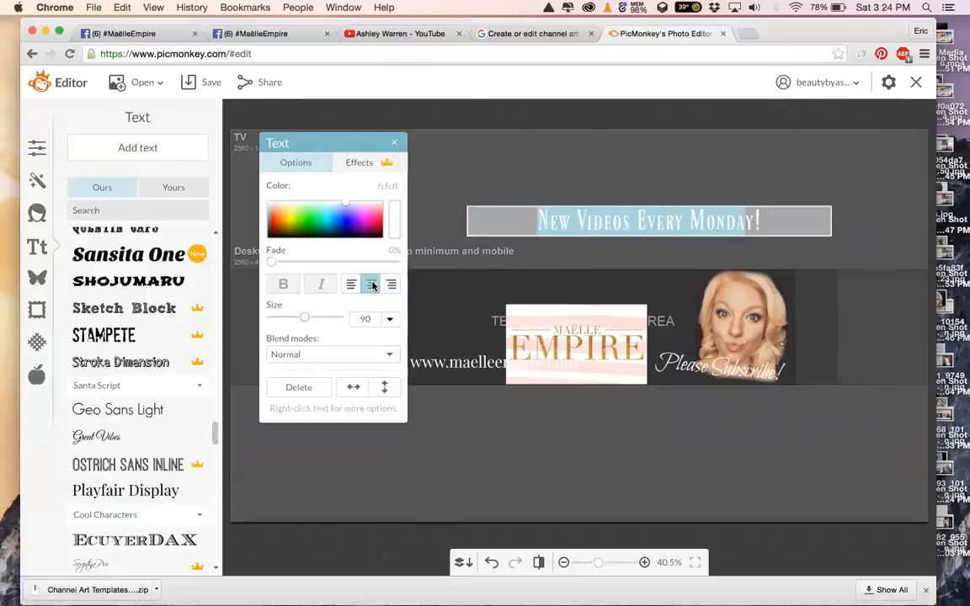
pyautogui.click(394, 145)
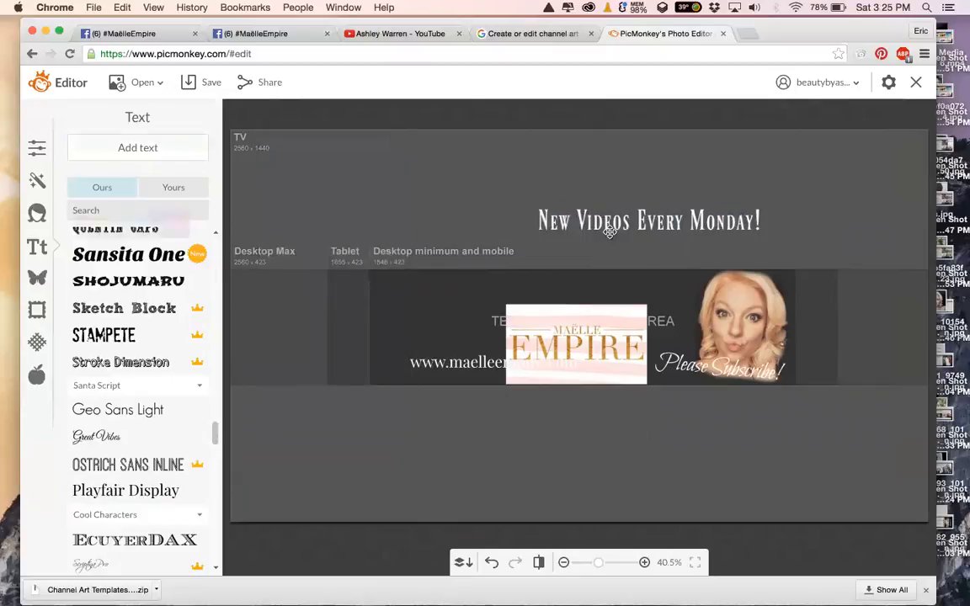
# Place the "New Videos Every Monday!" text back above the Maëlle Empire image at size 88.
pyautogui.click(615, 224)
pyautogui.click(202, 143)
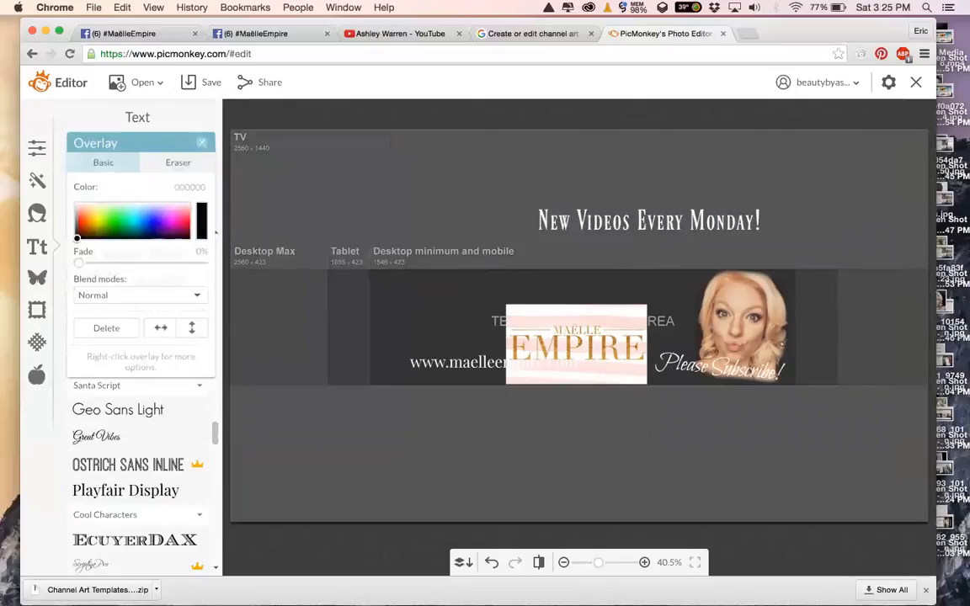
pyautogui.click(588, 220)
pyautogui.click(590, 221)
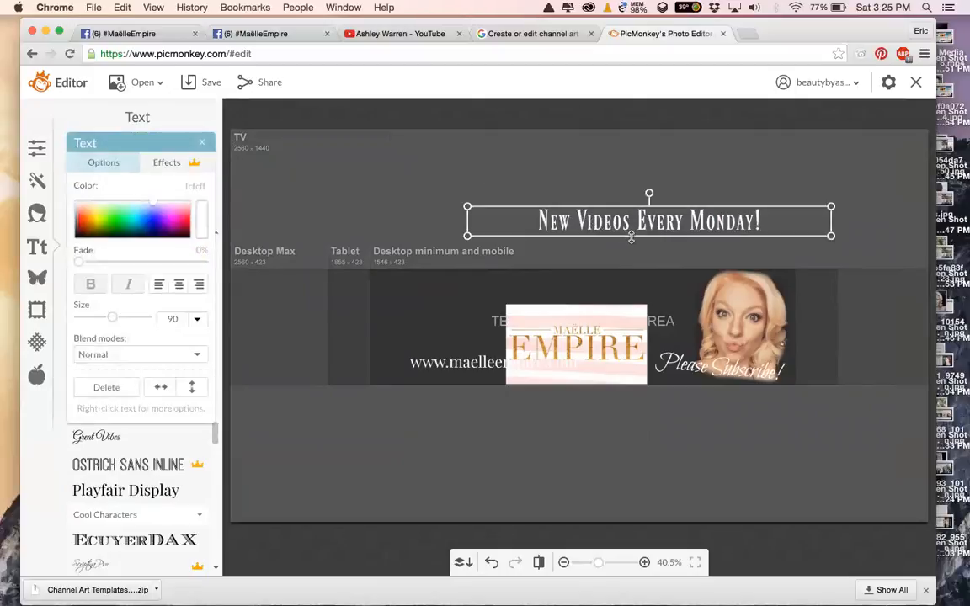
pyautogui.moveTo(631, 236); pyautogui.dragTo(581, 287)
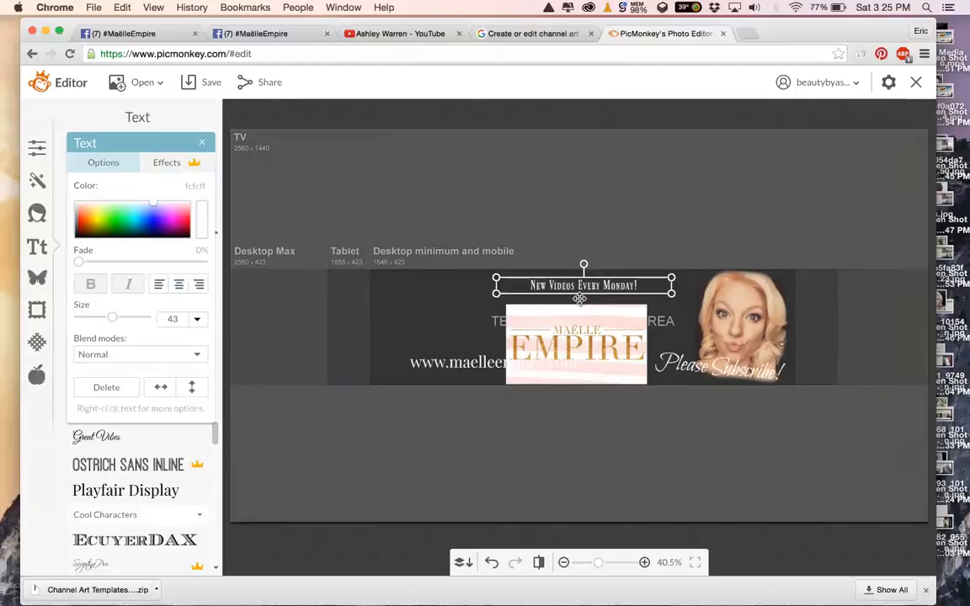
pyautogui.moveTo(580, 295)
pyautogui.mouseDown()
pyautogui.moveTo(579, 307)
pyautogui.moveTo(580, 293)
pyautogui.mouseUp()
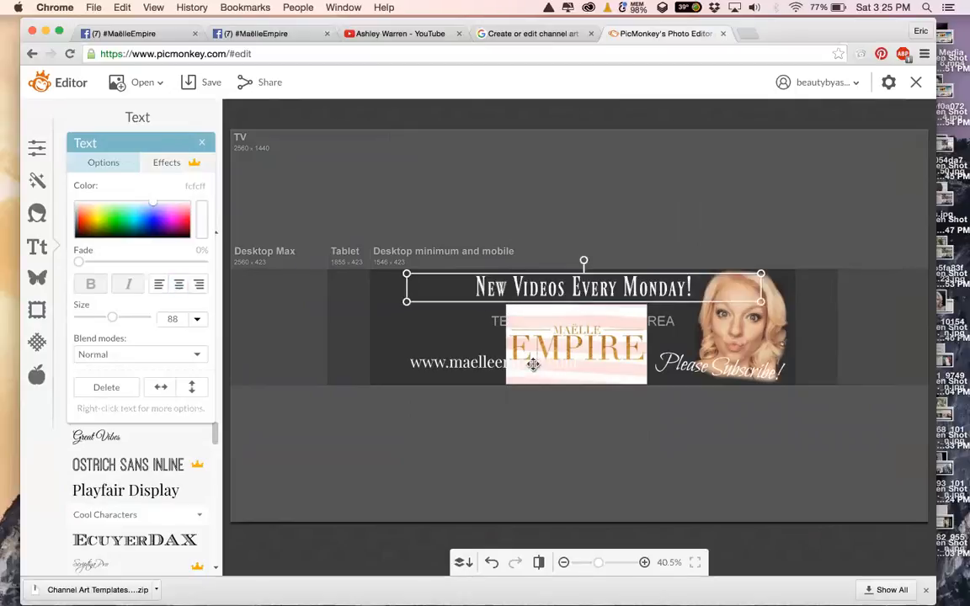
# Move the web address text onto the bottom of the Maëlle Empire image and reduce it to size 40.
pyautogui.click(462, 358)
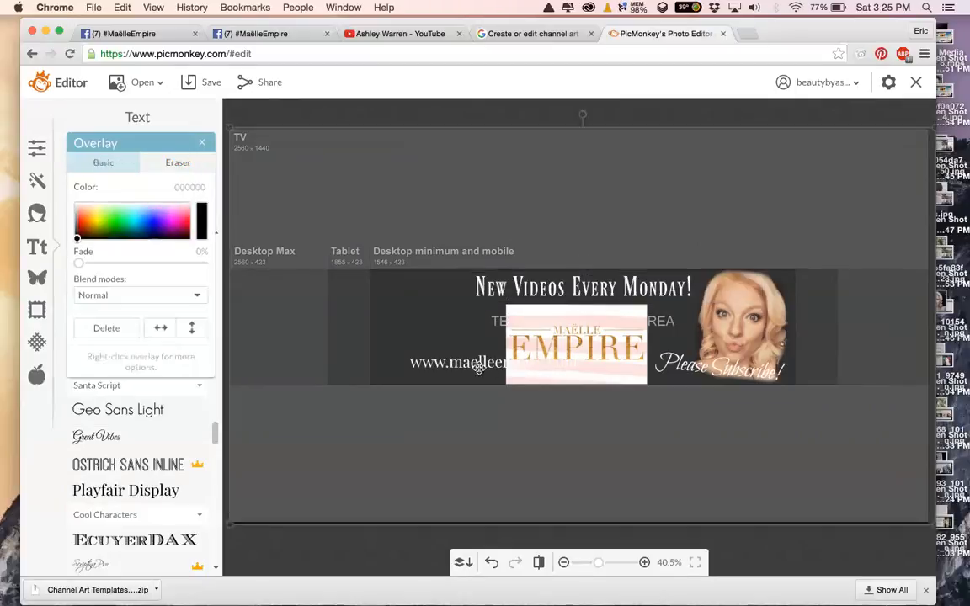
pyautogui.click(200, 142)
pyautogui.click(466, 364)
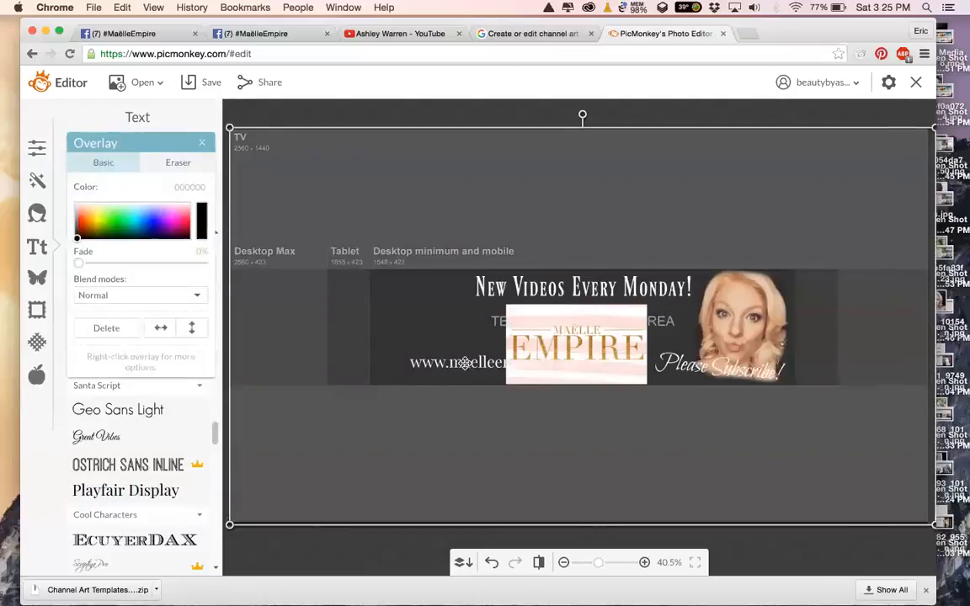
pyautogui.click(202, 143)
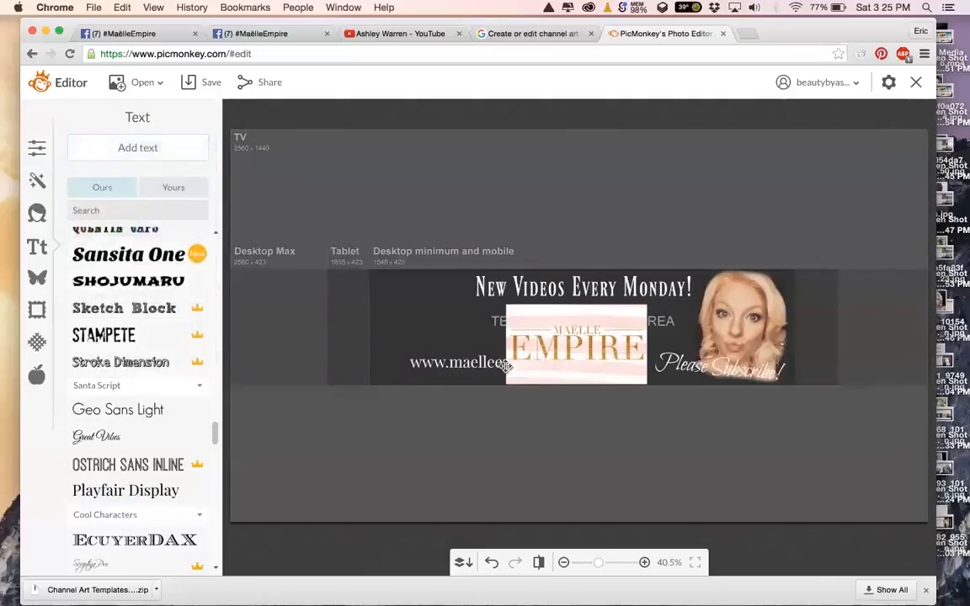
pyautogui.click(488, 362)
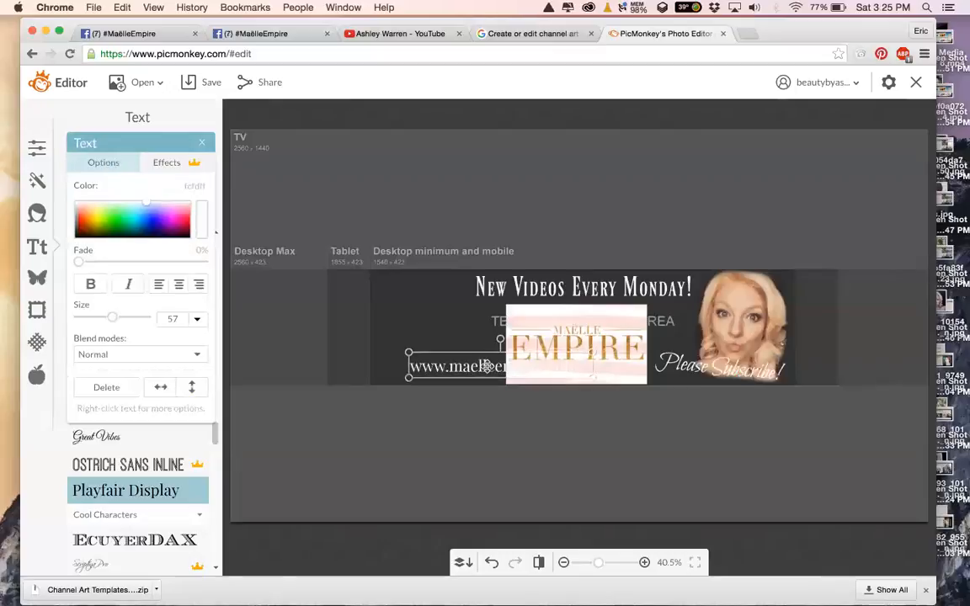
pyautogui.moveTo(486, 366); pyautogui.dragTo(582, 376)
# Color the web address text near-black (00000b) and shrink it to size 31, centered along the image's bottom edge.
pyautogui.doubleClick(582, 377)
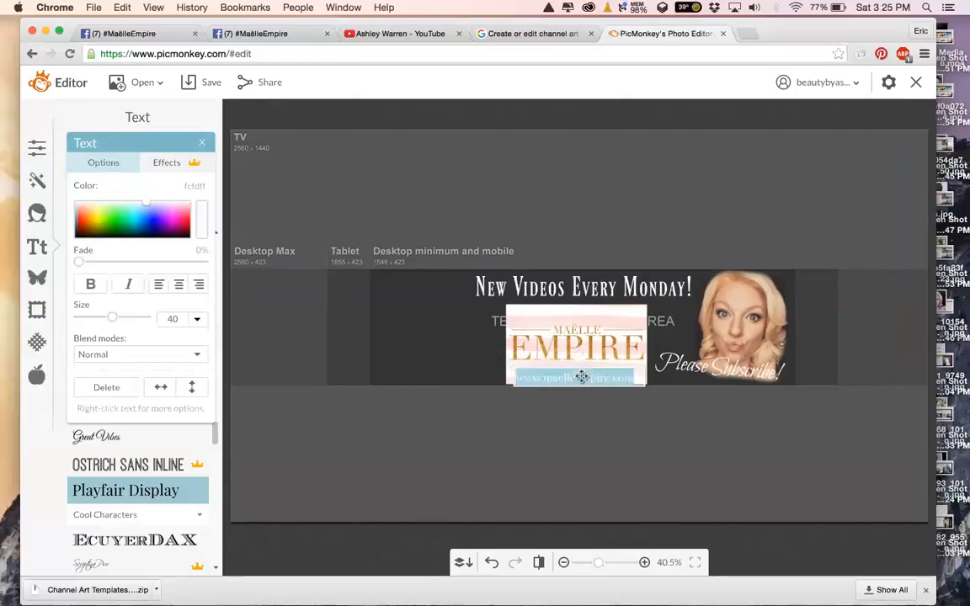
pyautogui.click(152, 237)
pyautogui.click(451, 452)
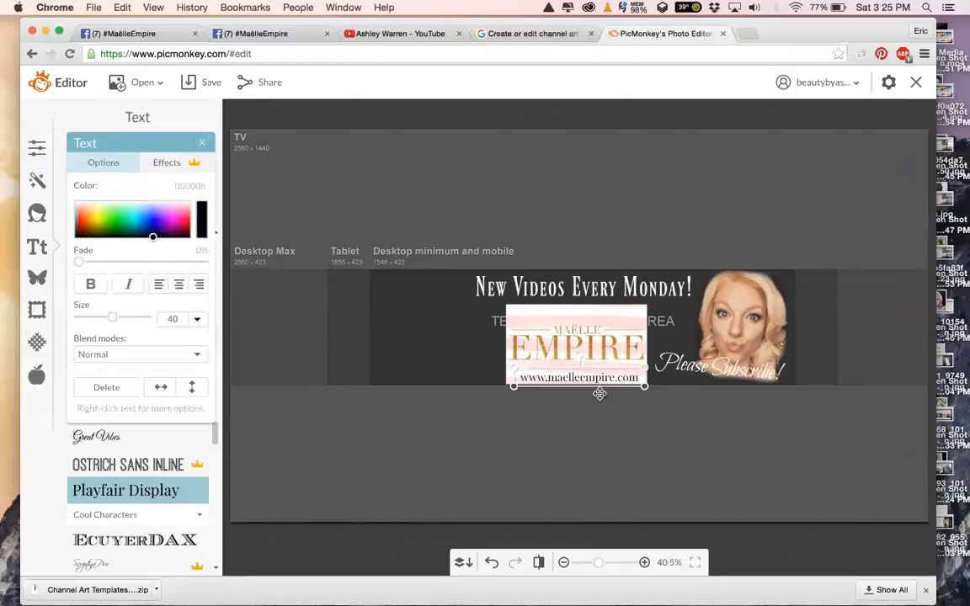
pyautogui.moveTo(595, 386); pyautogui.dragTo(581, 382)
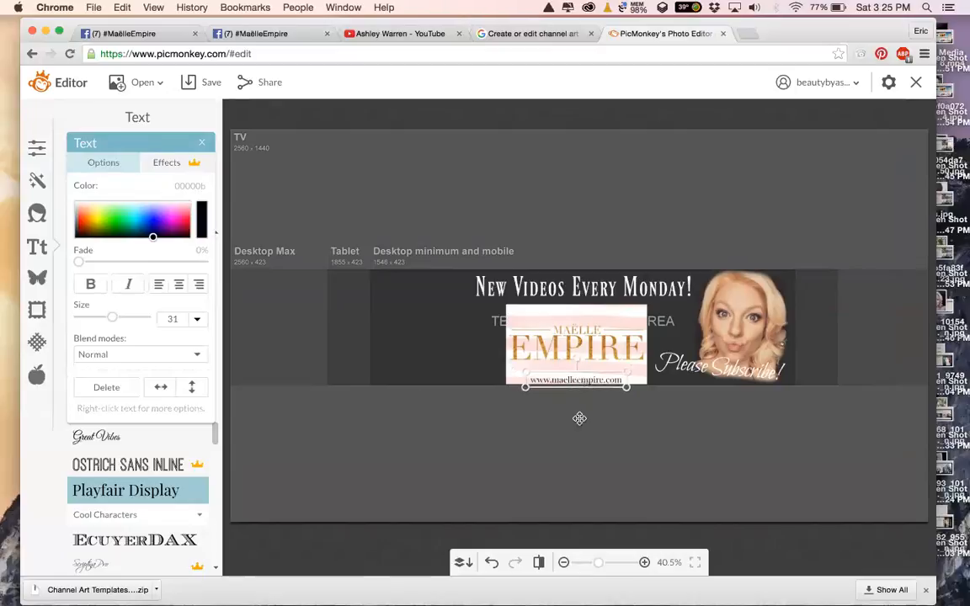
pyautogui.click(571, 415)
pyautogui.click(243, 116)
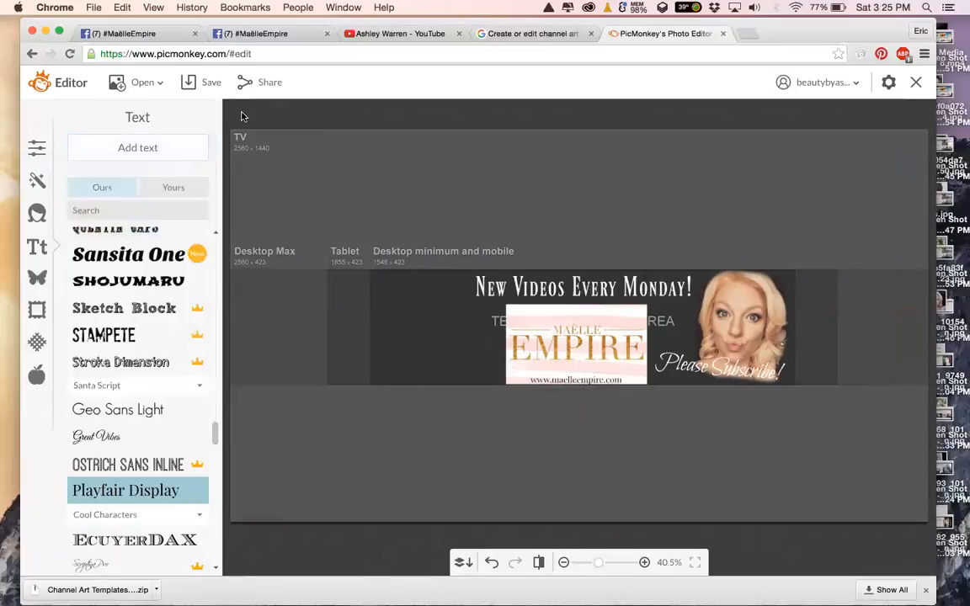
# Add the pink rose from the Roses overlays, shrink it, and place it at the left end of the desktop minimum area.
pyautogui.click(36, 278)
pyautogui.moveTo(215, 235); pyautogui.dragTo(225, 574)
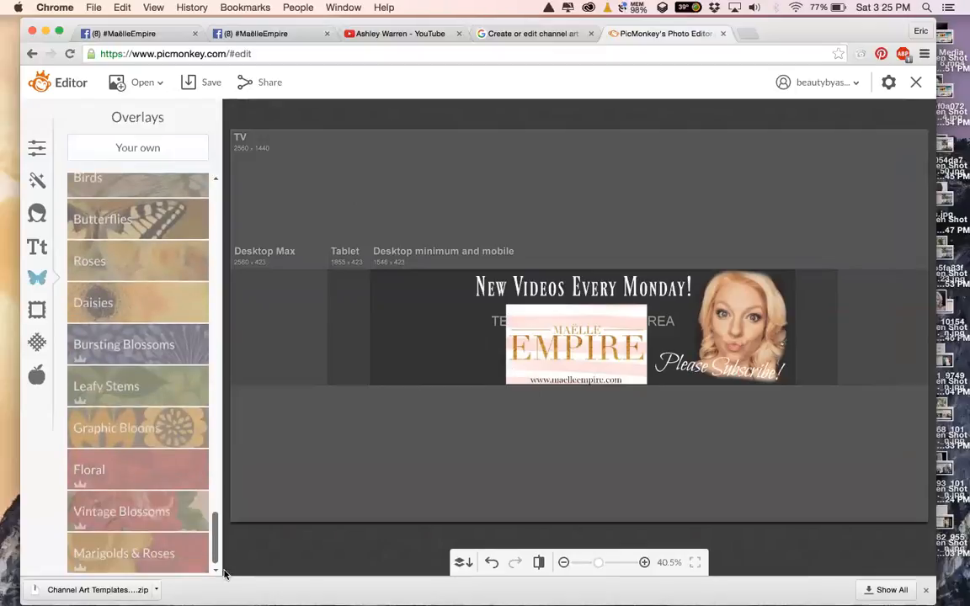
pyautogui.click(126, 265)
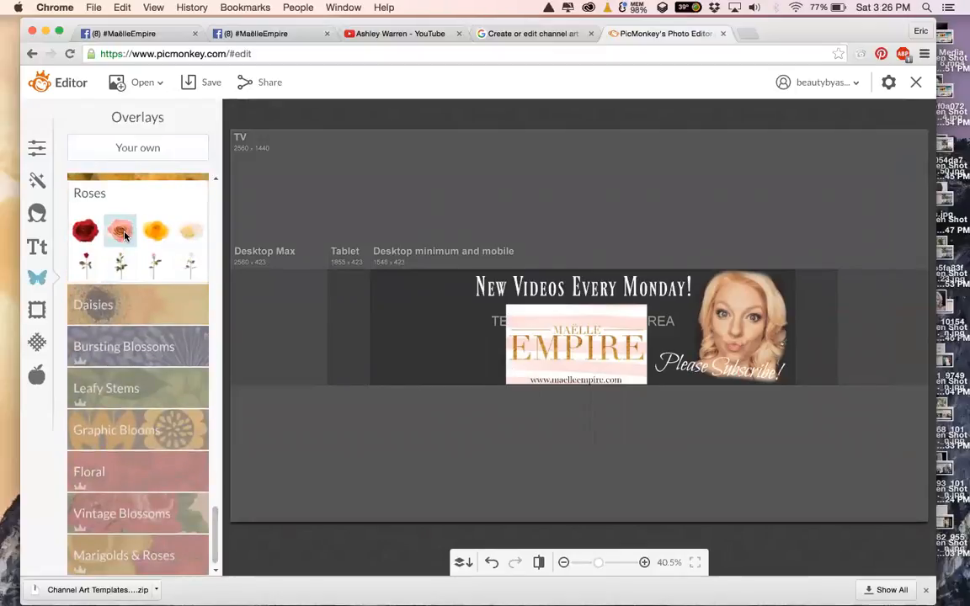
pyautogui.click(123, 235)
pyautogui.moveTo(583, 336); pyautogui.dragTo(426, 343)
pyautogui.moveTo(477, 369); pyautogui.dragTo(449, 350)
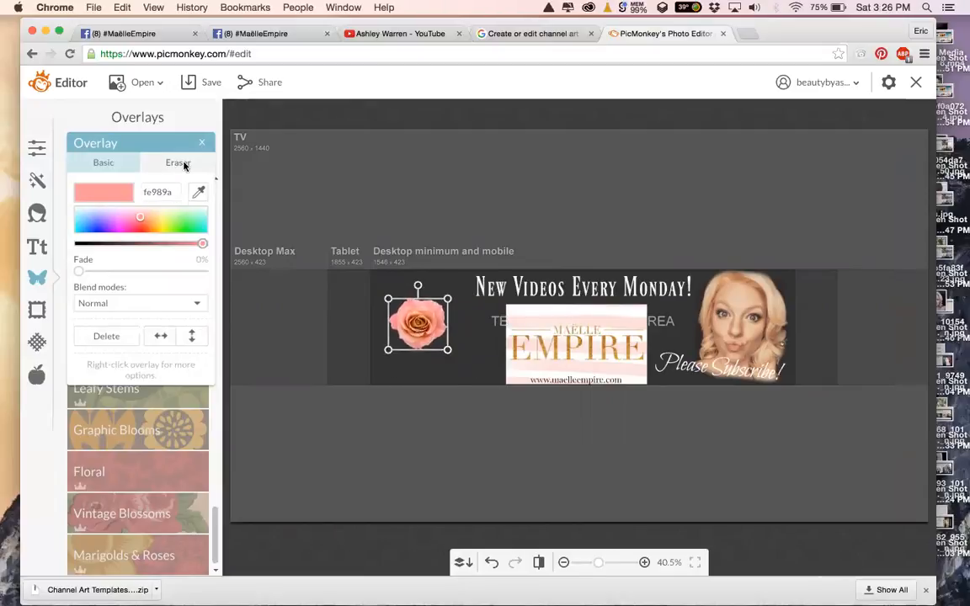
pyautogui.click(202, 143)
# Add the red rose overlay, shrink it, and place it below the pink rose.
pyautogui.click(86, 232)
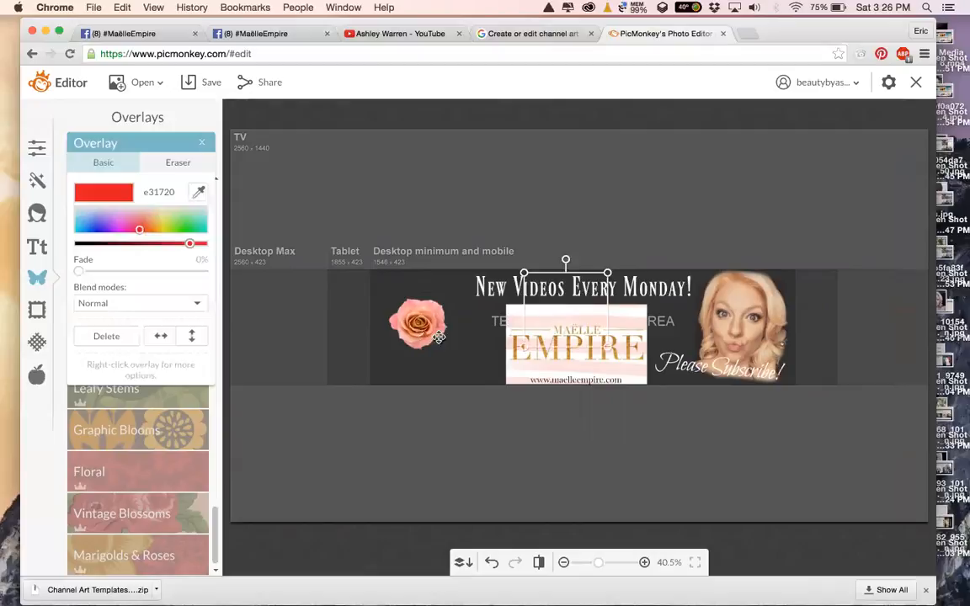
pyautogui.moveTo(559, 308); pyautogui.dragTo(419, 345)
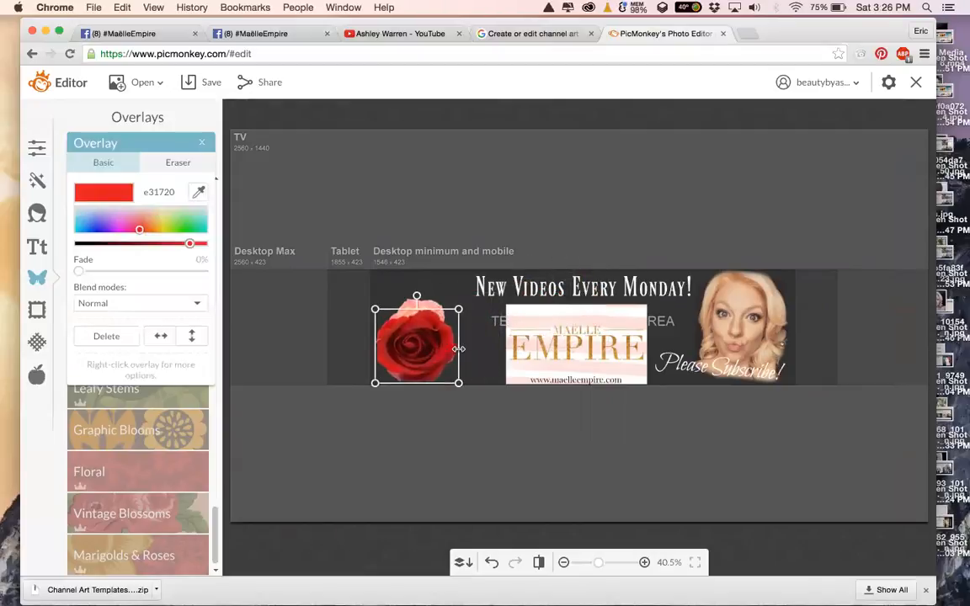
pyautogui.moveTo(458, 309); pyautogui.dragTo(427, 336)
# Shrink the red rose, tuck it against the pink rose's lower edge, and send it to the back.
pyautogui.click(421, 307)
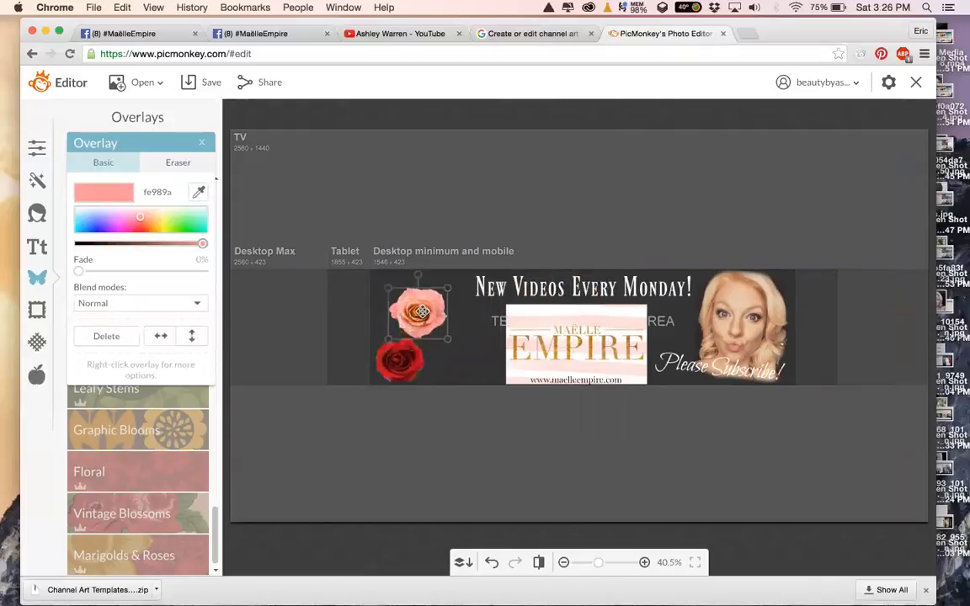
pyautogui.click(403, 352)
pyautogui.rightClick(402, 353)
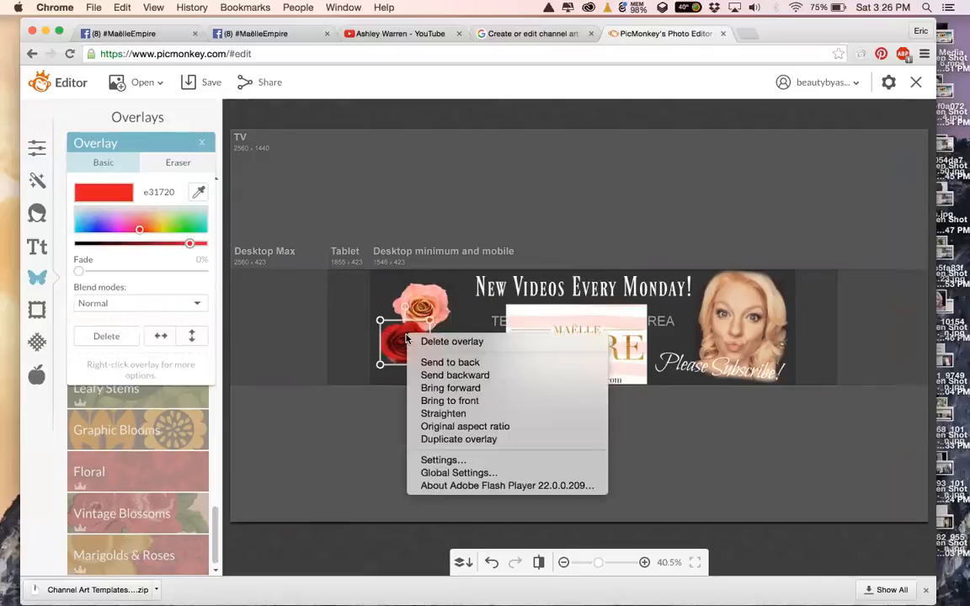
pyautogui.click(401, 350)
pyautogui.rightClick(397, 357)
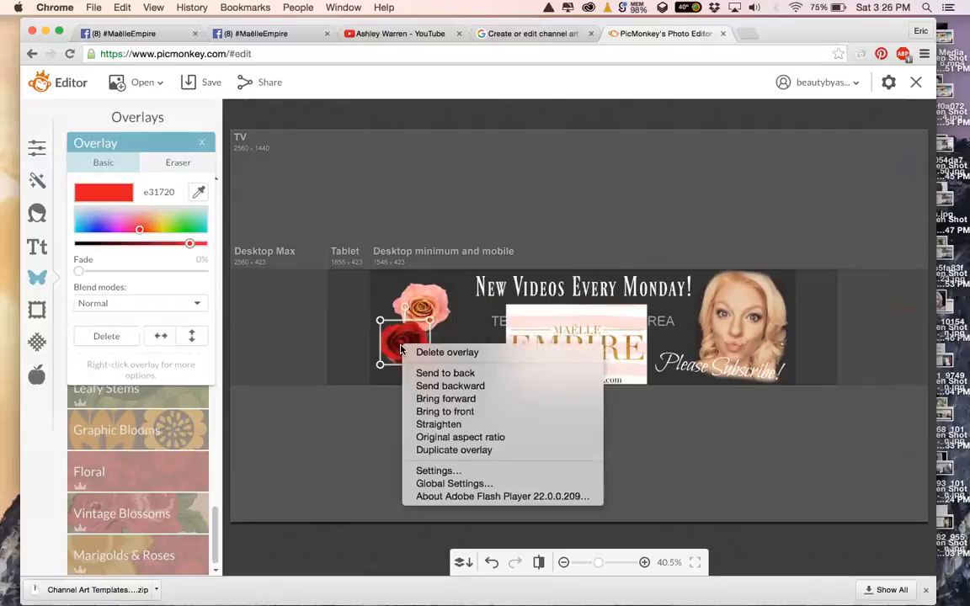
pyautogui.click(461, 377)
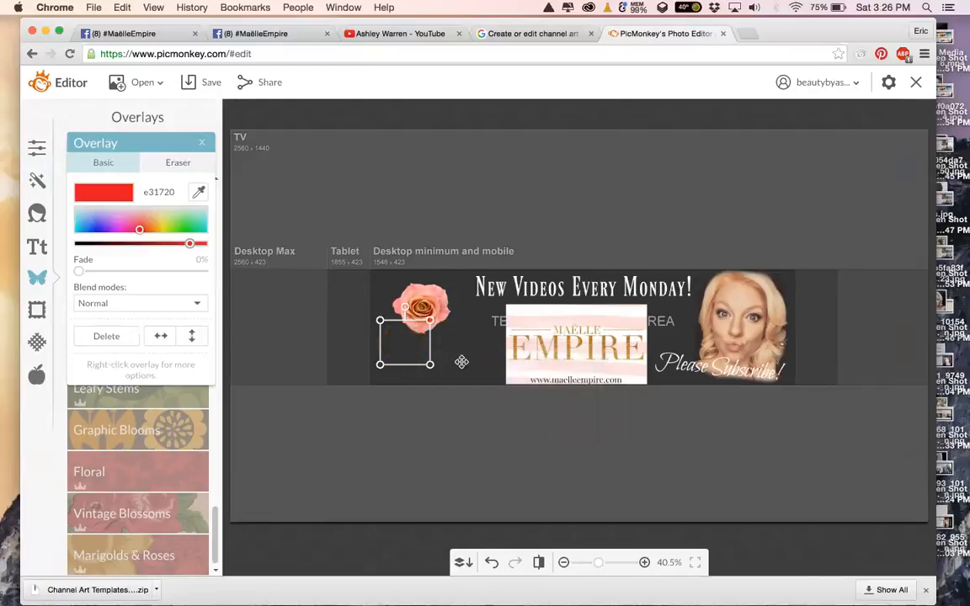
# Send the full-size channel art template overlay to the back, behind the red rose.
pyautogui.rightClick(413, 421)
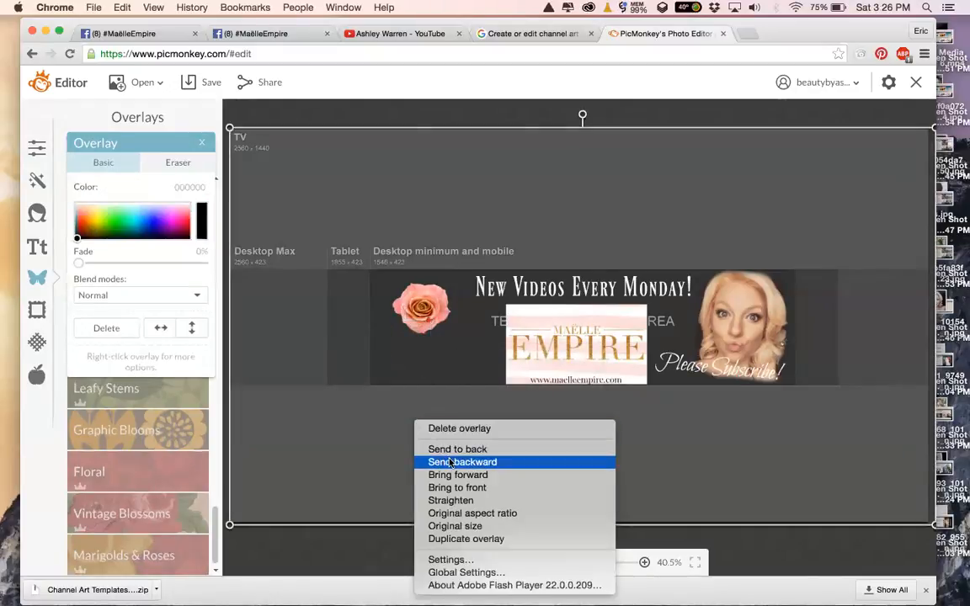
pyautogui.click(451, 462)
pyautogui.rightClick(438, 421)
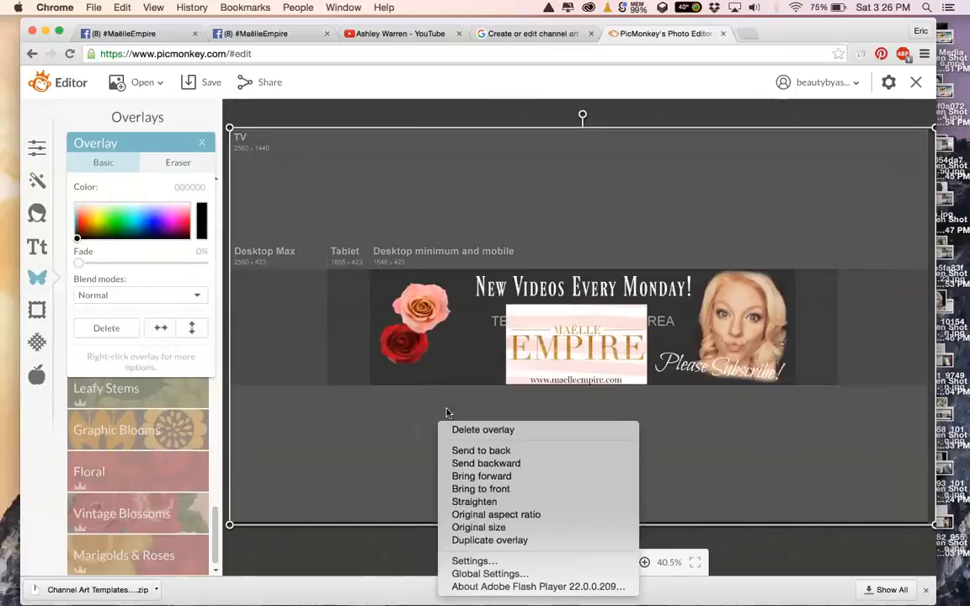
pyautogui.click(468, 453)
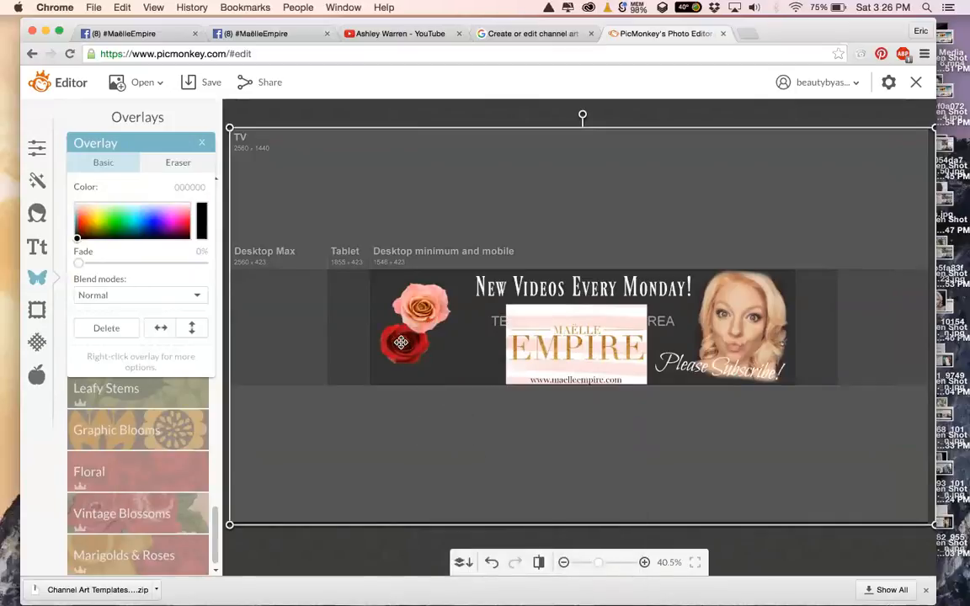
pyautogui.click(203, 143)
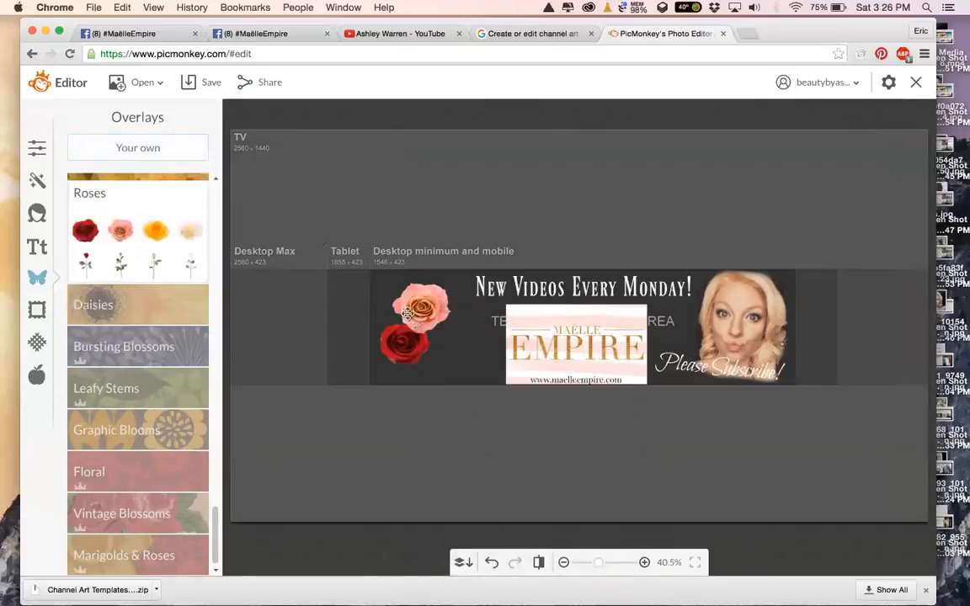
# Bring the red rose overlay to the front of the stack.
pyautogui.rightClick(411, 342)
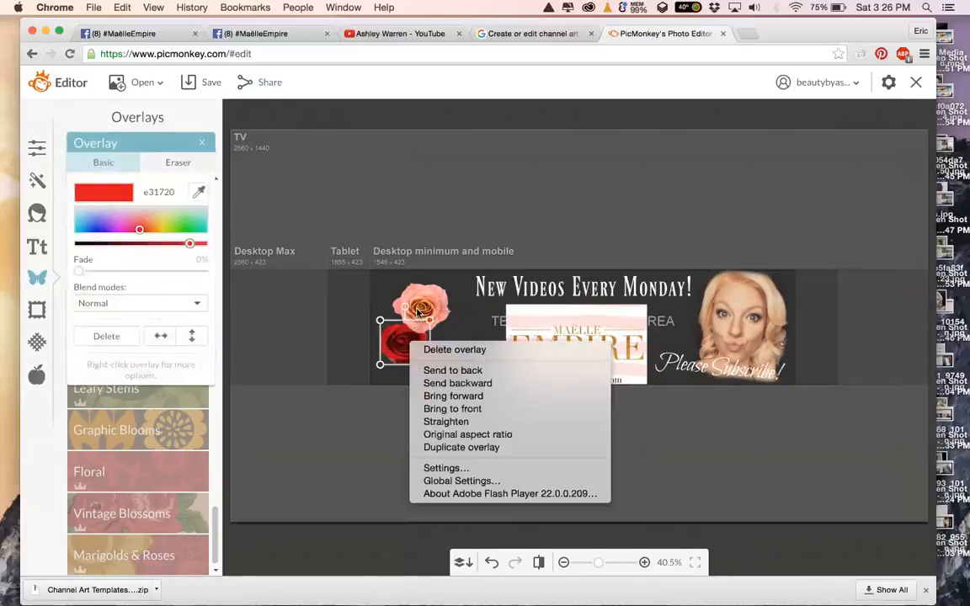
pyautogui.click(452, 409)
pyautogui.click(452, 405)
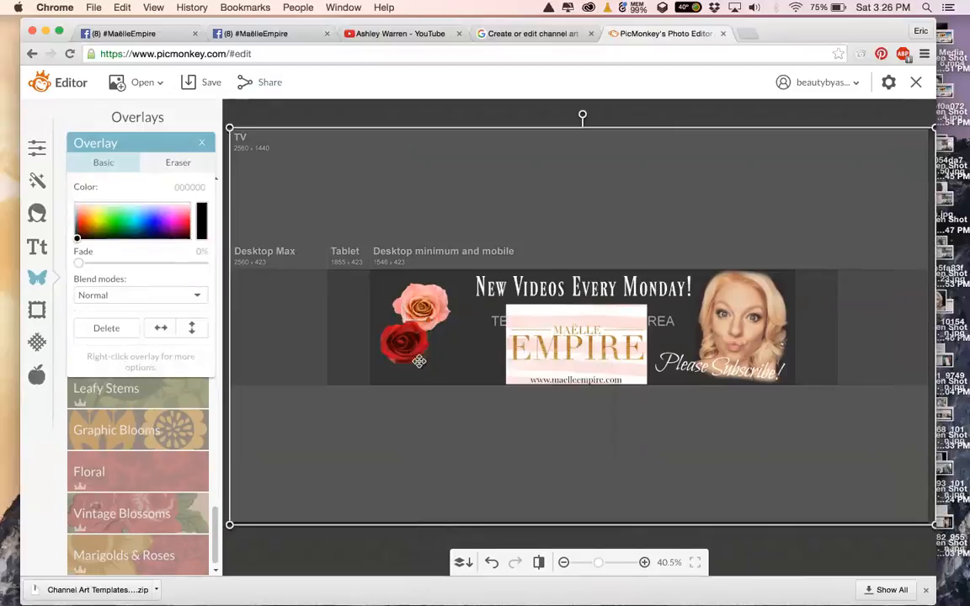
pyautogui.click(202, 145)
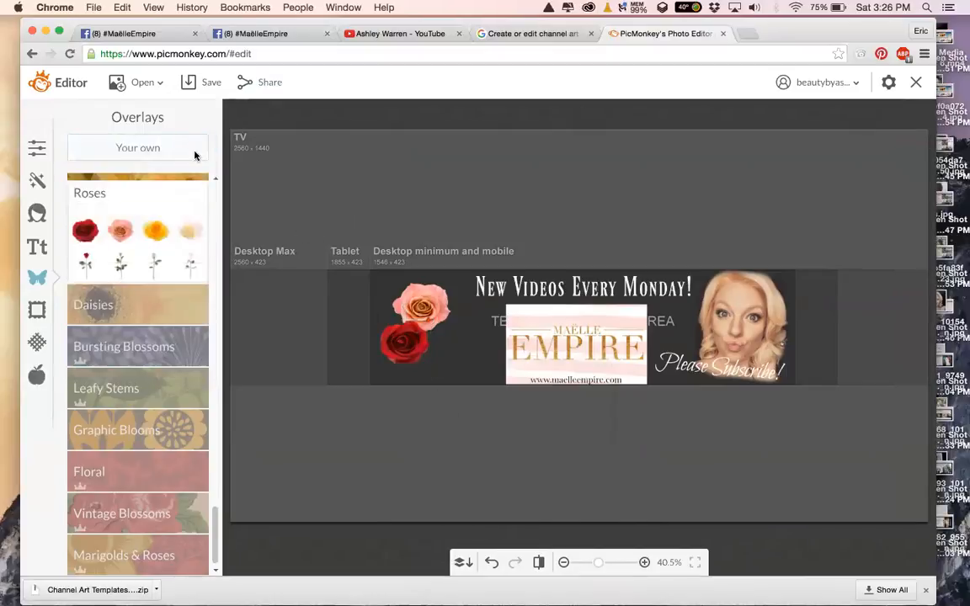
# Add the cream-white rose overlay, shrink and rotate it, and place it beside the red rose beneath the pink one.
pyautogui.click(191, 229)
pyautogui.moveTo(570, 335); pyautogui.dragTo(386, 289)
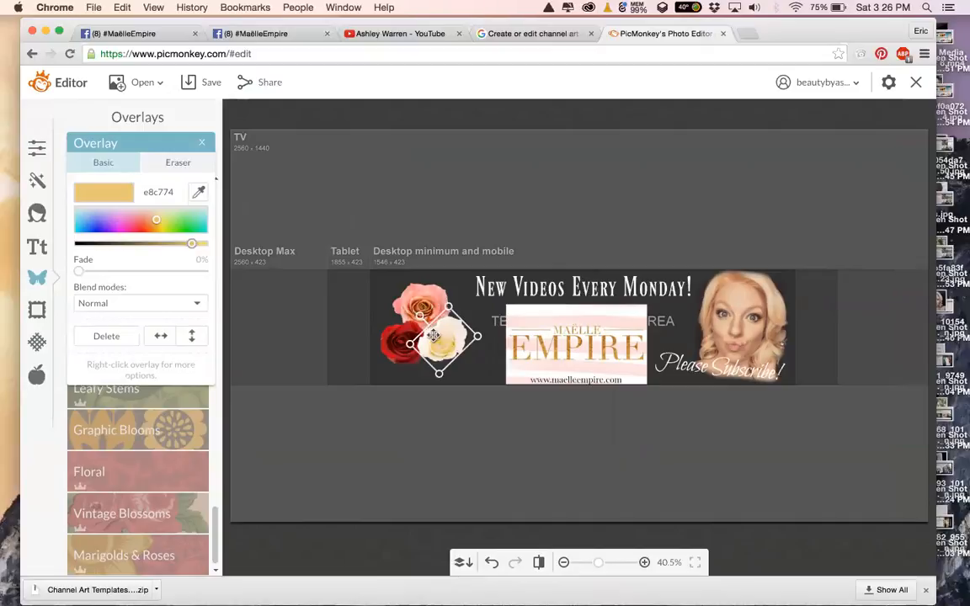
pyautogui.click(460, 413)
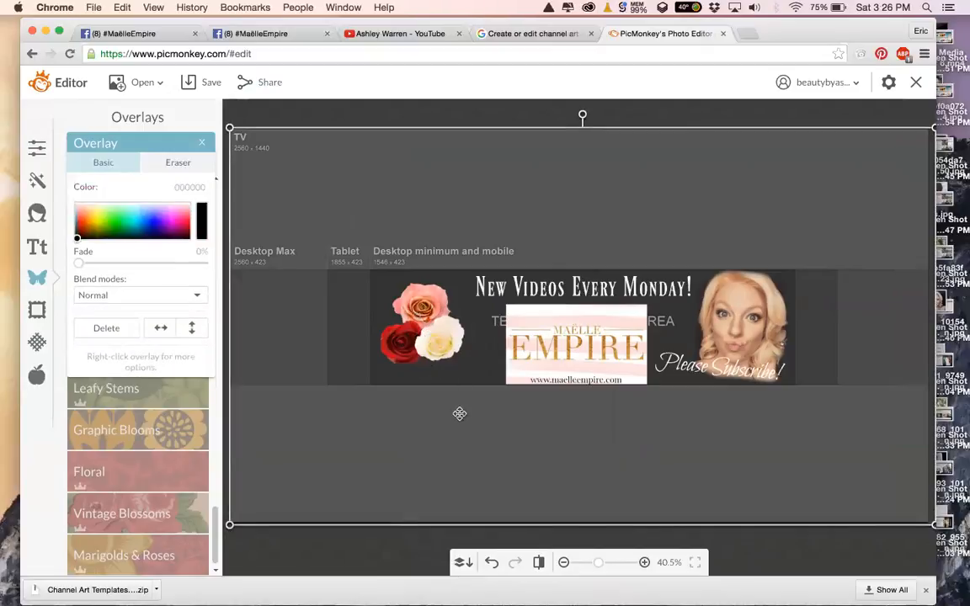
pyautogui.click(201, 143)
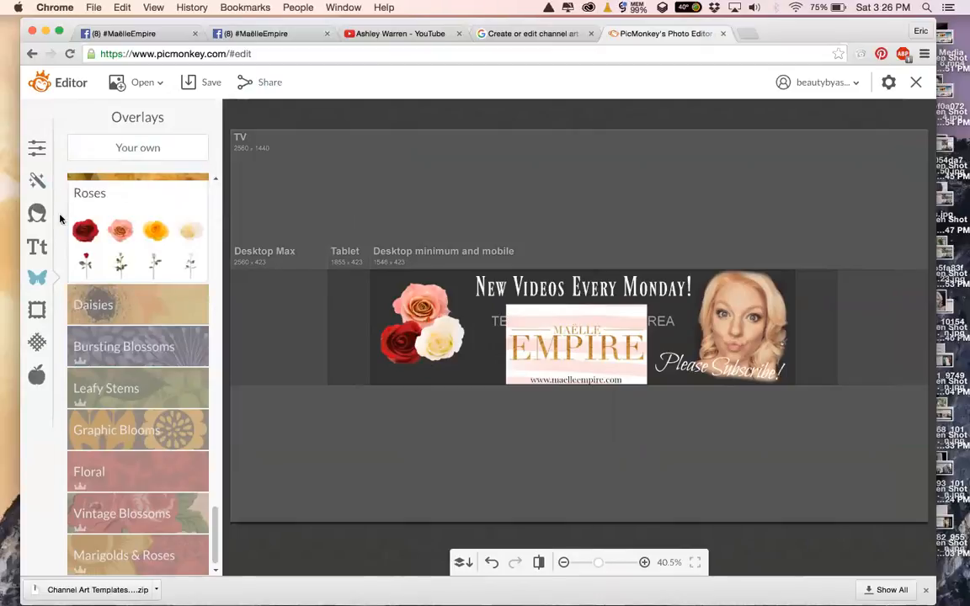
# Search Google Images in a new browser tab for "rose gold glitter" and look through the textures.
pyautogui.click(38, 252)
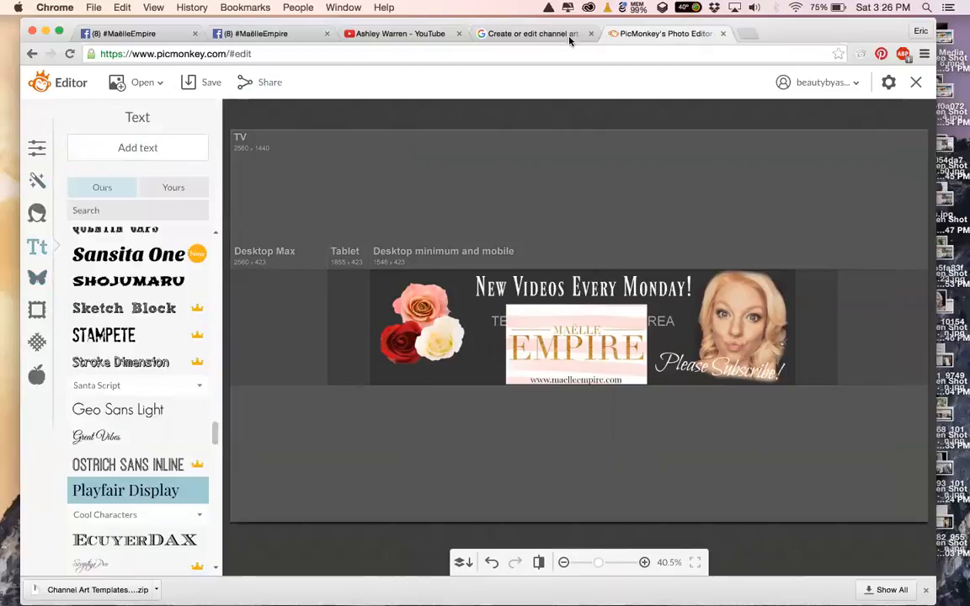
pyautogui.click(736, 35)
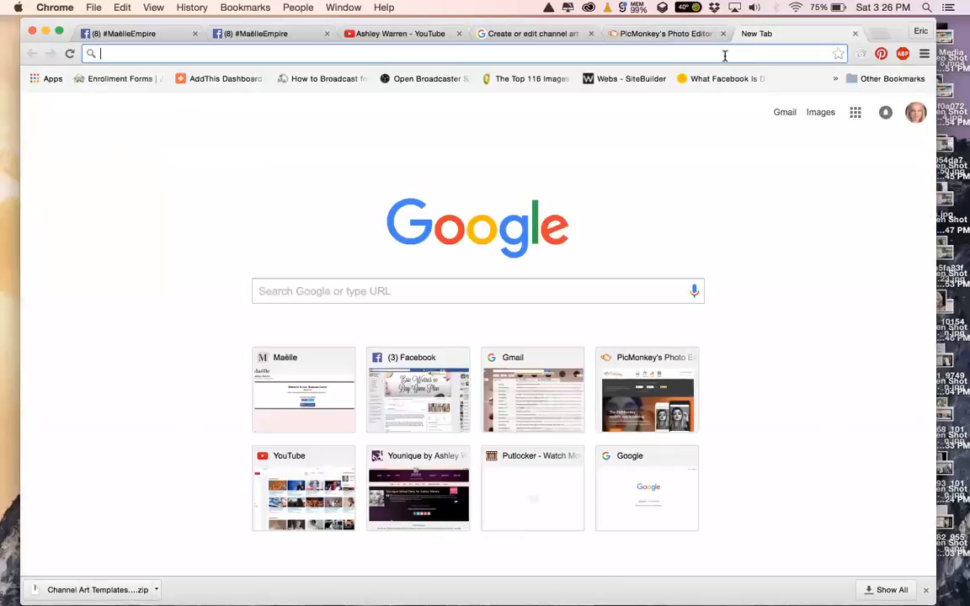
pyautogui.write('rose gold')
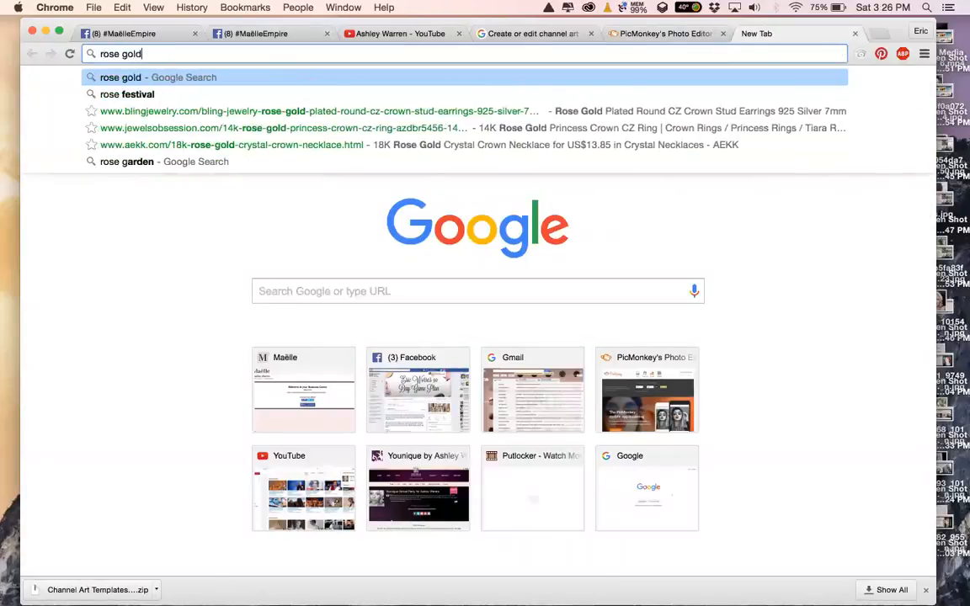
pyautogui.write(' glitter')
pyautogui.press('Return')
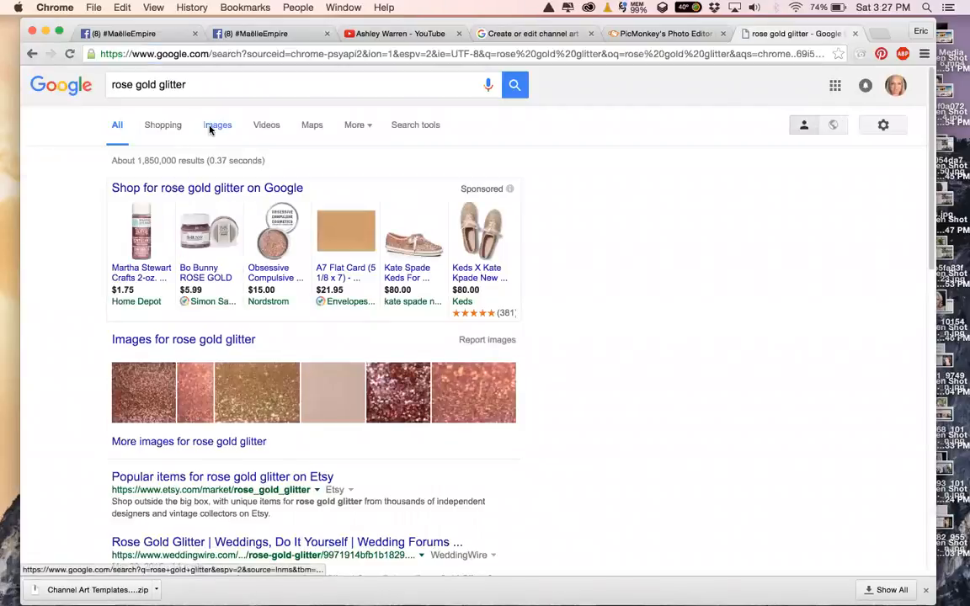
pyautogui.click(211, 126)
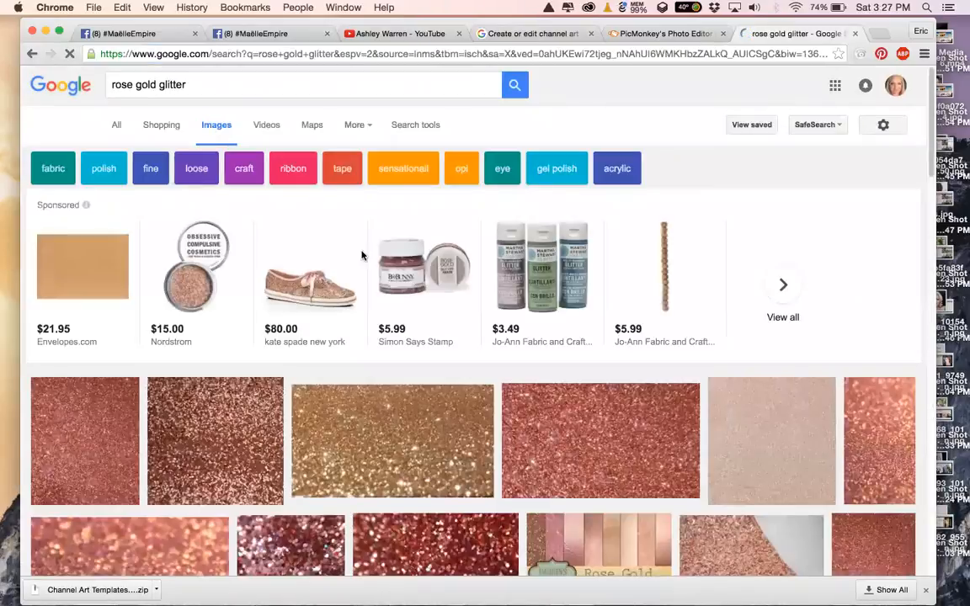
pyautogui.scroll(-3, 477, 276)
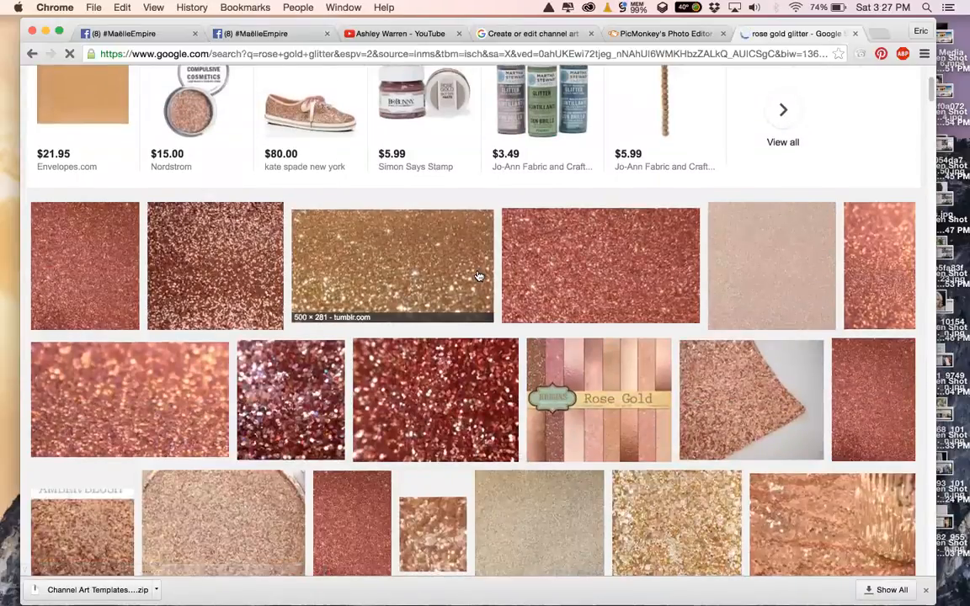
pyautogui.scroll(-4, 477, 275)
pyautogui.scroll(-4, 477, 276)
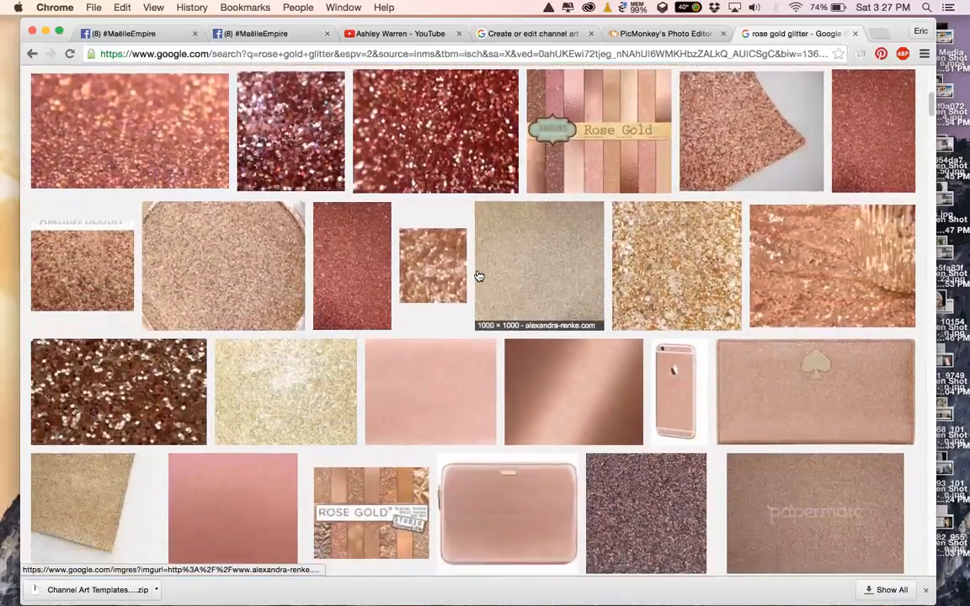
pyautogui.scroll(10, 476, 276)
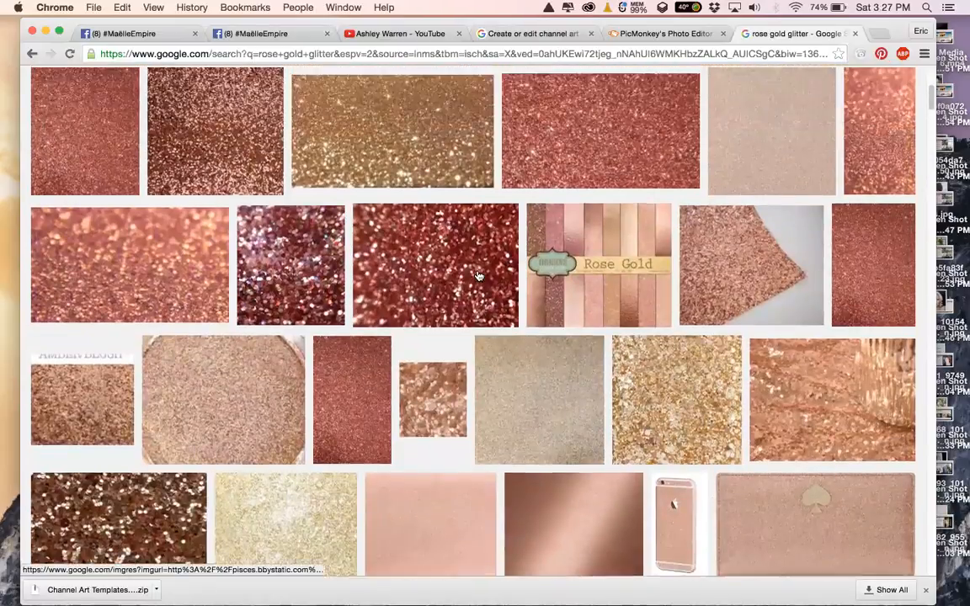
pyautogui.scroll(2, 326, 160)
# Search Google Images for "rose gold", refine it to "rose gold background", and browse for a suitable backdrop.
pyautogui.tripleClick(199, 82)
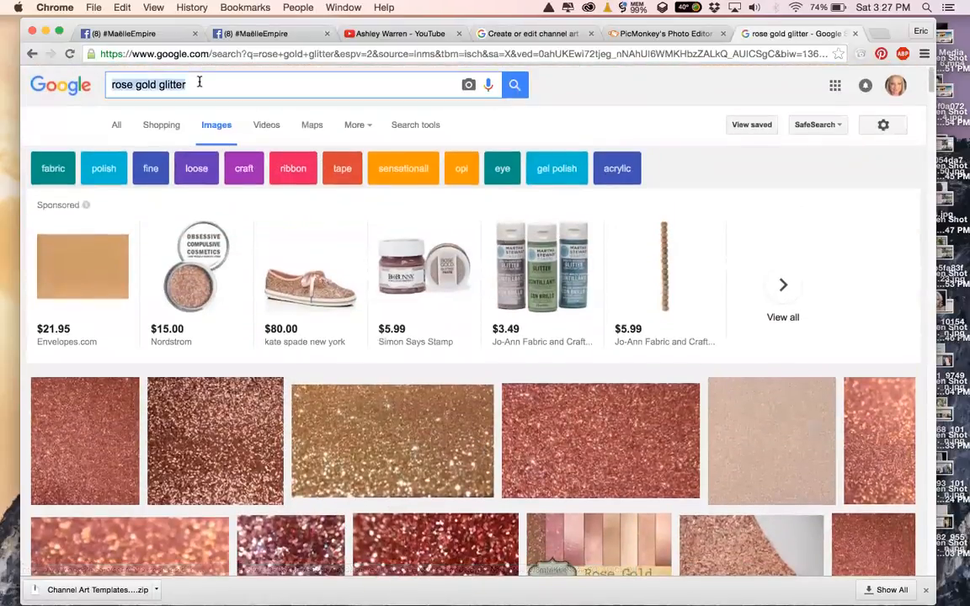
pyautogui.write('ro')
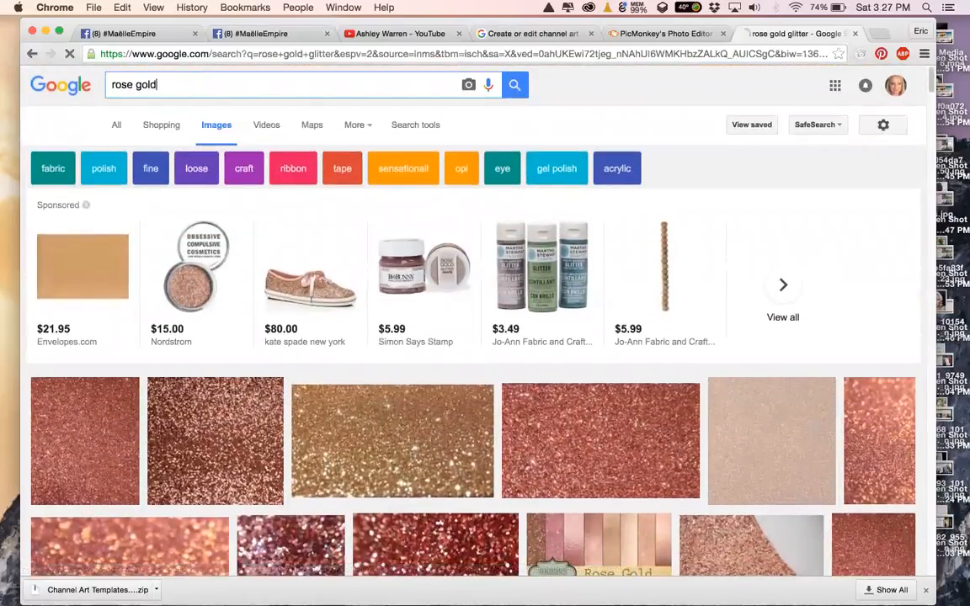
pyautogui.write('se gold')
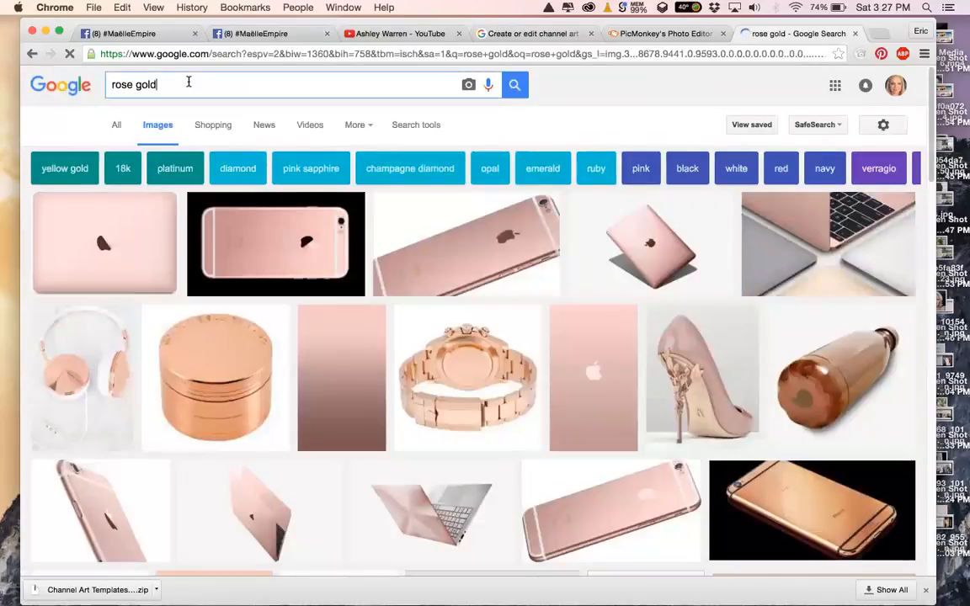
pyautogui.write(' background')
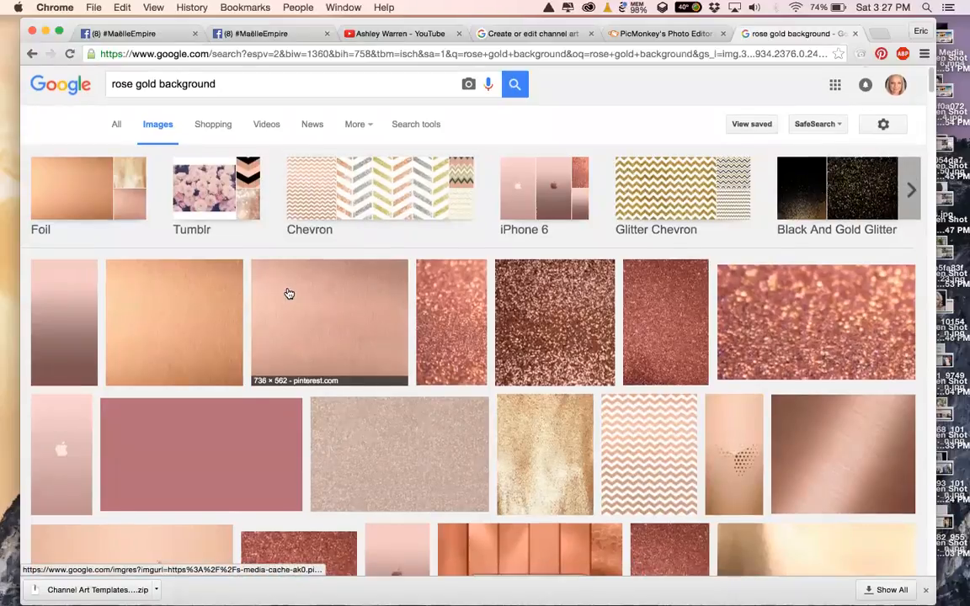
pyautogui.scroll(-5, 288, 293)
pyautogui.scroll(-9, 288, 293)
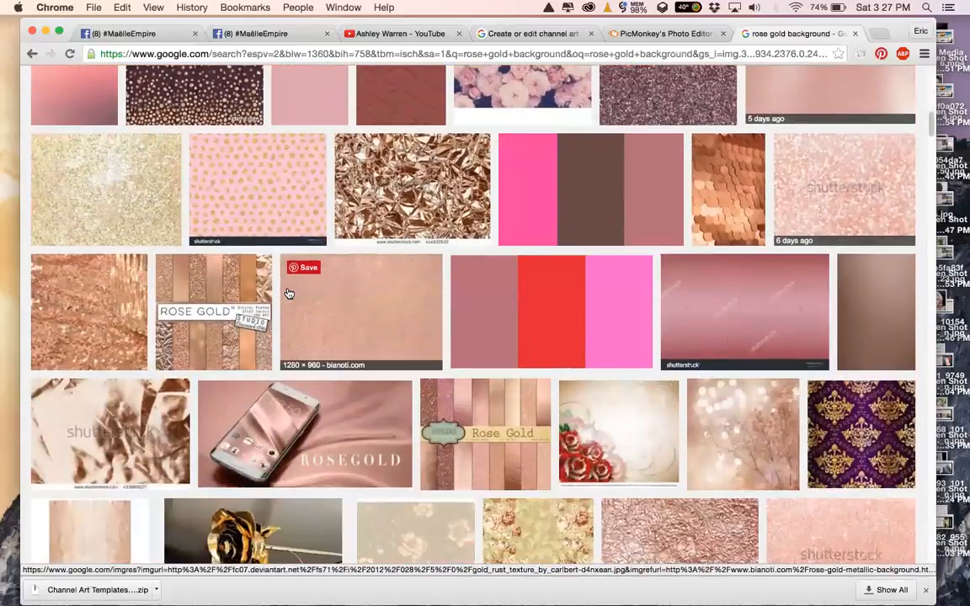
pyautogui.scroll(8, 288, 293)
pyautogui.scroll(-11, 288, 293)
pyautogui.scroll(-5, 288, 293)
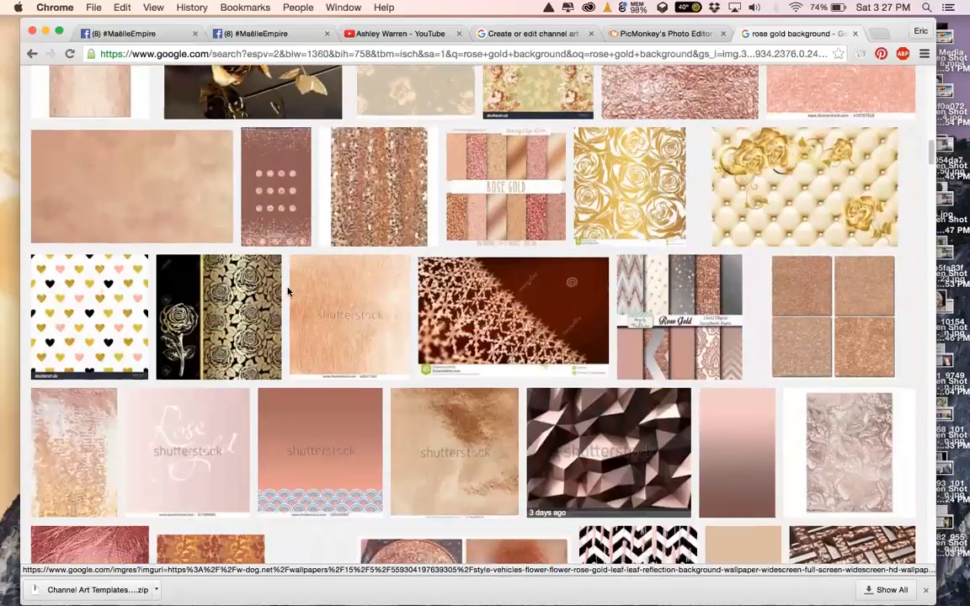
pyautogui.scroll(-14, 343, 337)
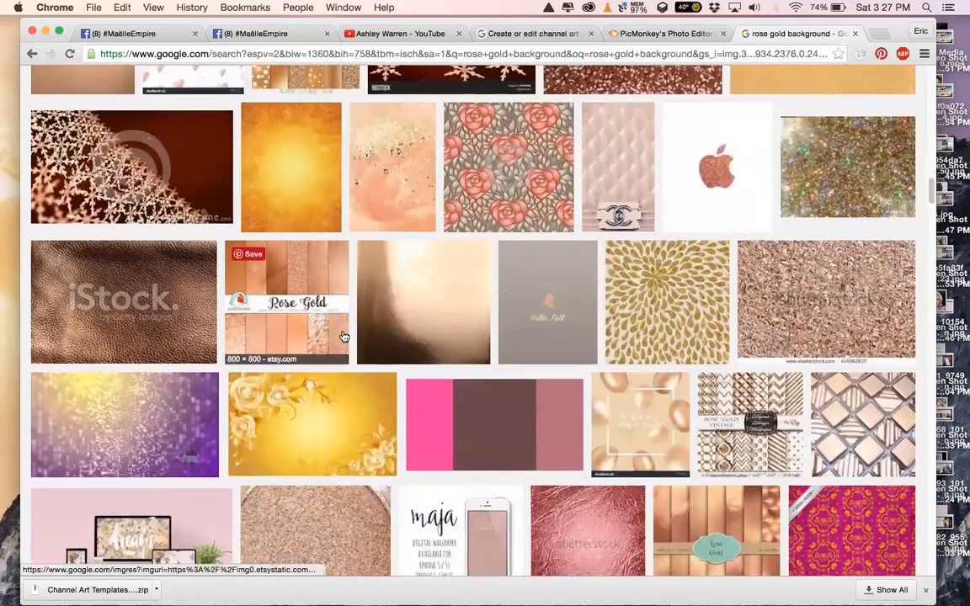
pyautogui.scroll(-4, 344, 337)
pyautogui.scroll(20, 344, 337)
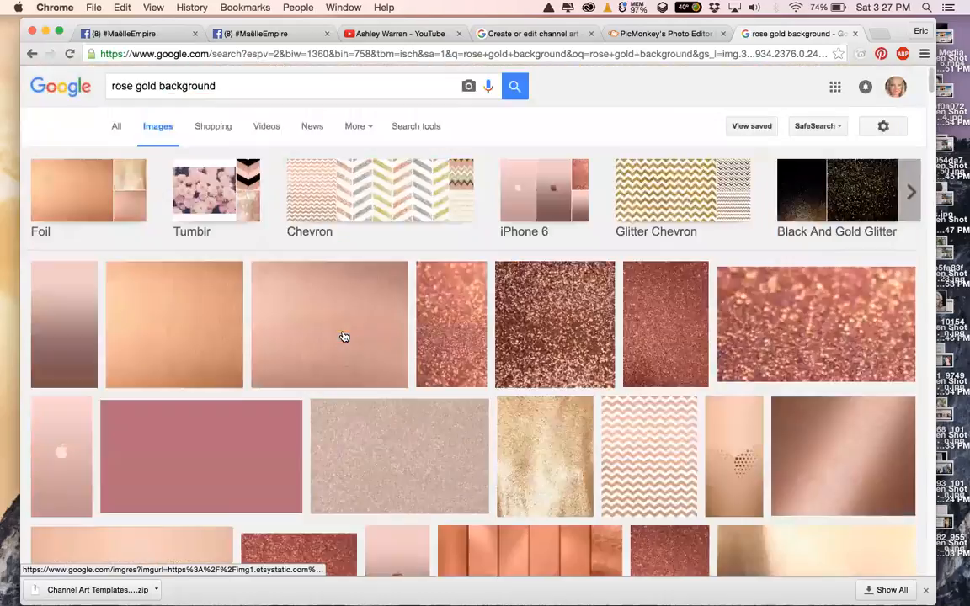
# Search Google Images for "dusty rose pink background" and look through the images for a suitable backdrop.
pyautogui.doubleClick(119, 84)
pyautogui.press('BackSpace')
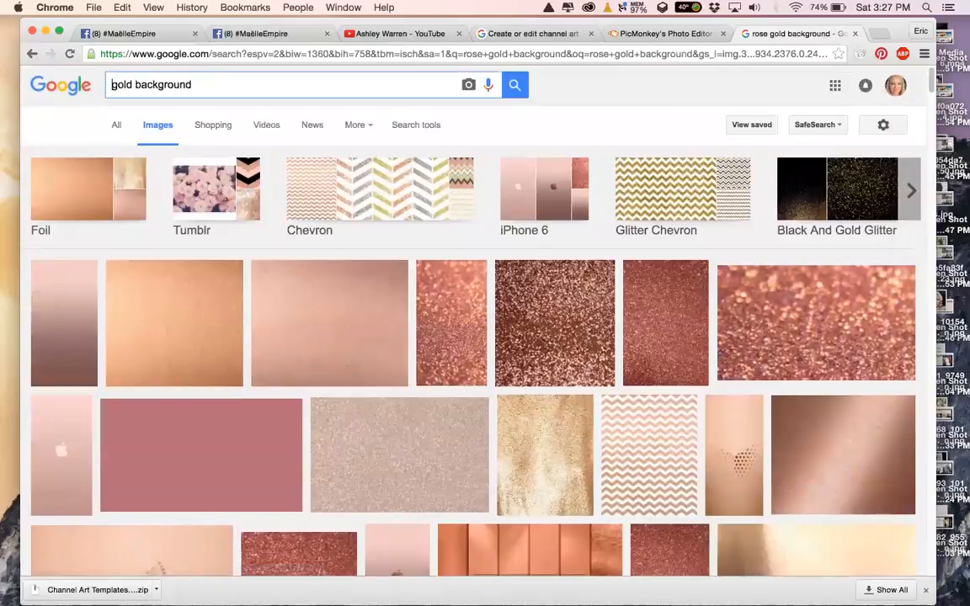
pyautogui.tripleClick(198, 85)
pyautogui.write('dusty rose pink')
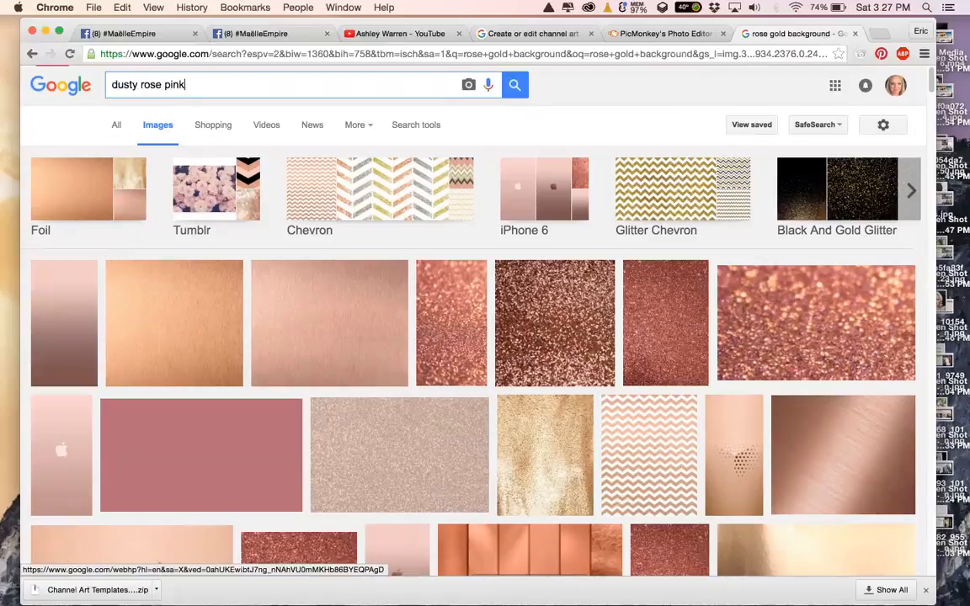
pyautogui.write('background')
pyautogui.press('Return')
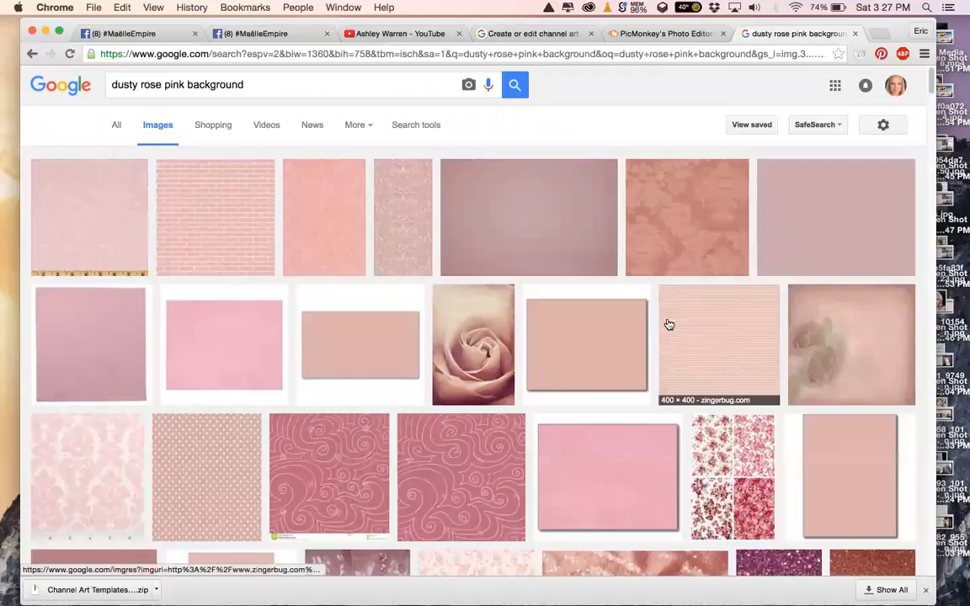
pyautogui.scroll(-5, 568, 348)
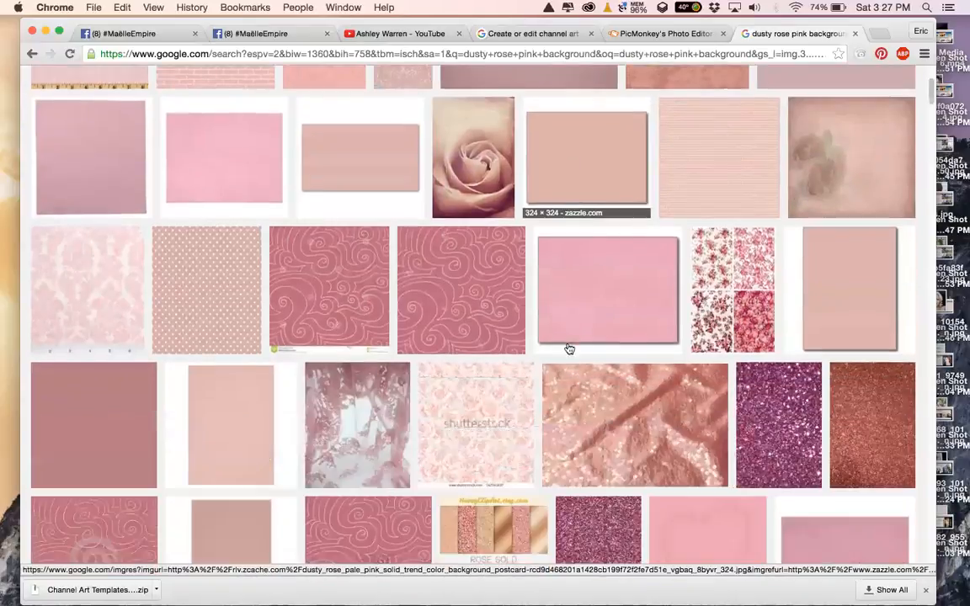
pyautogui.scroll(-5, 568, 348)
pyautogui.scroll(10, 567, 347)
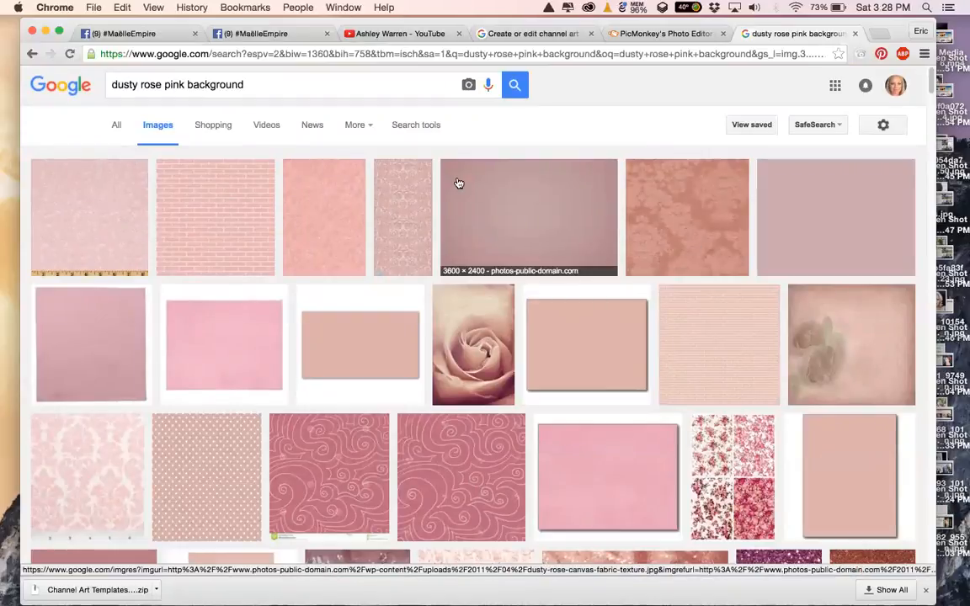
# Switch to the PicMonkey tab and add the image "blank makeup cover.jpg" from the Maelle folder as an overlay.
pyautogui.click(628, 35)
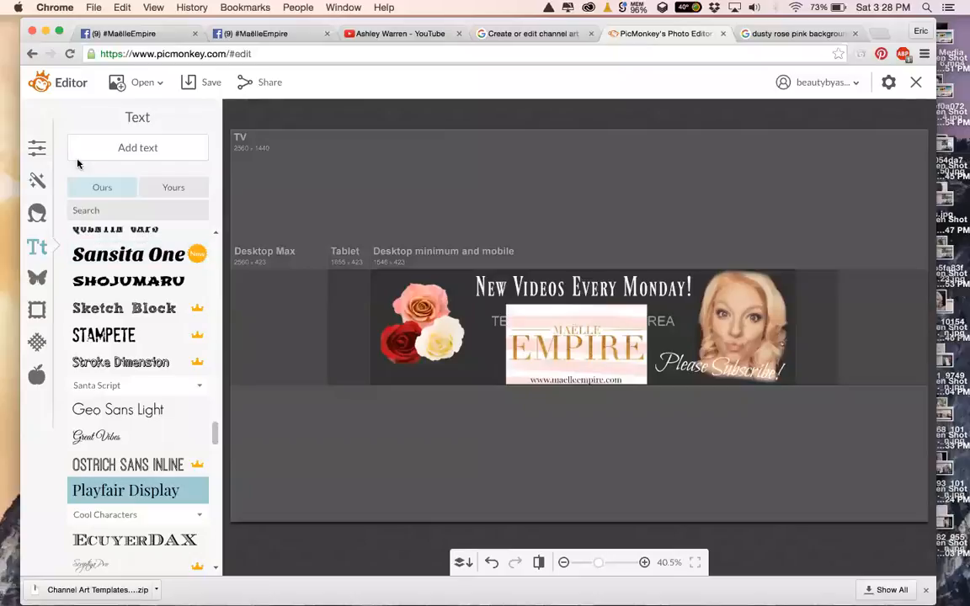
pyautogui.click(37, 277)
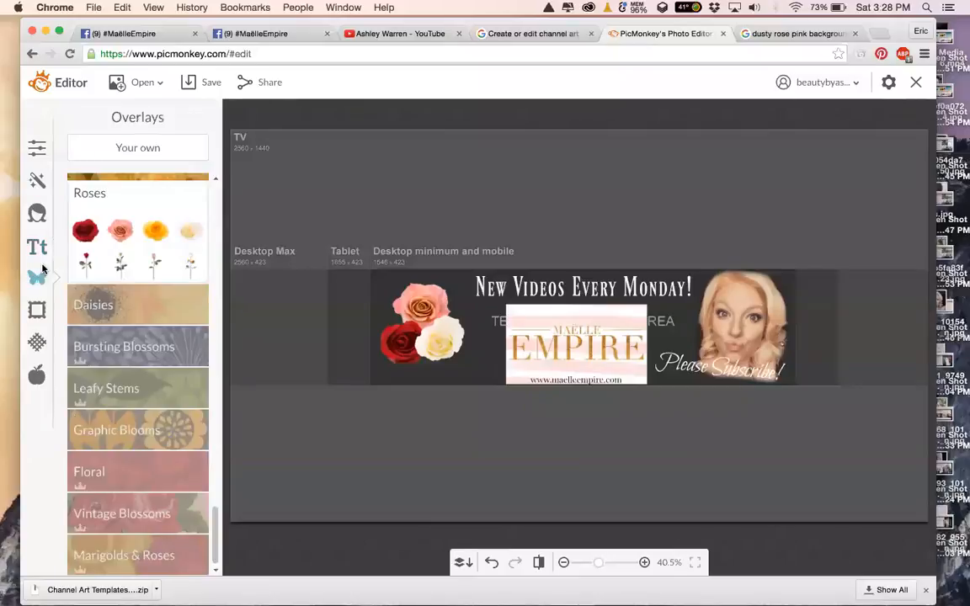
pyautogui.click(124, 158)
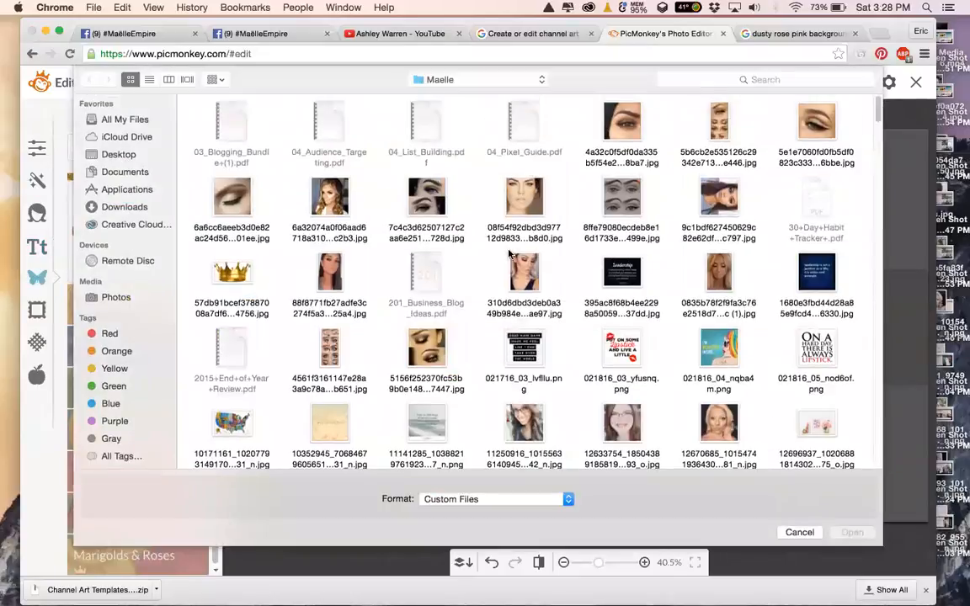
pyautogui.scroll(-5, 509, 254)
pyautogui.scroll(-10, 478, 253)
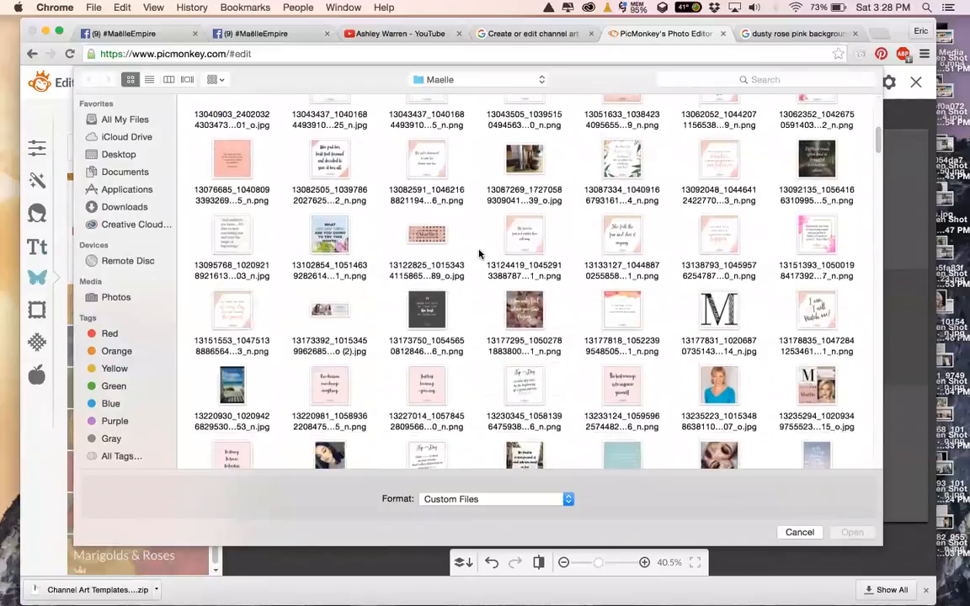
pyautogui.scroll(4, 479, 254)
pyautogui.scroll(-10, 479, 254)
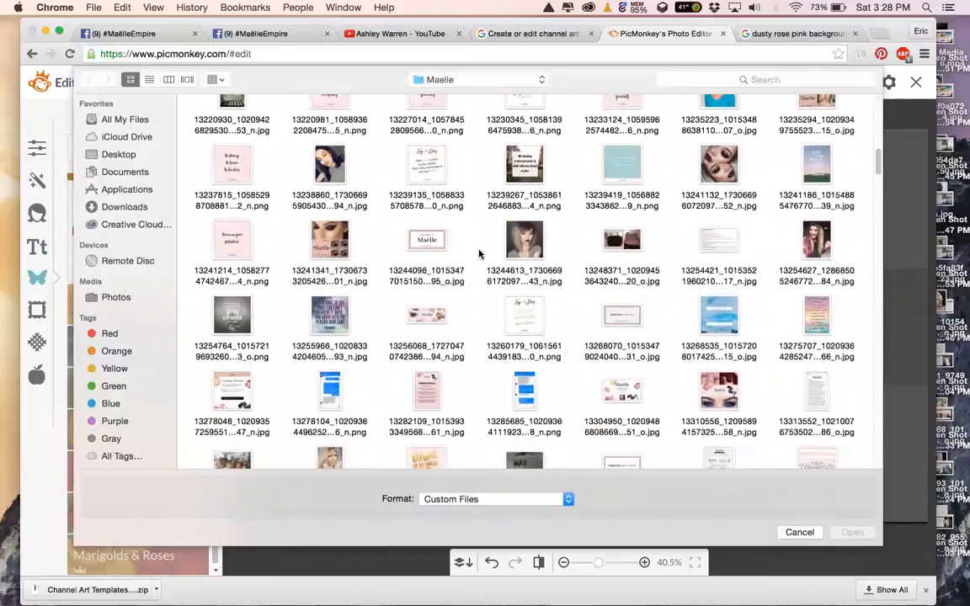
pyautogui.scroll(-7, 479, 254)
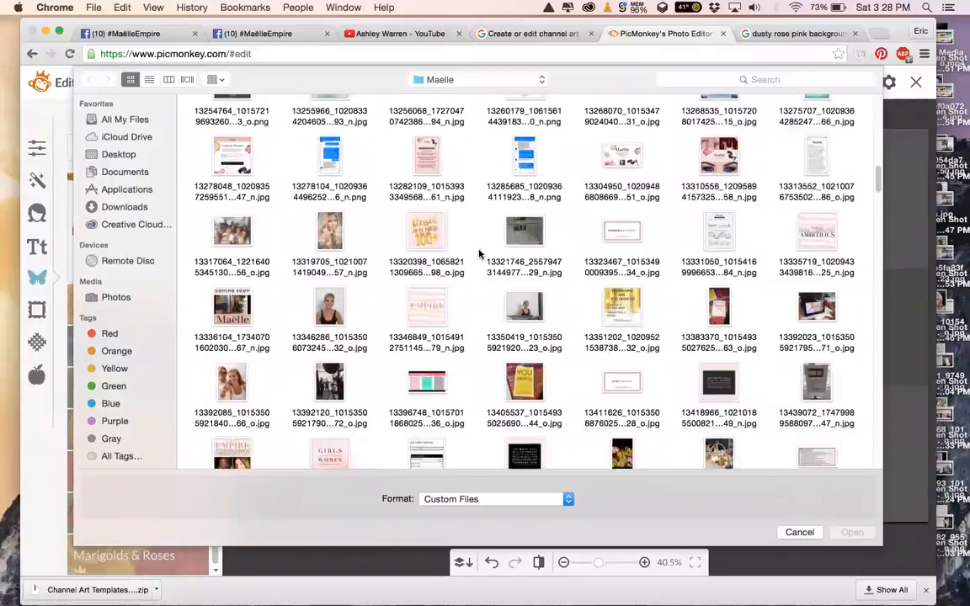
pyautogui.scroll(-2, 479, 254)
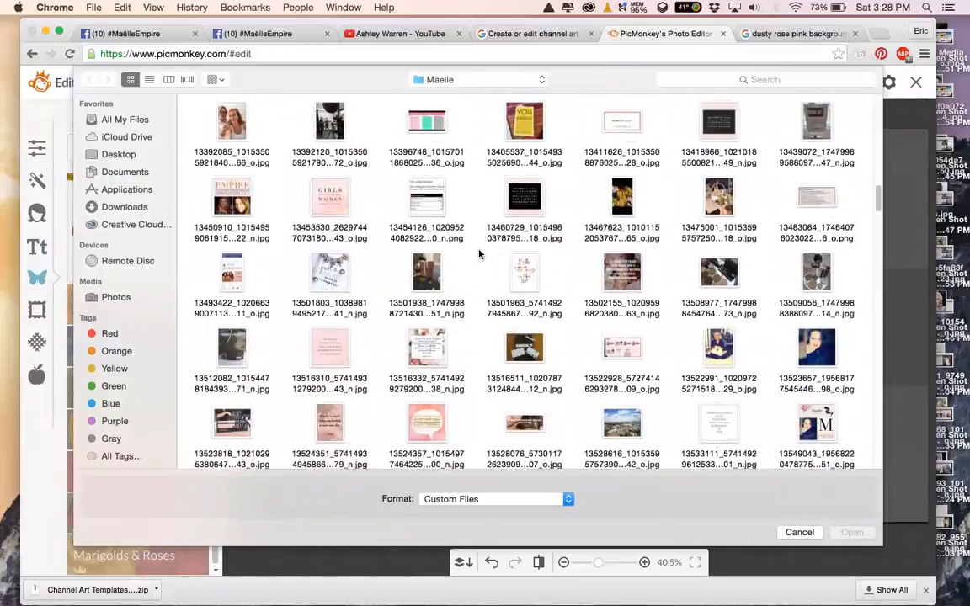
pyautogui.scroll(-8, 478, 253)
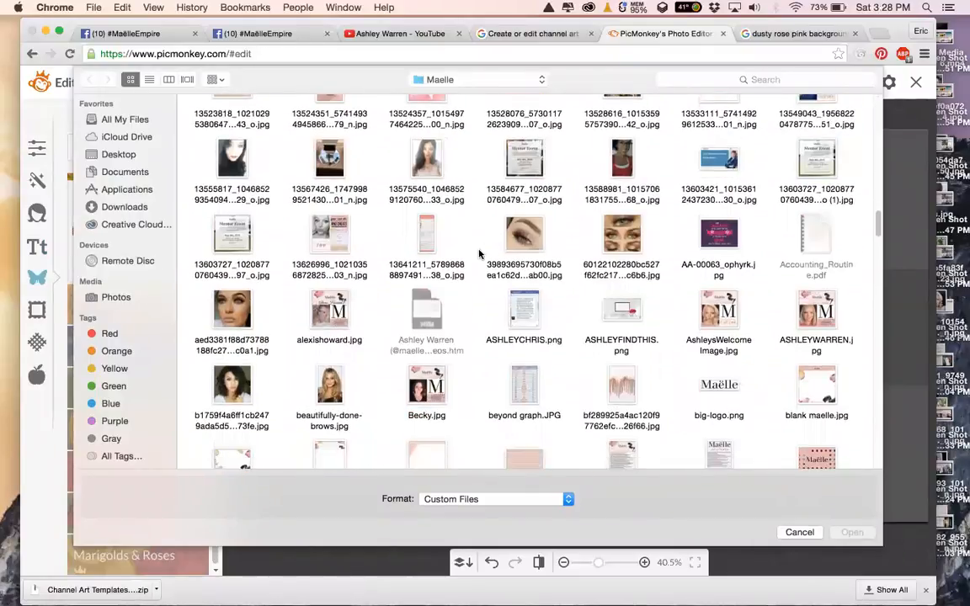
pyautogui.scroll(-3, 479, 253)
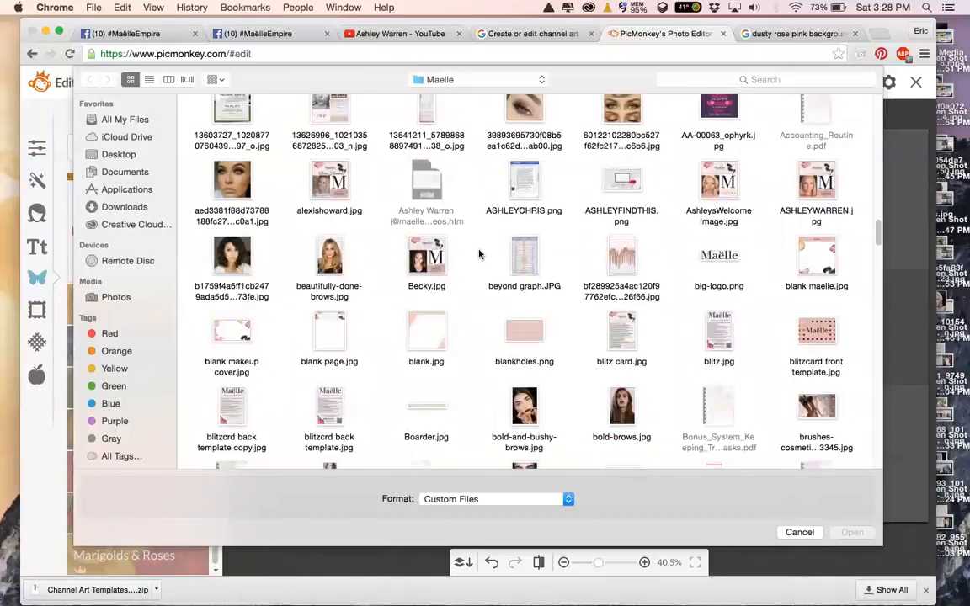
pyautogui.scroll(-5, 479, 254)
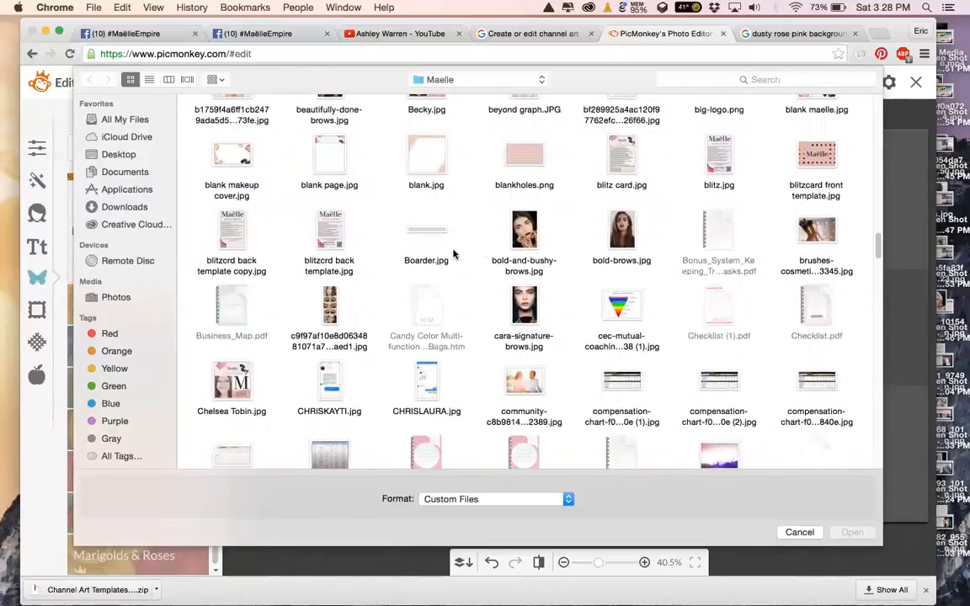
pyautogui.click(236, 160)
pyautogui.doubleClick(234, 158)
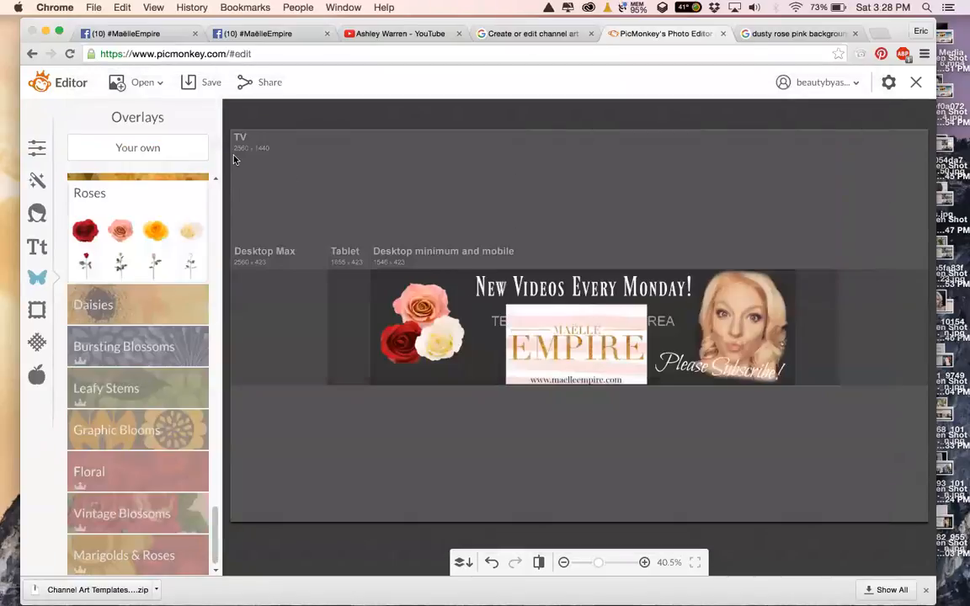
# Align the makeup image with the canvas corner, enlarge it to fill the whole canvas, and send it to the back.
pyautogui.moveTo(502, 328); pyautogui.dragTo(460, 310)
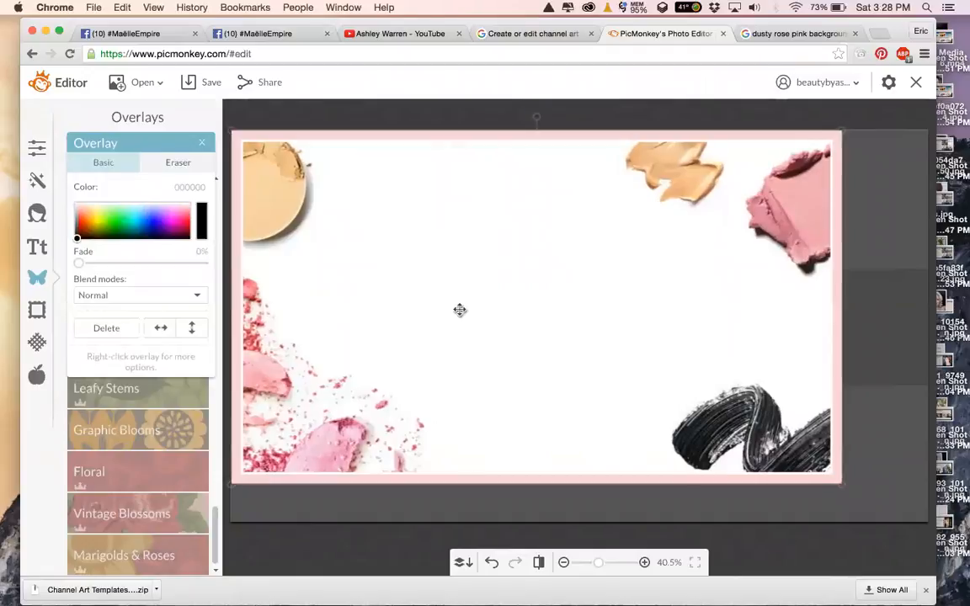
pyautogui.moveTo(845, 484); pyautogui.dragTo(962, 539)
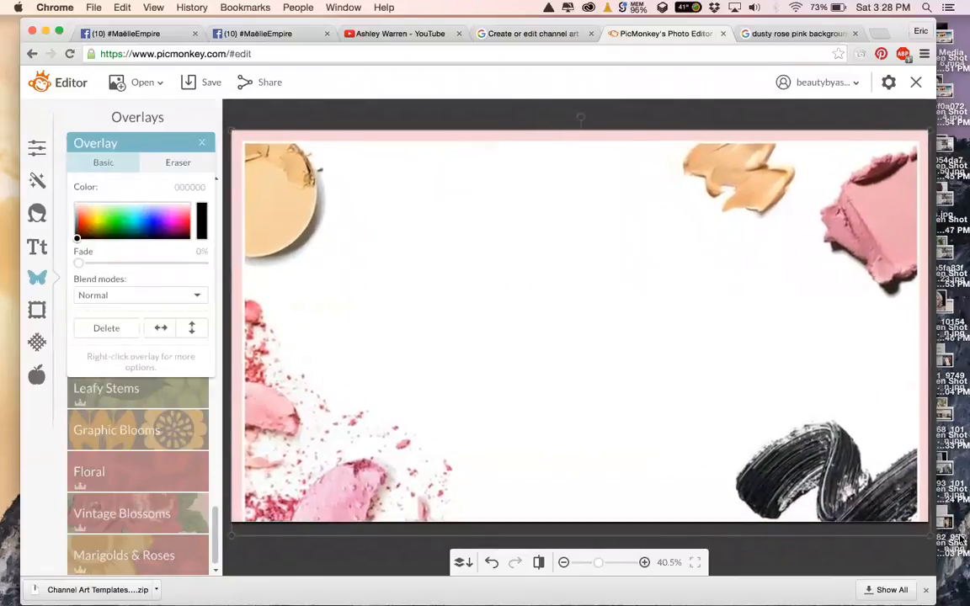
pyautogui.moveTo(777, 467); pyautogui.dragTo(777, 464)
pyautogui.rightClick(777, 464)
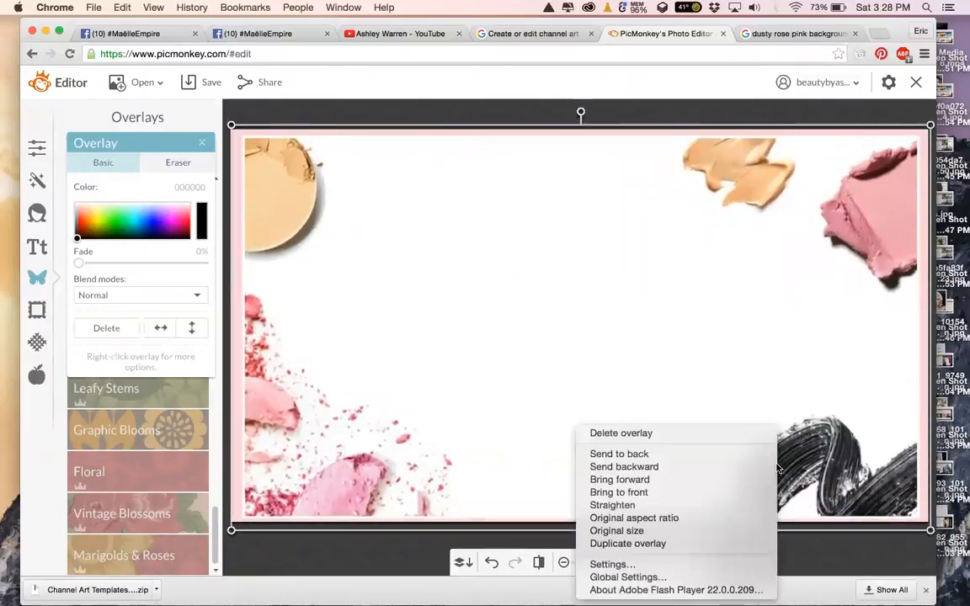
pyautogui.click(749, 456)
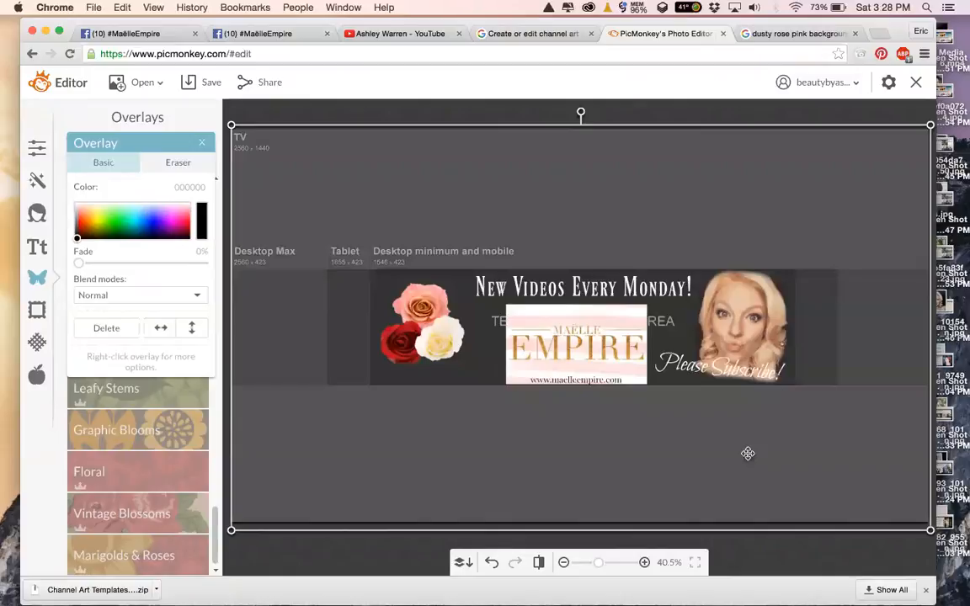
# Delete the grey channel art template overlay that covers the makeup background.
pyautogui.click(201, 145)
pyautogui.click(418, 187)
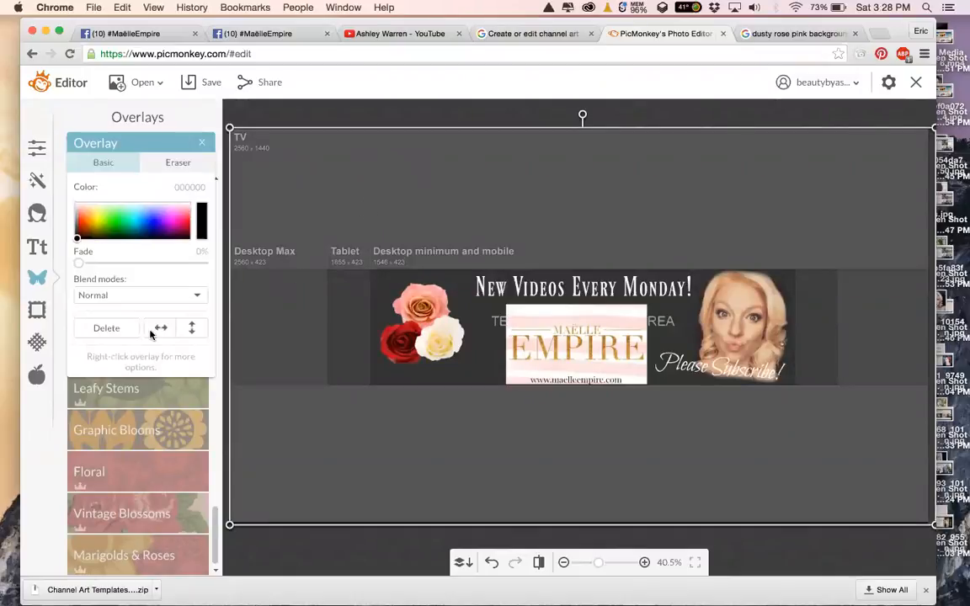
pyautogui.click(109, 328)
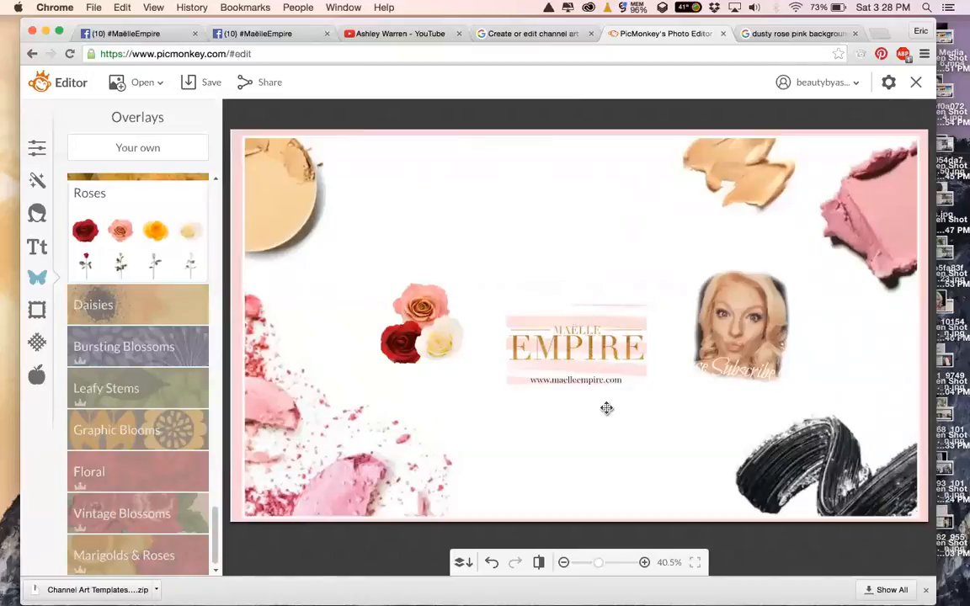
# Change the colour of the "Please Subscribe!" text to black.
pyautogui.click(581, 295)
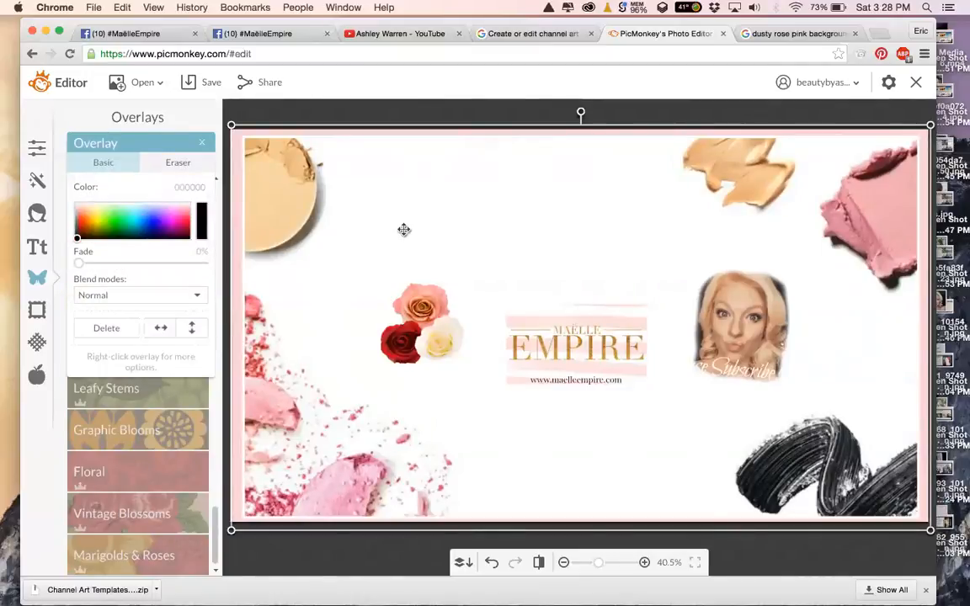
pyautogui.click(201, 143)
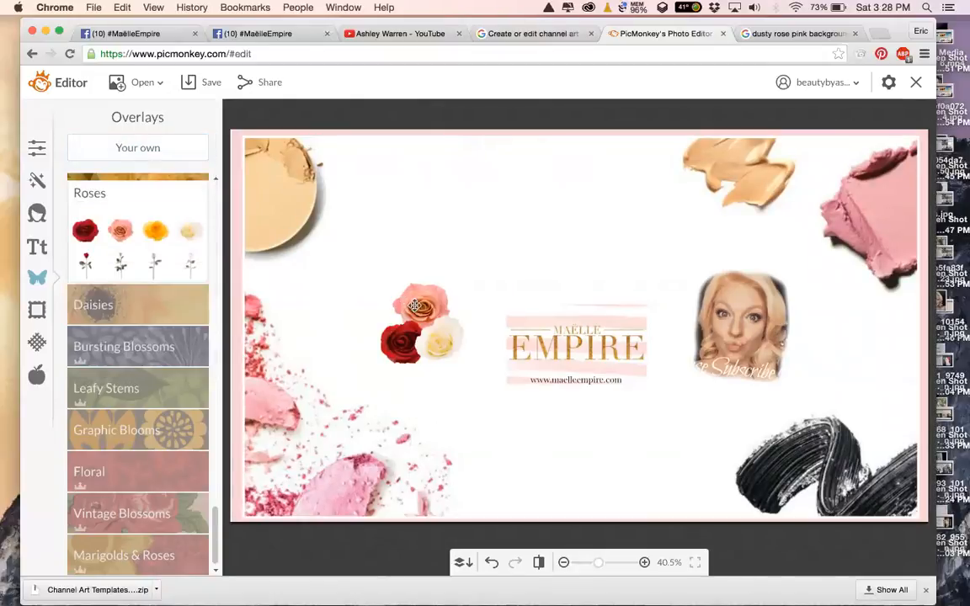
pyautogui.click(570, 352)
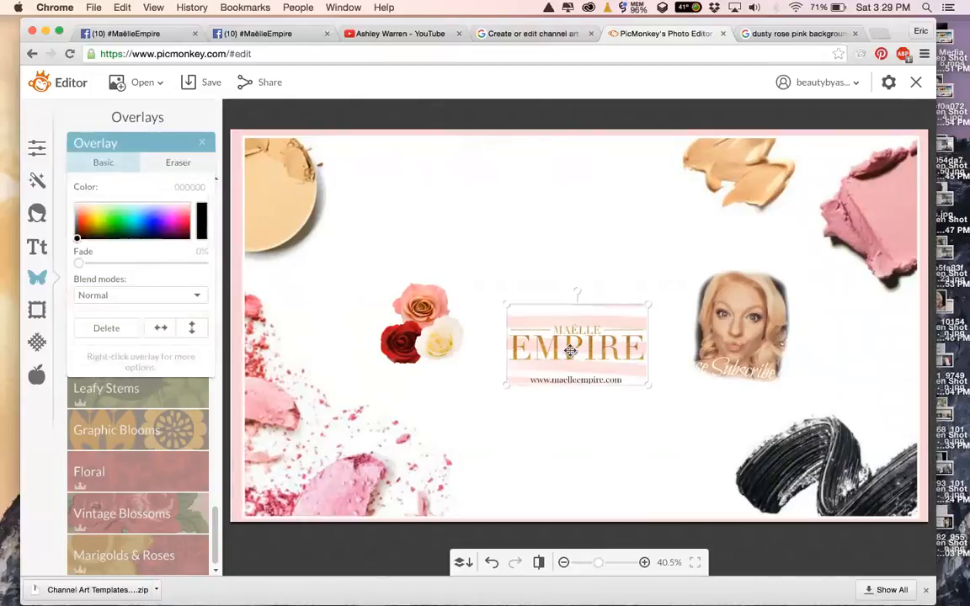
pyautogui.click(718, 368)
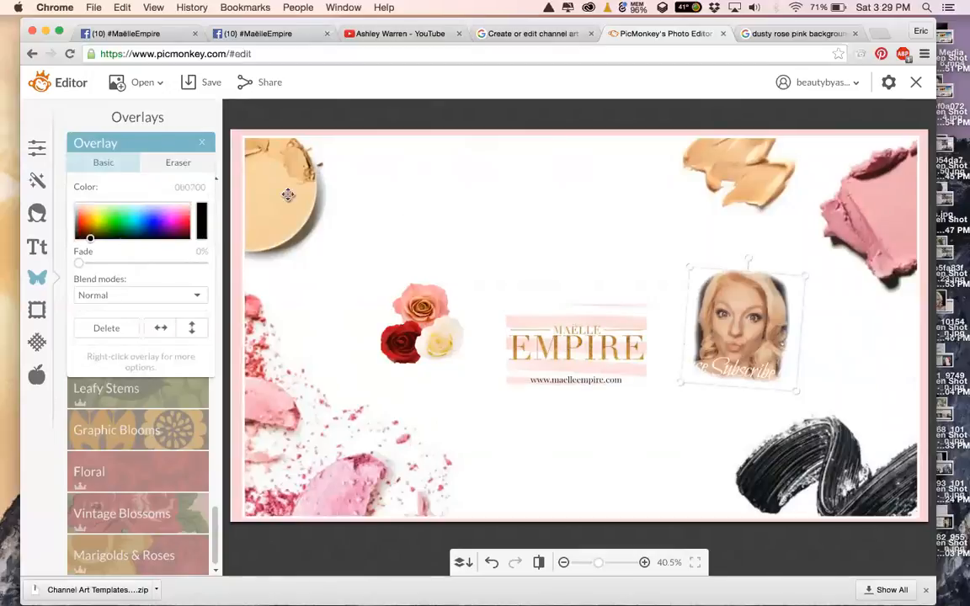
pyautogui.click(201, 143)
pyautogui.click(714, 372)
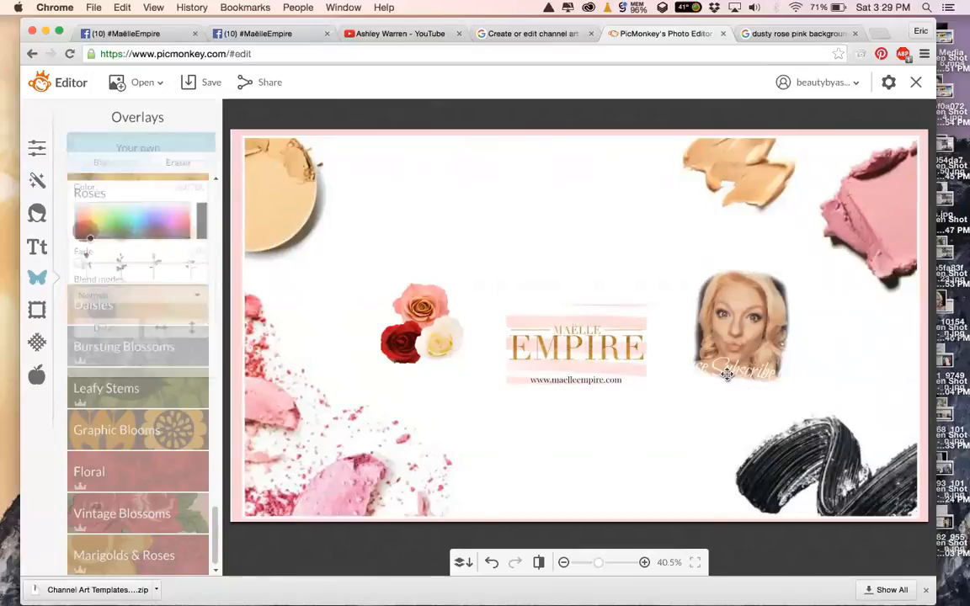
pyautogui.moveTo(129, 228); pyautogui.dragTo(130, 237)
# Move the makeup background image down, clear of the area where the white "New Videos Every Monday!" text sits.
pyautogui.click(604, 284)
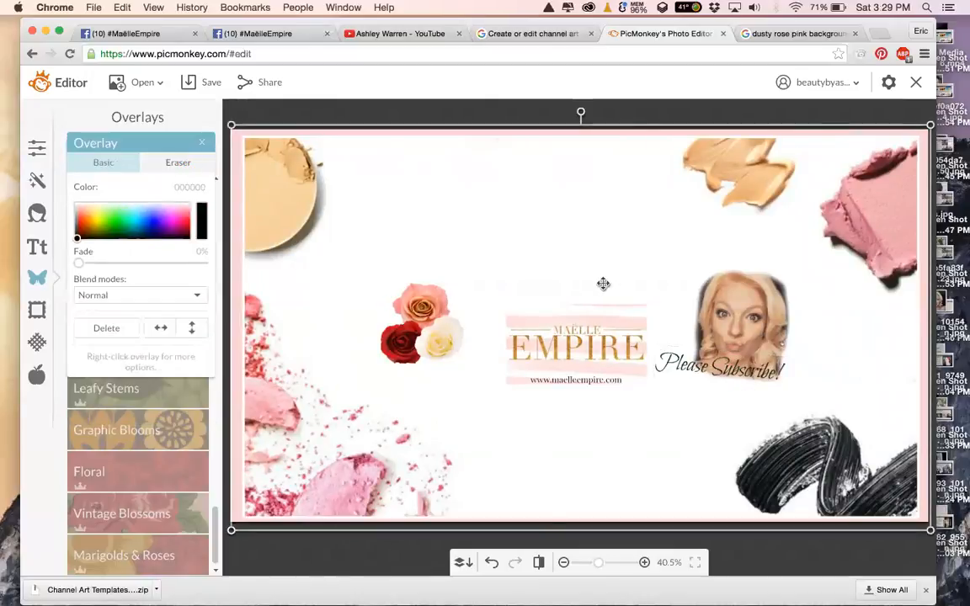
pyautogui.click(200, 143)
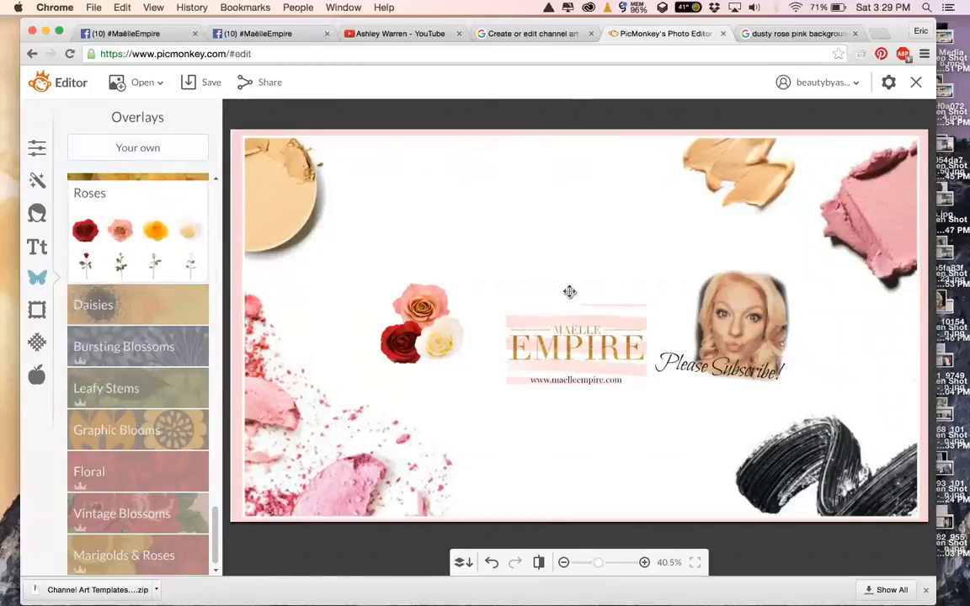
pyautogui.click(569, 290)
pyautogui.moveTo(638, 198); pyautogui.dragTo(633, 511)
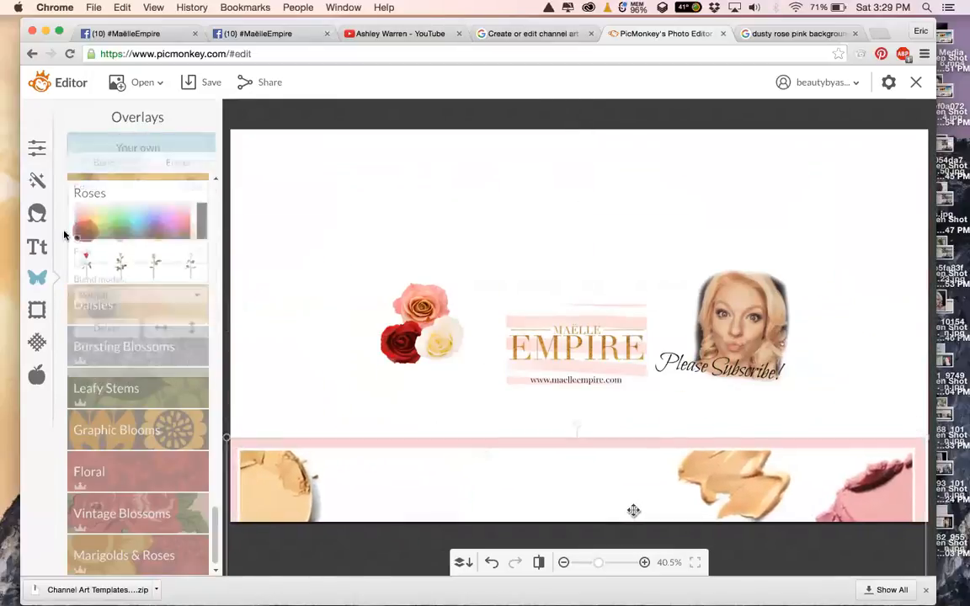
# Set the canvas colour to the pale pink ffeffc and apply it.
pyautogui.click(38, 151)
pyautogui.moveTo(162, 146); pyautogui.dragTo(211, 254)
pyautogui.click(37, 150)
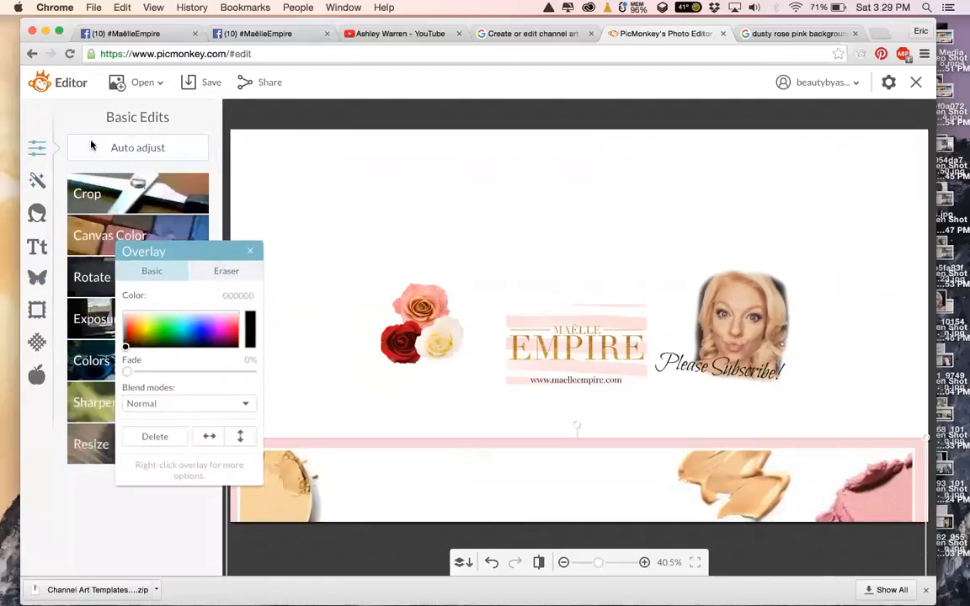
pyautogui.click(83, 214)
pyautogui.moveTo(128, 291)
pyautogui.mouseDown()
pyautogui.moveTo(129, 313)
pyautogui.moveTo(120, 284)
pyautogui.mouseUp()
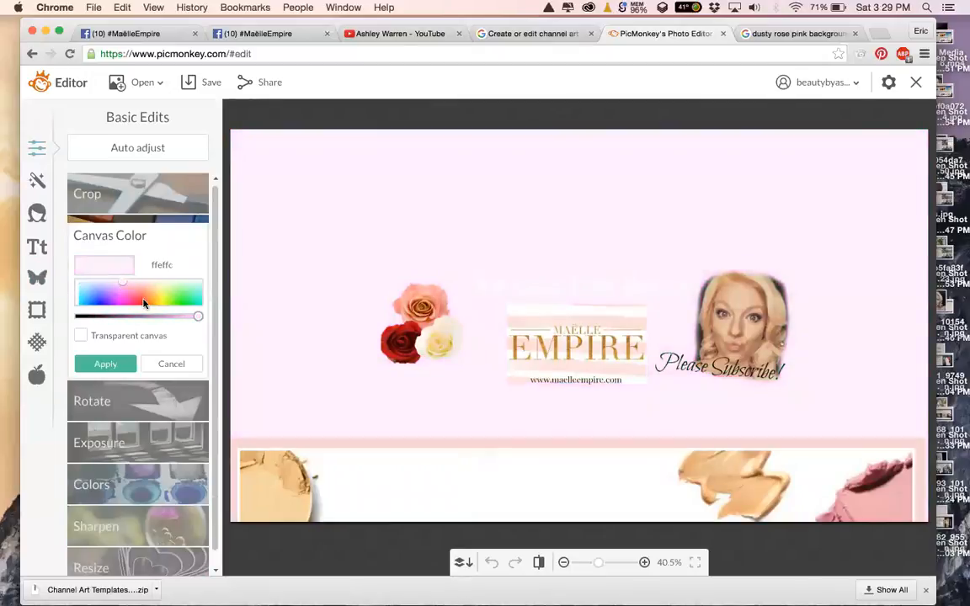
pyautogui.click(105, 363)
# Change the colour of the "New Videos Every Monday!" text to the near-black 07000b.
pyautogui.click(562, 290)
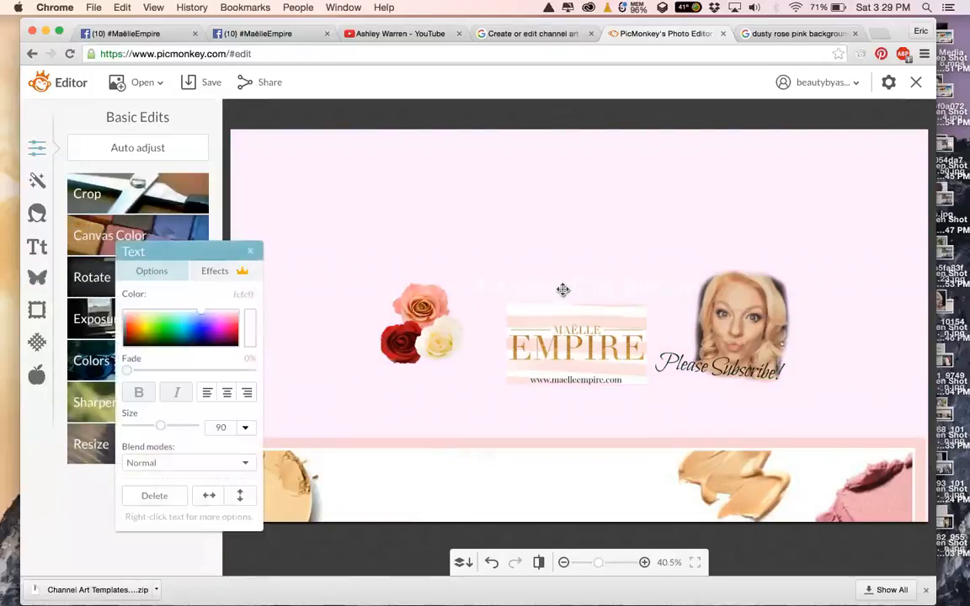
pyautogui.doubleClick(562, 289)
pyautogui.click(214, 345)
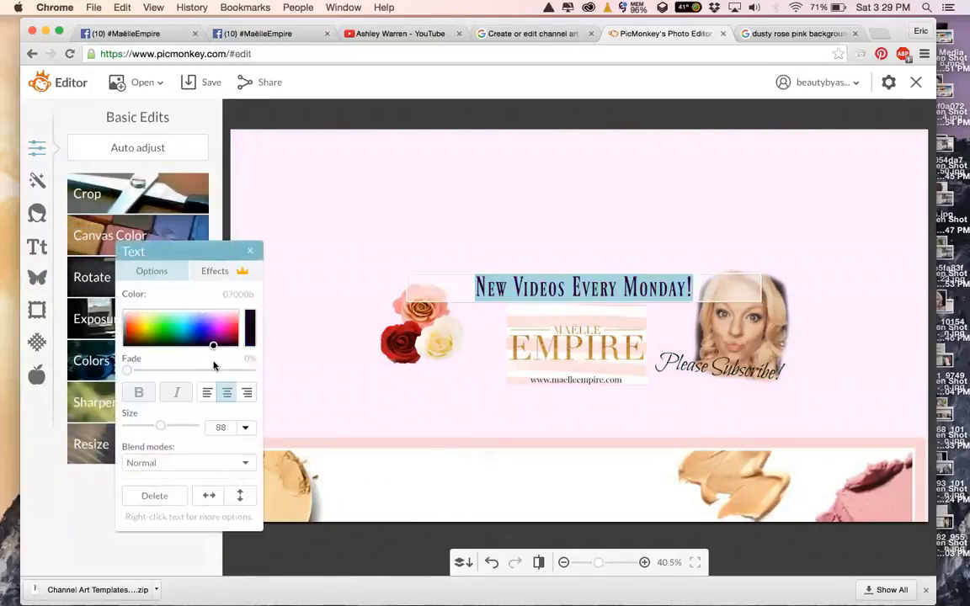
# Move the makeup background image back up so that it covers the whole canvas.
pyautogui.click(513, 472)
pyautogui.moveTo(559, 485); pyautogui.dragTo(562, 173)
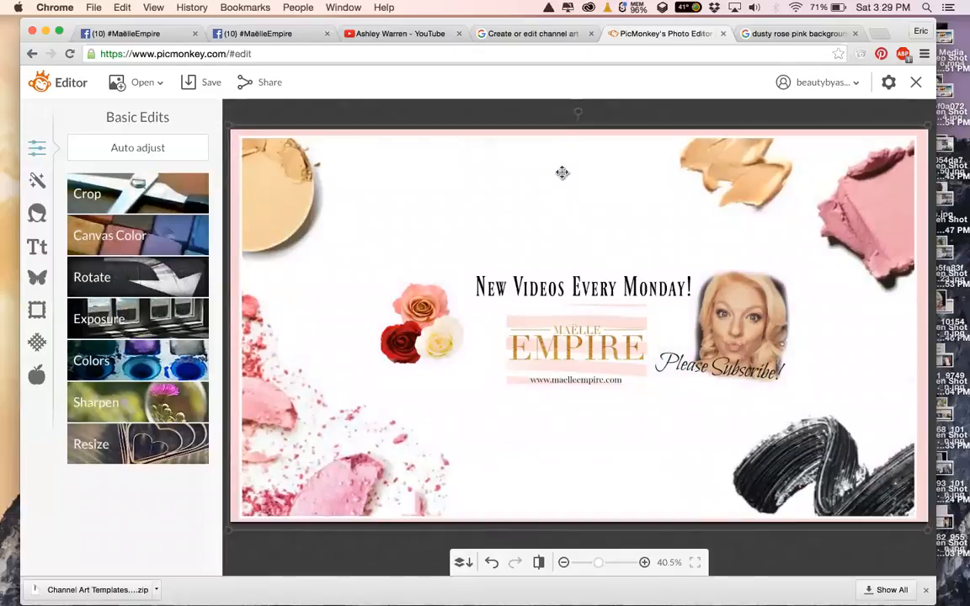
pyautogui.click(562, 172)
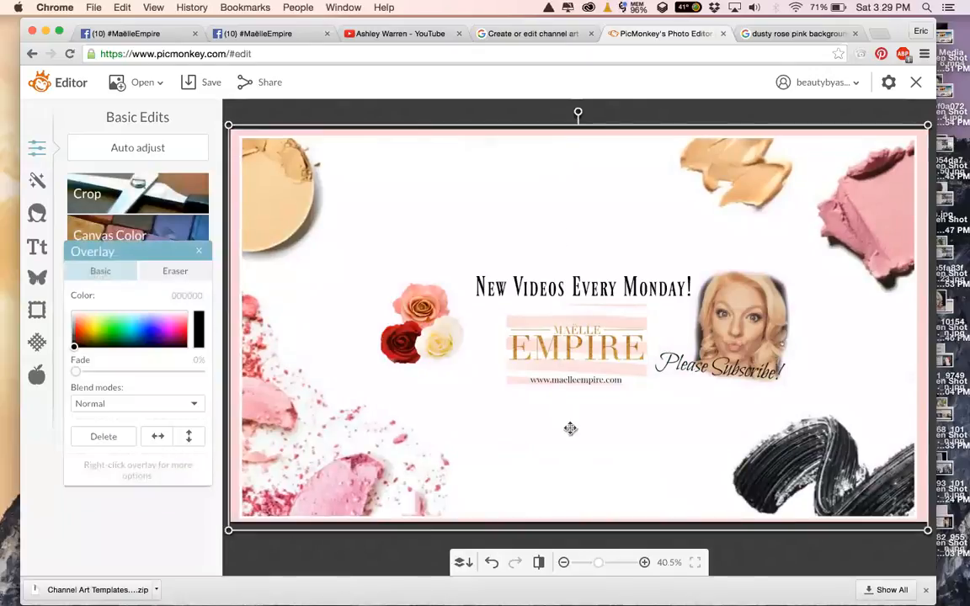
pyautogui.click(199, 251)
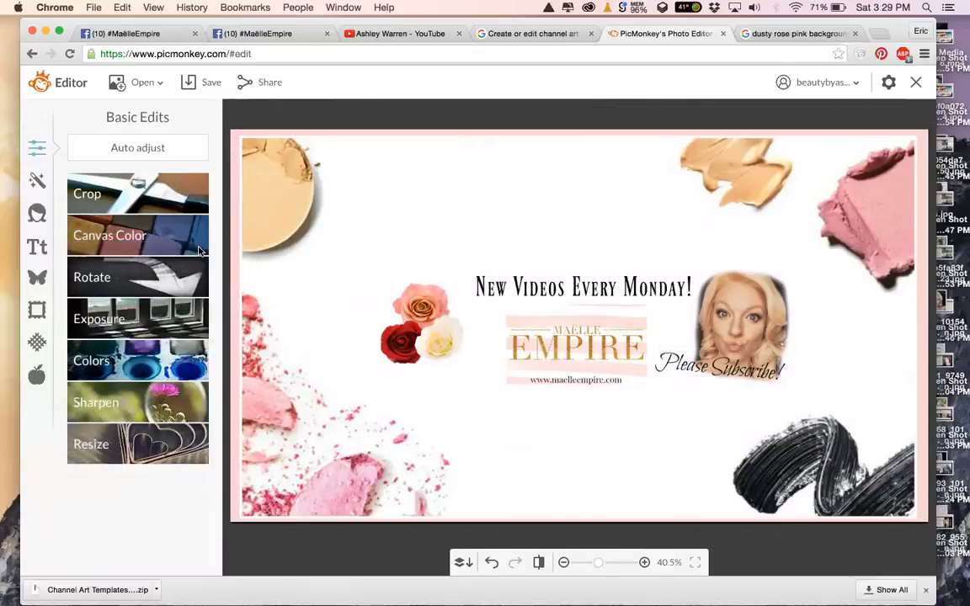
# Add a black rectangle from the Geometric overlays and stretch it across the central banner area over the roses, logo, texts and portrait.
pyautogui.click(36, 276)
pyautogui.scroll(15, 127, 194)
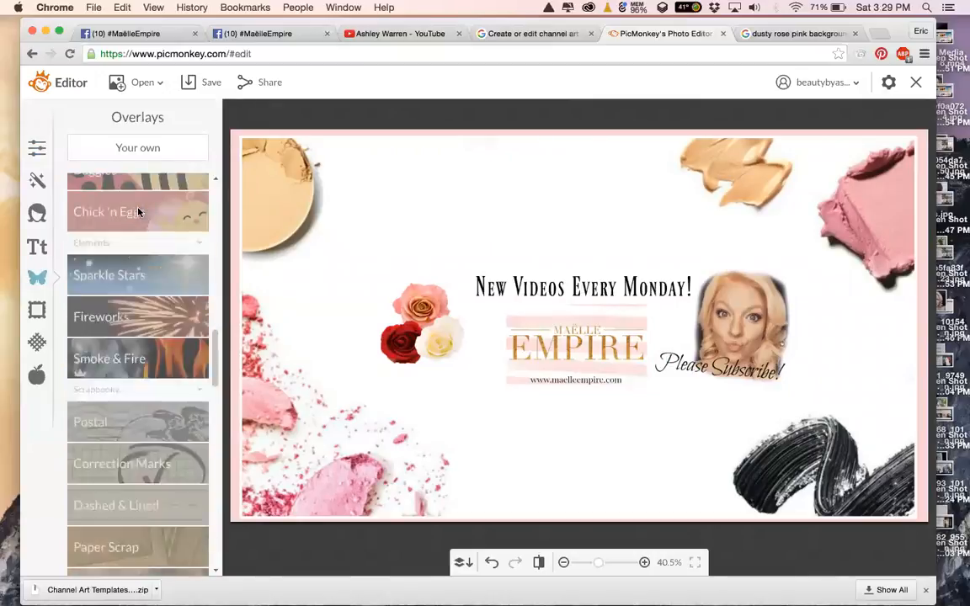
pyautogui.click(127, 325)
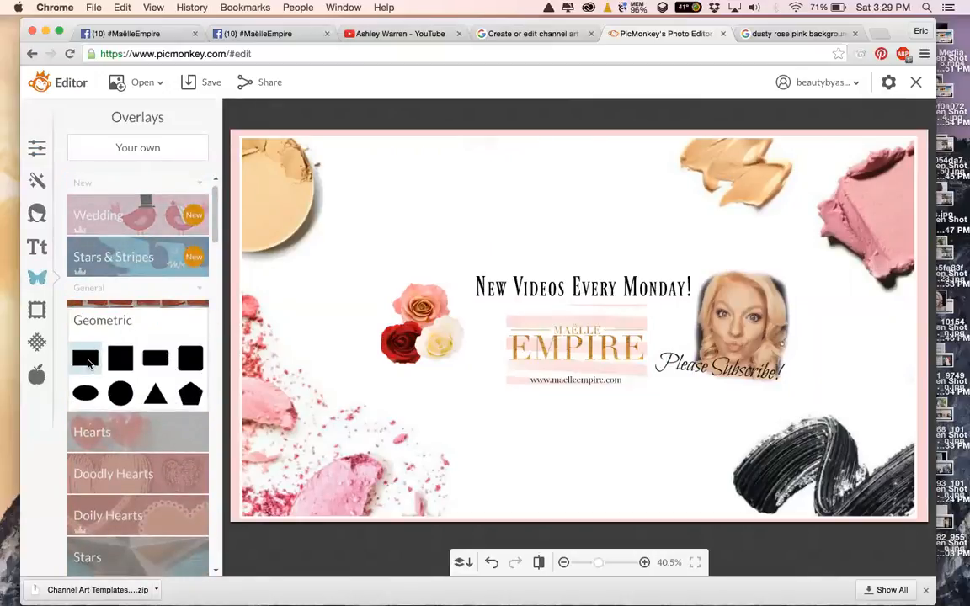
pyautogui.click(88, 362)
pyautogui.moveTo(535, 330); pyautogui.dragTo(393, 299)
pyautogui.moveTo(456, 324); pyautogui.dragTo(847, 396)
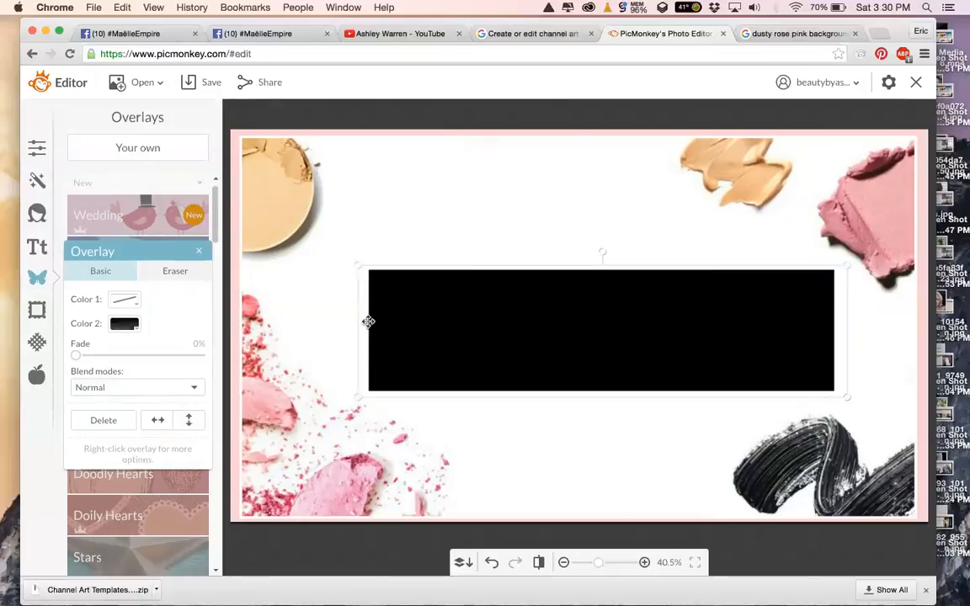
# Widen the black rectangle slightly to the left, then place it behind the roses, logo, texts and portrait but above the makeup background.
pyautogui.moveTo(356, 324); pyautogui.dragTo(341, 324)
pyautogui.rightClick(394, 318)
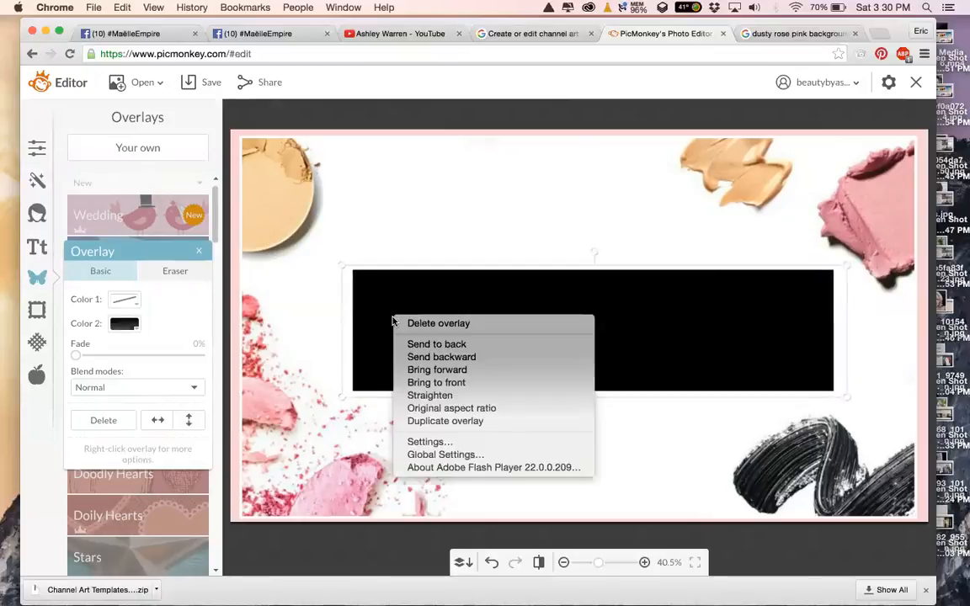
pyautogui.click(418, 344)
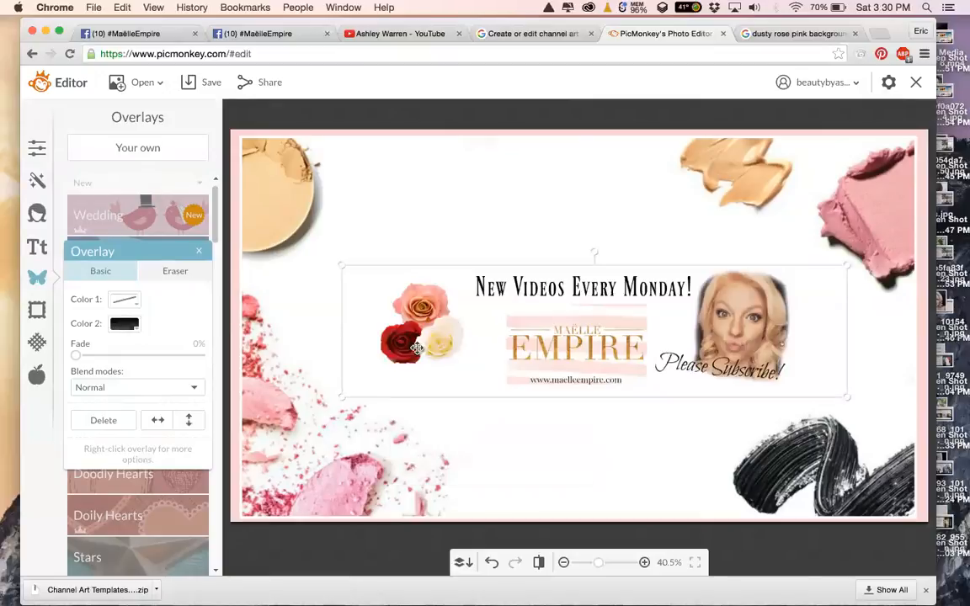
pyautogui.rightClick(392, 219)
pyautogui.click(417, 248)
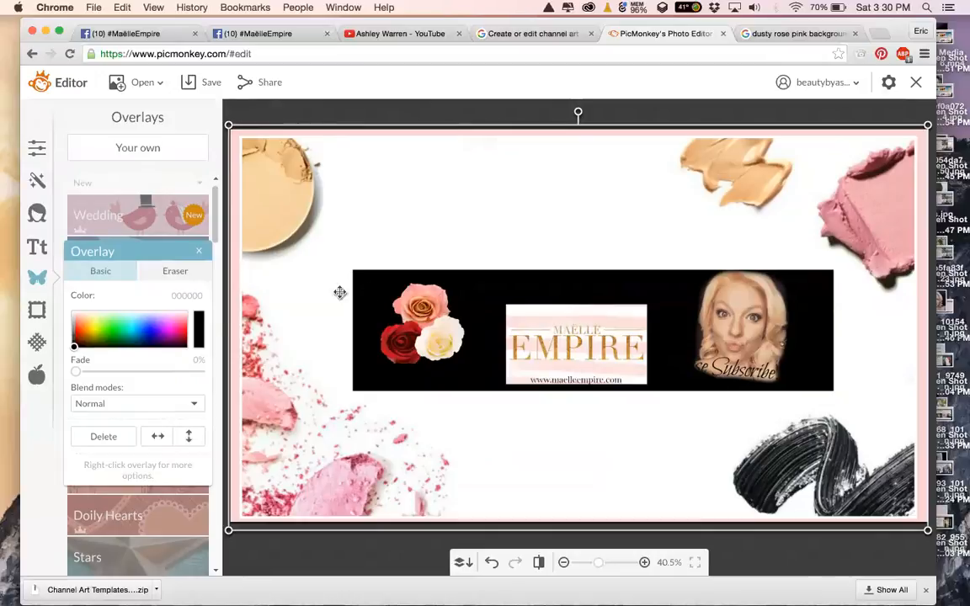
pyautogui.click(200, 330)
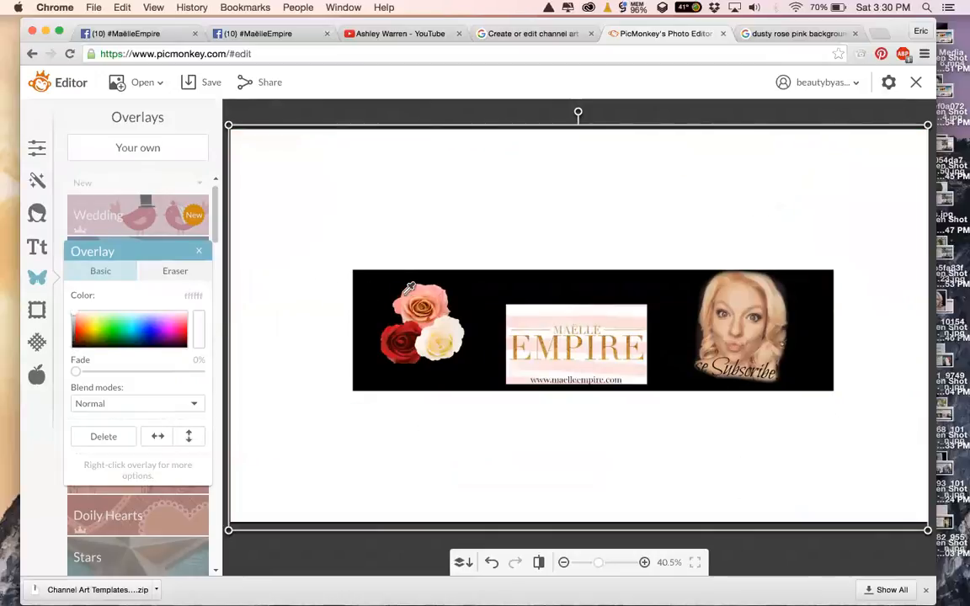
pyautogui.click(203, 255)
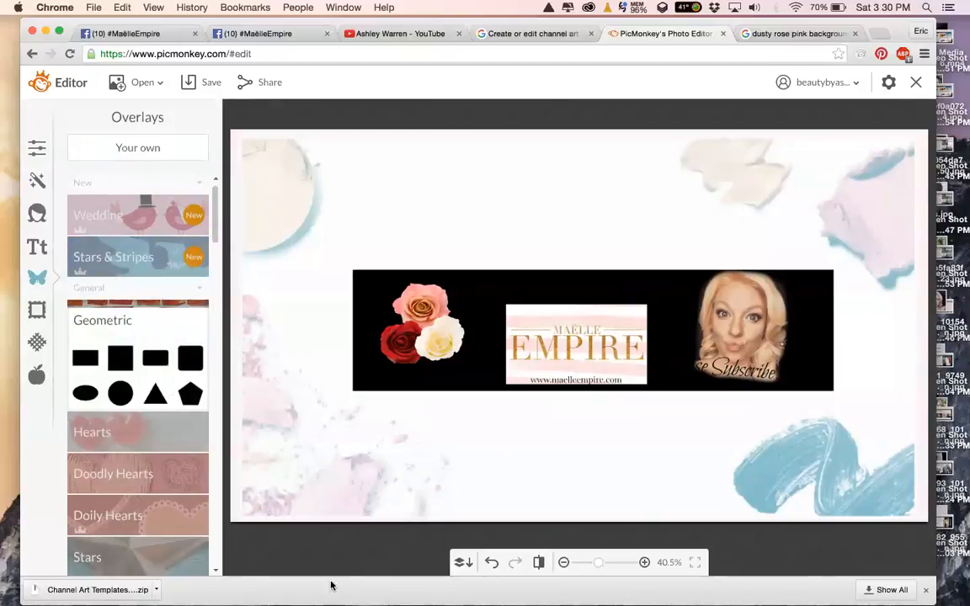
pyautogui.click(492, 563)
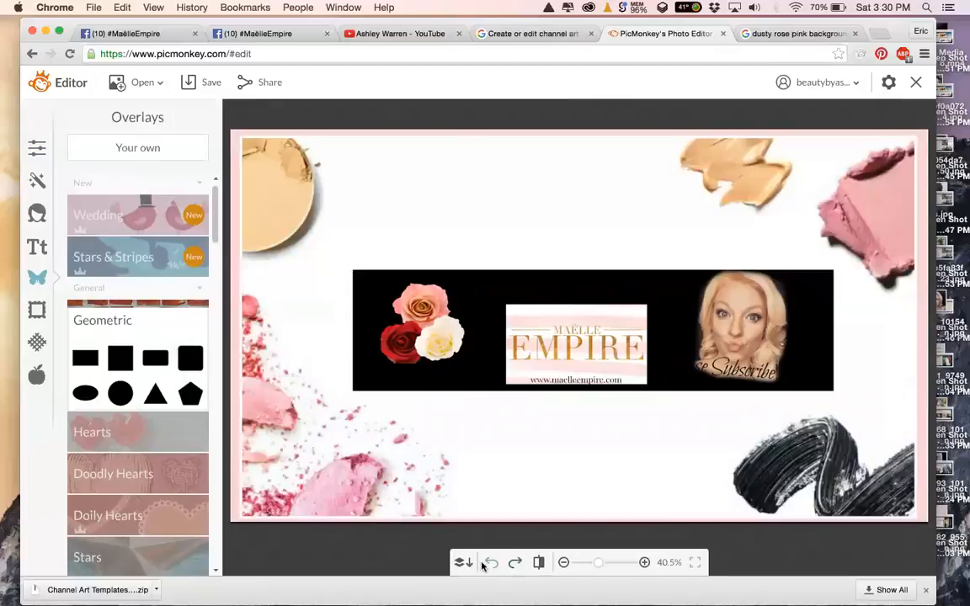
# Recolour the black banner rectangle with the dusty pink efb1b4 sampled using the eyedropper.
pyautogui.click(379, 290)
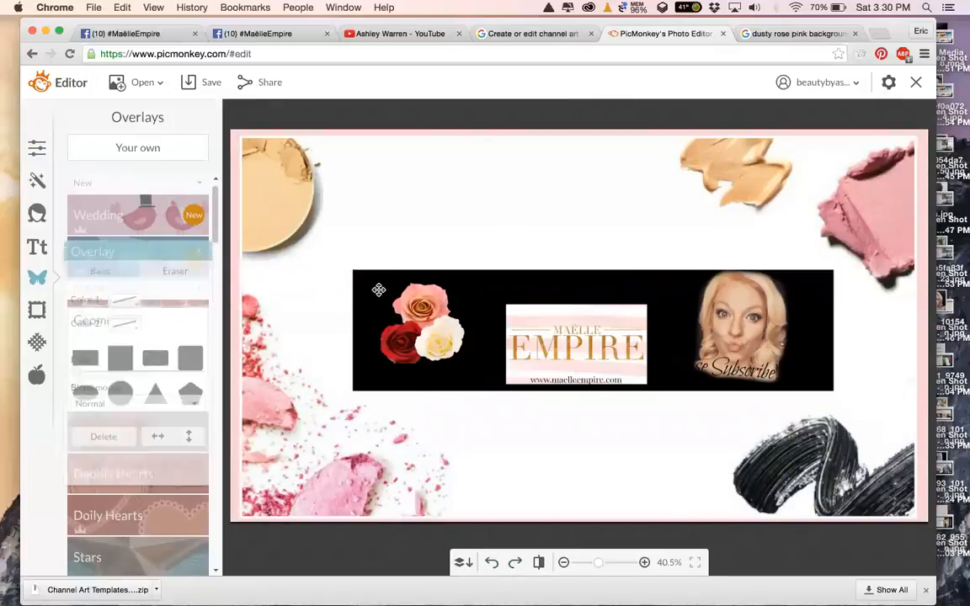
pyautogui.click(126, 325)
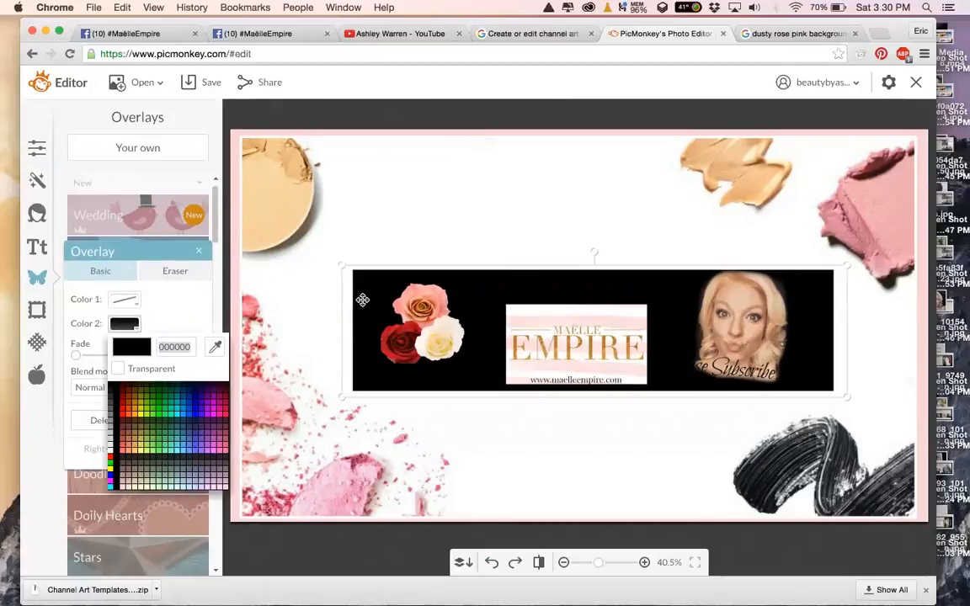
pyautogui.click(379, 303)
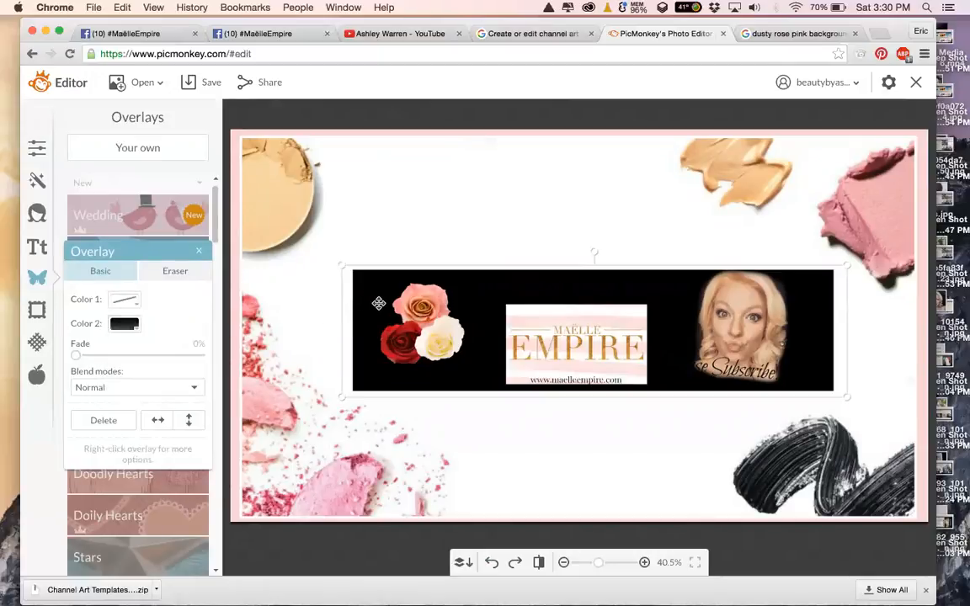
pyautogui.click(123, 325)
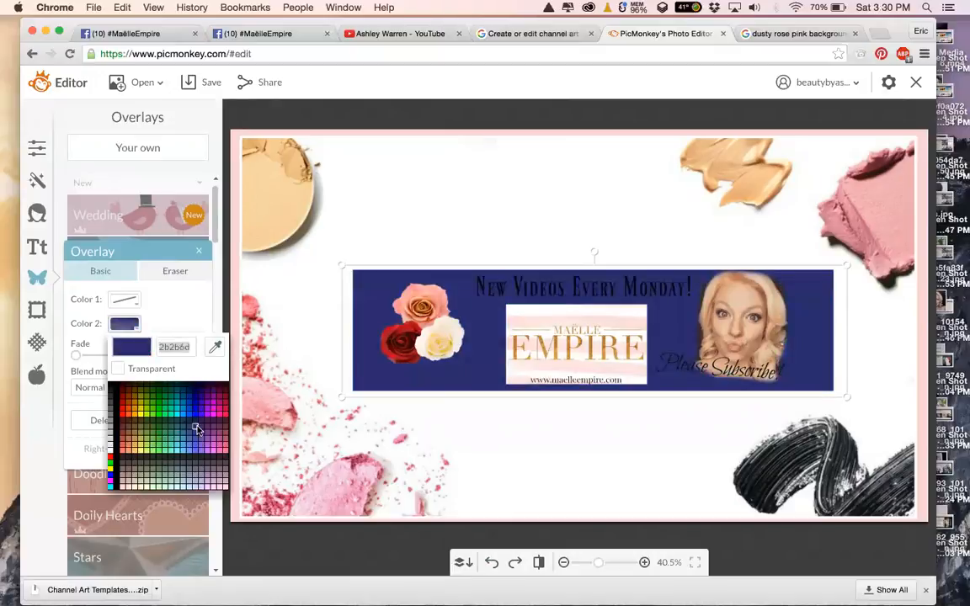
pyautogui.click(216, 347)
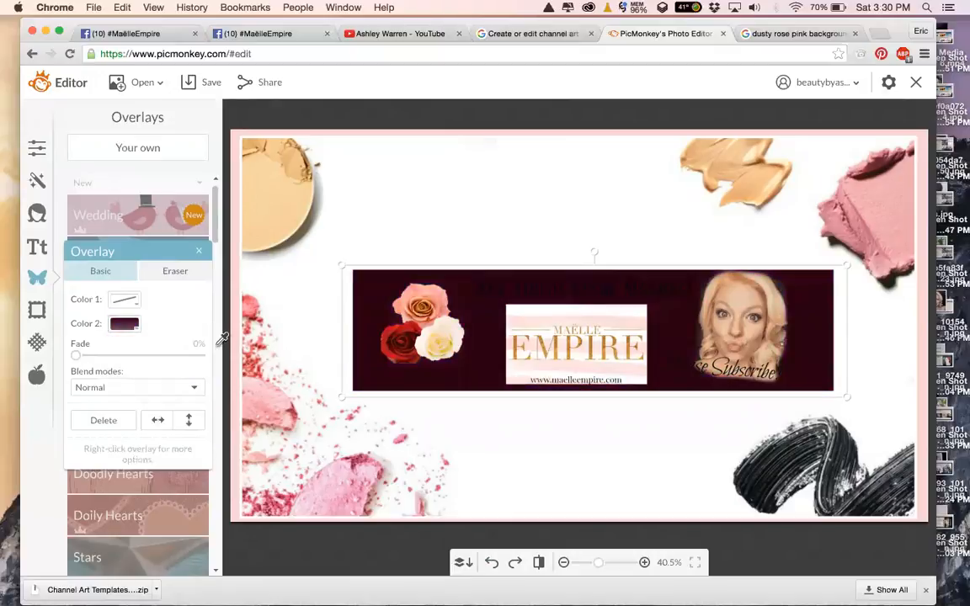
pyautogui.click(281, 396)
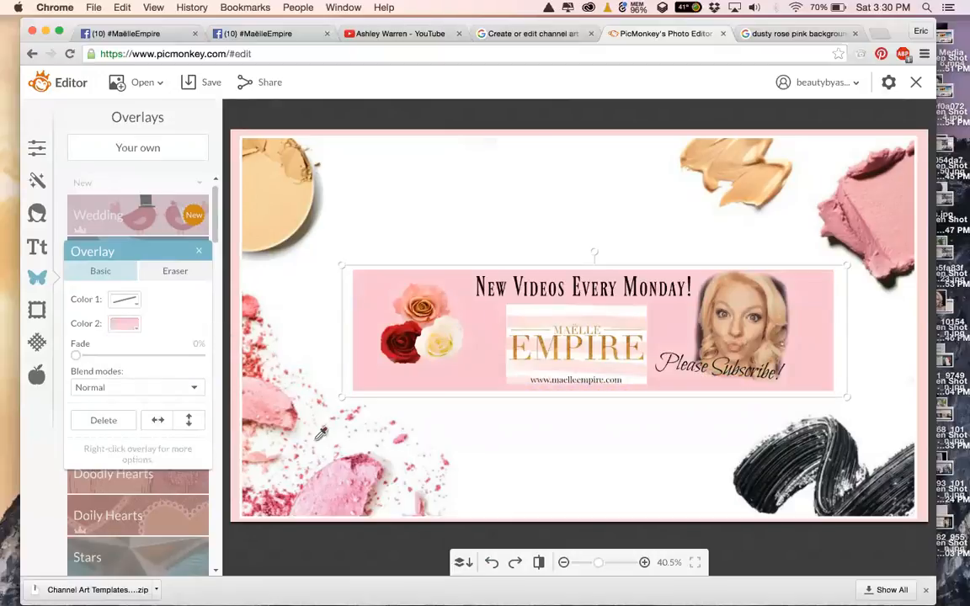
pyautogui.click(246, 143)
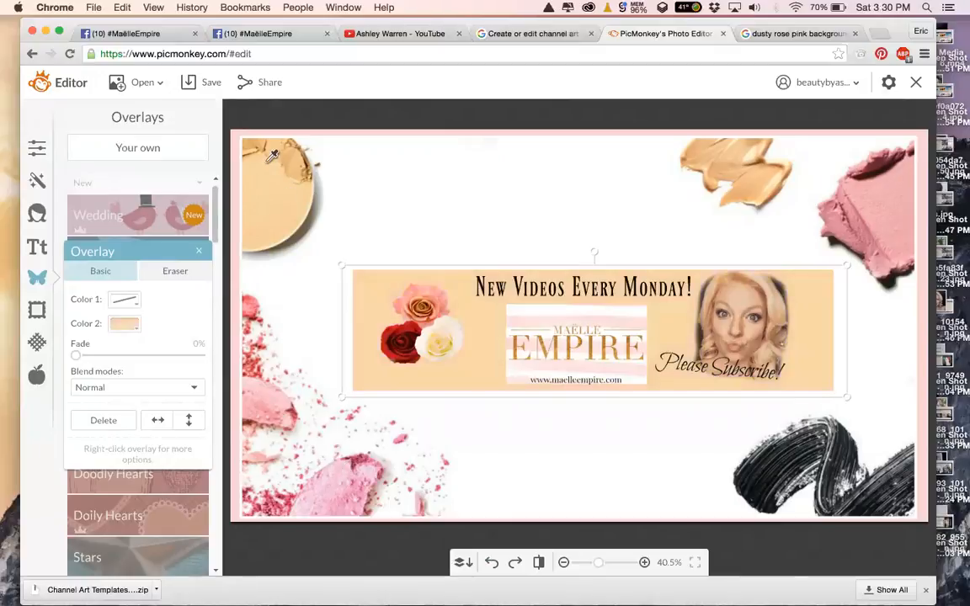
pyautogui.click(749, 153)
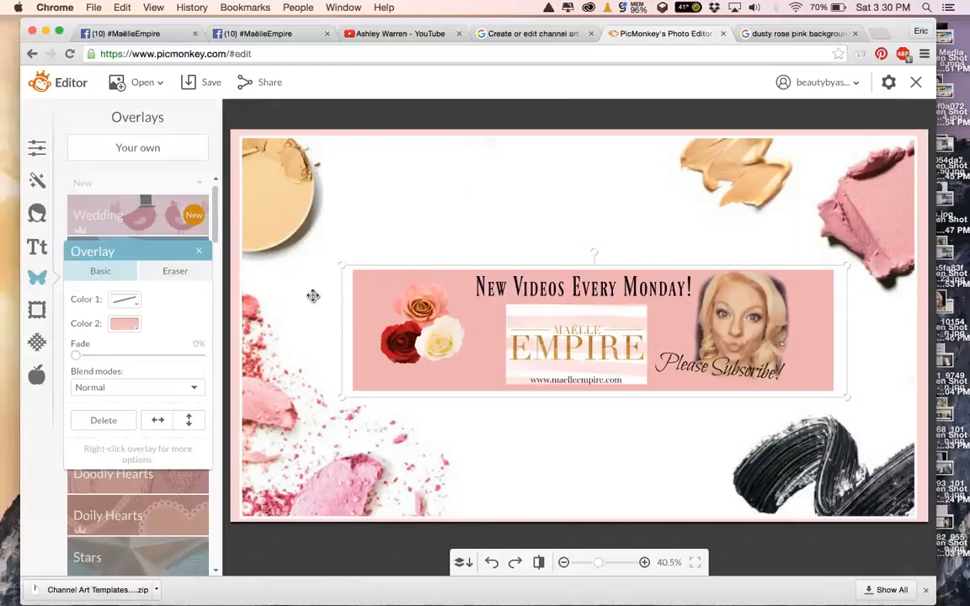
pyautogui.click(198, 251)
# Duplicate the pink rectangle and enlarge the copy beyond the original's upper-left corner.
pyautogui.rightClick(364, 288)
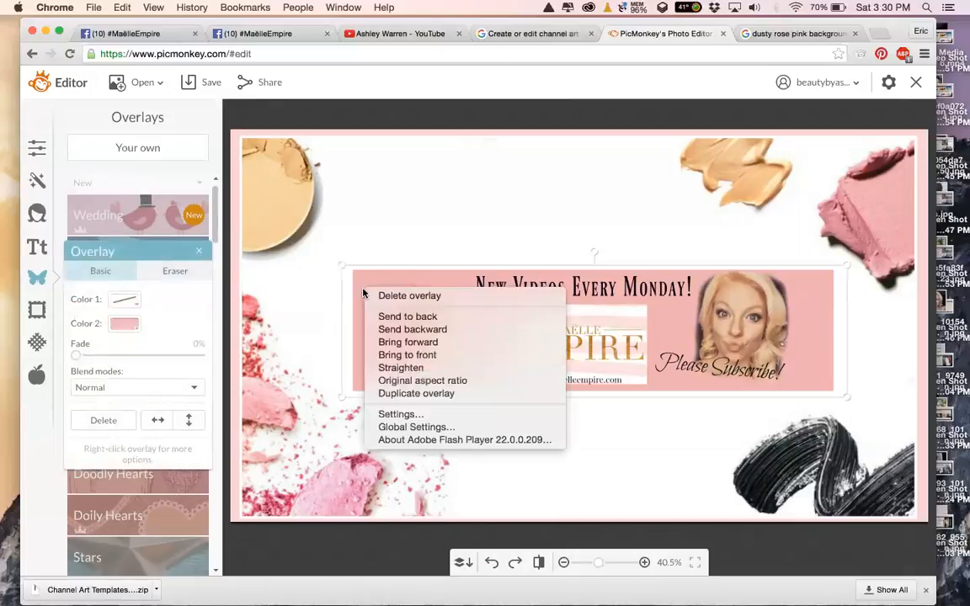
pyautogui.click(392, 394)
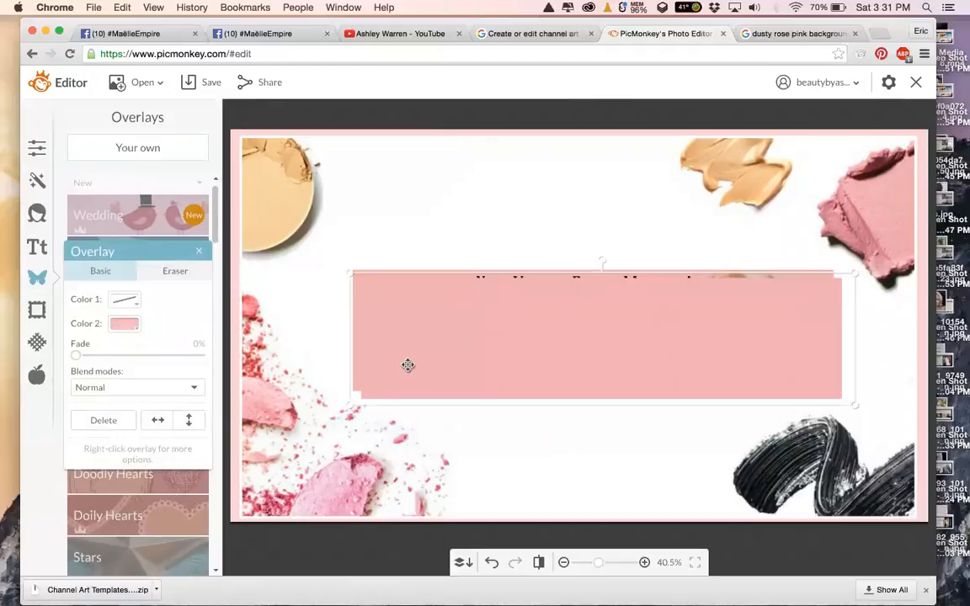
pyautogui.moveTo(350, 274); pyautogui.dragTo(315, 258)
# Place the enlarged pink copy behind the other banner elements, keeping the makeup background at the very back.
pyautogui.rightClick(347, 285)
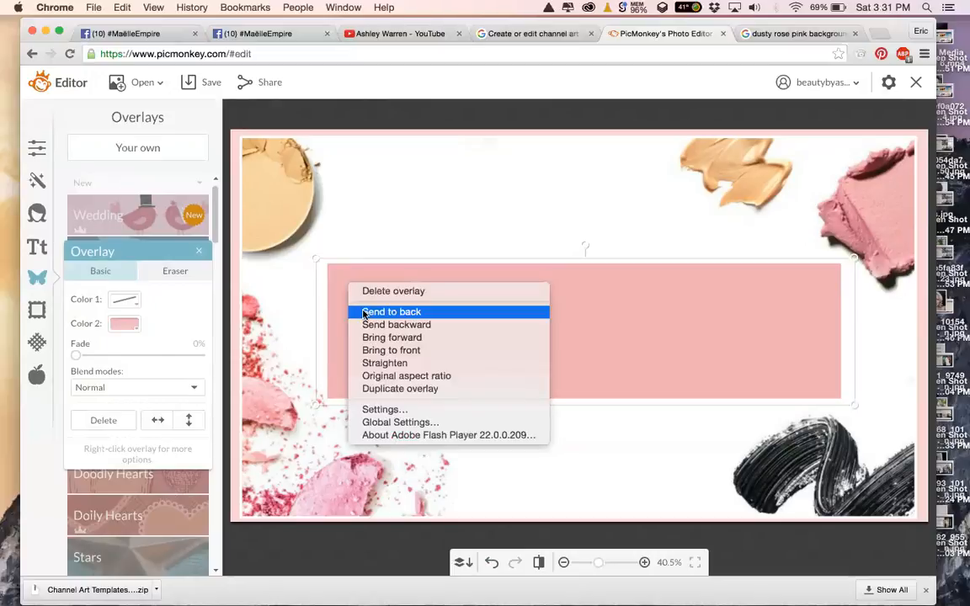
pyautogui.click(363, 310)
pyautogui.rightClick(360, 219)
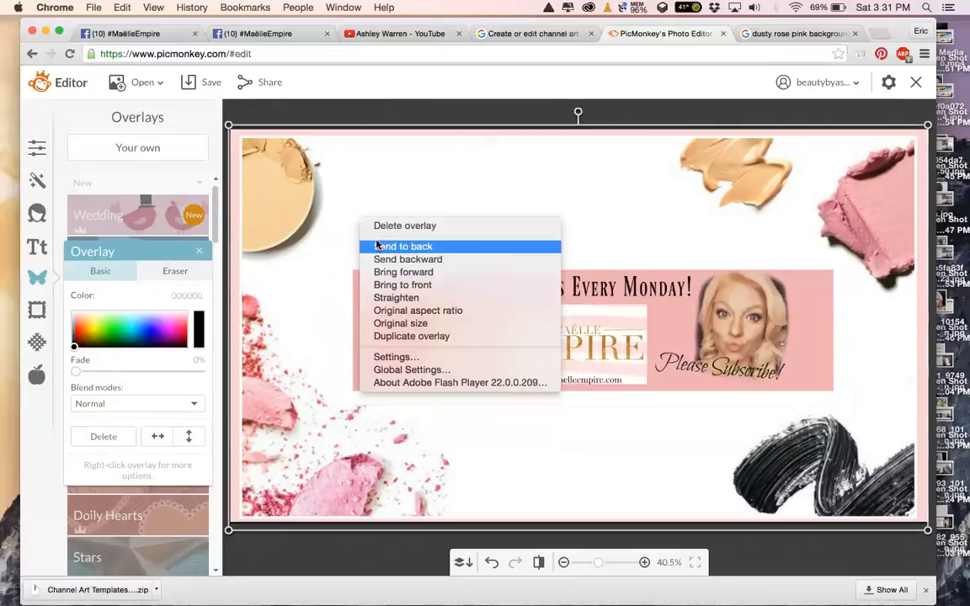
pyautogui.click(378, 246)
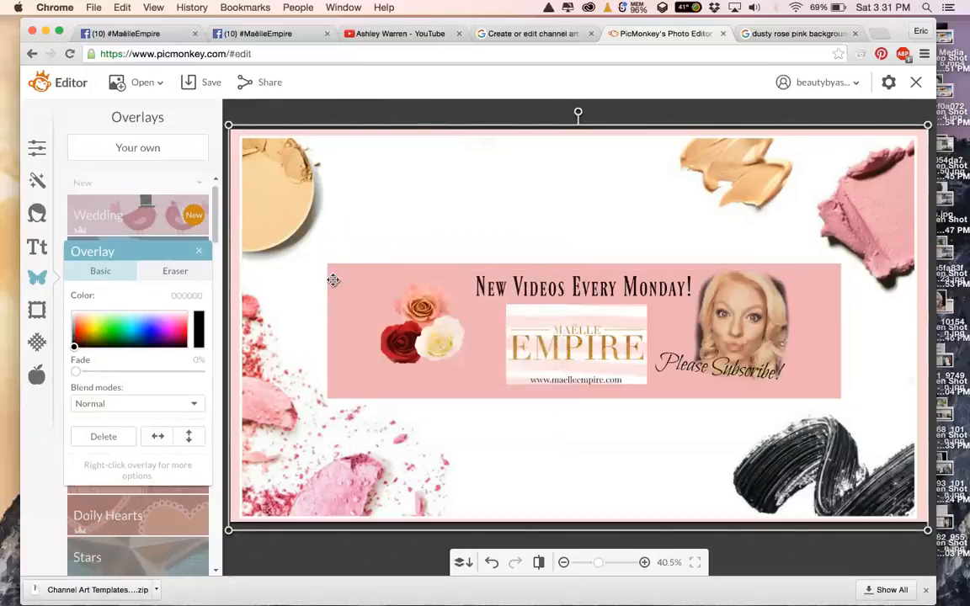
# Colour the larger rectangle black and pull in its left edge to form an even border around the pink banner.
pyautogui.click(329, 267)
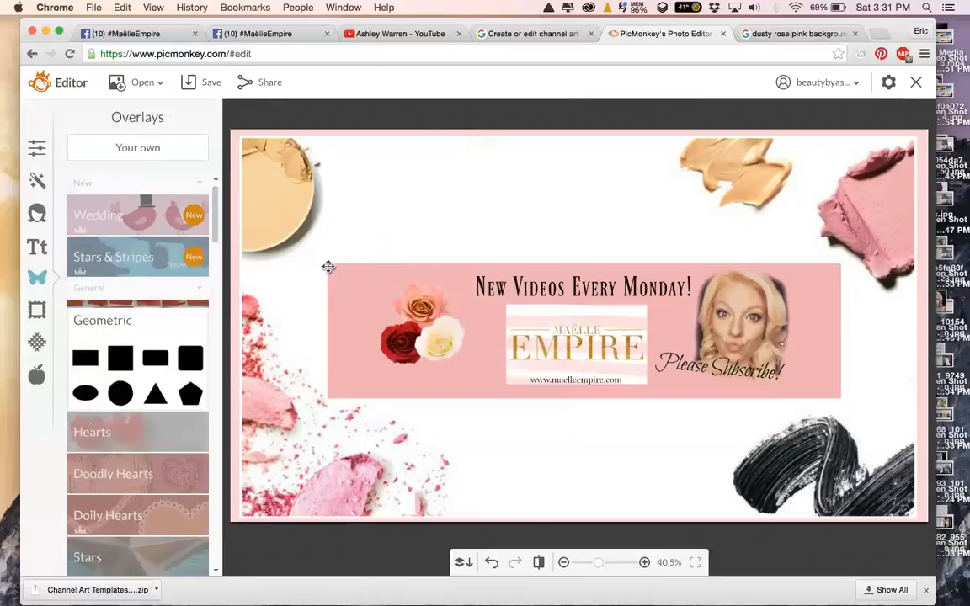
pyautogui.click(125, 323)
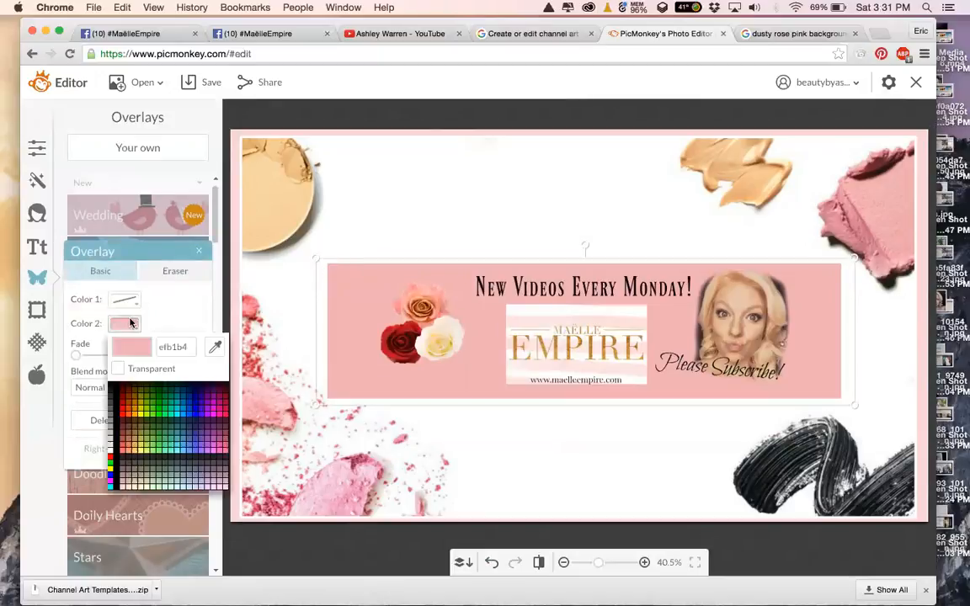
pyautogui.click(116, 424)
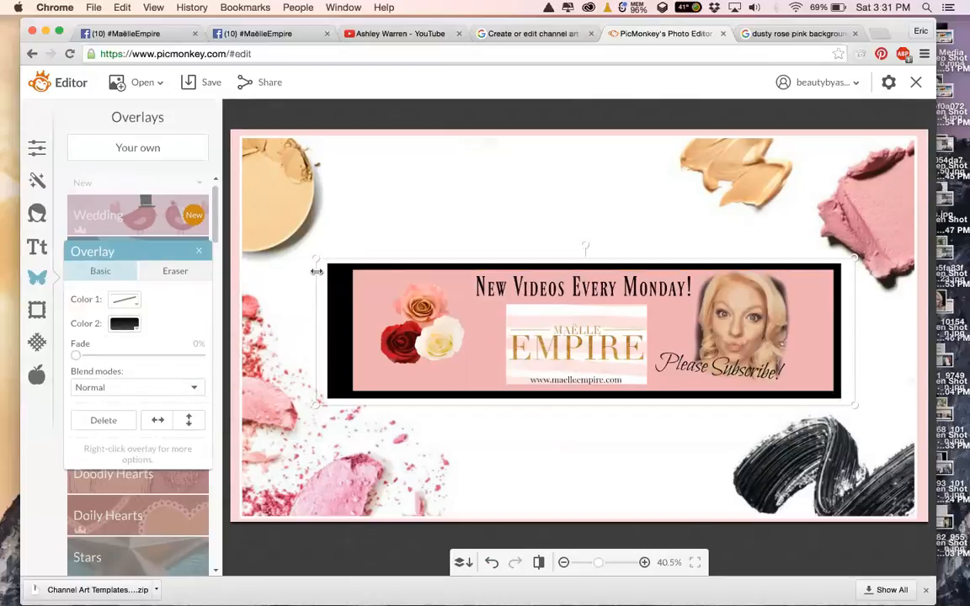
pyautogui.moveTo(317, 271); pyautogui.dragTo(337, 272)
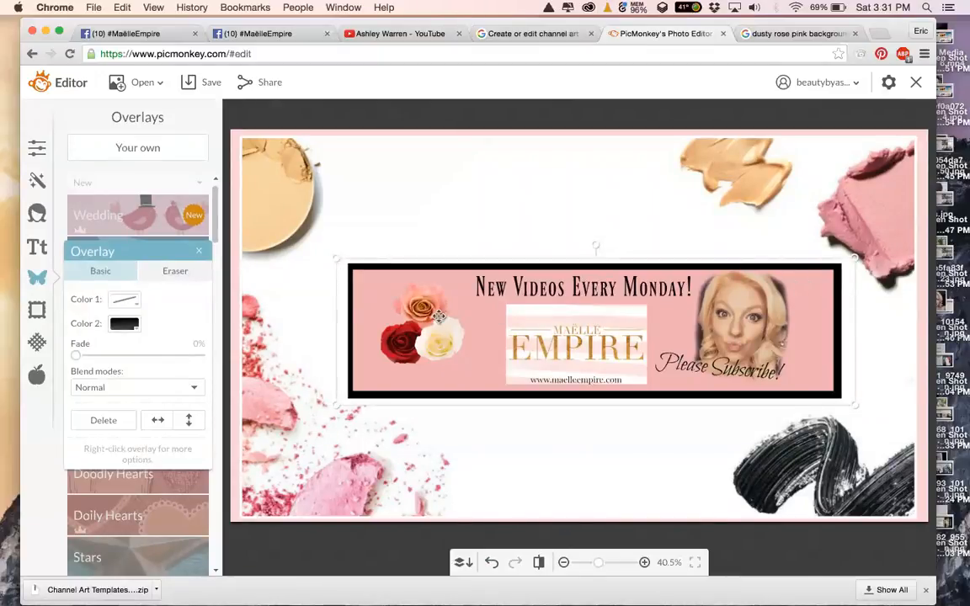
pyautogui.moveTo(336, 311); pyautogui.dragTo(333, 311)
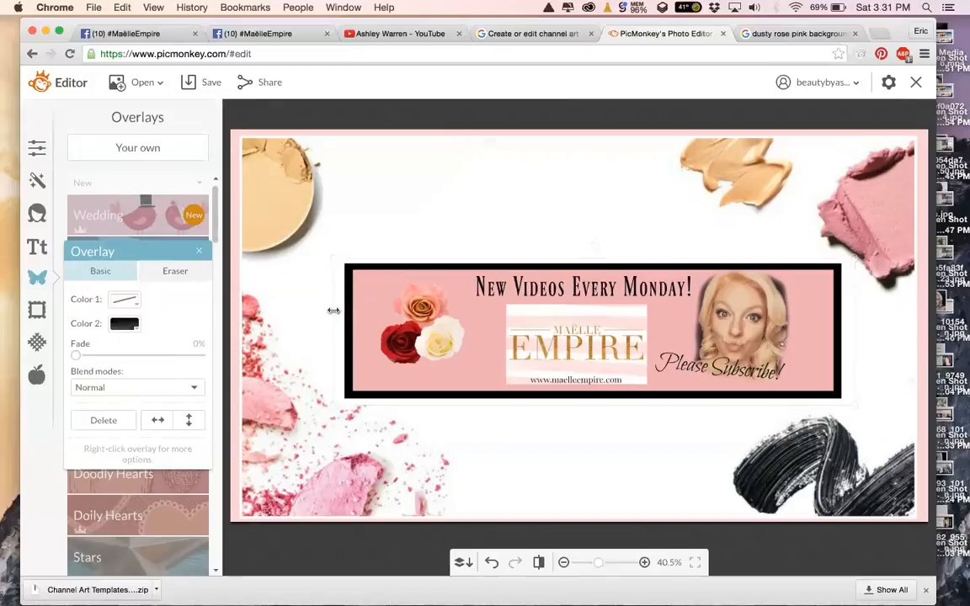
# Recolour the larger border rectangle with a light pink sampled using the eyedropper.
pyautogui.click(125, 324)
pyautogui.click(215, 342)
pyautogui.click(278, 198)
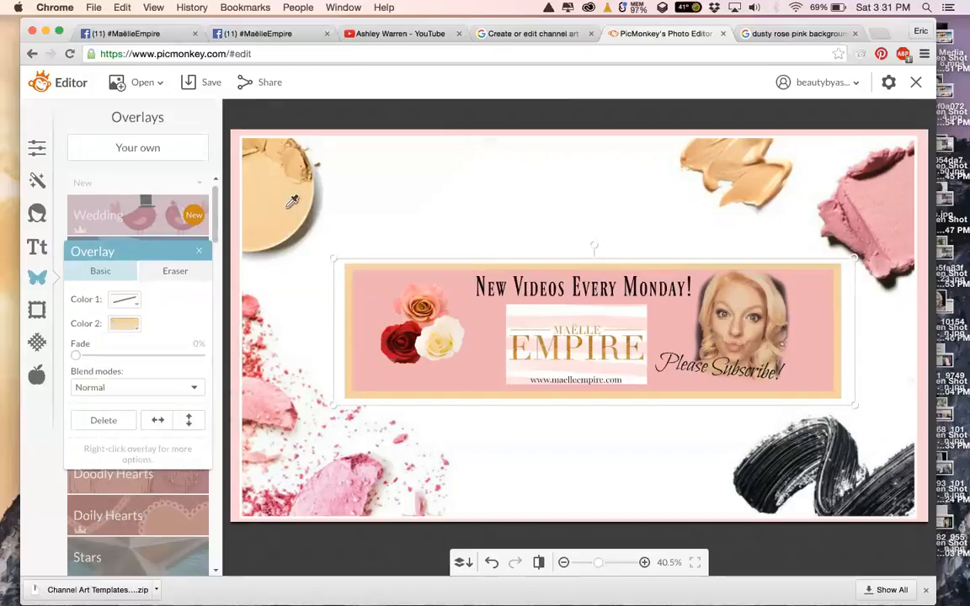
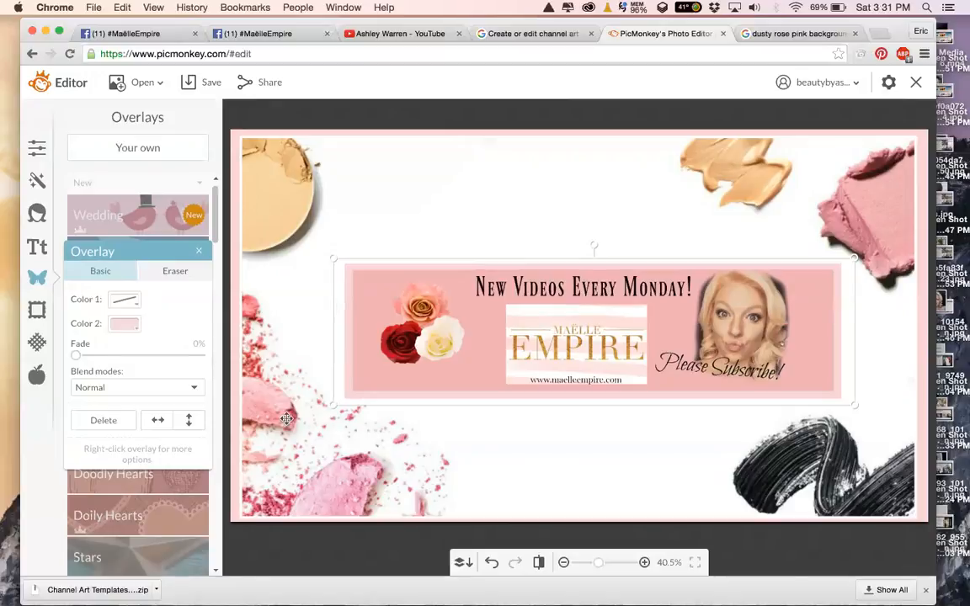
pyautogui.click(126, 324)
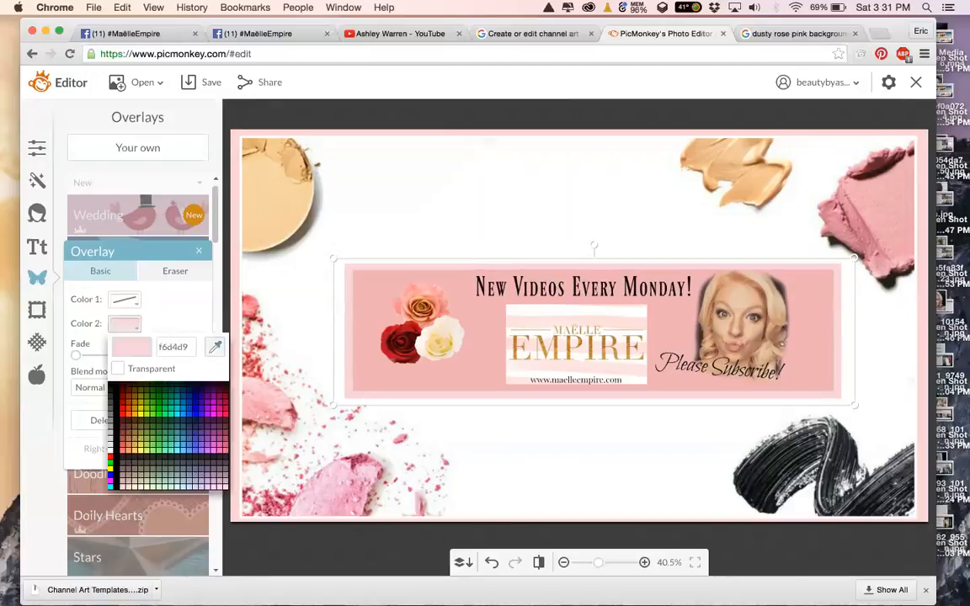
pyautogui.click(215, 347)
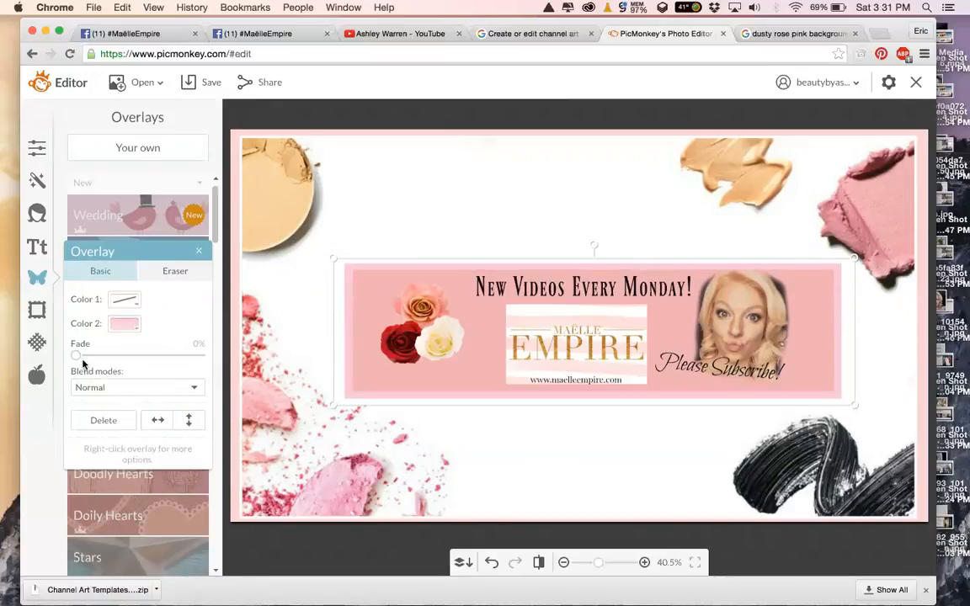
# Fade the light pink border rectangle partway and close its overlay settings.
pyautogui.moveTo(92, 357); pyautogui.dragTo(142, 355)
pyautogui.moveTo(137, 251); pyautogui.dragTo(230, 173)
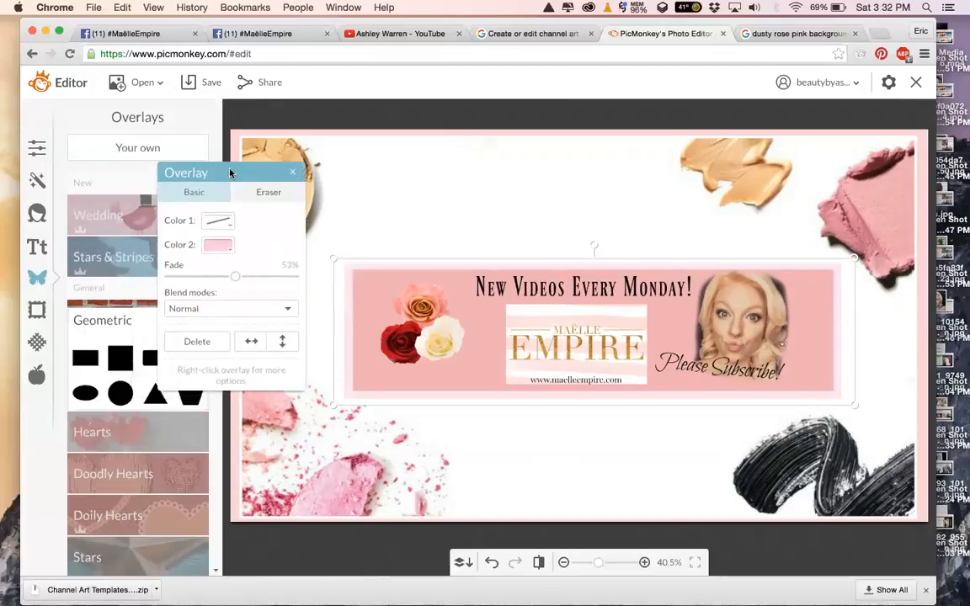
pyautogui.moveTo(237, 282); pyautogui.dragTo(287, 277)
pyautogui.click(222, 277)
pyautogui.click(293, 173)
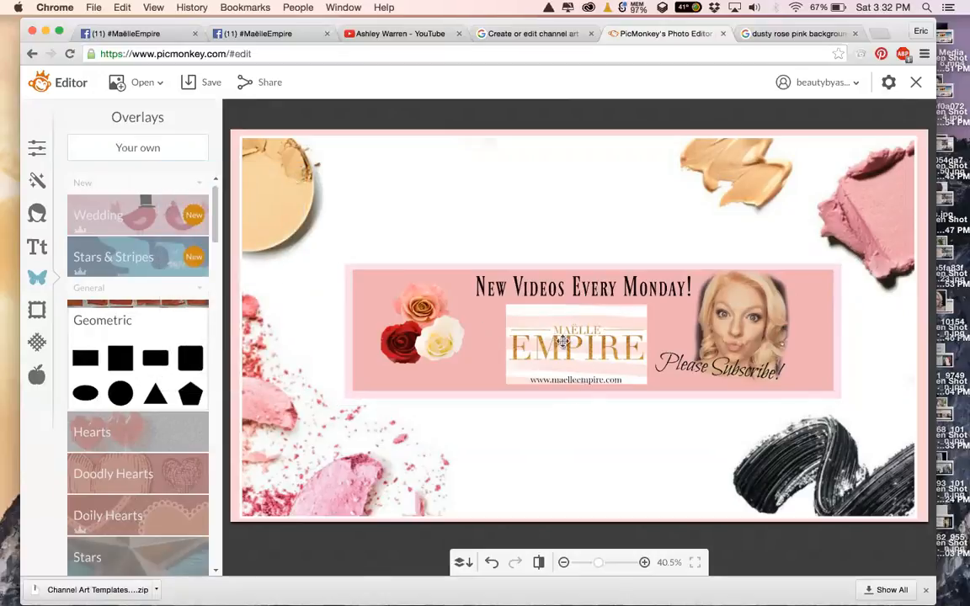
# Nudge the Maëlle Empire logo slightly down beneath the "New Videos Every Monday!" text.
pyautogui.click(551, 321)
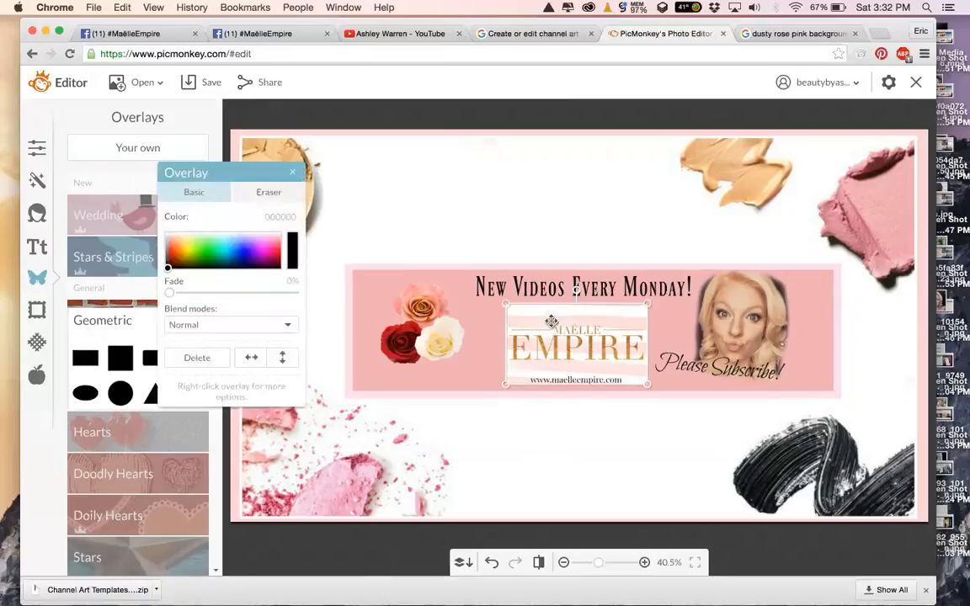
pyautogui.click(292, 173)
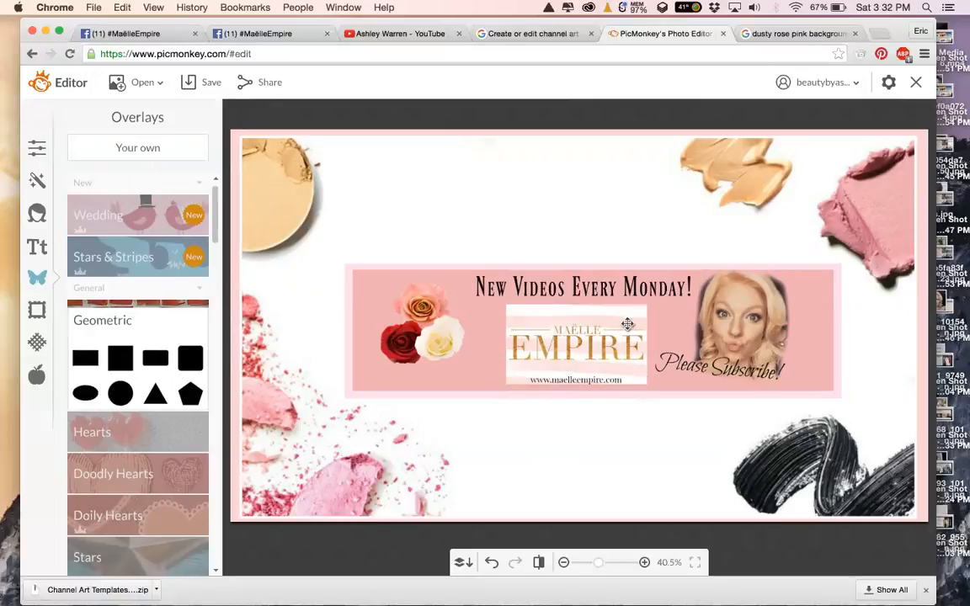
pyautogui.click(627, 324)
pyautogui.moveTo(628, 326); pyautogui.dragTo(627, 326)
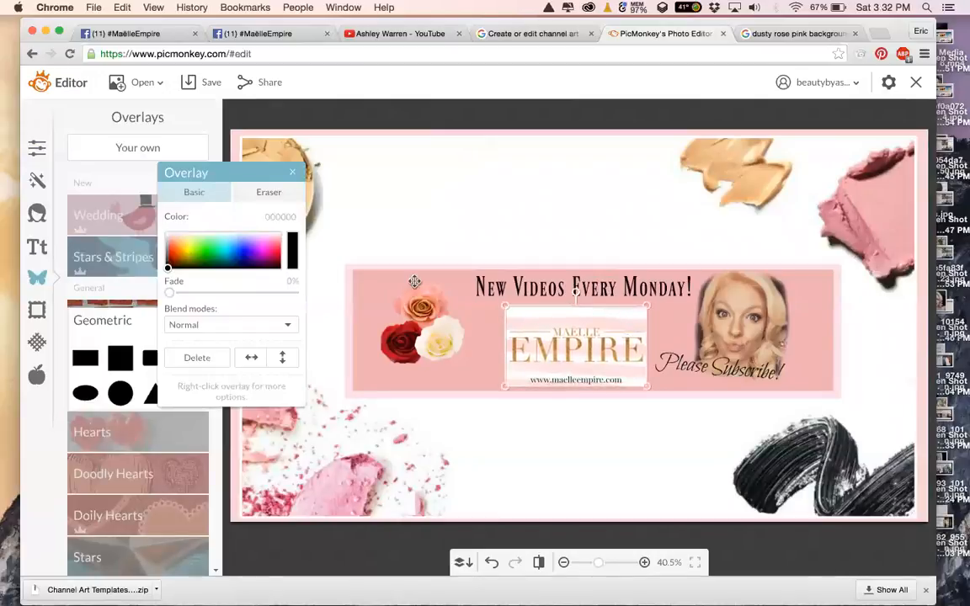
pyautogui.click(291, 175)
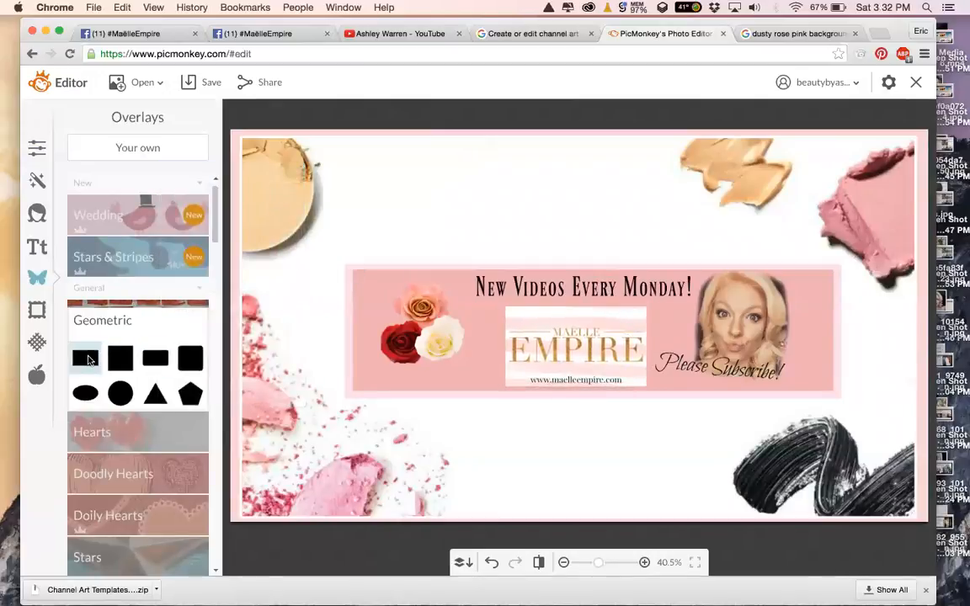
# Add a geometric rectangle overlay over the Maëlle Empire logo and size it slightly larger than the logo.
pyautogui.click(88, 361)
pyautogui.moveTo(530, 323)
pyautogui.mouseDown()
pyautogui.moveTo(527, 337)
pyautogui.moveTo(521, 328)
pyautogui.mouseUp()
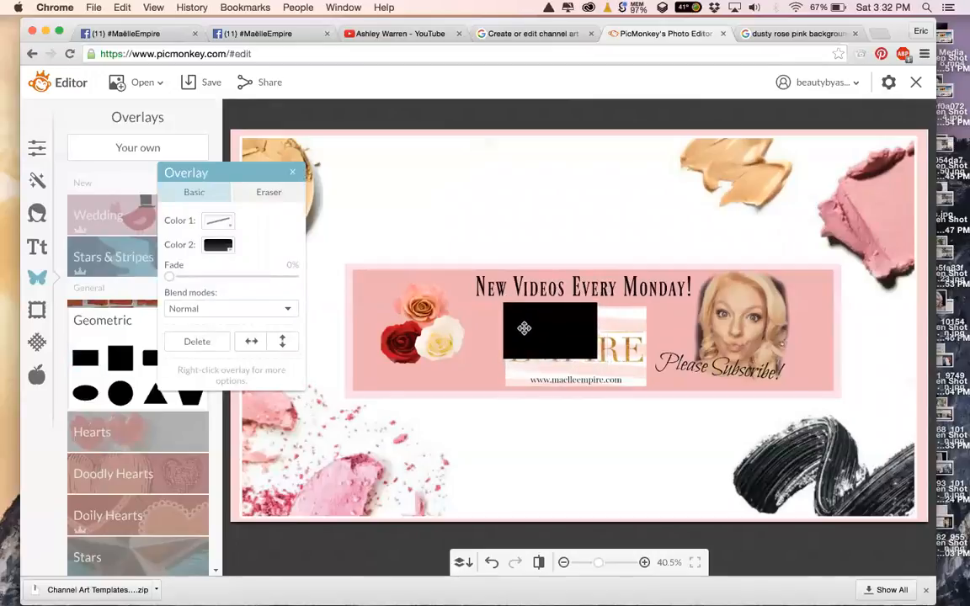
pyautogui.moveTo(597, 358); pyautogui.dragTo(654, 389)
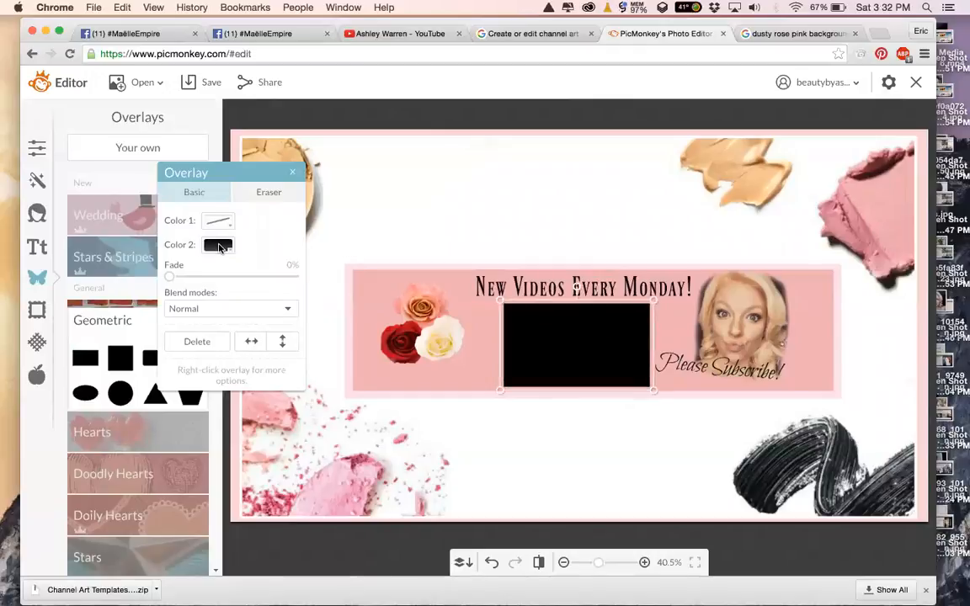
# Colour the new rectangle over the logo white.
pyautogui.click(219, 245)
pyautogui.click(205, 377)
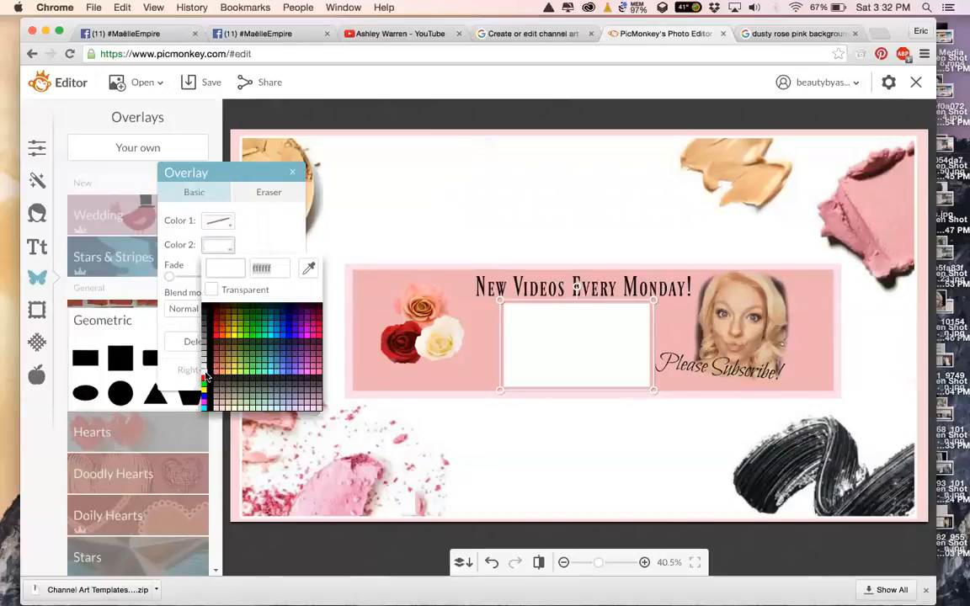
pyautogui.click(205, 373)
# Send the white rectangle backward layer by layer until it sits behind the Maëlle Empire logo and website text but above the pink banner.
pyautogui.rightClick(610, 350)
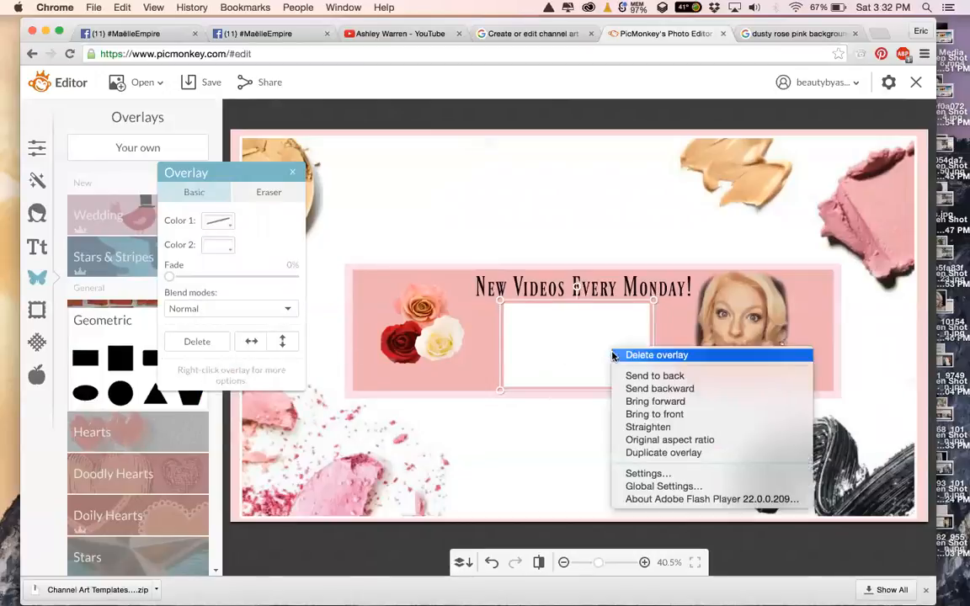
pyautogui.click(630, 373)
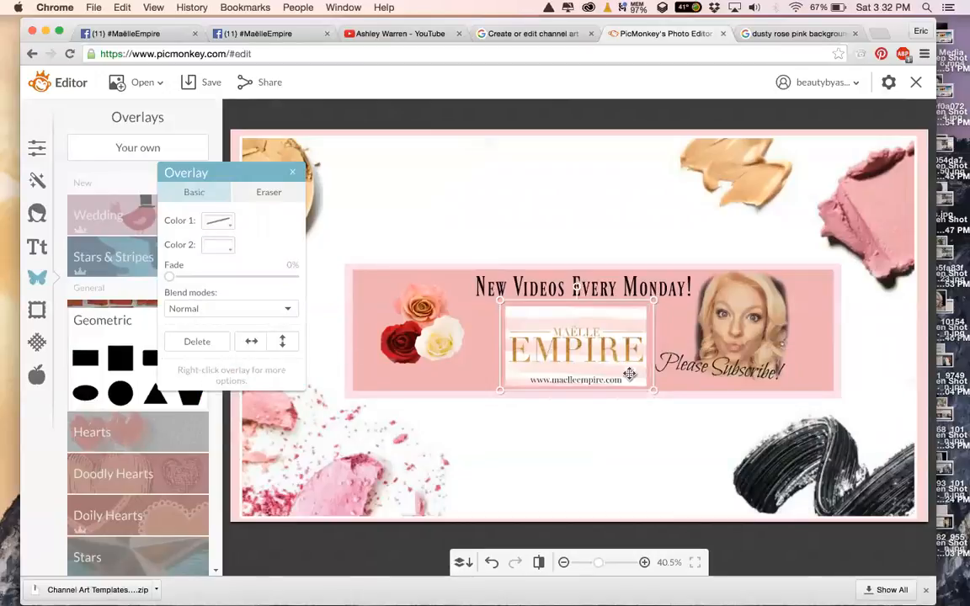
pyautogui.rightClick(627, 373)
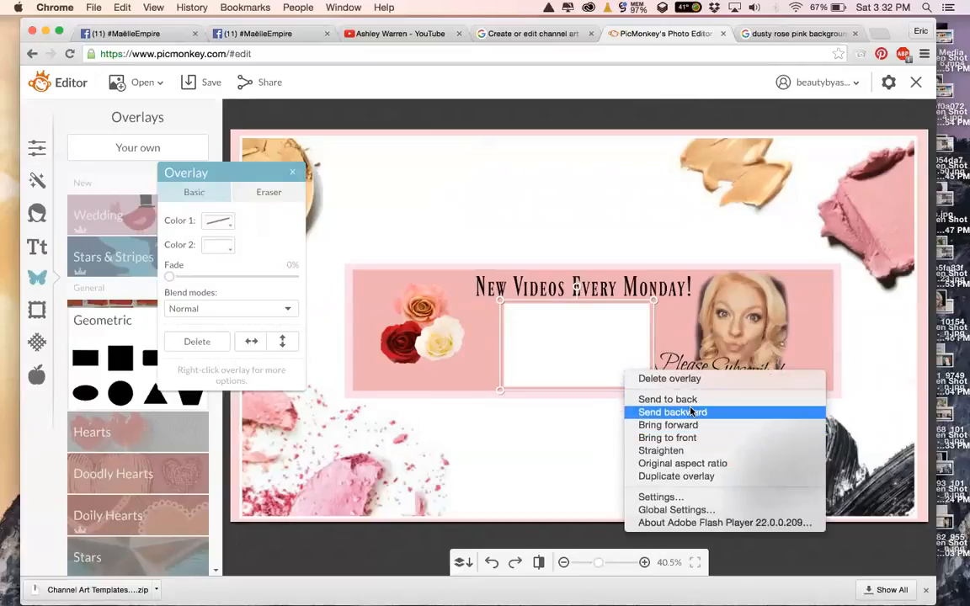
pyautogui.click(698, 412)
pyautogui.rightClick(615, 364)
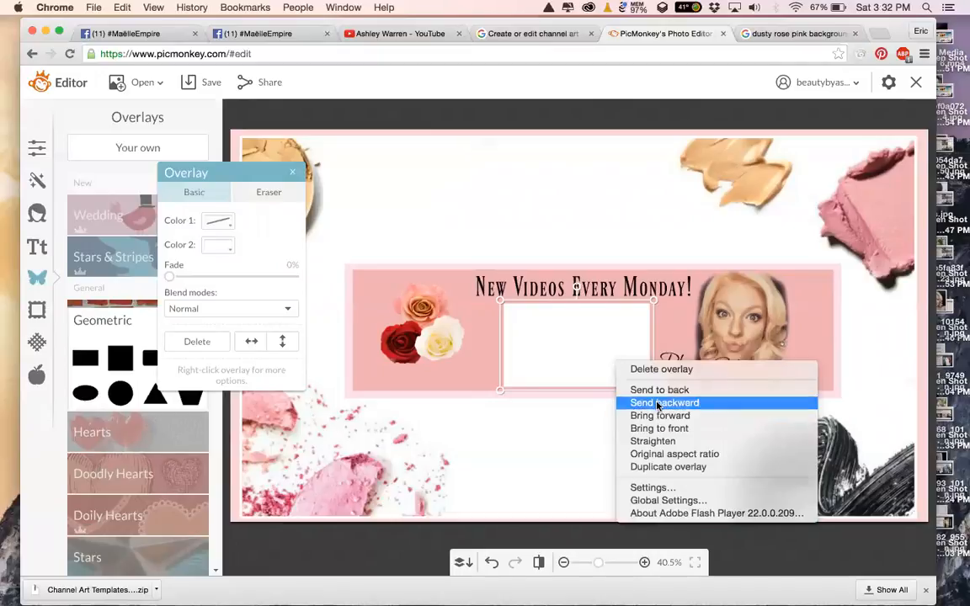
pyautogui.click(659, 402)
pyautogui.rightClick(604, 357)
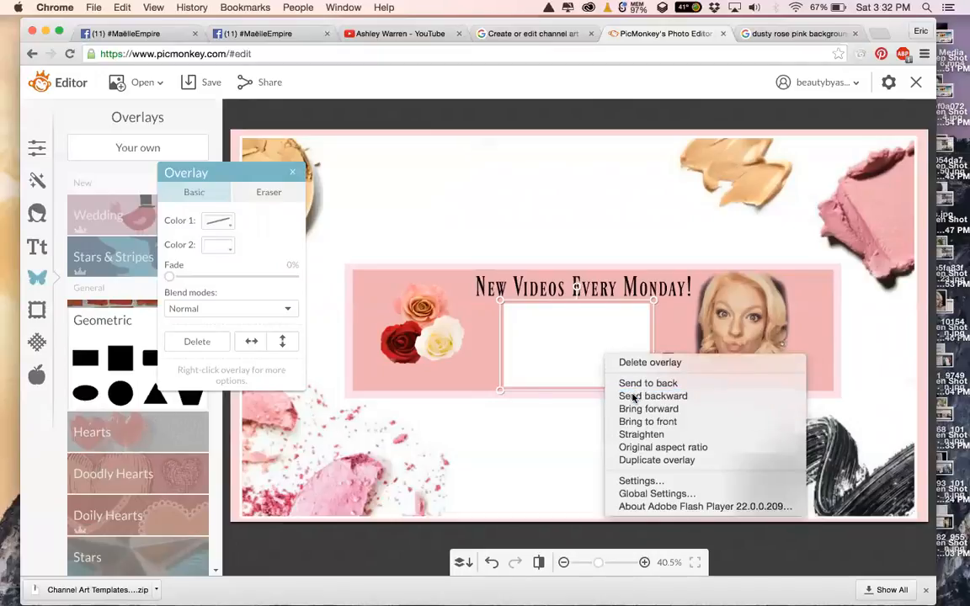
pyautogui.click(630, 394)
pyautogui.rightClick(611, 356)
pyautogui.click(662, 394)
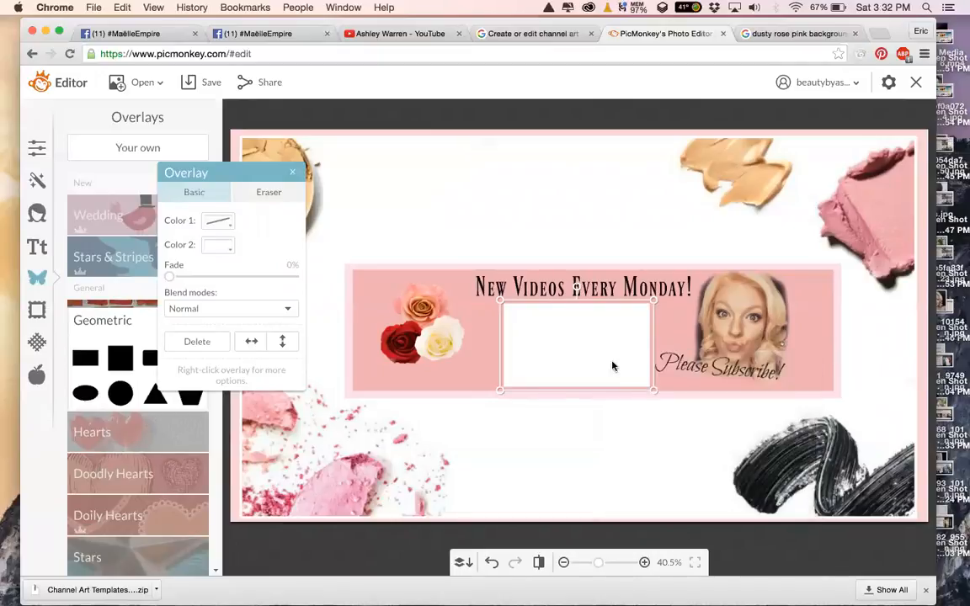
pyautogui.rightClick(598, 351)
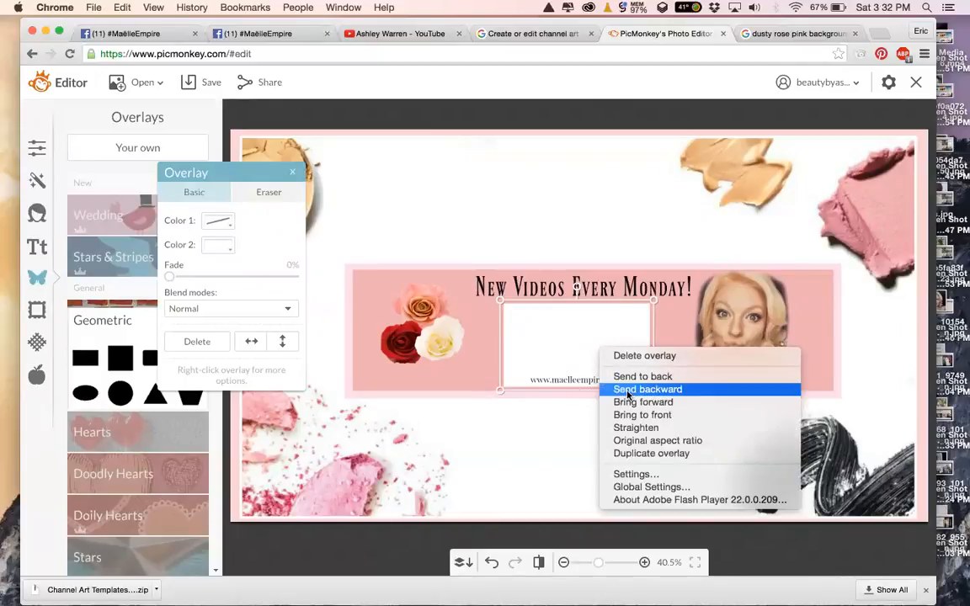
pyautogui.click(628, 390)
pyautogui.rightClick(593, 354)
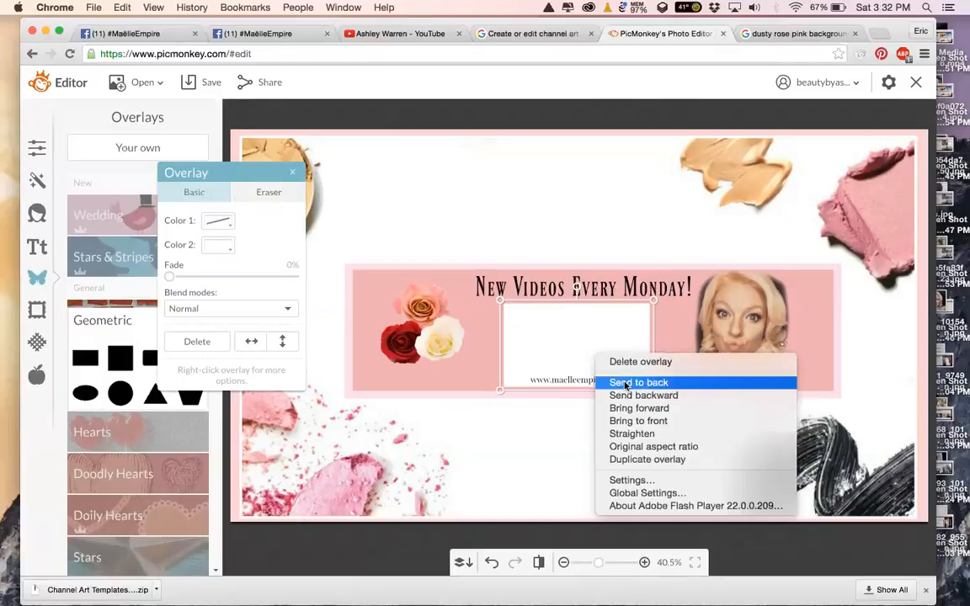
pyautogui.click(628, 395)
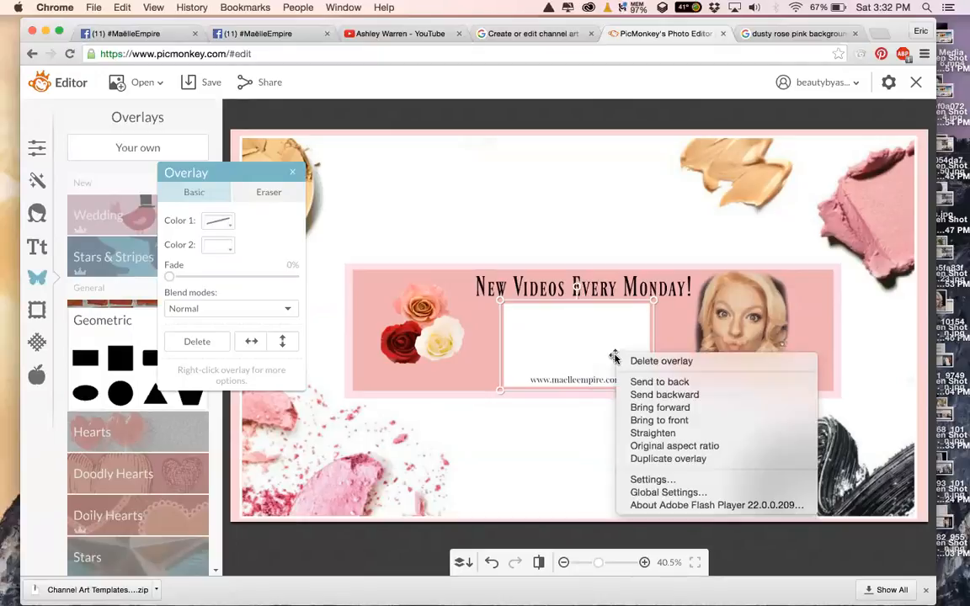
pyautogui.click(661, 395)
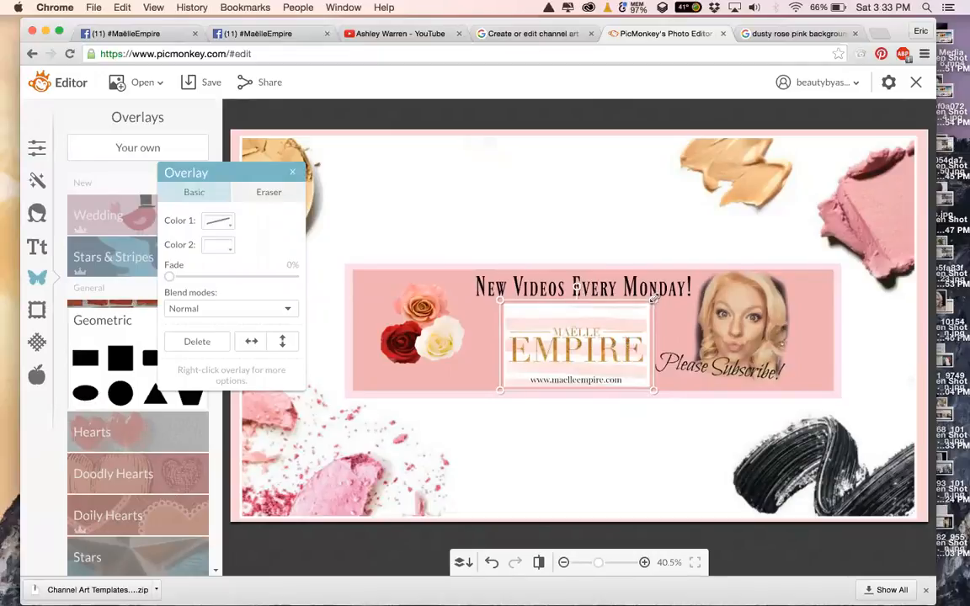
# Enlarge the rectangle to even out the logo border and recolour it with a dark tone sampled from the mascara smear using the eyedropper.
pyautogui.moveTo(640, 311); pyautogui.dragTo(636, 315)
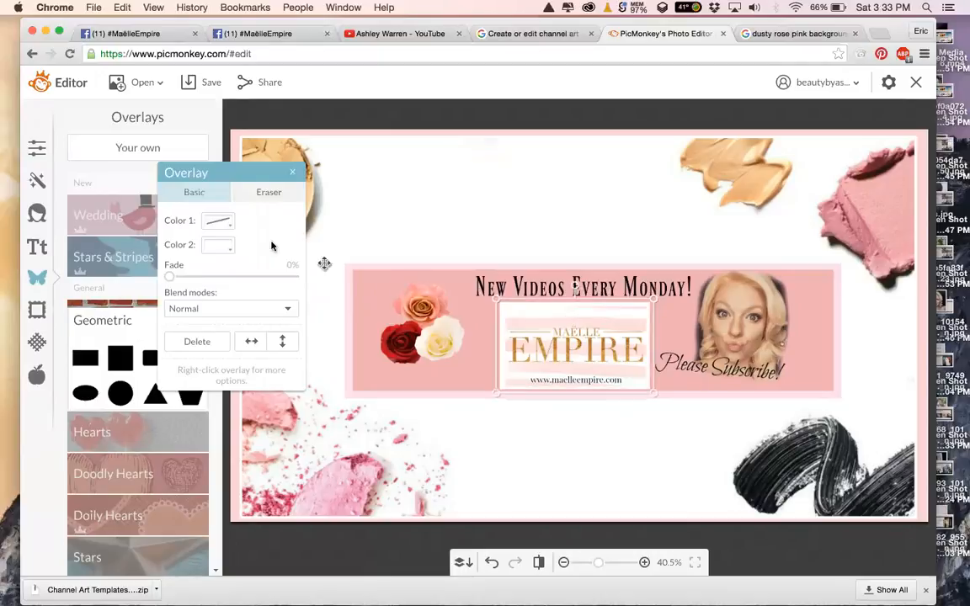
pyautogui.click(216, 245)
pyautogui.click(208, 321)
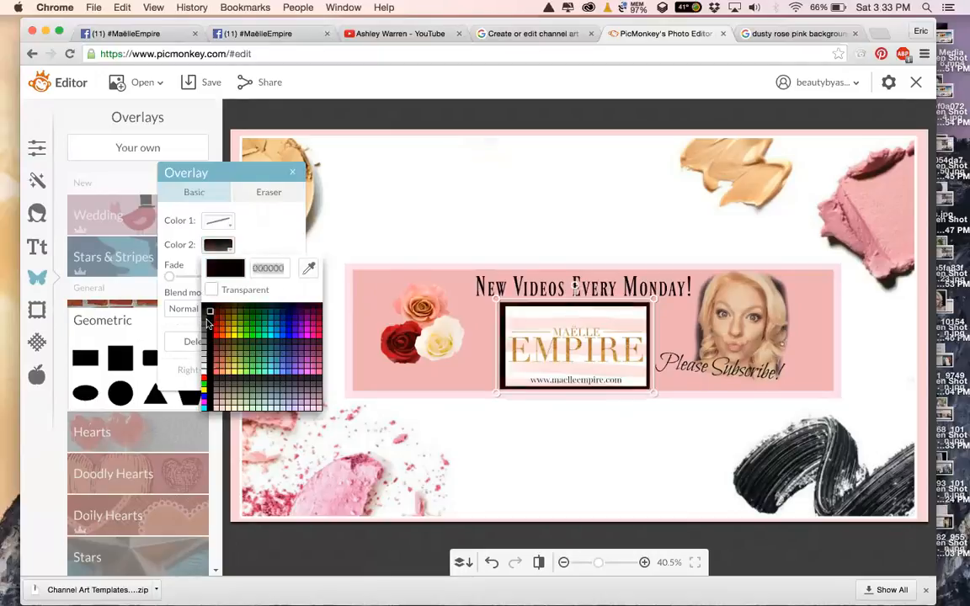
pyautogui.click(309, 268)
pyautogui.click(761, 186)
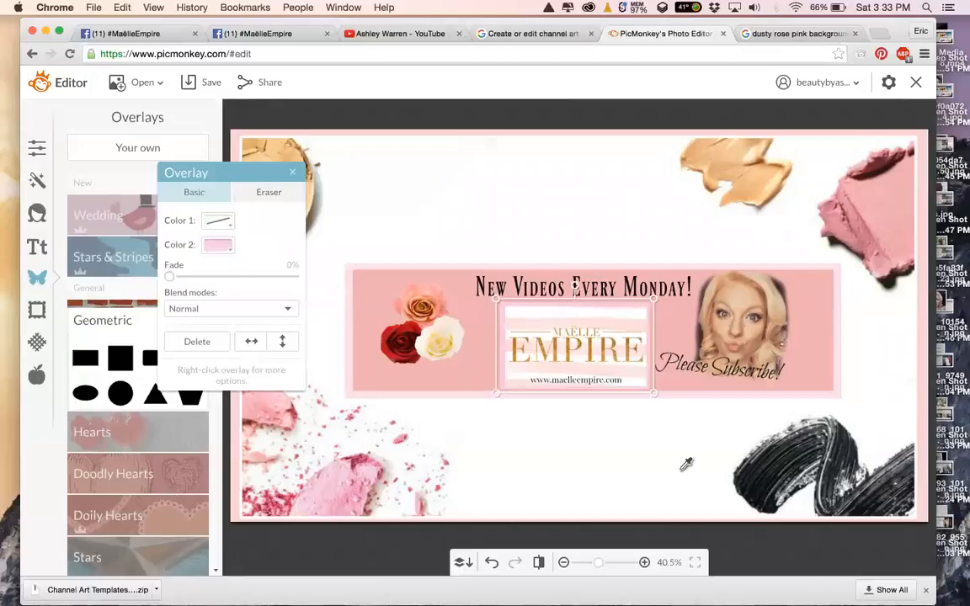
pyautogui.click(783, 461)
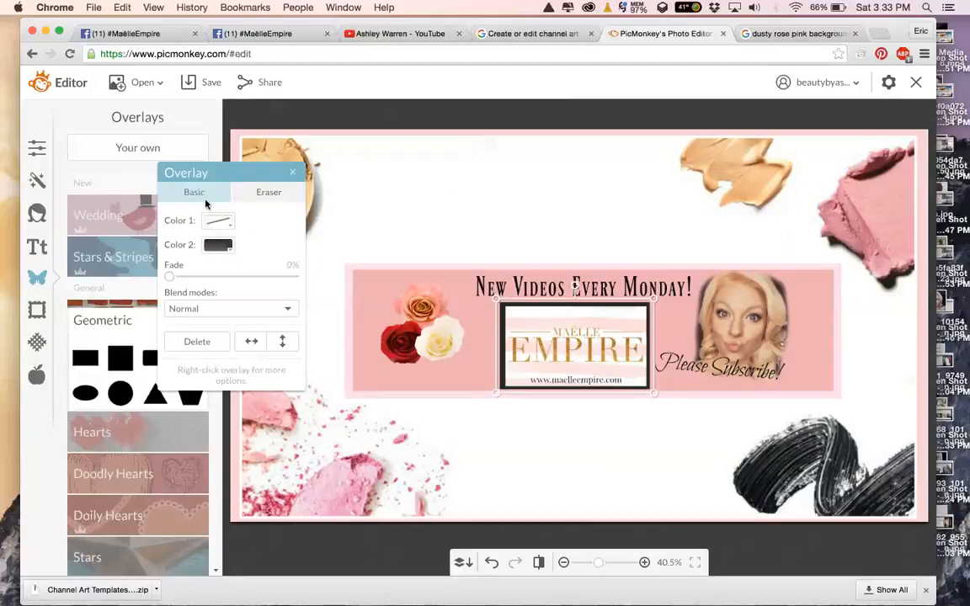
# Fade the dark border rectangle around the logo to 75% and close the overlay settings.
pyautogui.moveTo(172, 278); pyautogui.dragTo(262, 276)
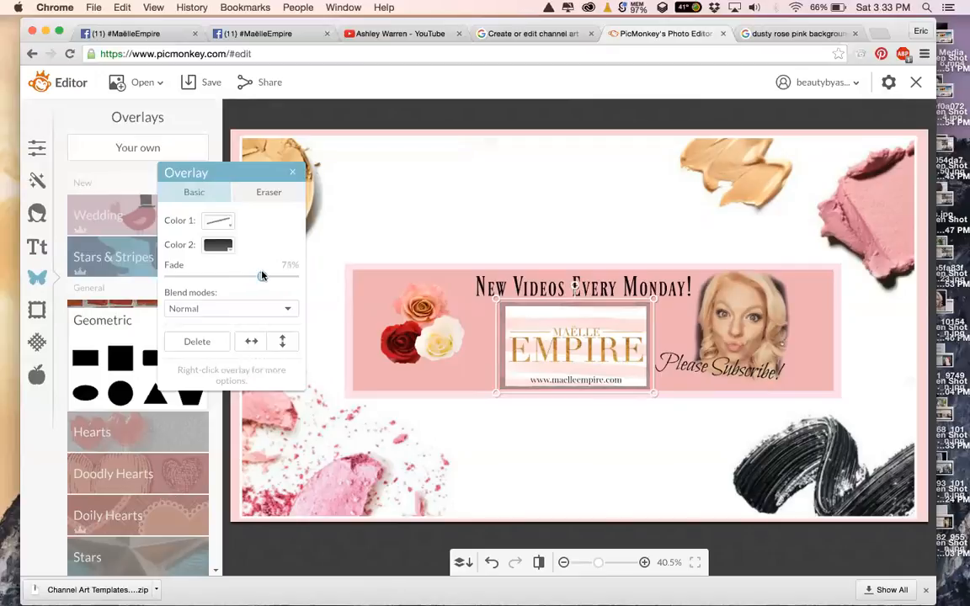
pyautogui.click(515, 420)
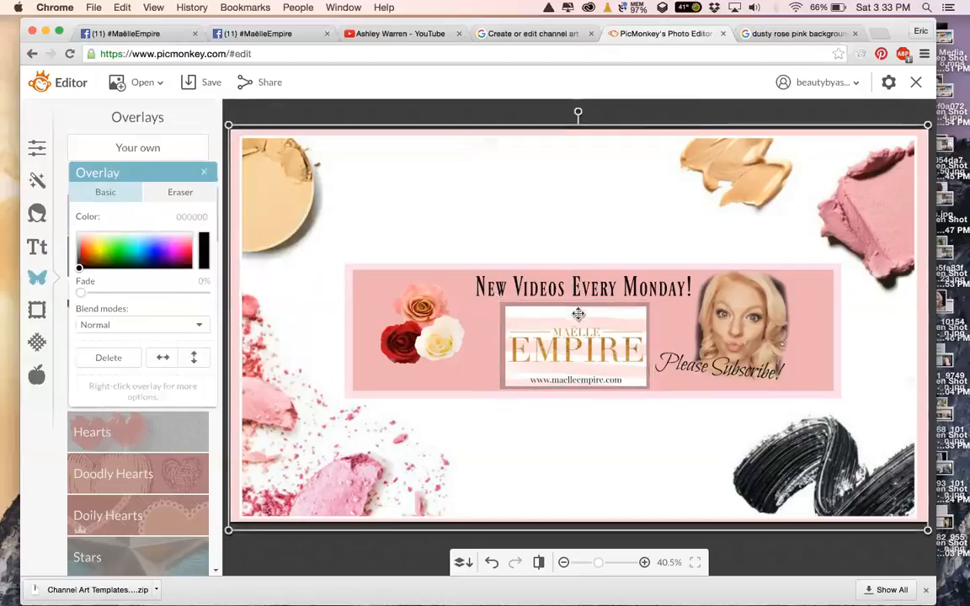
pyautogui.click(206, 173)
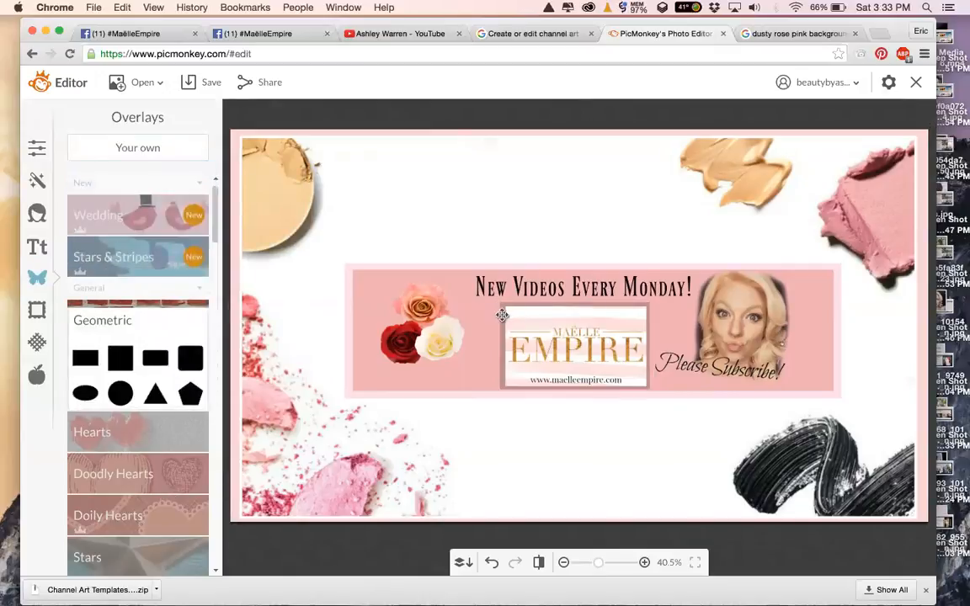
pyautogui.click(502, 315)
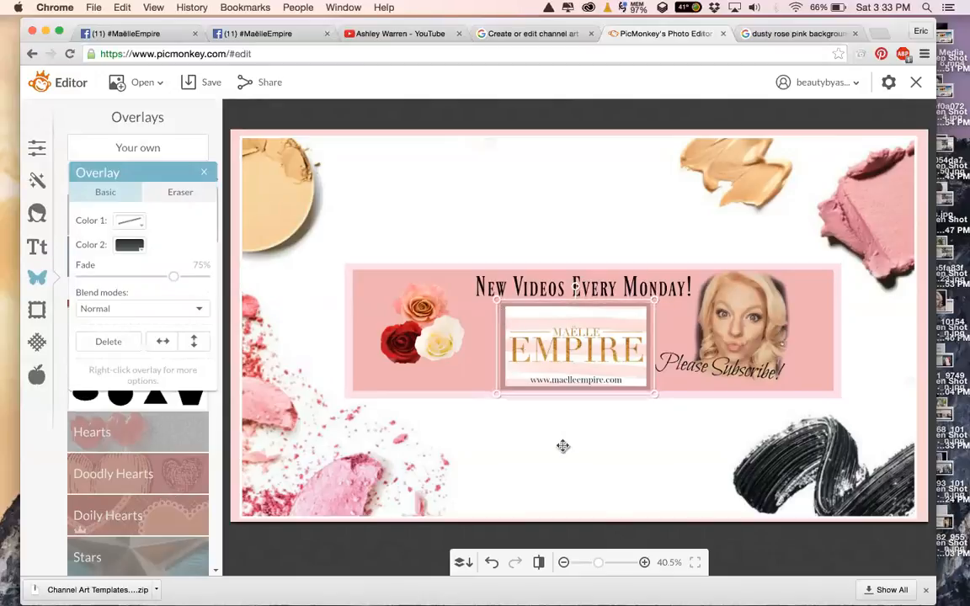
pyautogui.click(566, 472)
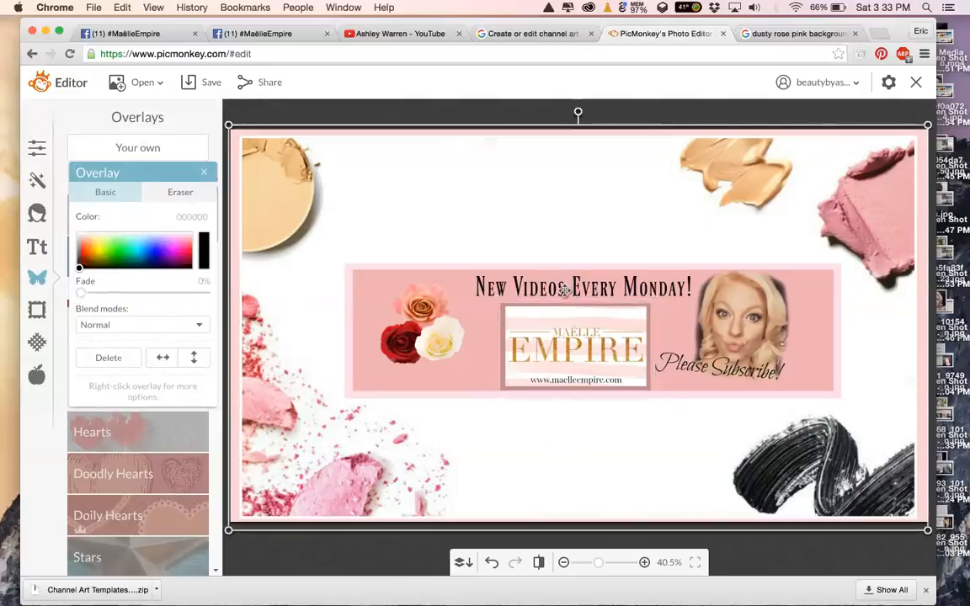
pyautogui.click(204, 174)
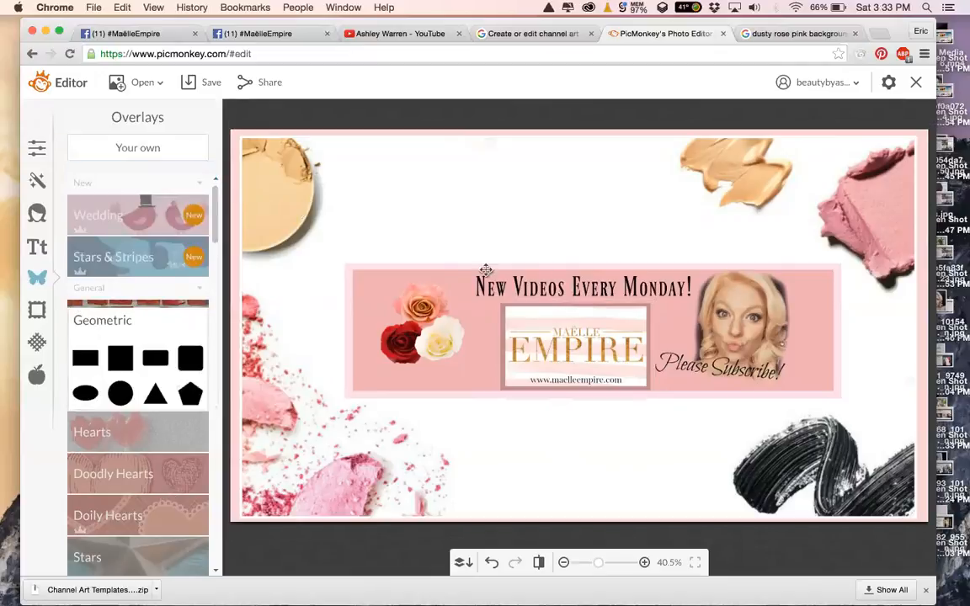
# Select the whole "New Videos Every Monday!" text and recolour it near-white (fcfeff).
pyautogui.click(520, 285)
pyautogui.click(520, 285)
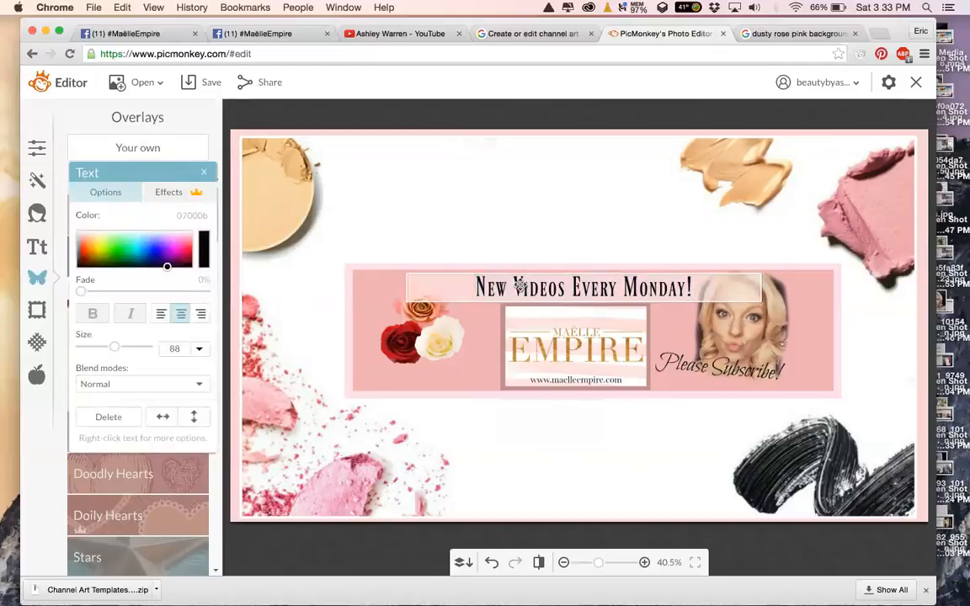
pyautogui.moveTo(707, 287); pyautogui.dragTo(397, 284)
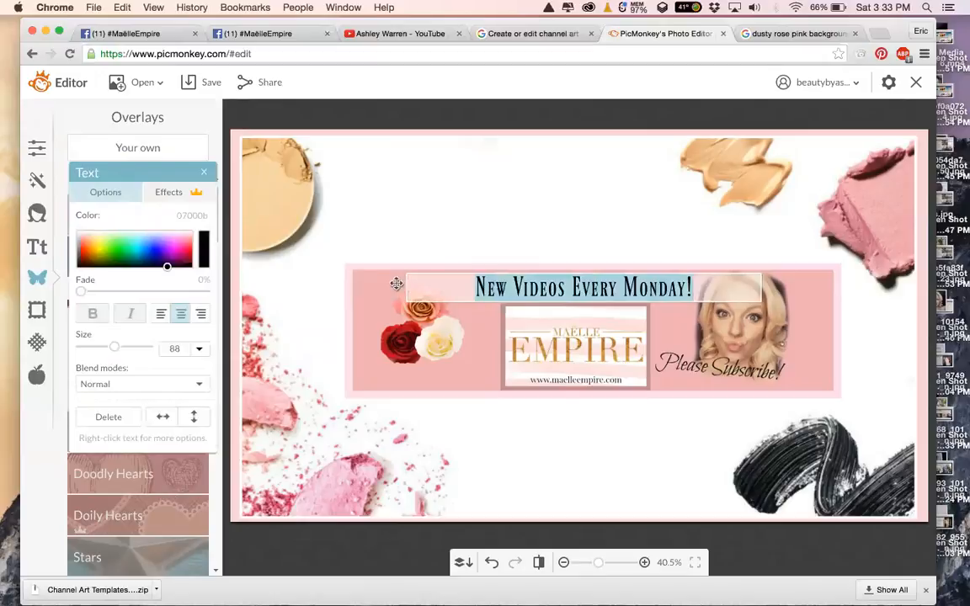
pyautogui.click(141, 233)
pyautogui.click(302, 171)
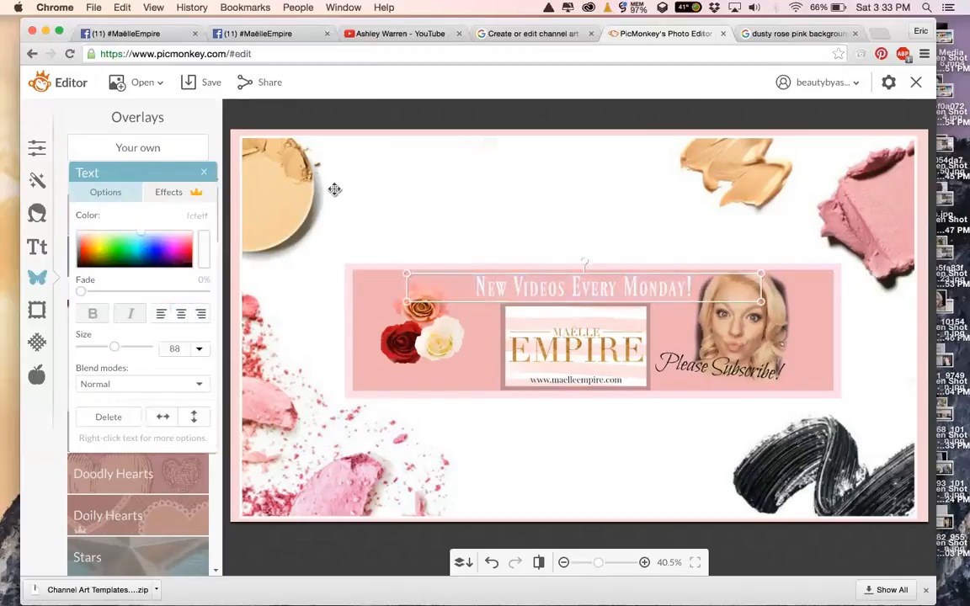
# Recolour the "Please Subscribe!" text near-white (fcfeff) and shift it slightly down and to the right beneath the portrait's face.
pyautogui.click(681, 376)
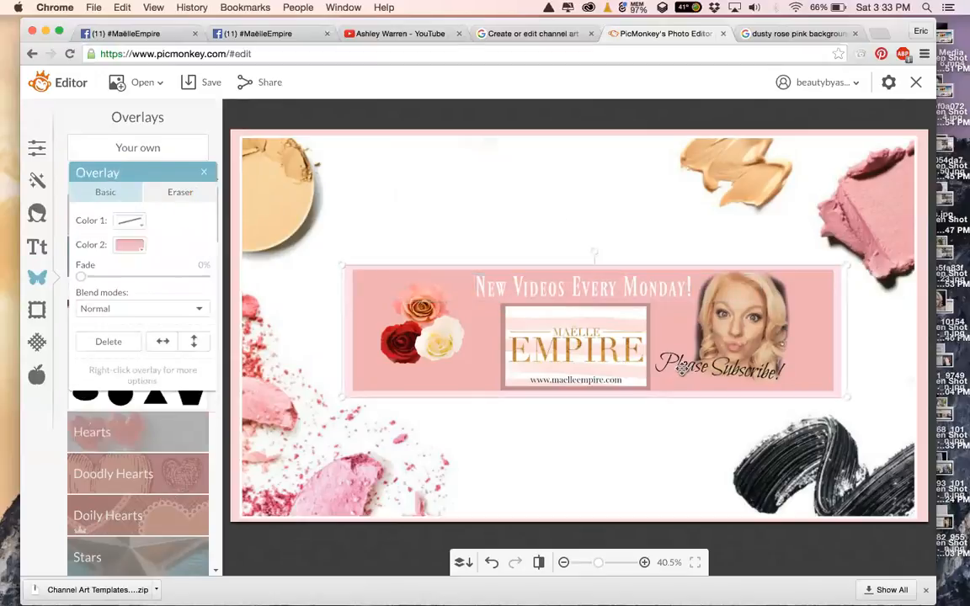
pyautogui.click(684, 428)
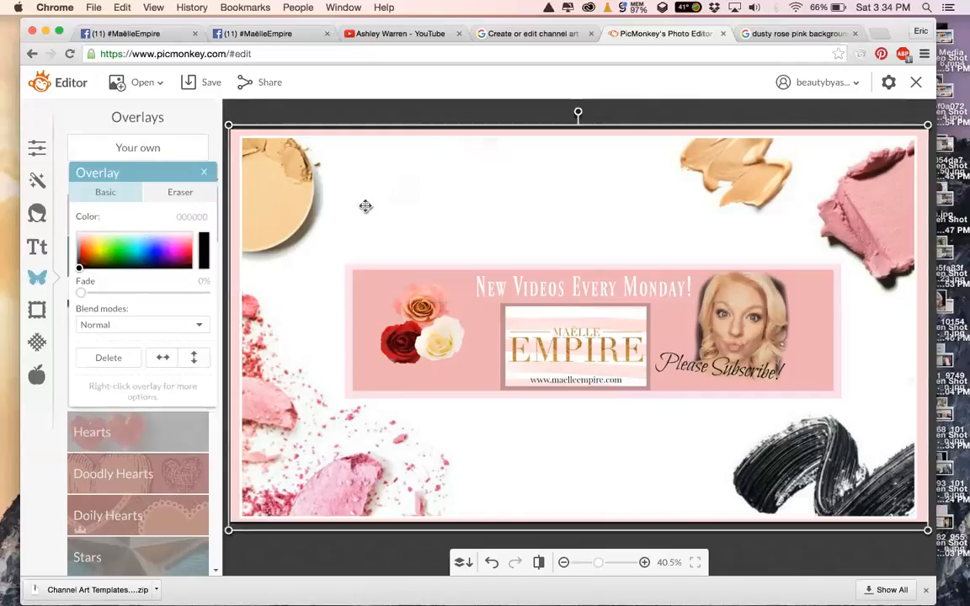
pyautogui.click(204, 172)
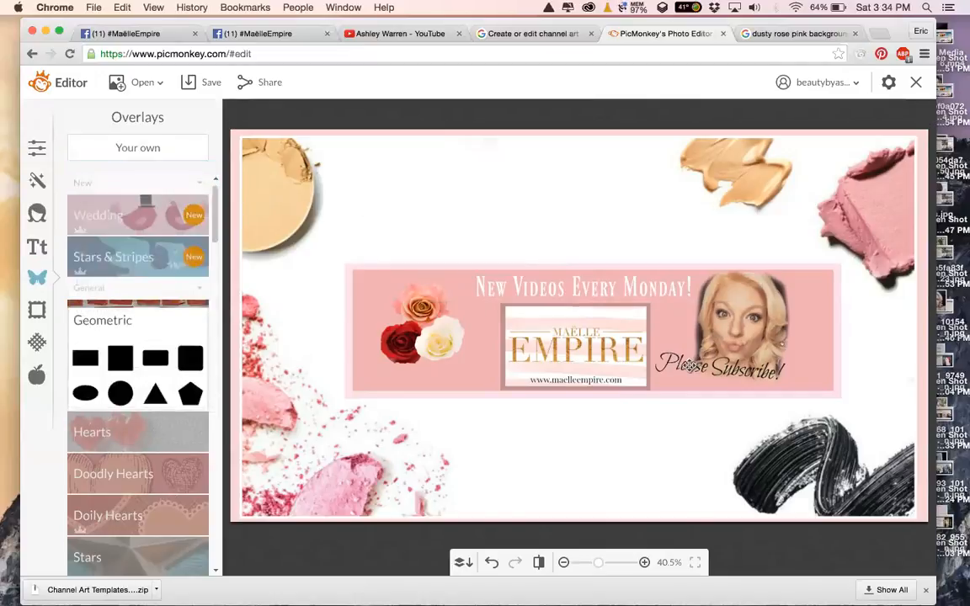
pyautogui.click(716, 349)
pyautogui.click(665, 472)
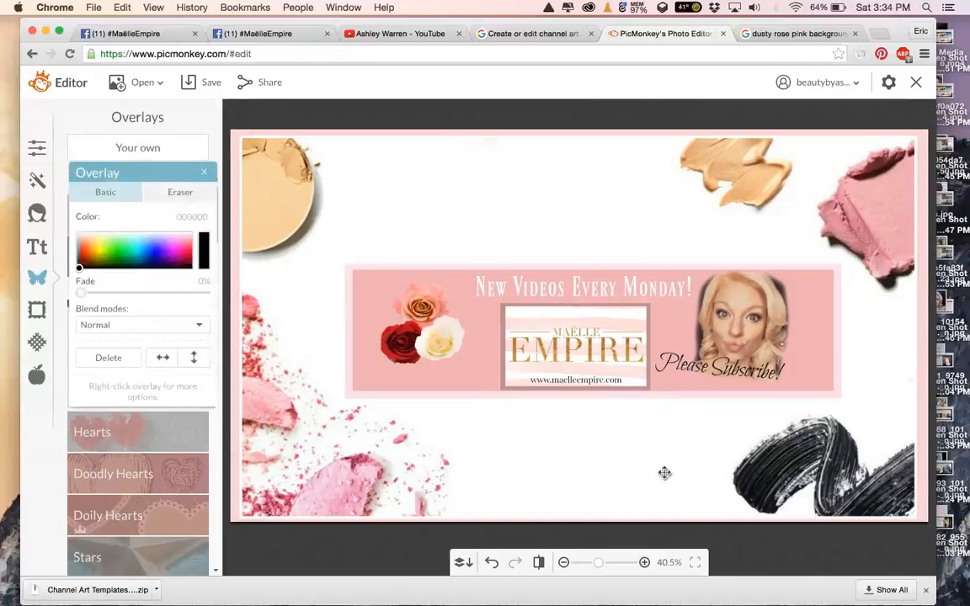
pyautogui.click(202, 173)
pyautogui.click(682, 365)
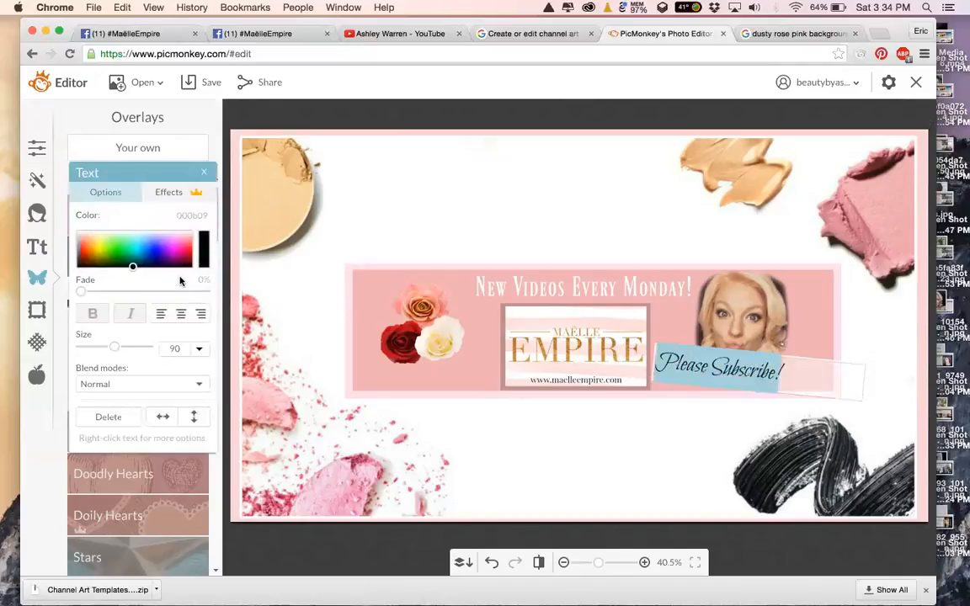
pyautogui.click(139, 235)
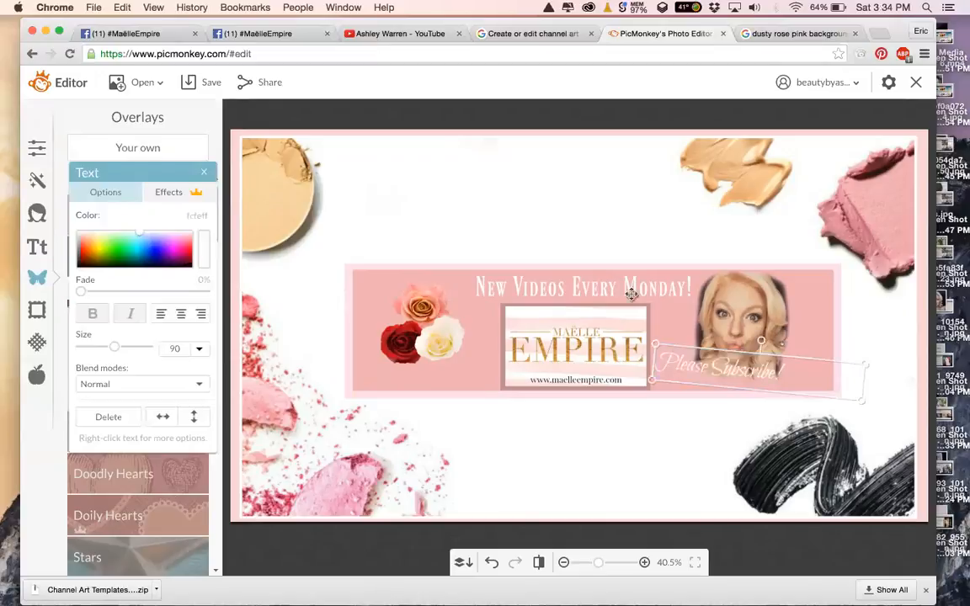
pyautogui.moveTo(721, 368); pyautogui.dragTo(736, 377)
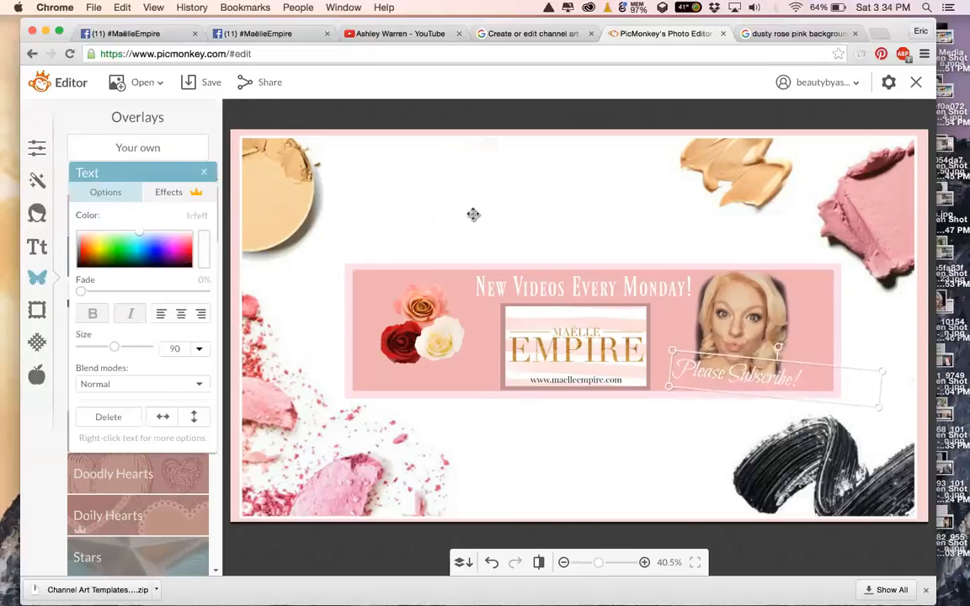
# Browse the overlay categories for a decoration, including Stars & Stripes, Wedding, Stars, Happ-icons, Critters, Buggles and Buttons.
pyautogui.click(204, 172)
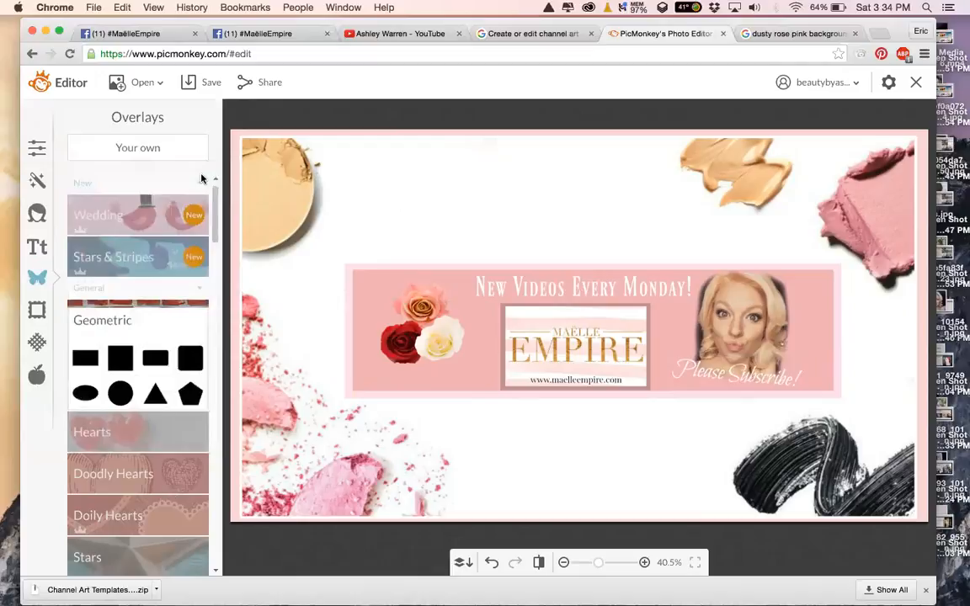
pyautogui.click(165, 247)
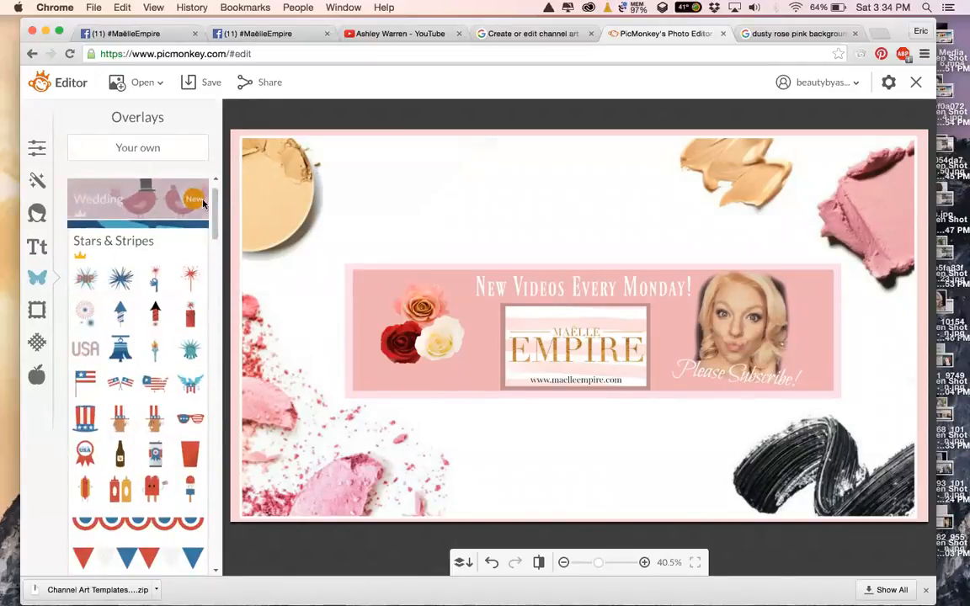
pyautogui.click(174, 209)
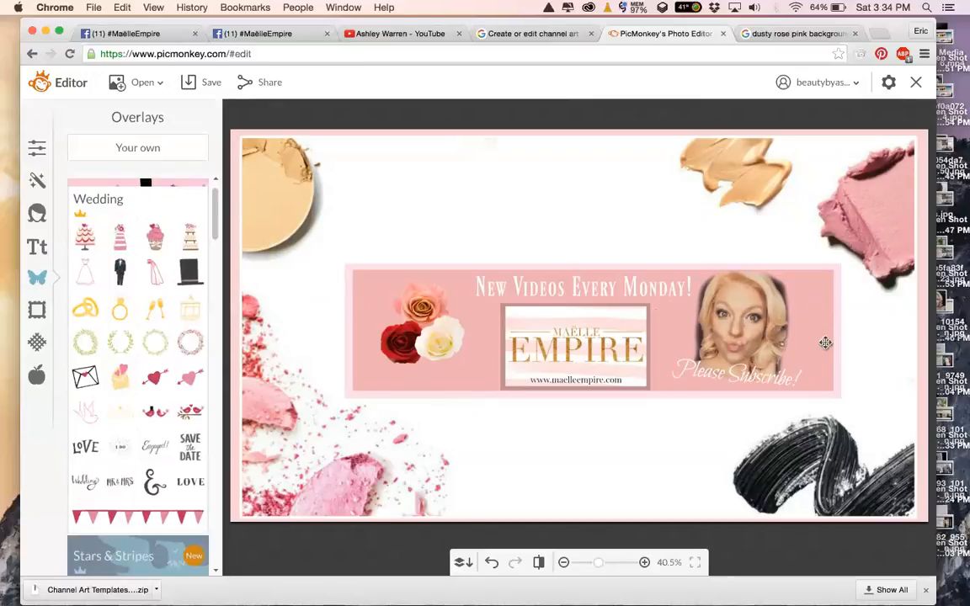
pyautogui.scroll(-5, 219, 239)
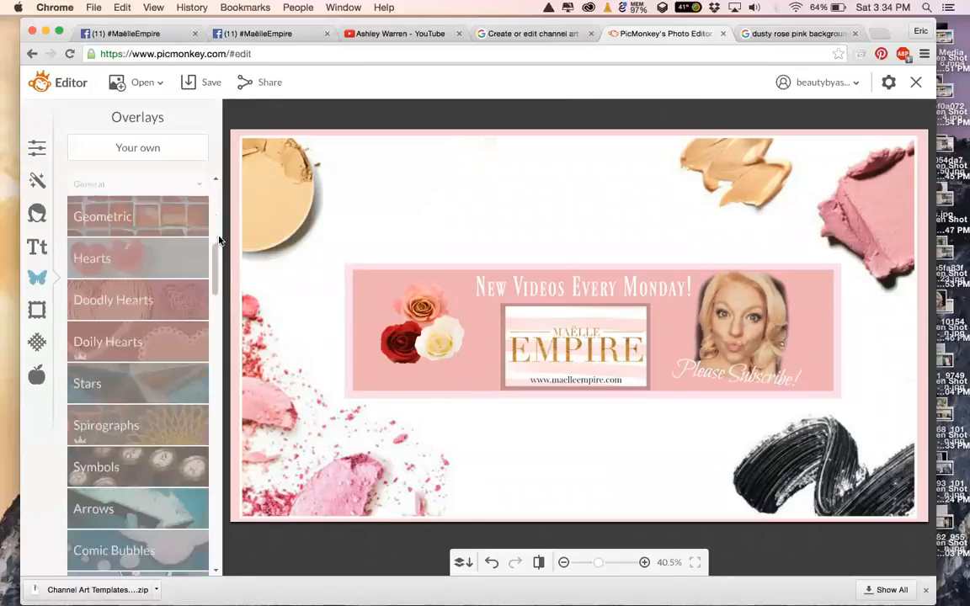
pyautogui.click(215, 304)
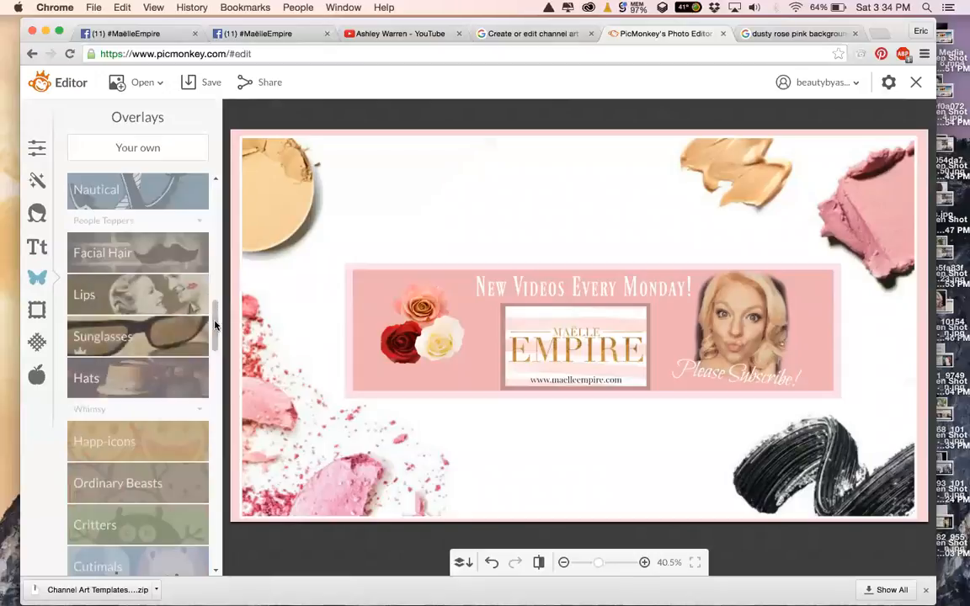
pyautogui.moveTo(215, 327); pyautogui.dragTo(215, 275)
pyautogui.click(124, 343)
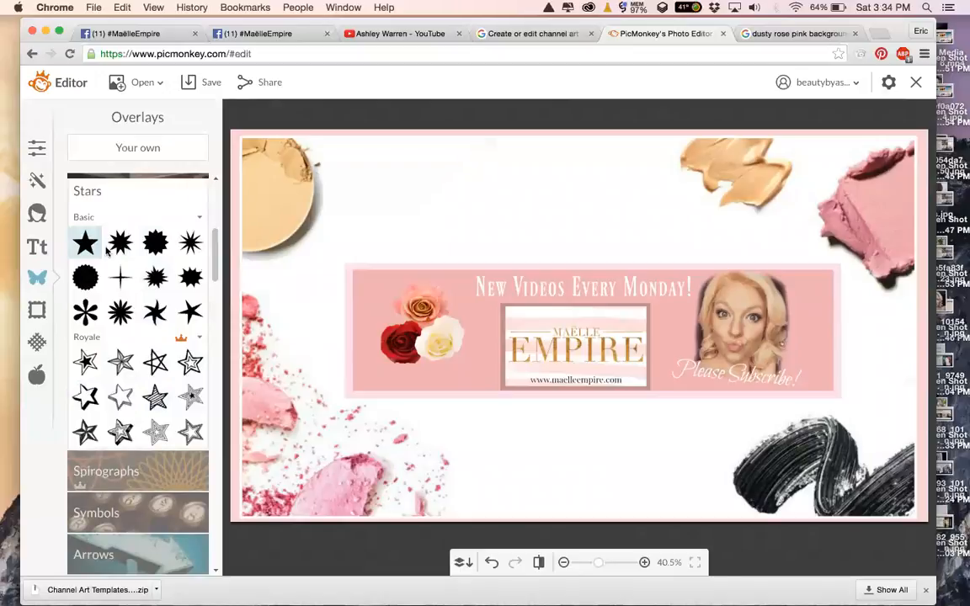
pyautogui.moveTo(216, 274); pyautogui.dragTo(217, 318)
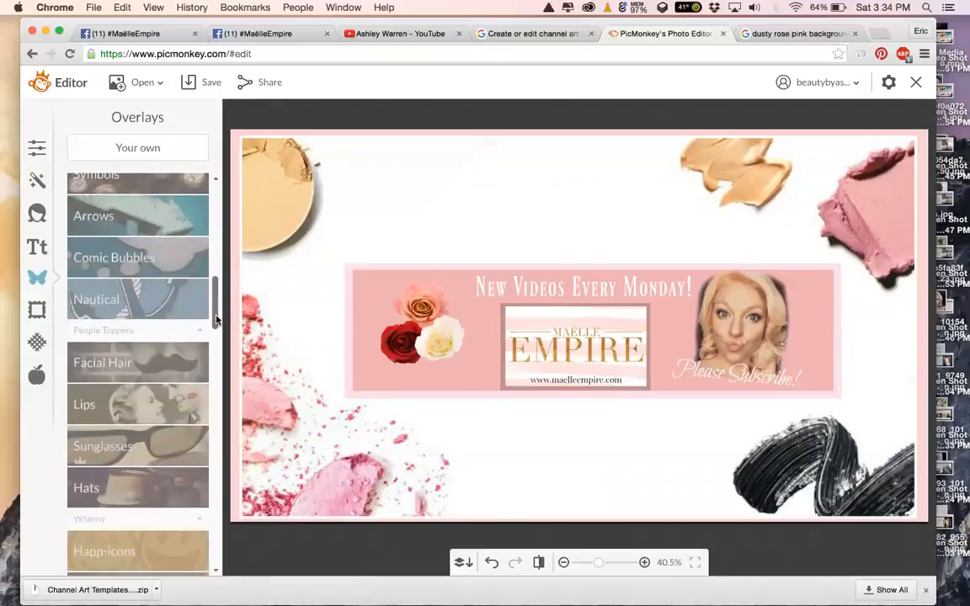
pyautogui.scroll(-5, 212, 312)
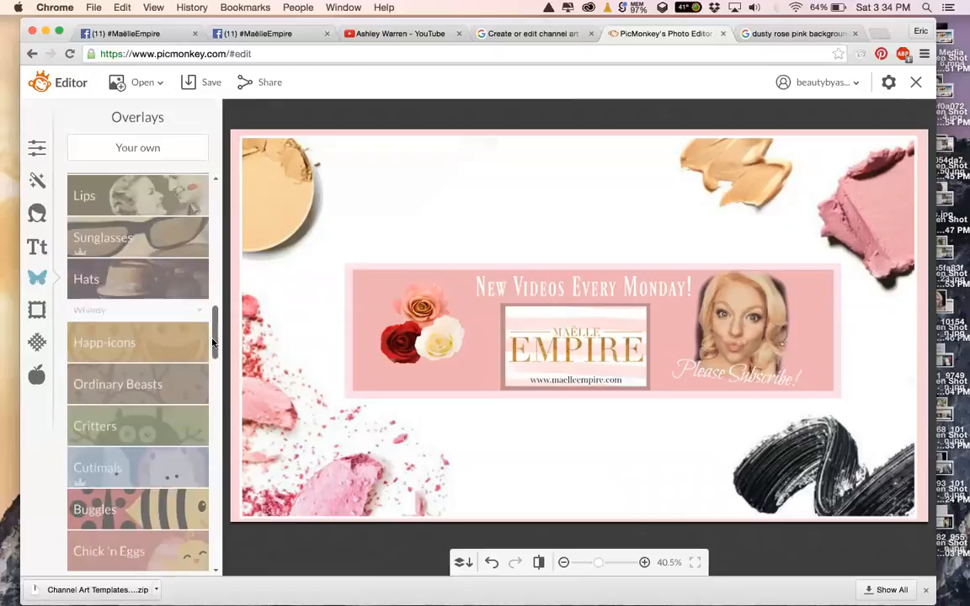
pyautogui.click(148, 253)
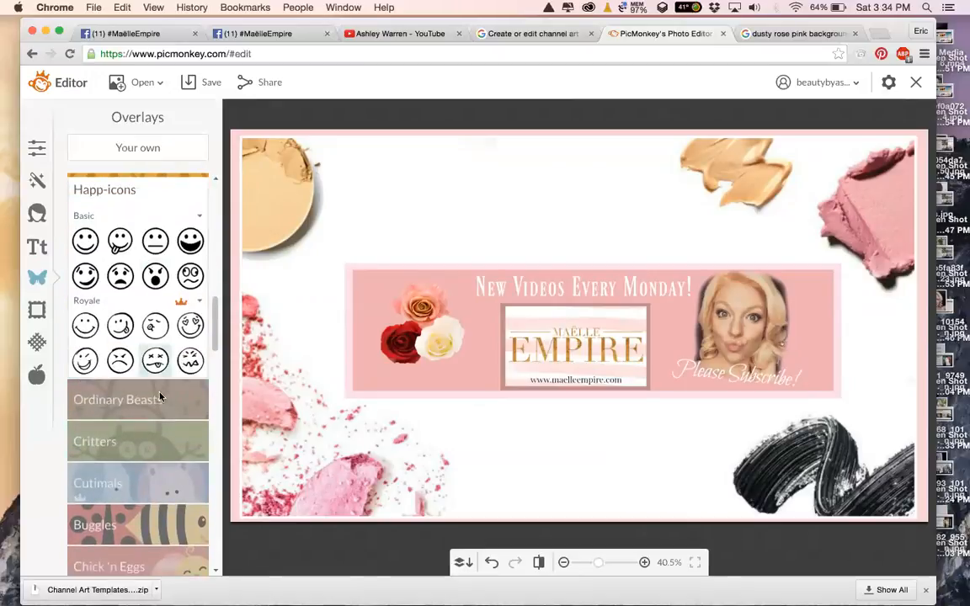
pyautogui.click(158, 362)
pyautogui.click(160, 359)
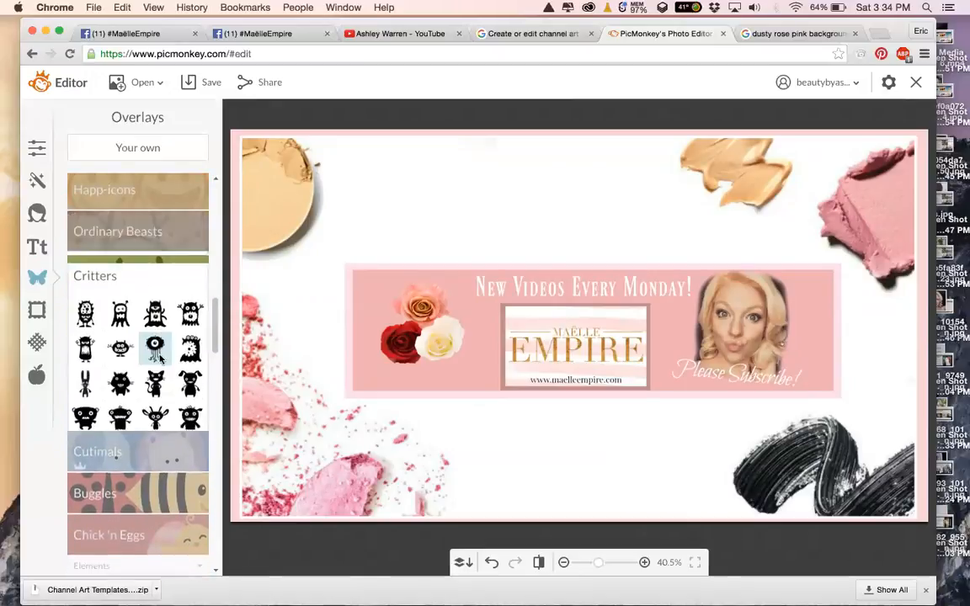
pyautogui.click(156, 442)
pyautogui.click(156, 430)
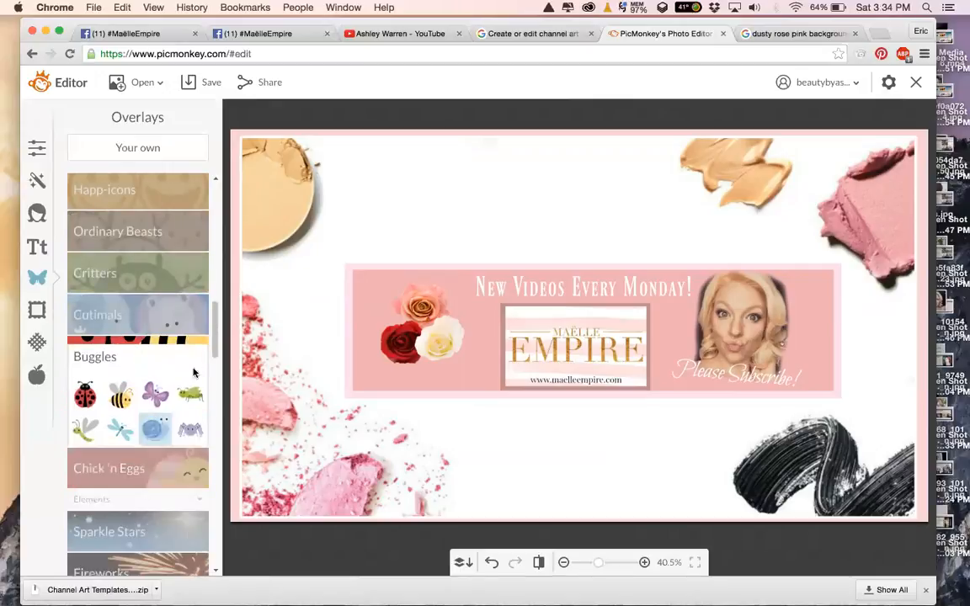
pyautogui.scroll(-5, 193, 305)
pyautogui.moveTo(215, 380); pyautogui.dragTo(215, 452)
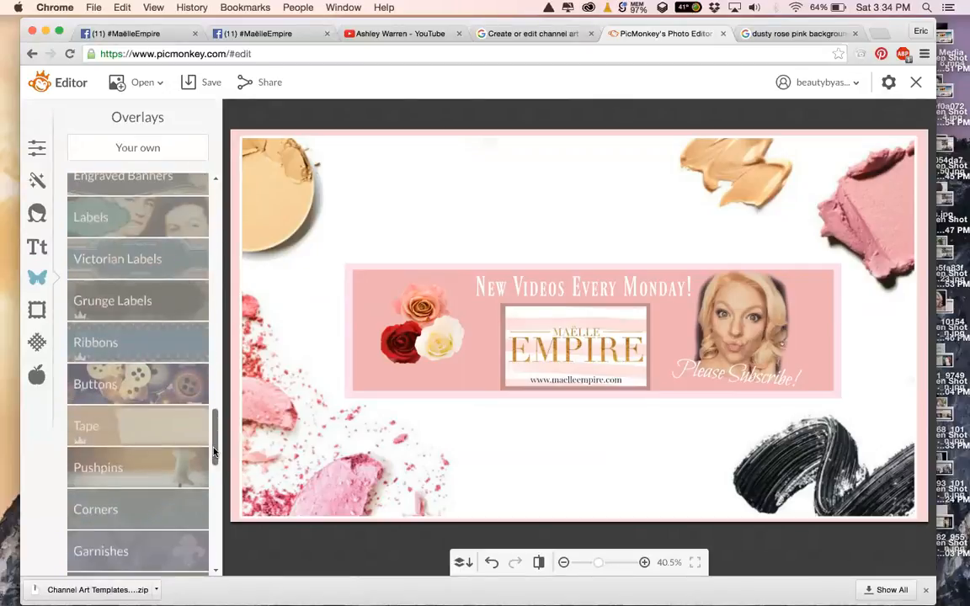
pyautogui.scroll(-3, 135, 354)
pyautogui.click(127, 275)
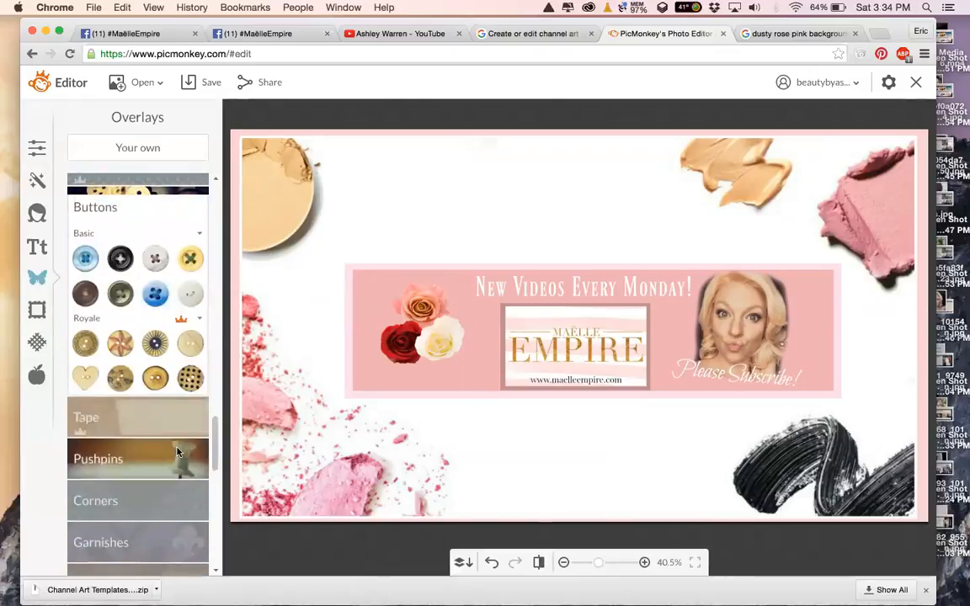
# Add the pale lavender Tape overlay and place it over the "Please Subscribe!" text.
pyautogui.scroll(-3, 160, 286)
pyautogui.click(165, 285)
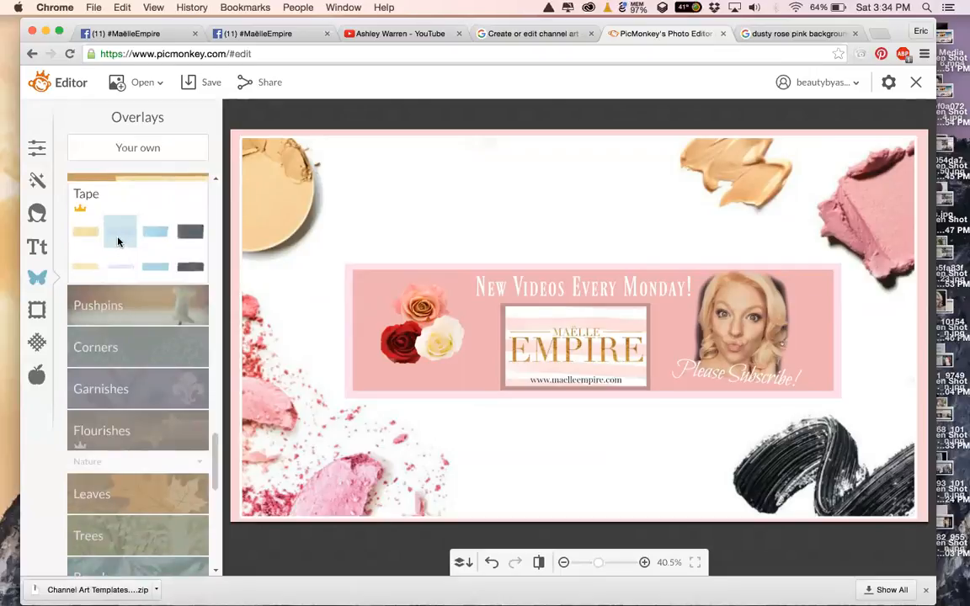
pyautogui.click(119, 229)
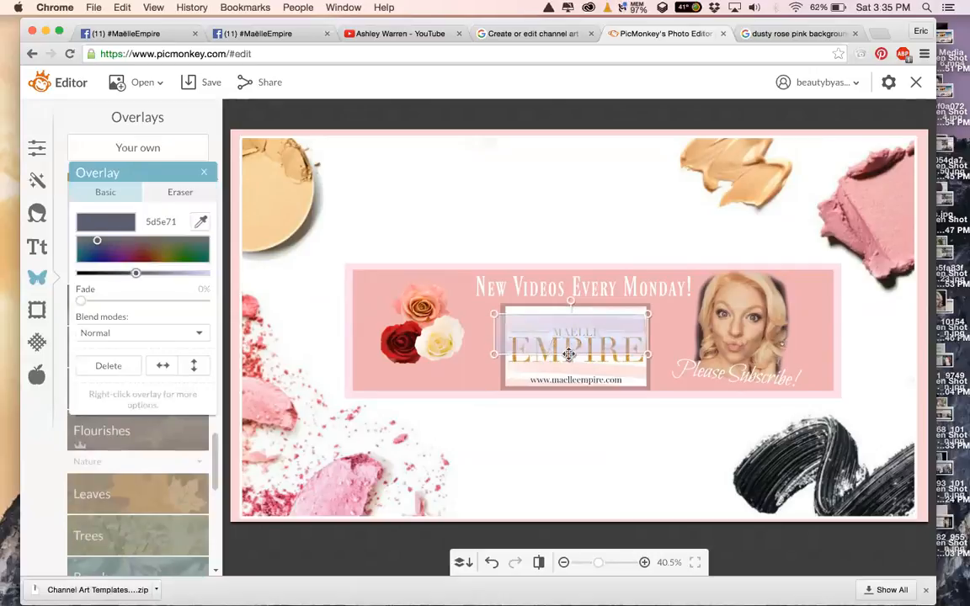
pyautogui.moveTo(569, 355); pyautogui.dragTo(747, 381)
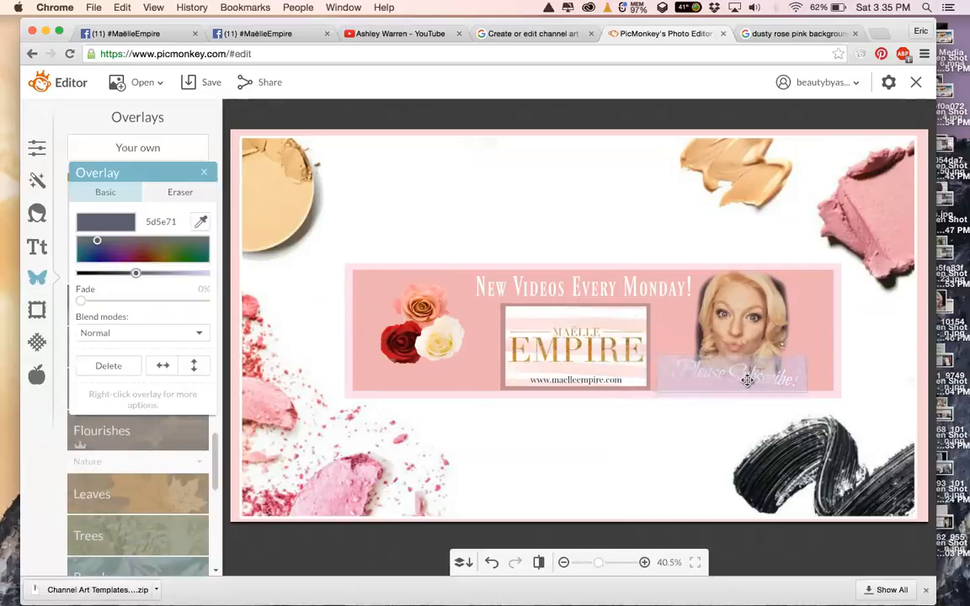
# Send the tape overlay backward repeatedly until it sits behind the "Please Subscribe!" text.
pyautogui.rightClick(749, 381)
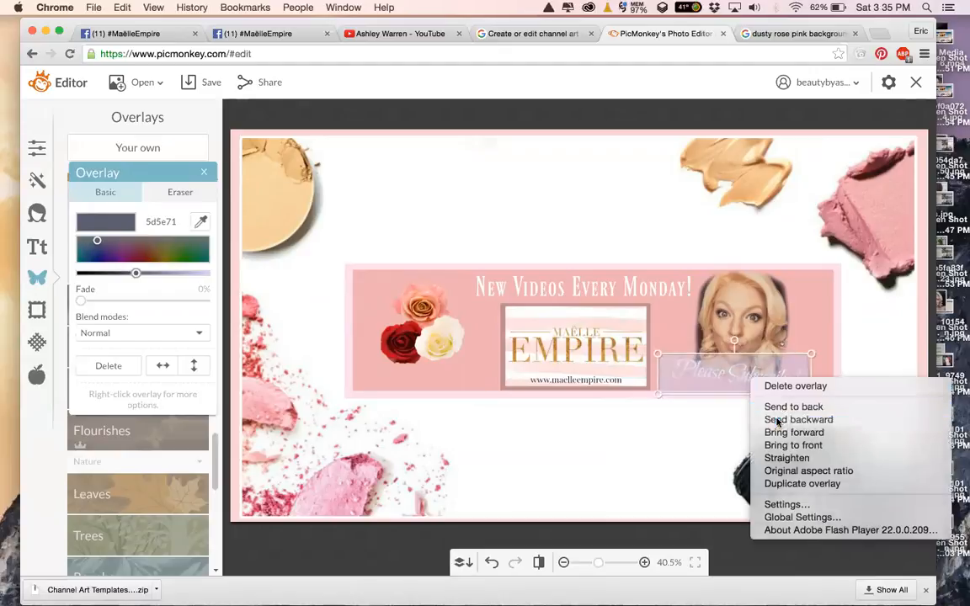
pyautogui.click(775, 419)
pyautogui.rightClick(757, 366)
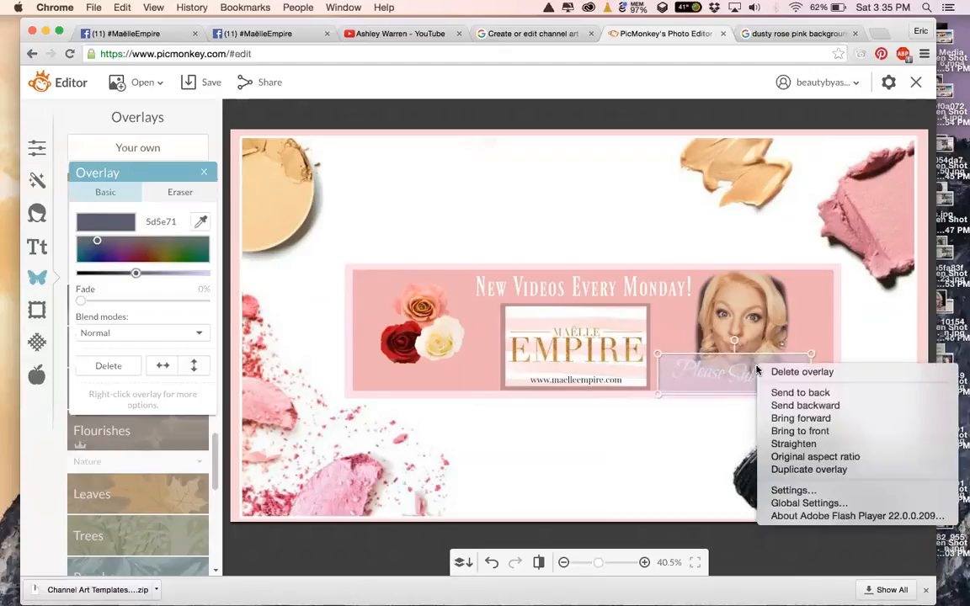
pyautogui.click(780, 402)
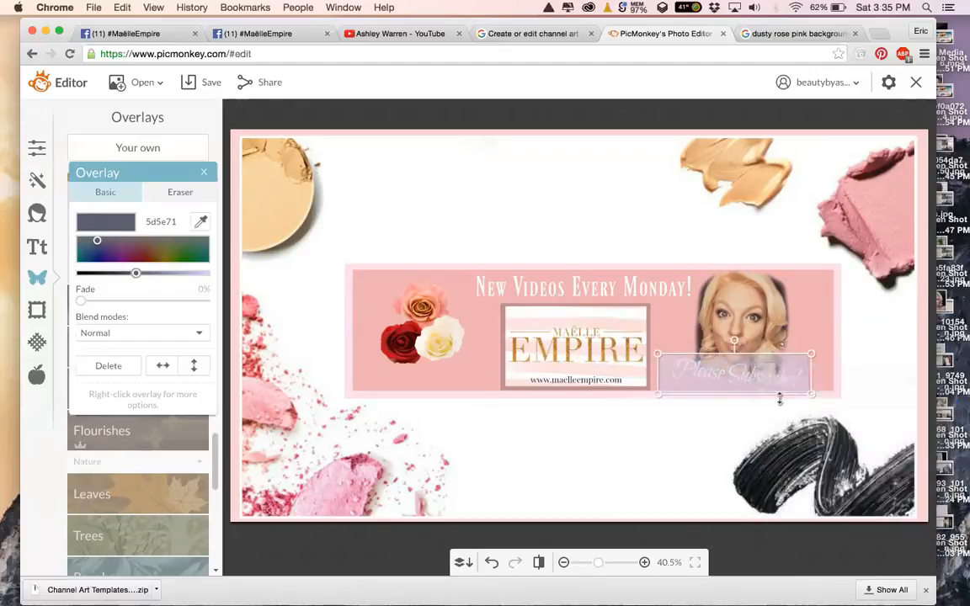
pyautogui.rightClick(752, 363)
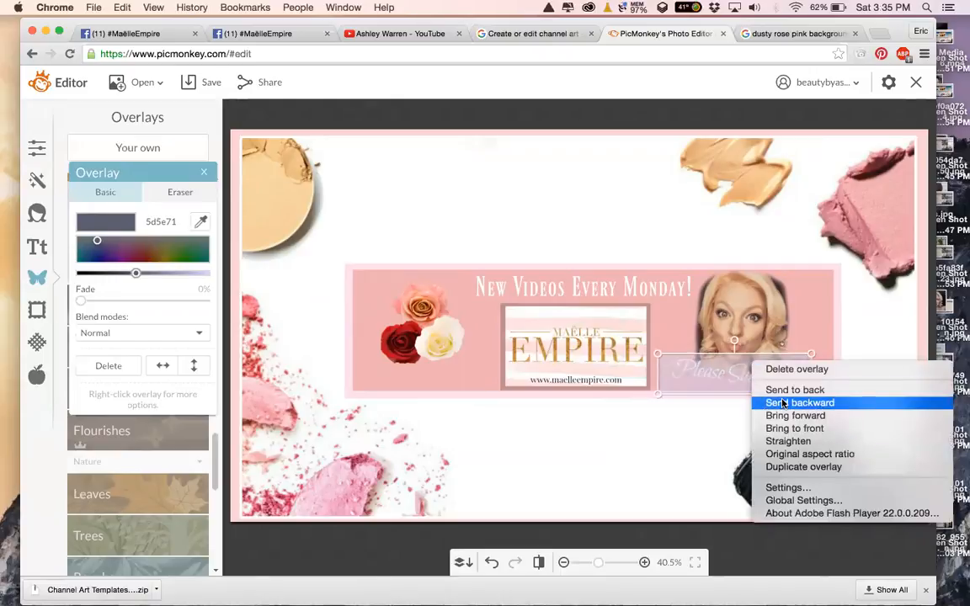
pyautogui.click(783, 404)
pyautogui.rightClick(756, 386)
pyautogui.click(779, 422)
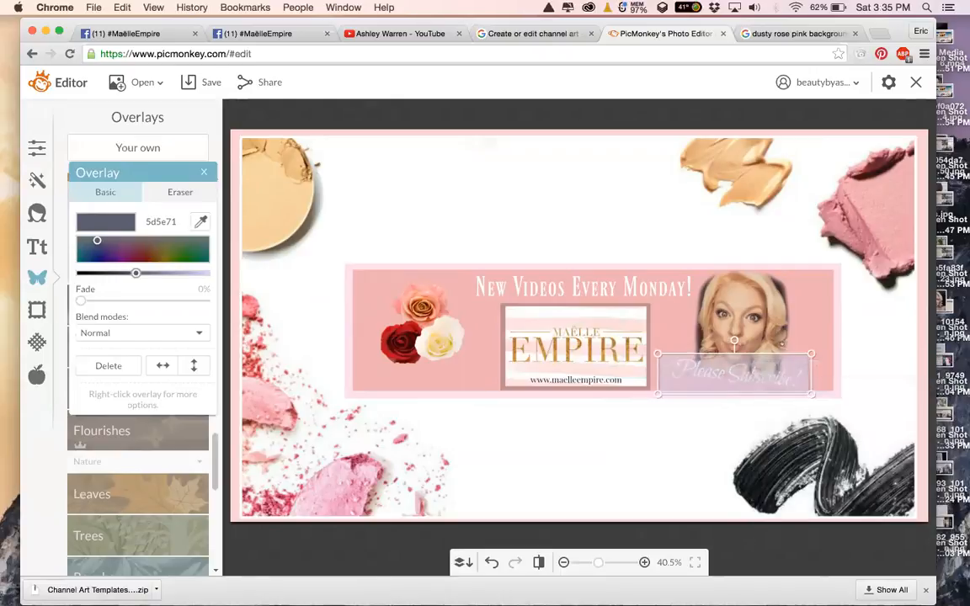
pyautogui.rightClick(742, 374)
pyautogui.click(780, 418)
# Rotate the tape slightly to match the slanted "Please Subscribe!" text, nudge it to centre it behind the words, and deselect it.
pyautogui.moveTo(736, 339); pyautogui.dragTo(740, 339)
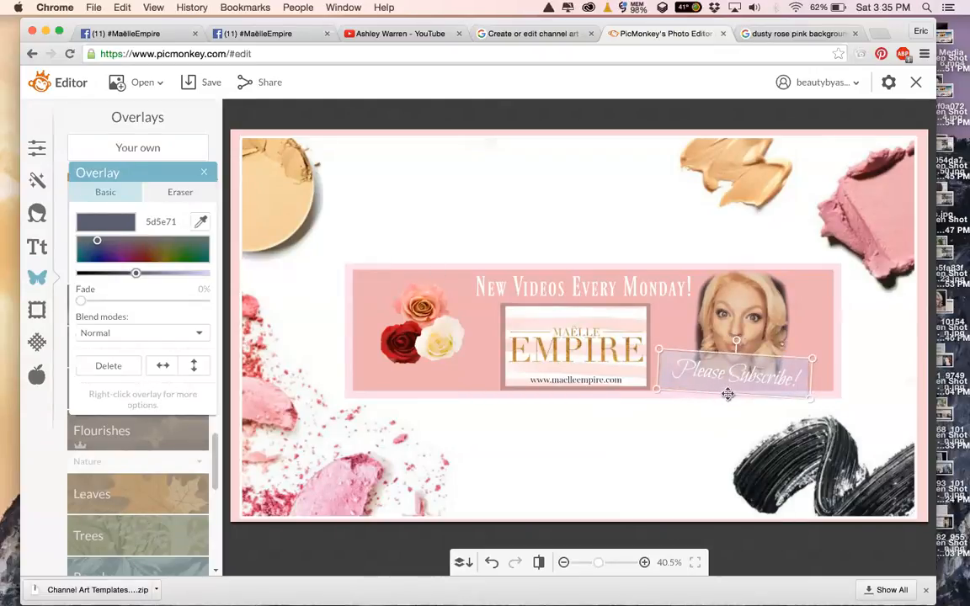
pyautogui.click(728, 427)
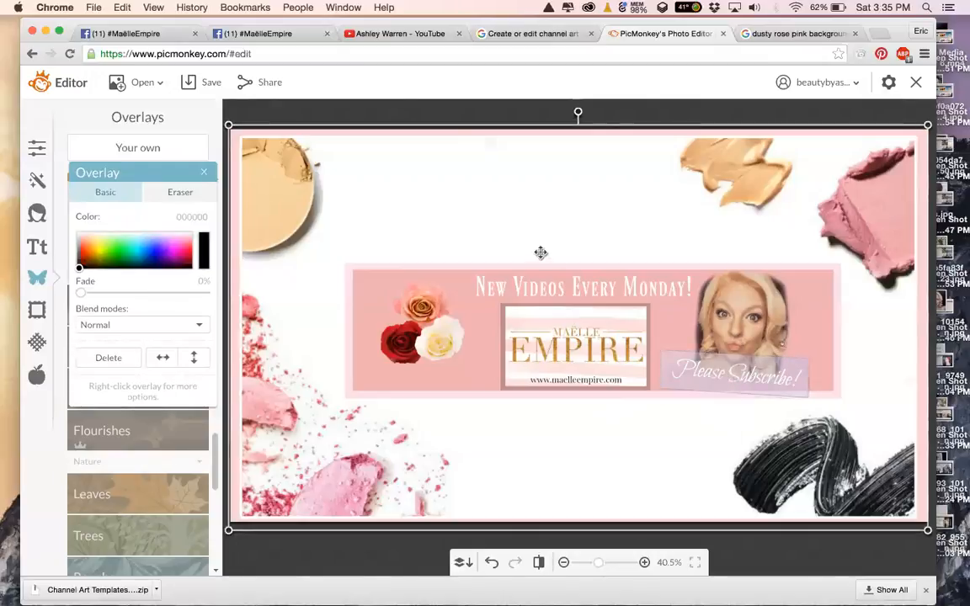
pyautogui.click(204, 173)
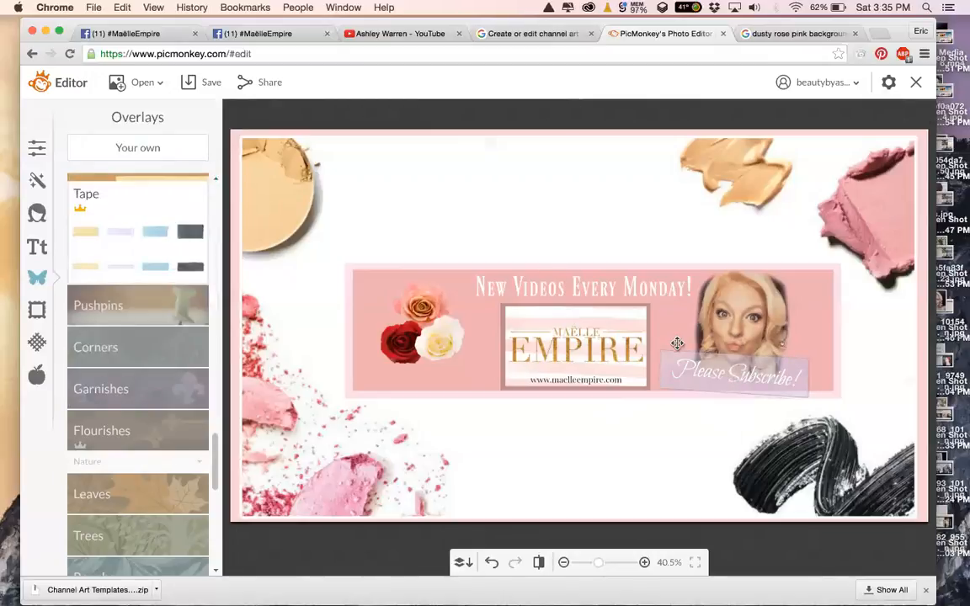
pyautogui.click(665, 384)
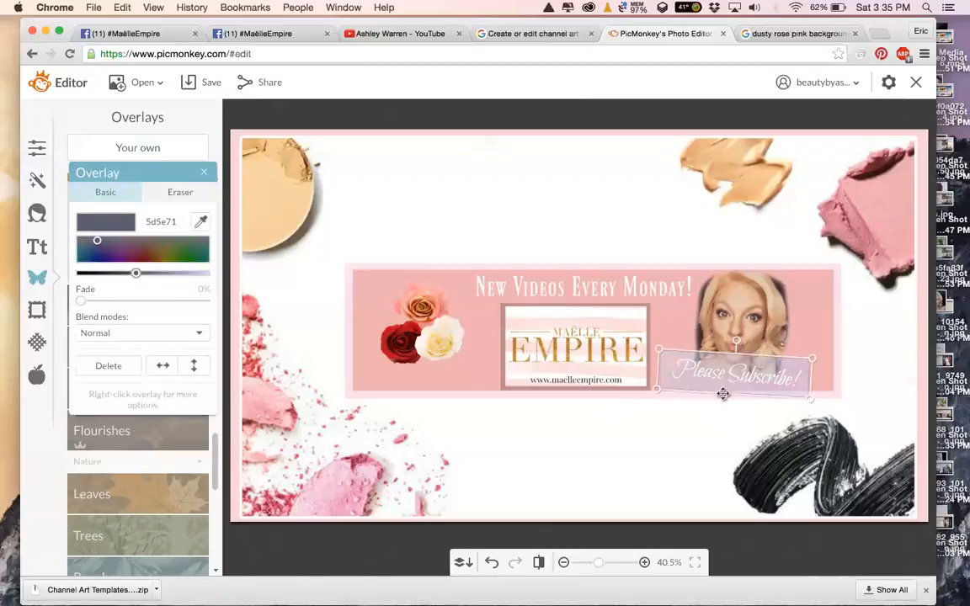
pyautogui.moveTo(725, 394); pyautogui.dragTo(745, 370)
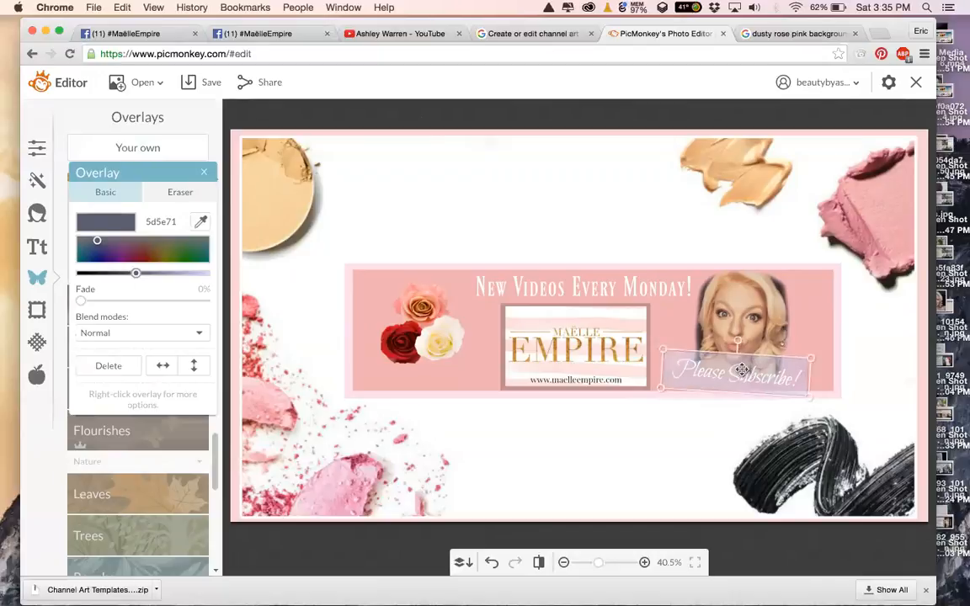
pyautogui.click(635, 227)
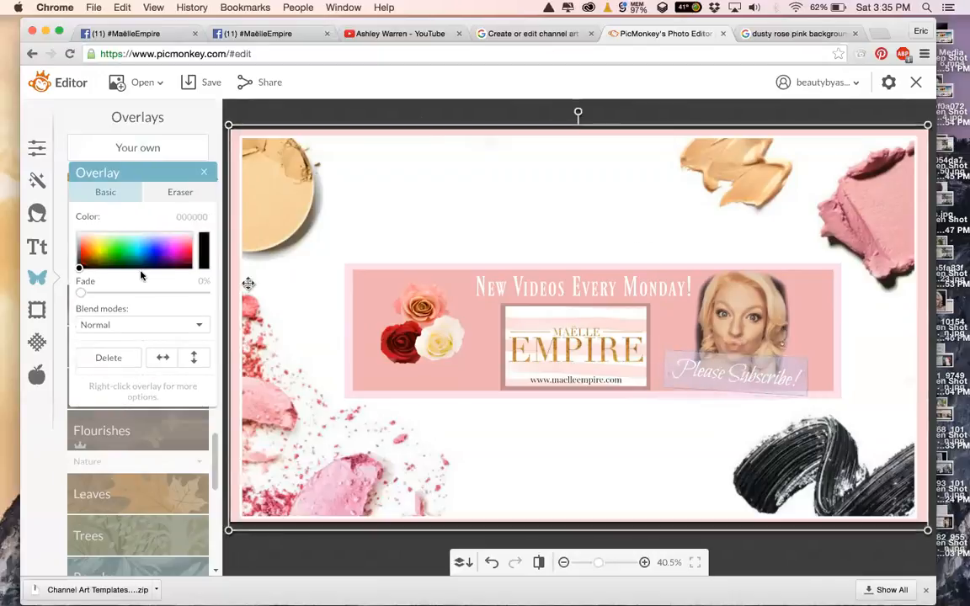
pyautogui.click(204, 173)
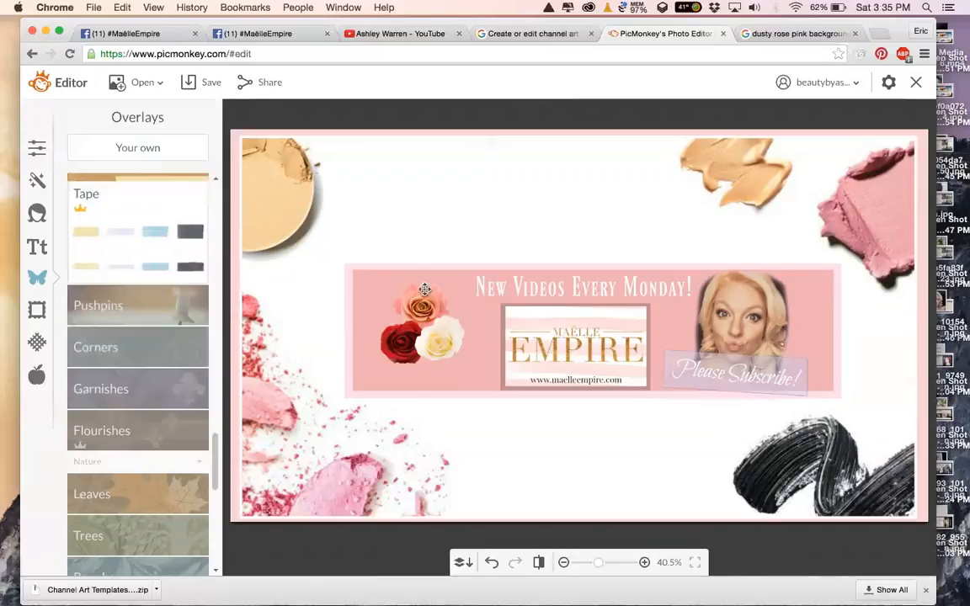
# Try recolouring the tape behind "Please Subscribe!" dark red (711113) and a sampled peach tone (ffd4a6).
pyautogui.click(792, 362)
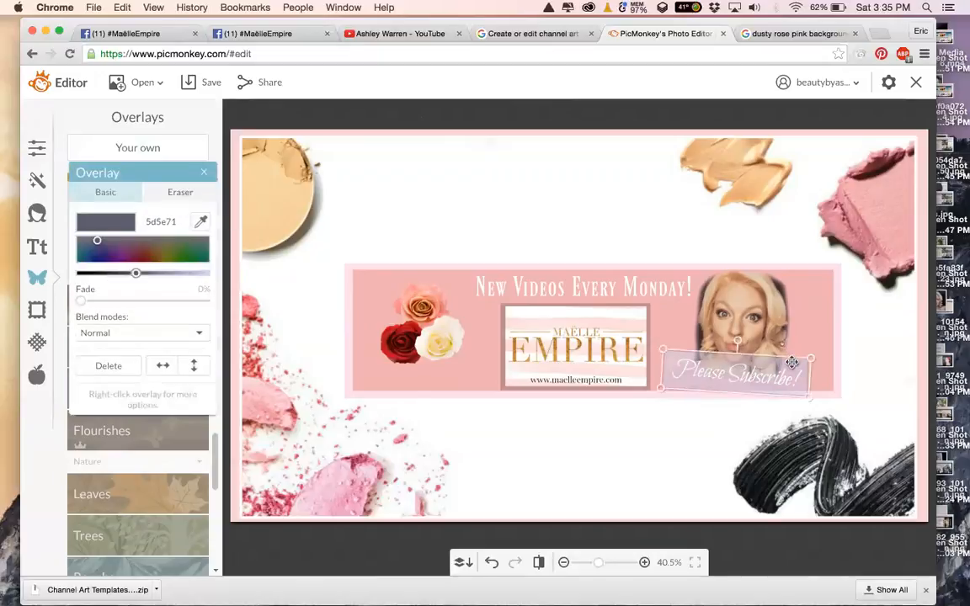
pyautogui.click(157, 249)
pyautogui.moveTo(165, 251)
pyautogui.mouseDown()
pyautogui.moveTo(183, 253)
pyautogui.moveTo(116, 257)
pyautogui.moveTo(162, 258)
pyautogui.moveTo(141, 260)
pyautogui.mouseUp()
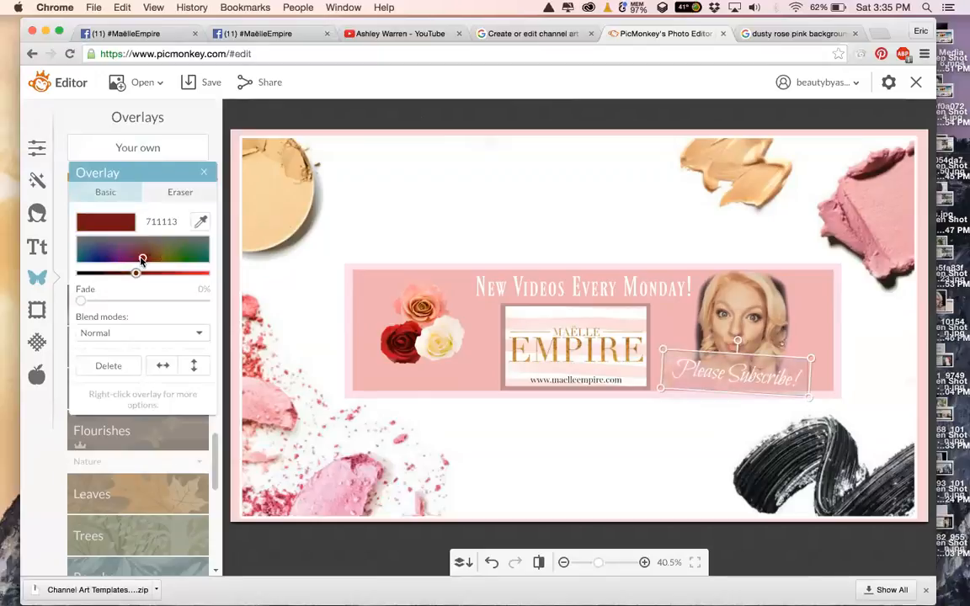
pyautogui.click(205, 221)
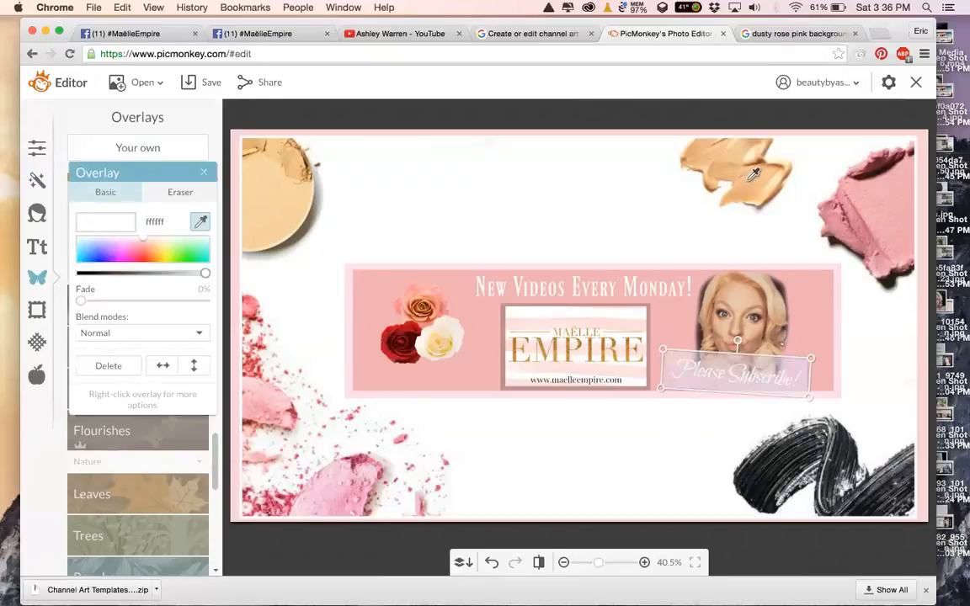
pyautogui.moveTo(196, 264); pyautogui.dragTo(240, 281)
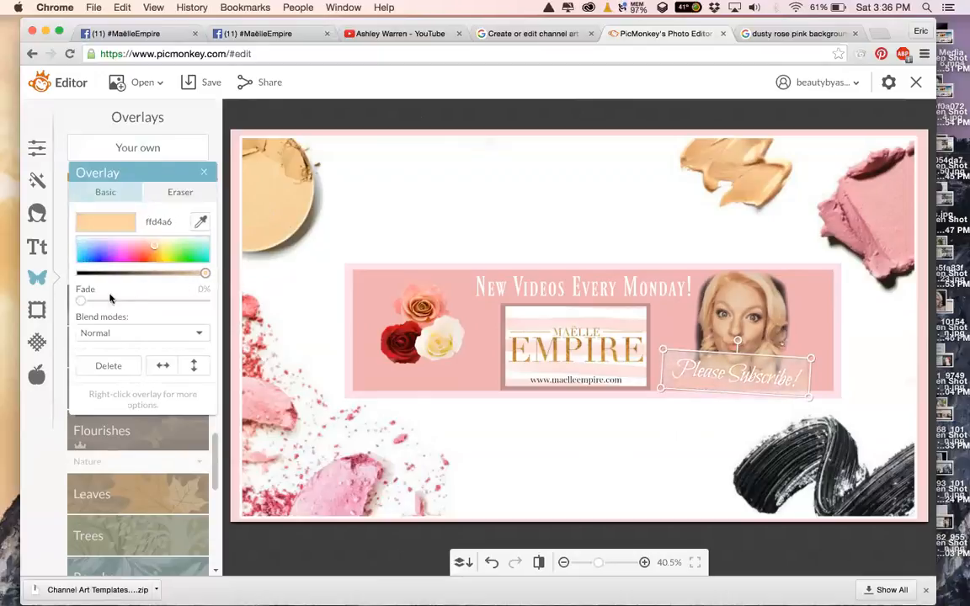
# Try an 81% fade on the tape, return it to 0%, and recolour the tape yellow-green (edff8b).
pyautogui.moveTo(126, 303); pyautogui.dragTo(179, 311)
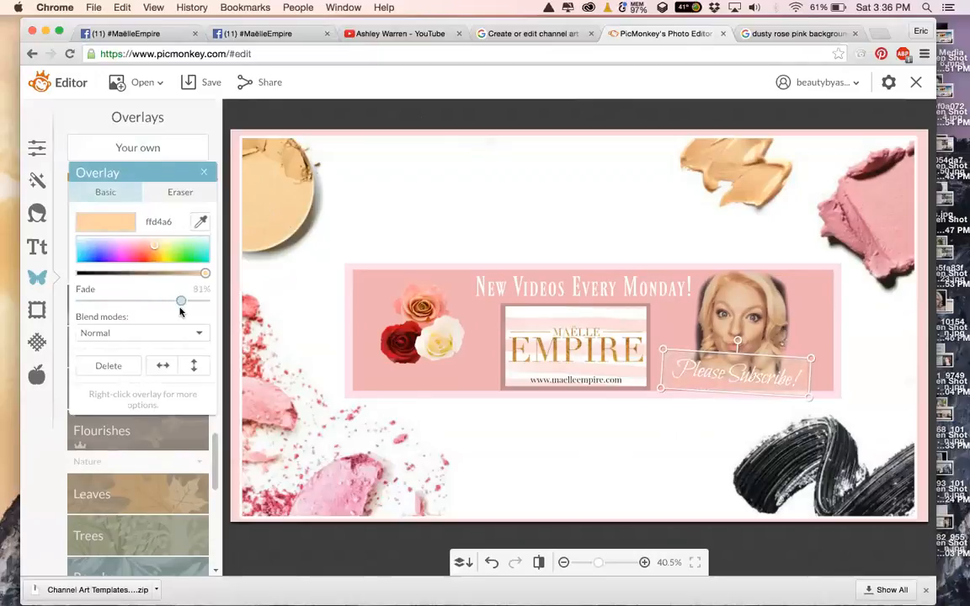
pyautogui.moveTo(104, 319); pyautogui.dragTo(51, 293)
pyautogui.moveTo(182, 261)
pyautogui.mouseDown()
pyautogui.moveTo(198, 260)
pyautogui.moveTo(168, 247)
pyautogui.mouseUp()
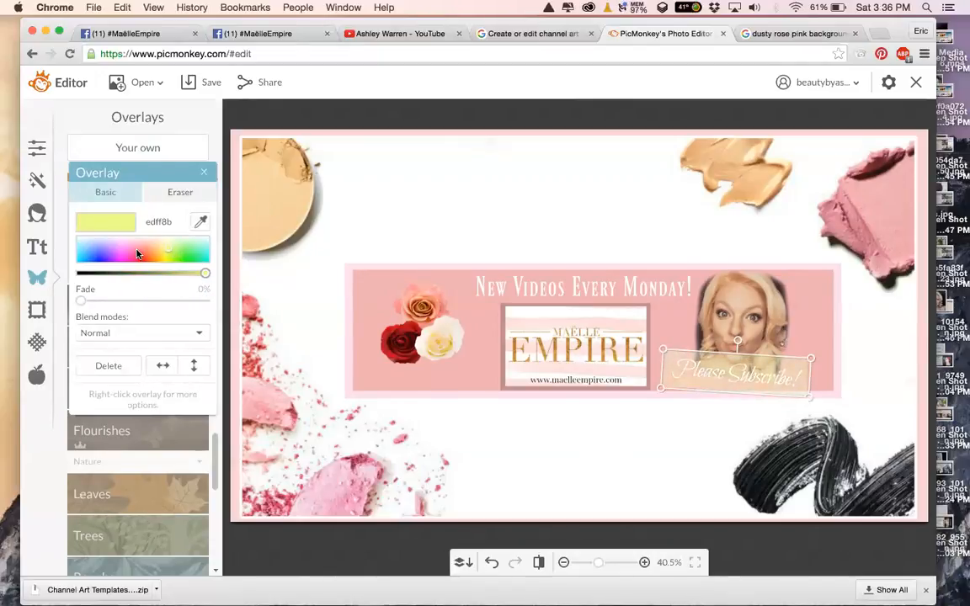
pyautogui.click(204, 174)
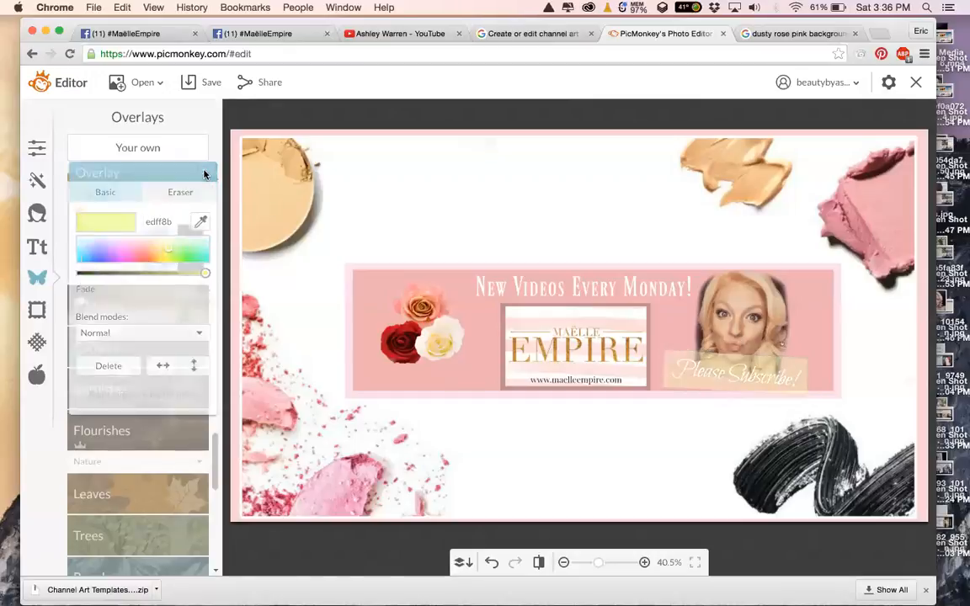
# Fine-tune the yellow-green tape's size and position so it fits closely behind the "Please Subscribe!" text, and deselect it.
pyautogui.click(731, 364)
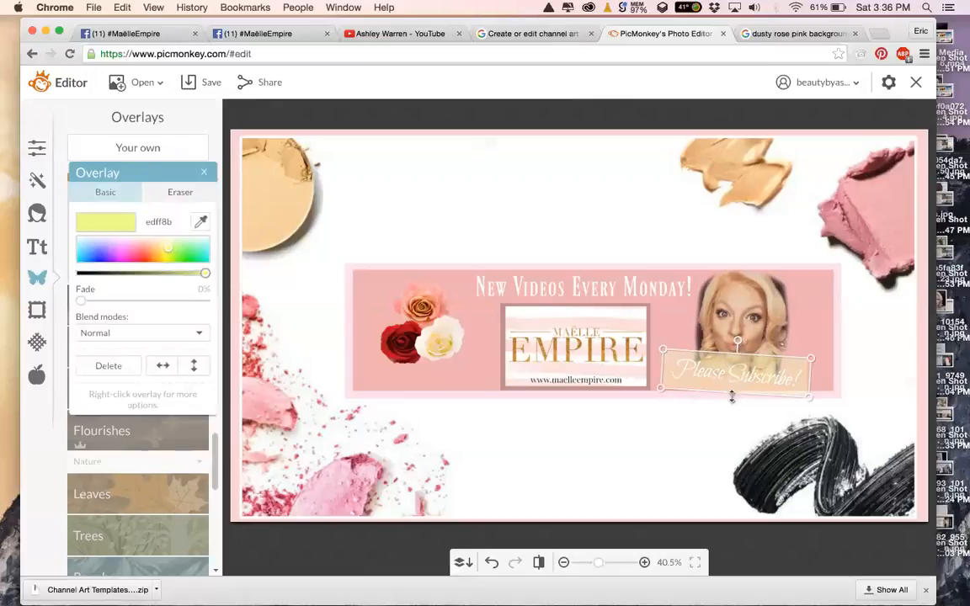
pyautogui.moveTo(732, 396); pyautogui.dragTo(732, 396)
pyautogui.moveTo(680, 351); pyautogui.dragTo(682, 349)
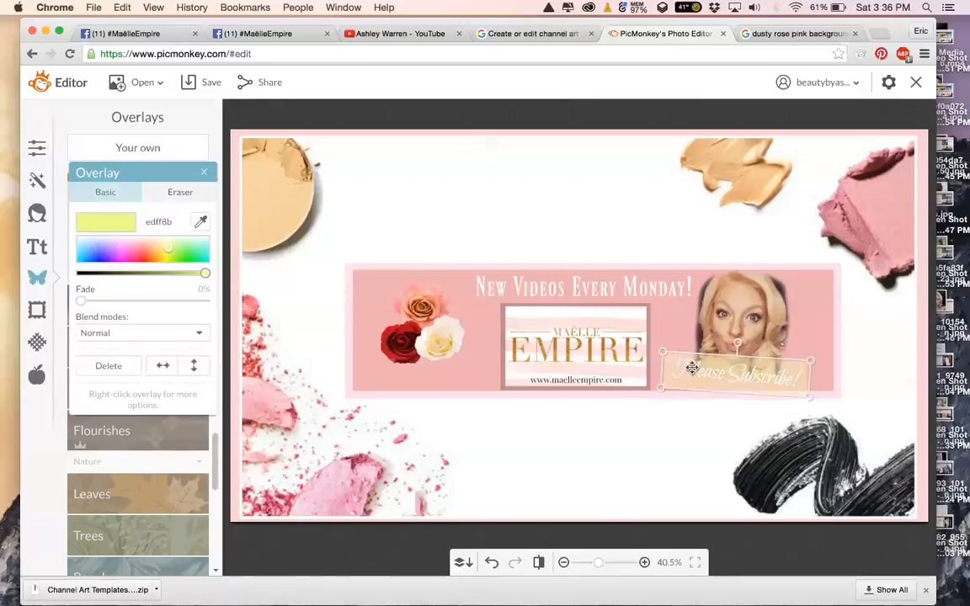
pyautogui.moveTo(724, 396)
pyautogui.mouseDown()
pyautogui.moveTo(730, 420)
pyautogui.moveTo(732, 396)
pyautogui.mouseUp()
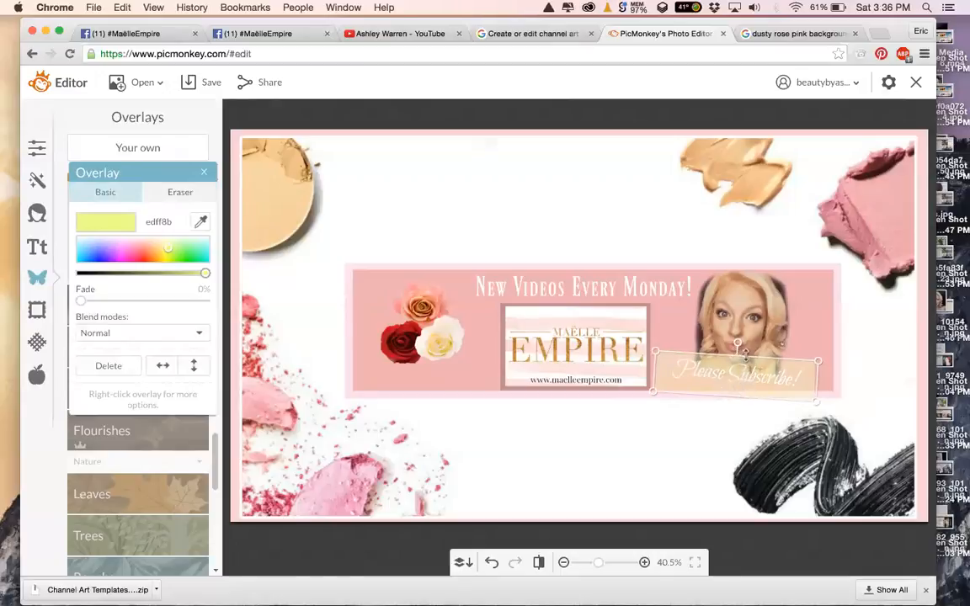
pyautogui.moveTo(745, 355); pyautogui.dragTo(755, 389)
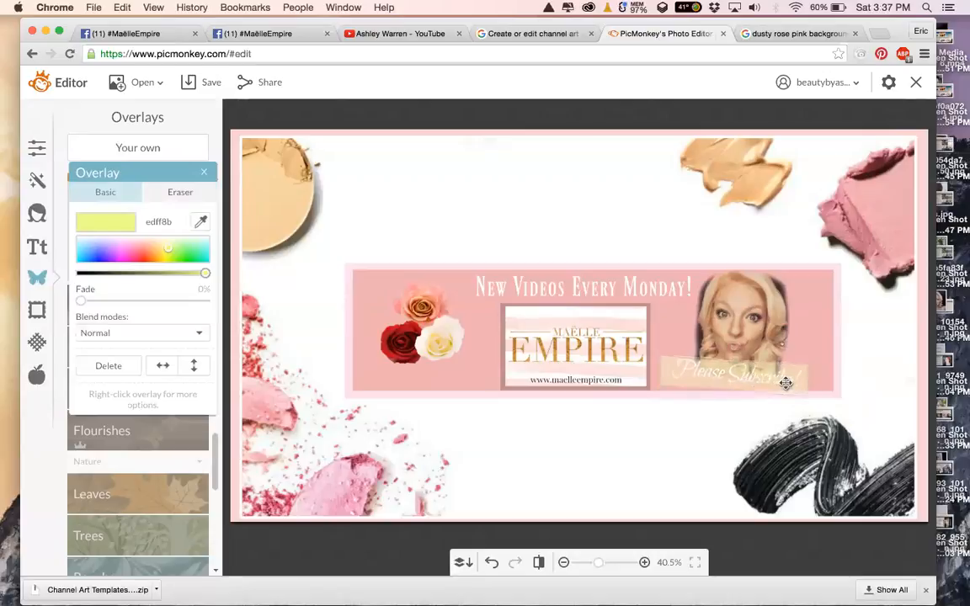
pyautogui.click(786, 383)
pyautogui.moveTo(772, 392); pyautogui.dragTo(773, 384)
pyautogui.moveTo(772, 381); pyautogui.dragTo(737, 348)
pyautogui.click(746, 403)
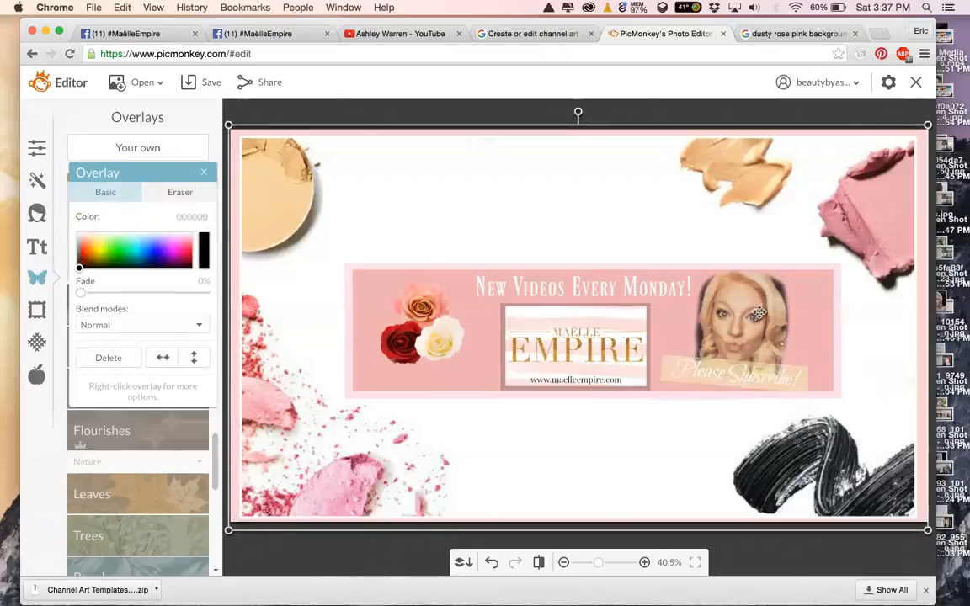
pyautogui.click(207, 173)
# Shrink the woman's portrait slightly, reposition it above the "Please Subscribe!" tape, and deselect it.
pyautogui.click(747, 303)
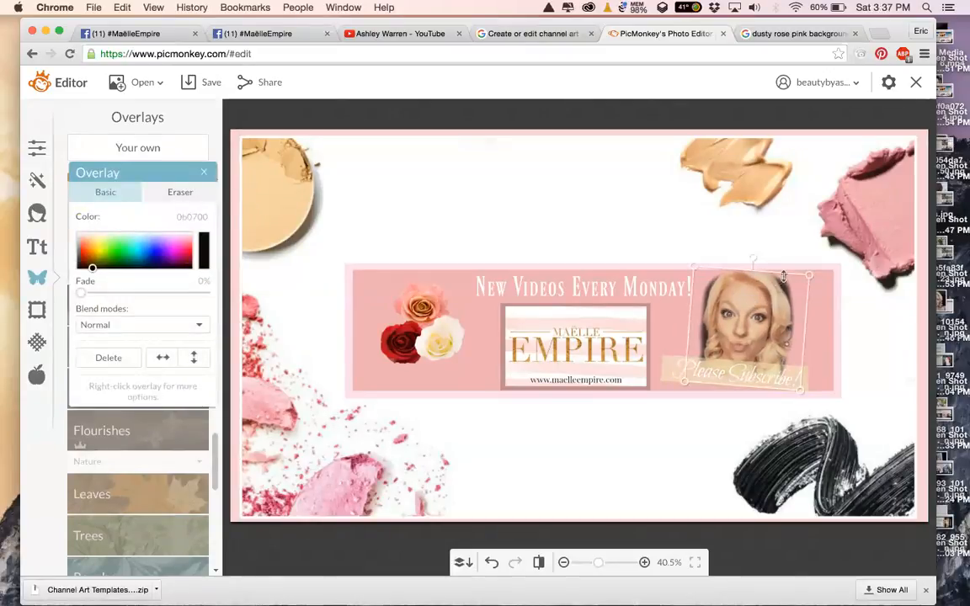
pyautogui.moveTo(761, 304); pyautogui.dragTo(763, 302)
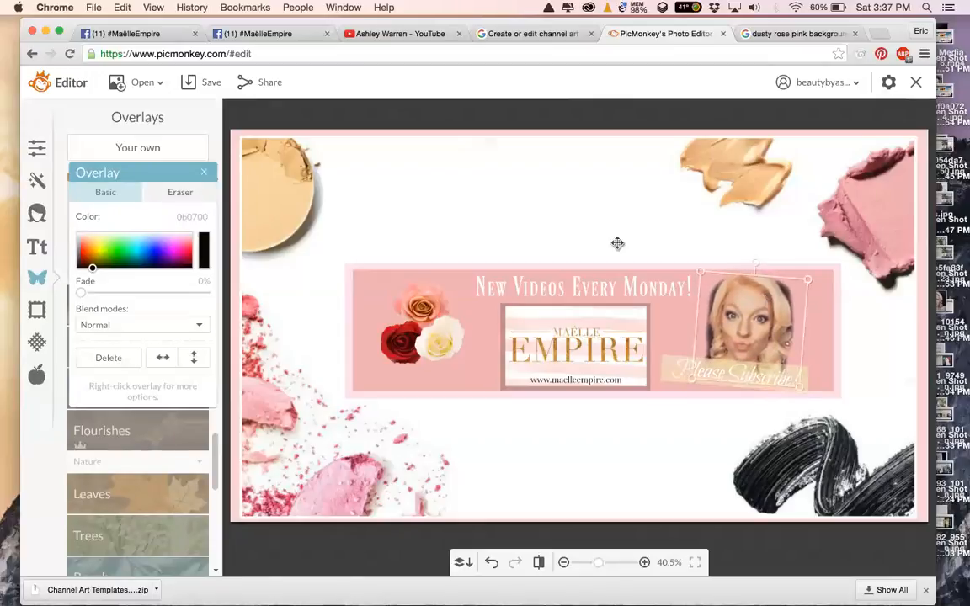
pyautogui.click(203, 173)
# Add a Geometric circle overlay, move it over the woman's portrait, and enlarge it to cover the portrait.
pyautogui.scroll(10, 214, 182)
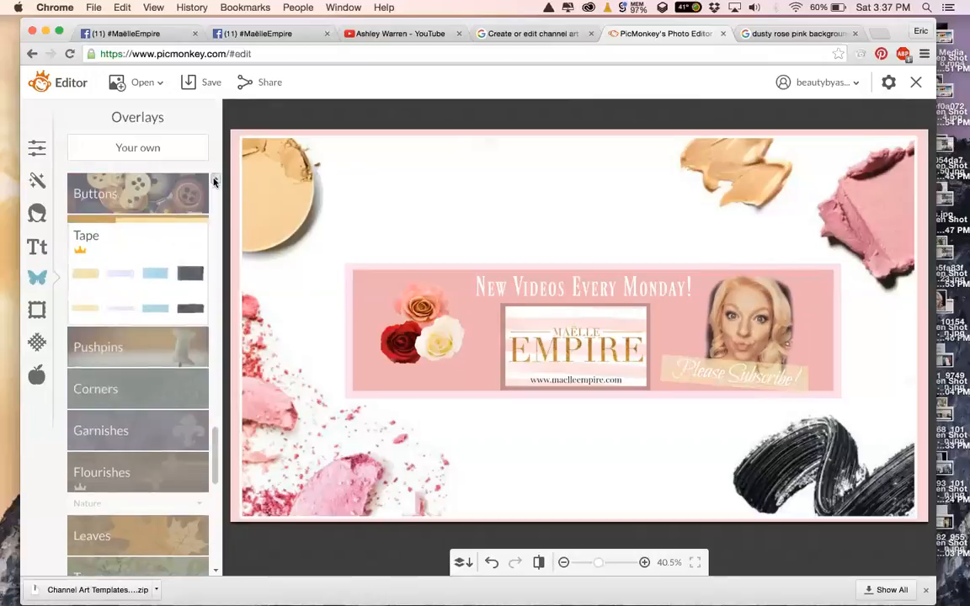
pyautogui.scroll(5, 177, 296)
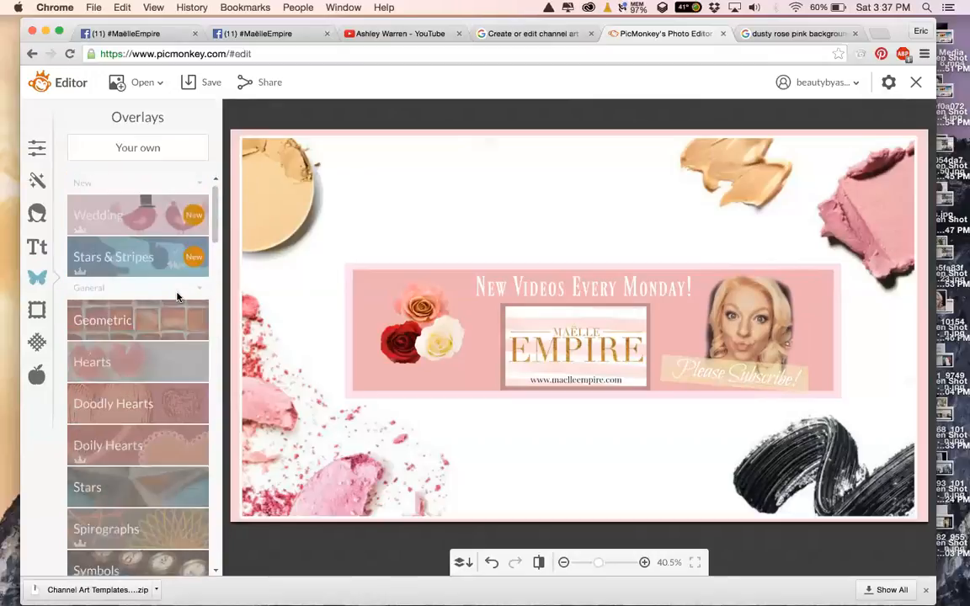
pyautogui.click(113, 334)
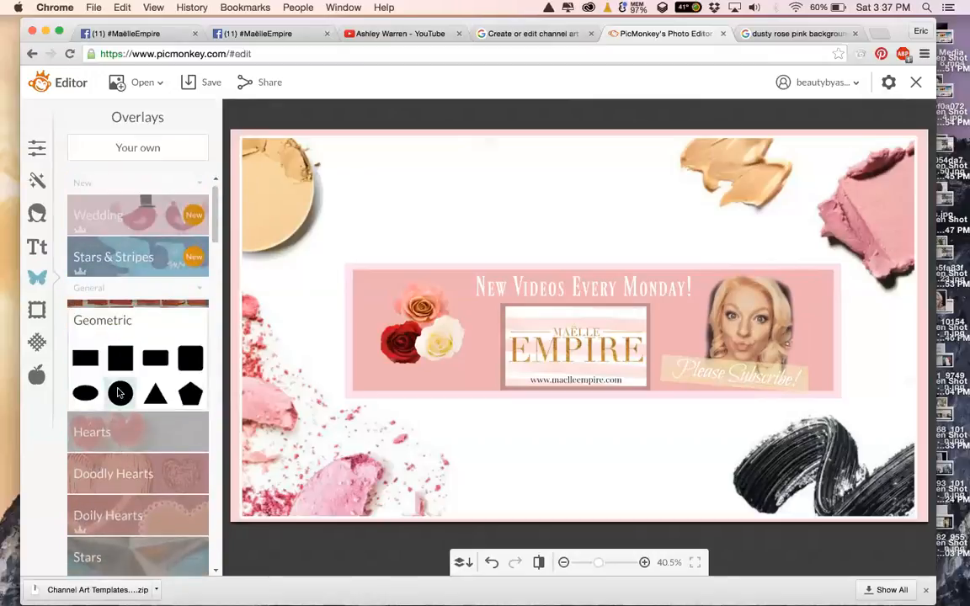
pyautogui.click(120, 394)
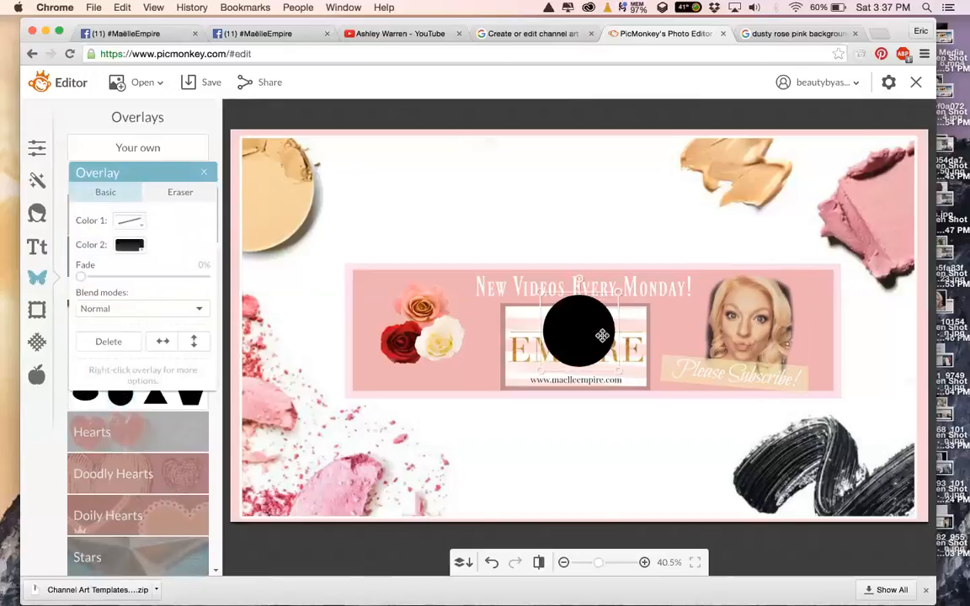
pyautogui.moveTo(617, 340); pyautogui.dragTo(763, 346)
pyautogui.moveTo(768, 266); pyautogui.dragTo(767, 272)
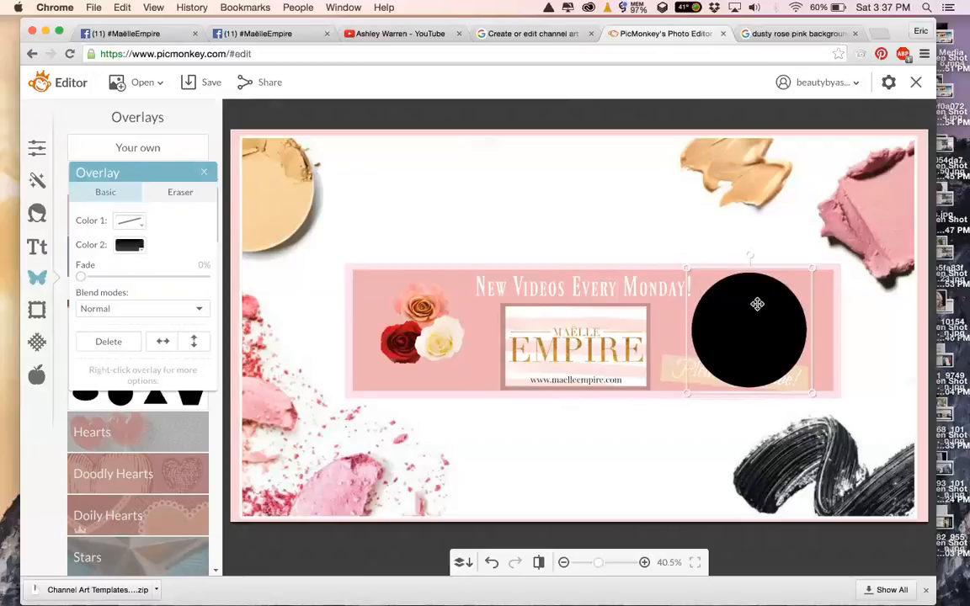
# Send the black circle backward repeatedly until it sits behind the "Please Subscribe!" text, the tape and the portrait, and deselect it.
pyautogui.rightClick(769, 311)
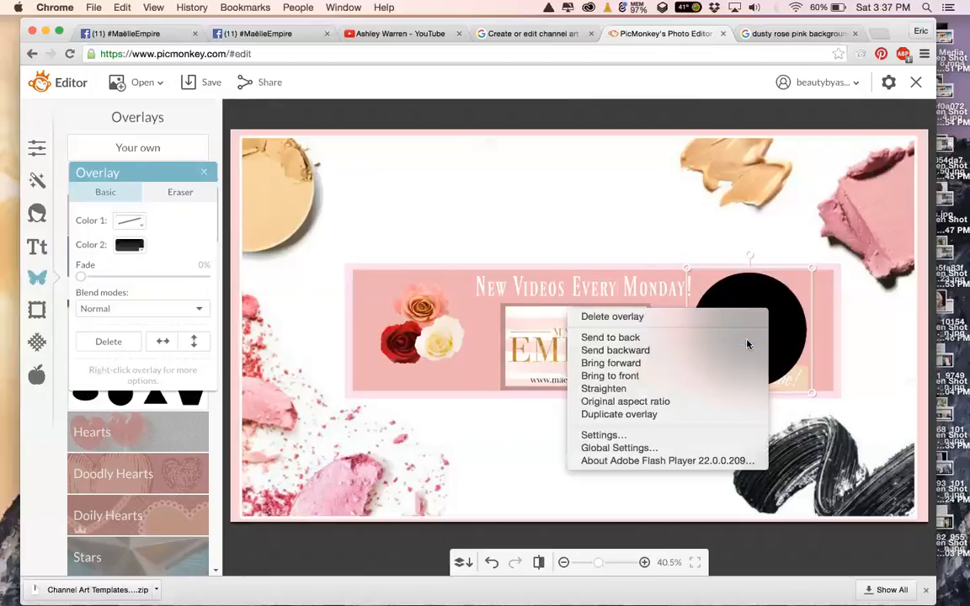
pyautogui.click(736, 349)
pyautogui.rightClick(753, 331)
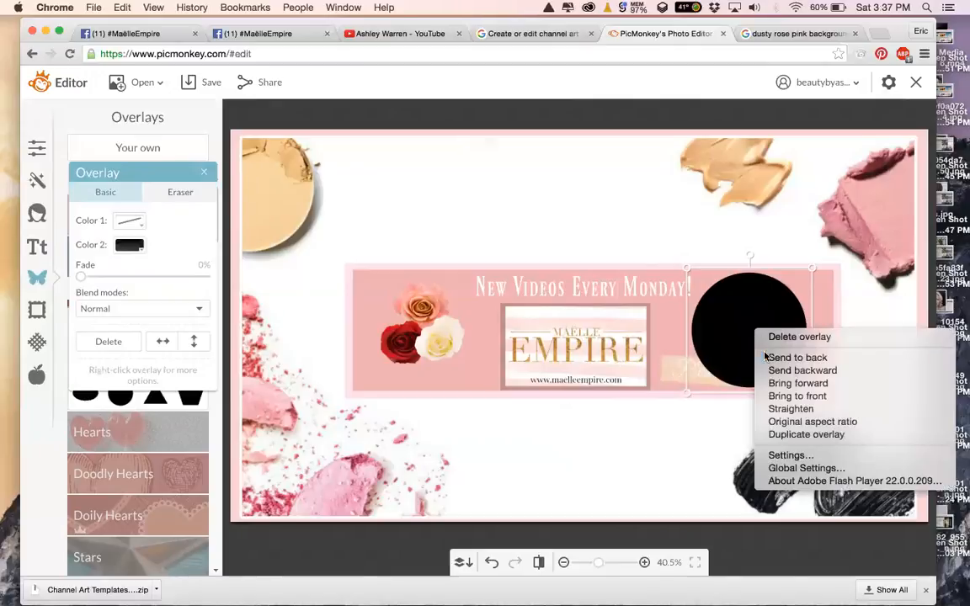
pyautogui.click(769, 368)
pyautogui.rightClick(752, 329)
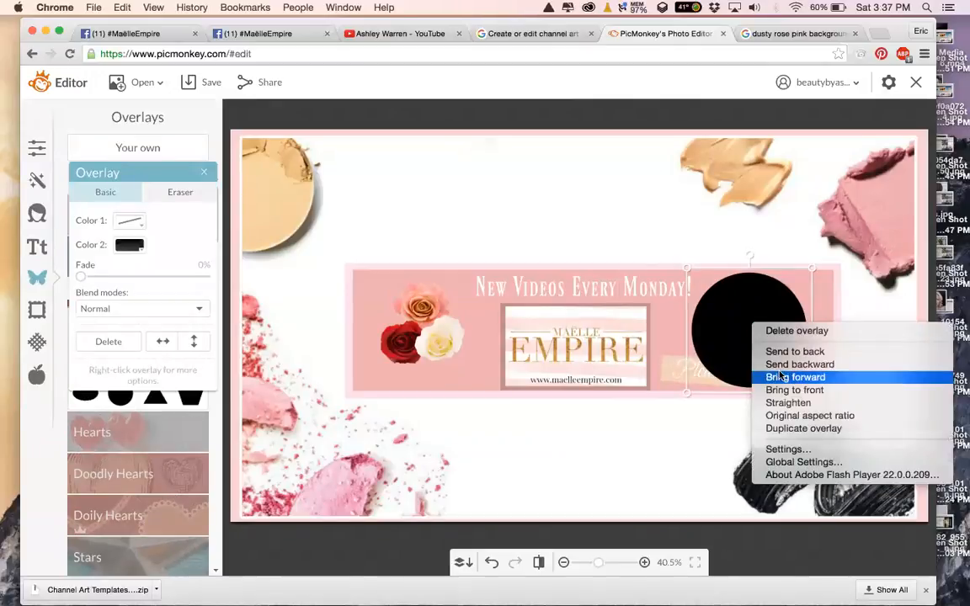
pyautogui.click(774, 362)
pyautogui.rightClick(750, 333)
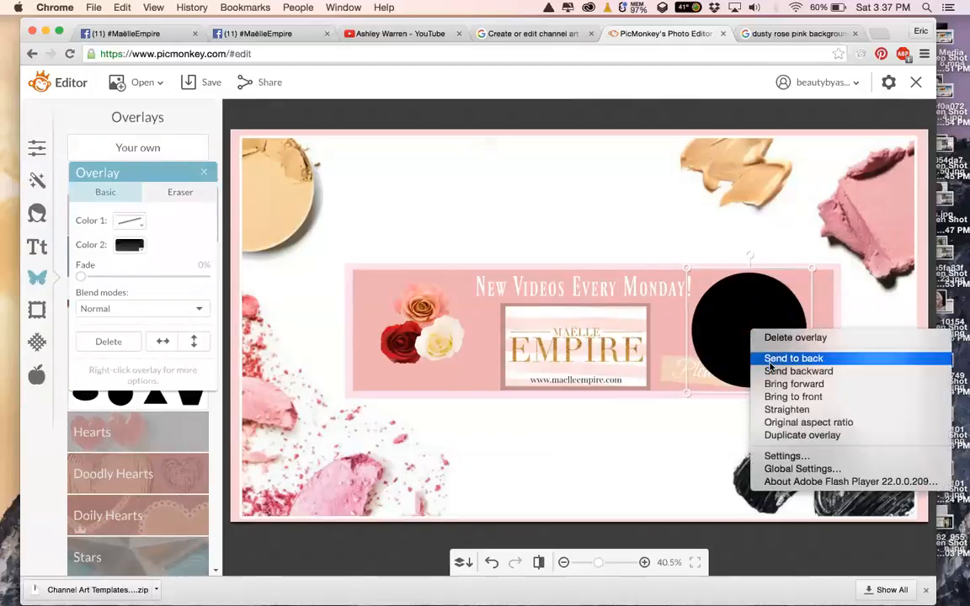
pyautogui.click(798, 371)
pyautogui.rightClick(763, 335)
pyautogui.click(800, 371)
pyautogui.rightClick(759, 340)
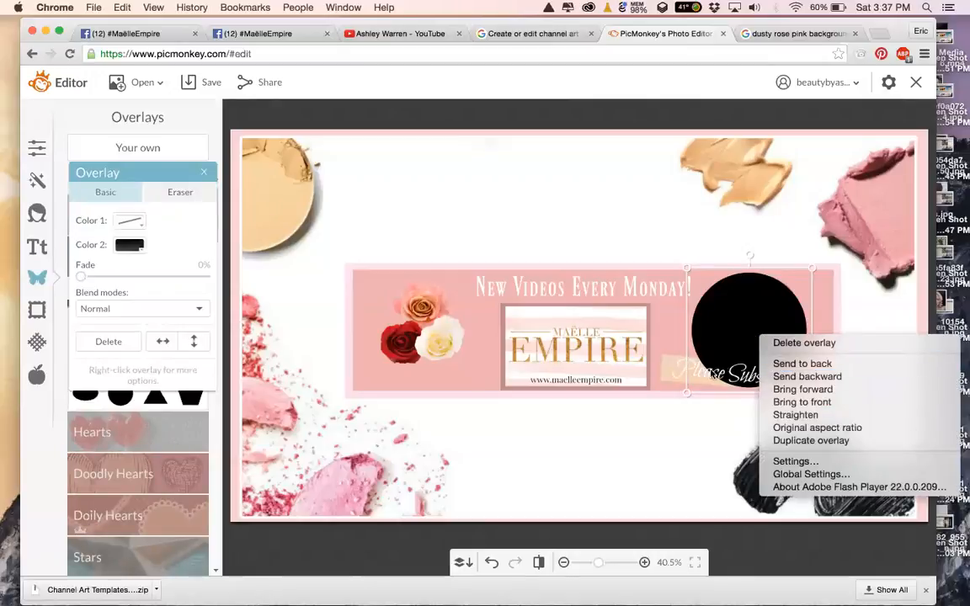
pyautogui.click(797, 379)
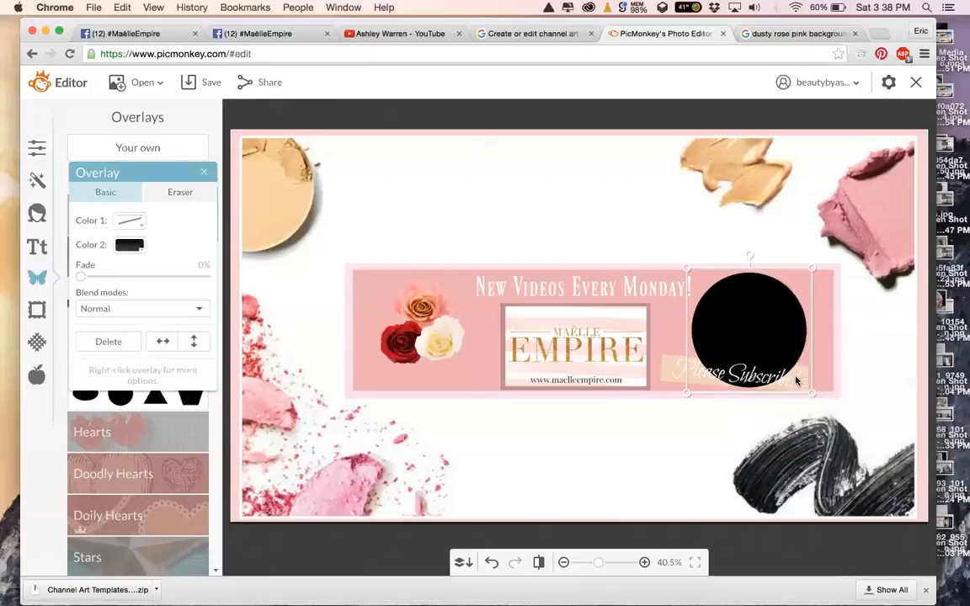
pyautogui.rightClick(776, 318)
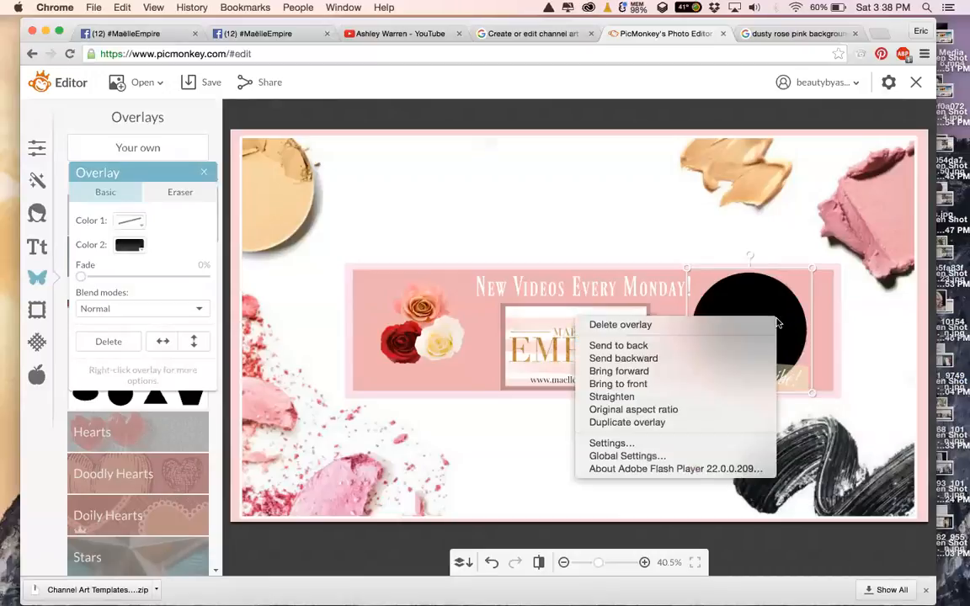
pyautogui.click(753, 357)
pyautogui.rightClick(775, 335)
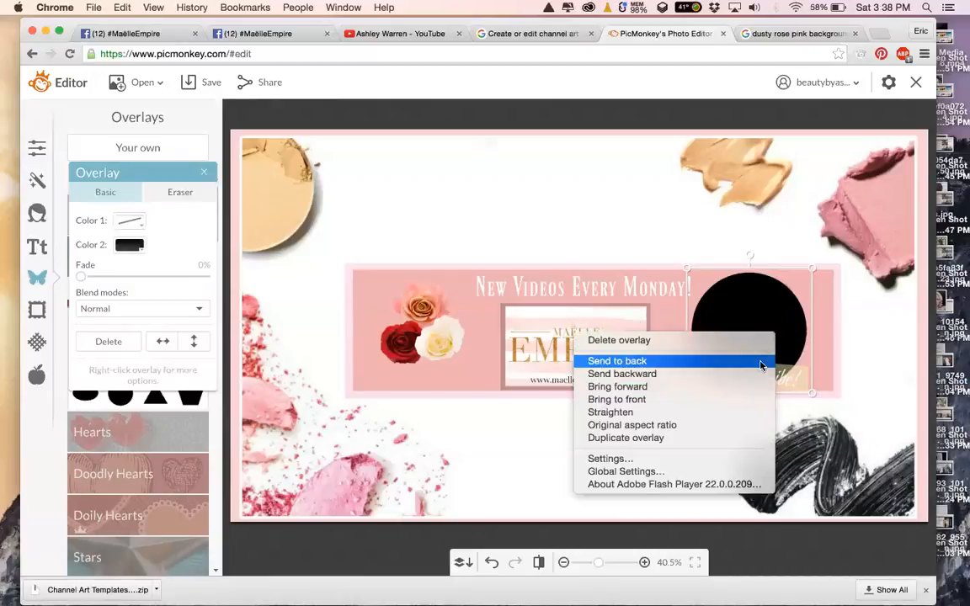
pyautogui.click(762, 374)
pyautogui.rightClick(781, 334)
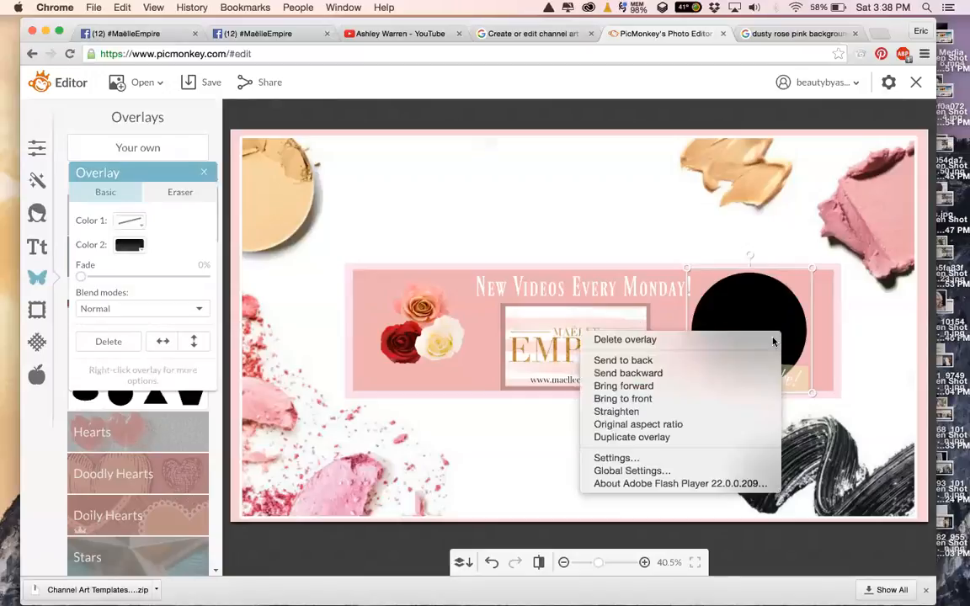
pyautogui.click(747, 372)
pyautogui.rightClick(763, 338)
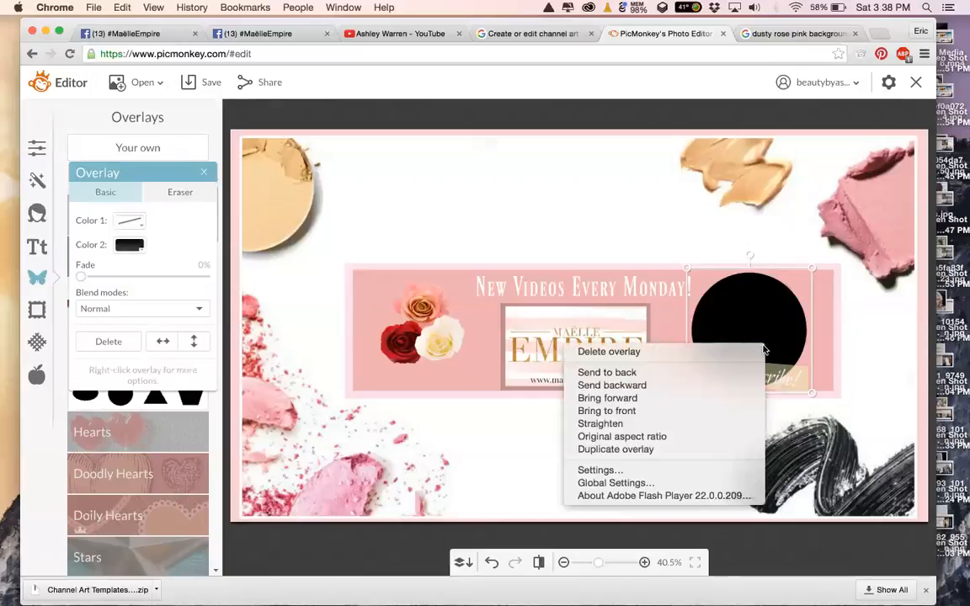
pyautogui.click(734, 385)
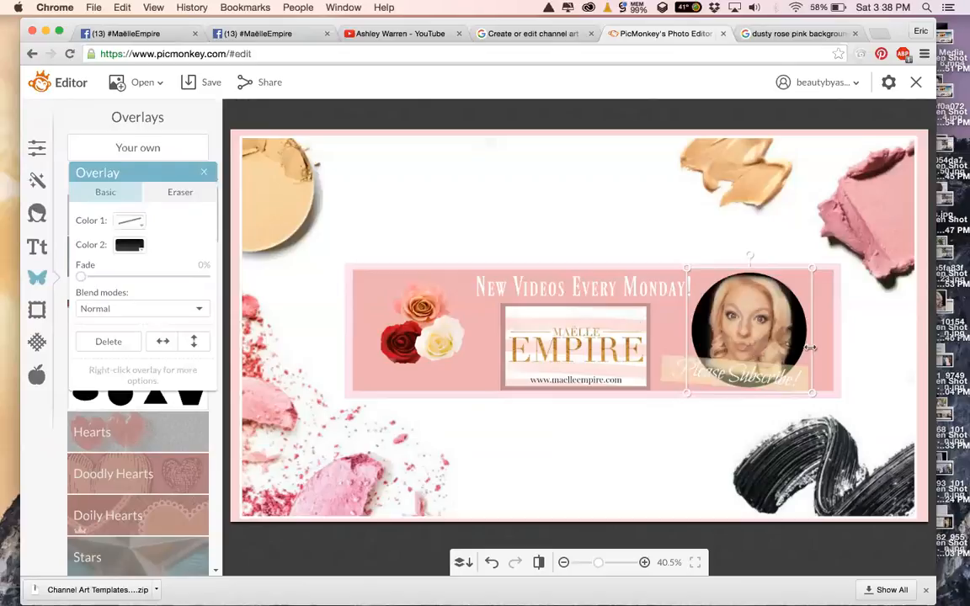
pyautogui.click(706, 229)
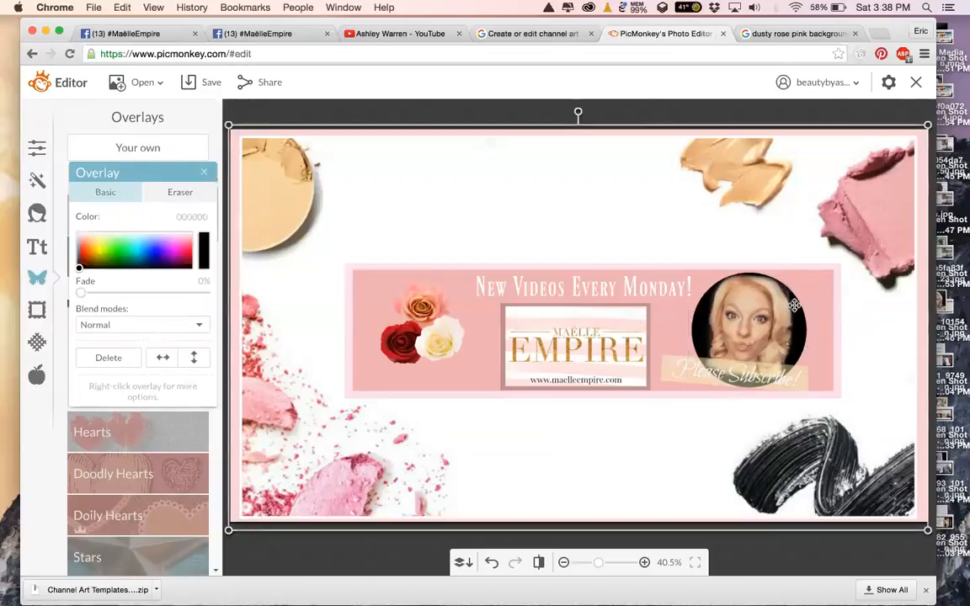
pyautogui.click(204, 172)
# Recolour the circle behind the portrait dark charcoal and enlarge it upward well beyond the pink banner strip.
pyautogui.click(693, 327)
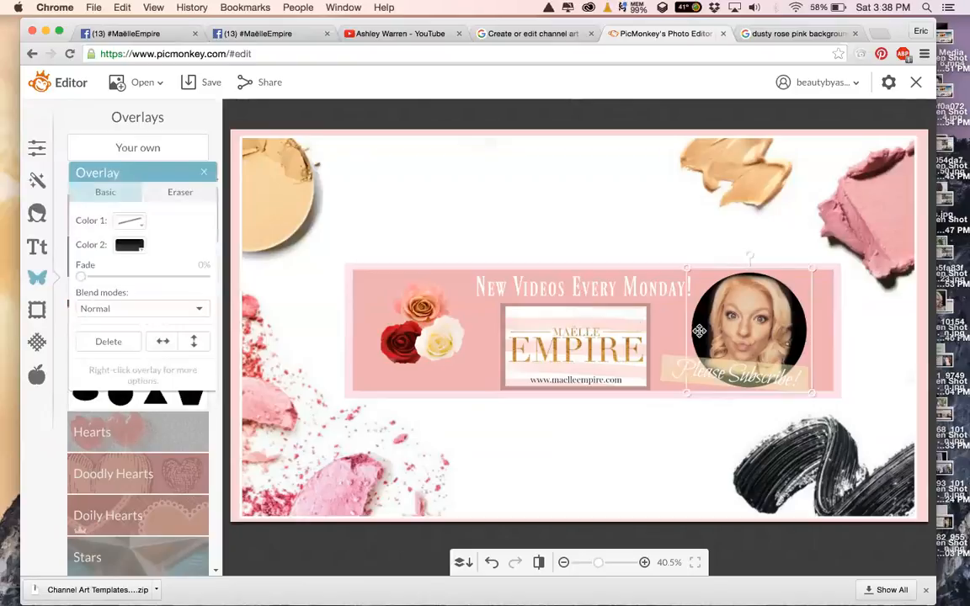
pyautogui.click(158, 250)
pyautogui.click(218, 264)
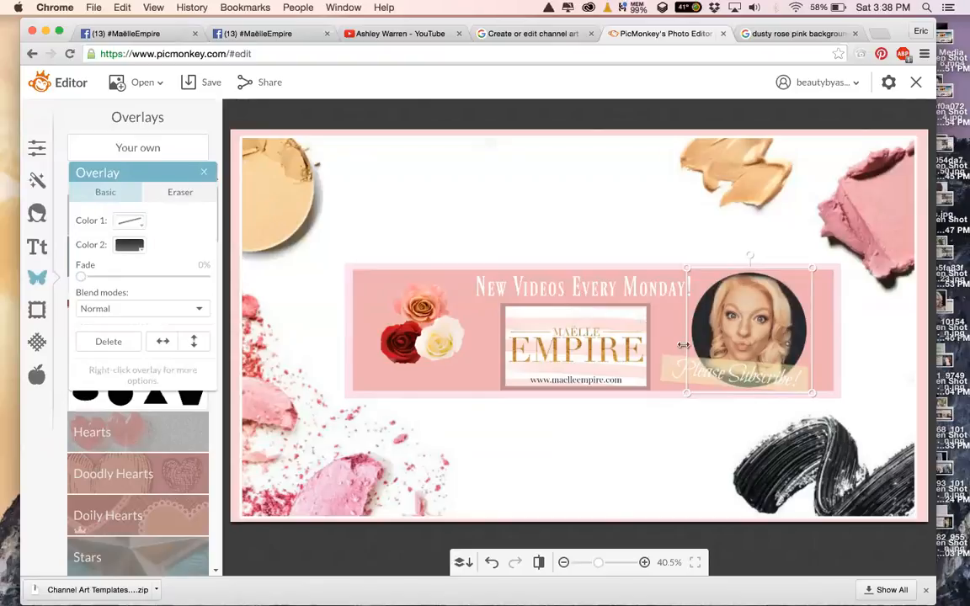
pyautogui.moveTo(753, 266); pyautogui.dragTo(748, 181)
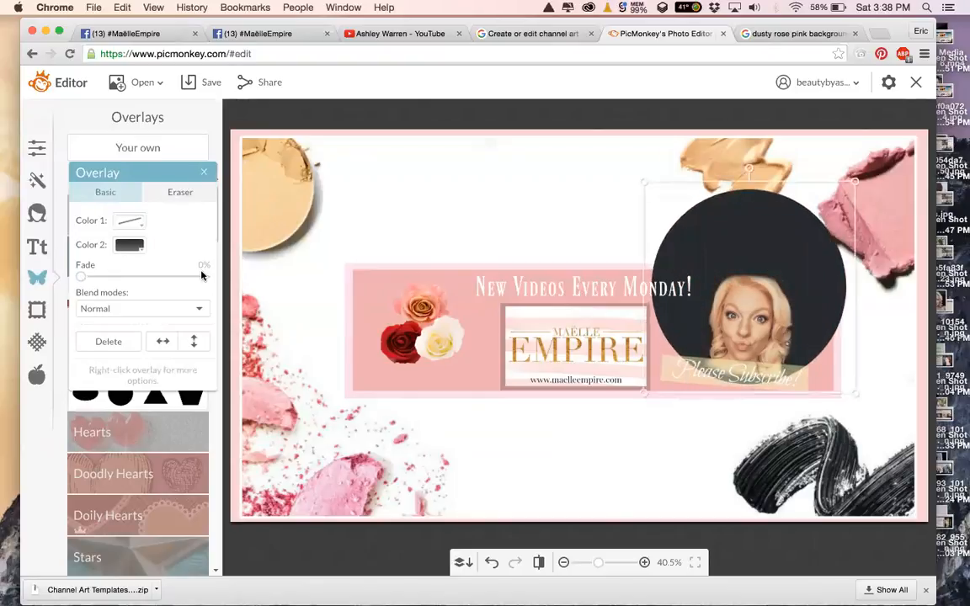
# Set the circle overlay's eraser to hardness 0 with a larger size, moving its settings away from the circle.
pyautogui.click(189, 194)
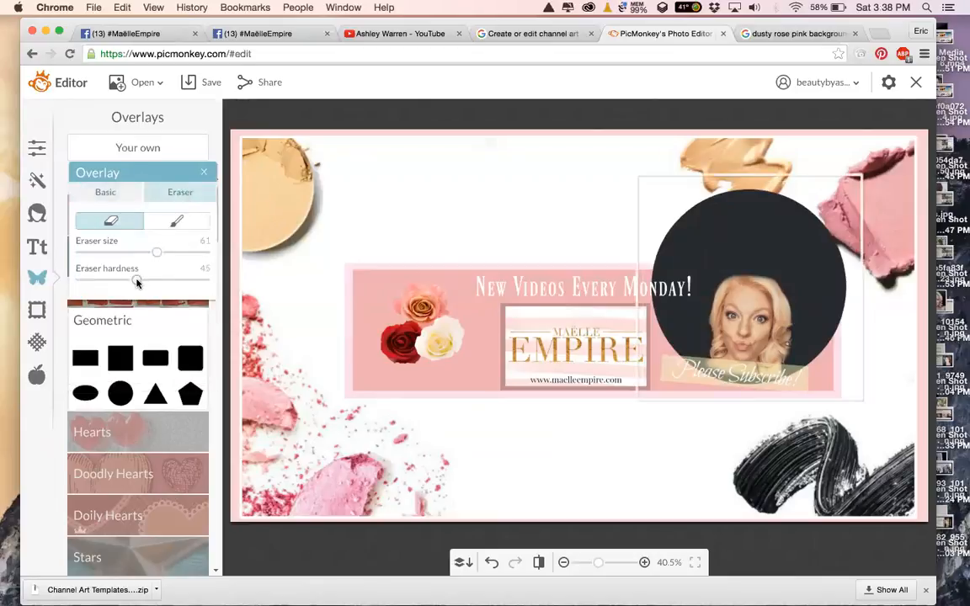
pyautogui.moveTo(153, 285)
pyautogui.mouseDown()
pyautogui.moveTo(78, 285)
pyautogui.moveTo(218, 283)
pyautogui.mouseUp()
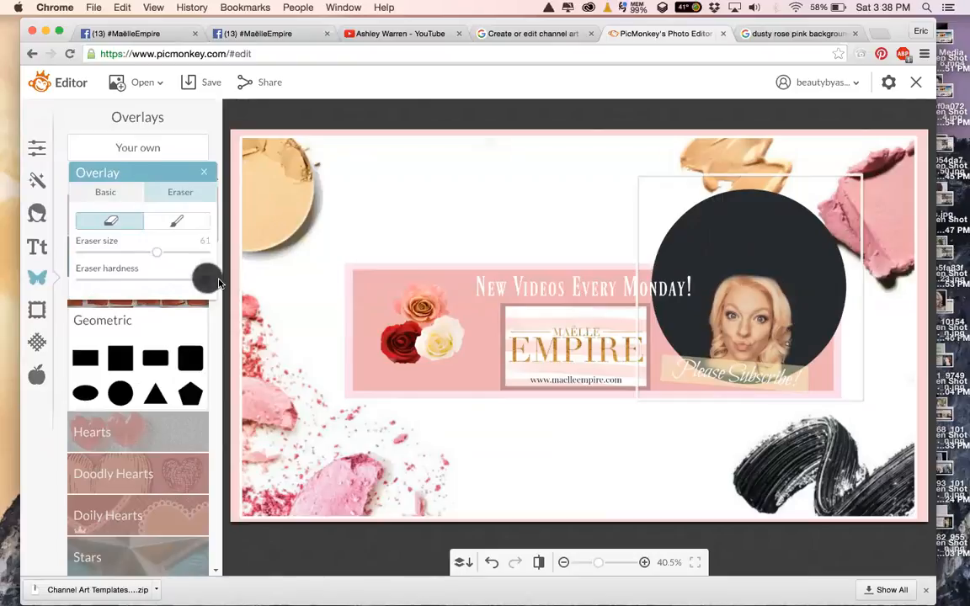
pyautogui.moveTo(168, 173)
pyautogui.mouseDown()
pyautogui.moveTo(344, 170)
pyautogui.moveTo(458, 147)
pyautogui.mouseUp()
pyautogui.moveTo(485, 251); pyautogui.dragTo(502, 255)
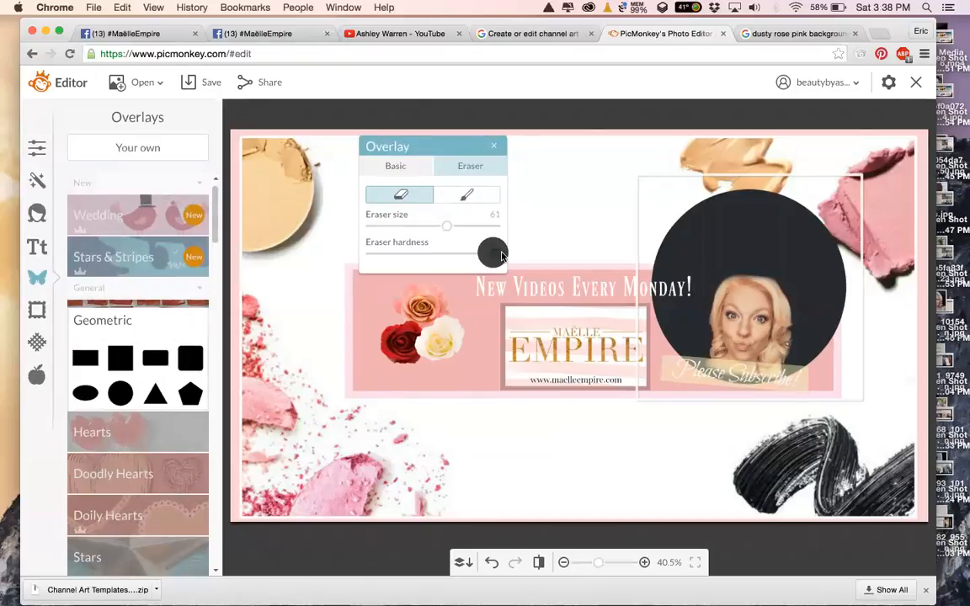
pyautogui.moveTo(485, 261); pyautogui.dragTo(333, 248)
pyautogui.moveTo(477, 230); pyautogui.dragTo(502, 228)
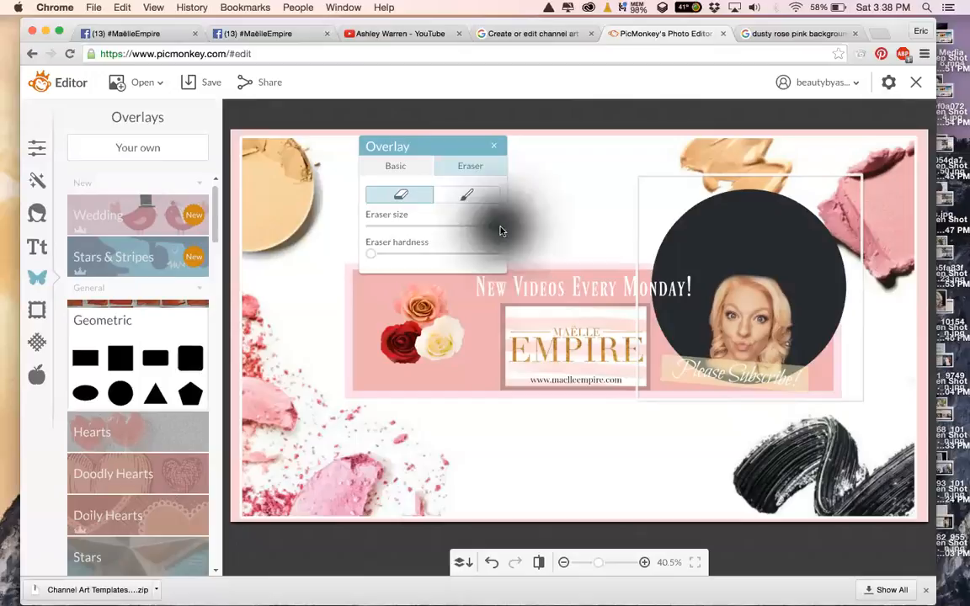
pyautogui.moveTo(468, 151); pyautogui.dragTo(423, 183)
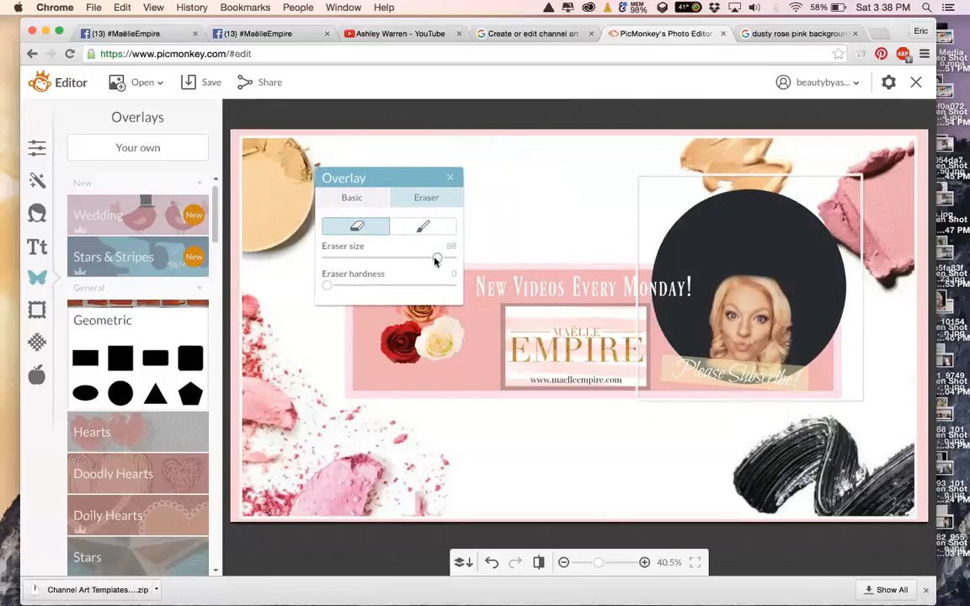
# Try erasing the dark circle's upper-left edge with soft strokes at different eraser sizes, undoing each stroke.
pyautogui.moveTo(695, 187)
pyautogui.mouseDown()
pyautogui.moveTo(669, 213)
pyautogui.moveTo(685, 205)
pyautogui.moveTo(648, 187)
pyautogui.moveTo(662, 184)
pyautogui.mouseUp()
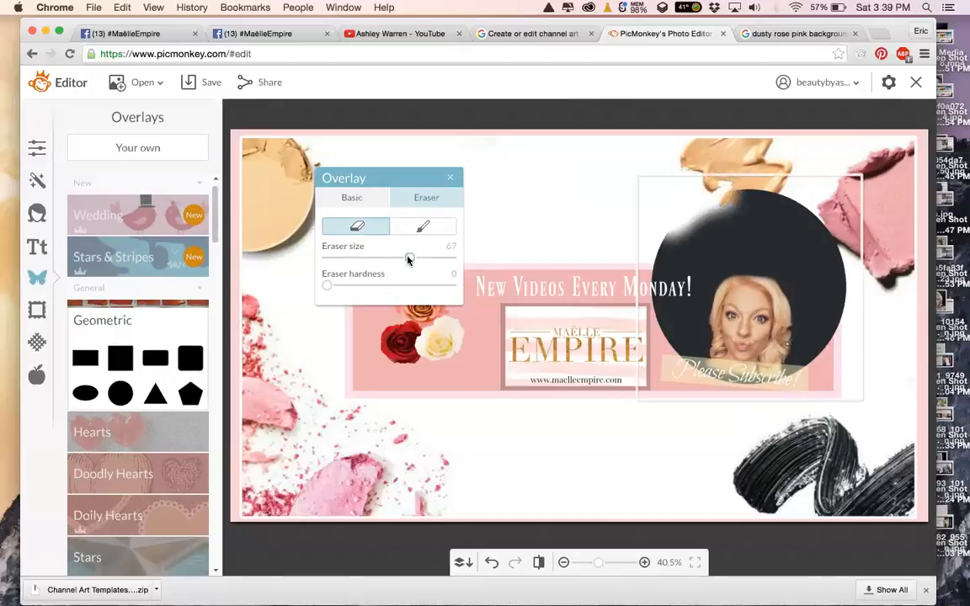
pyautogui.press('super+z')
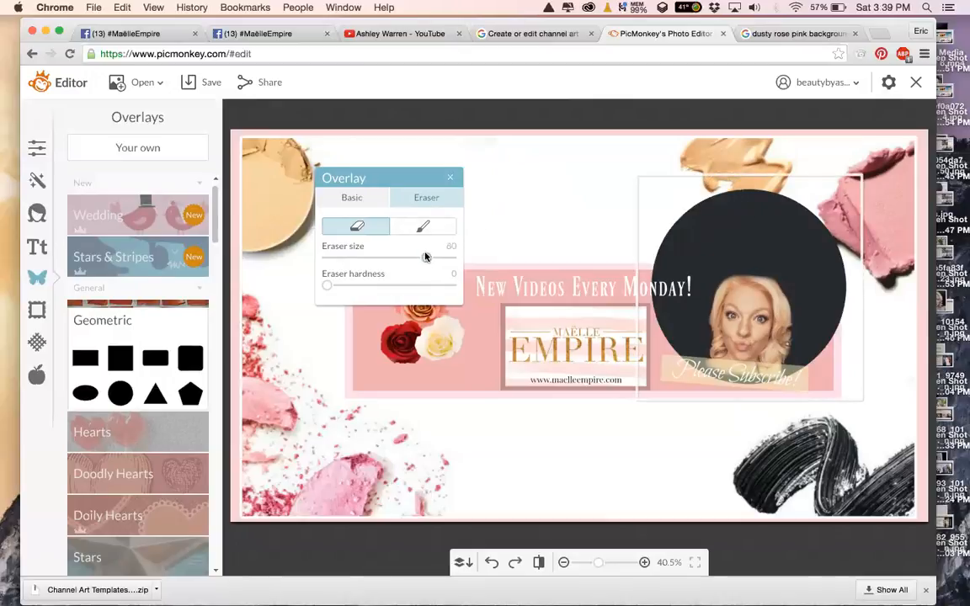
pyautogui.moveTo(650, 228); pyautogui.dragTo(644, 331)
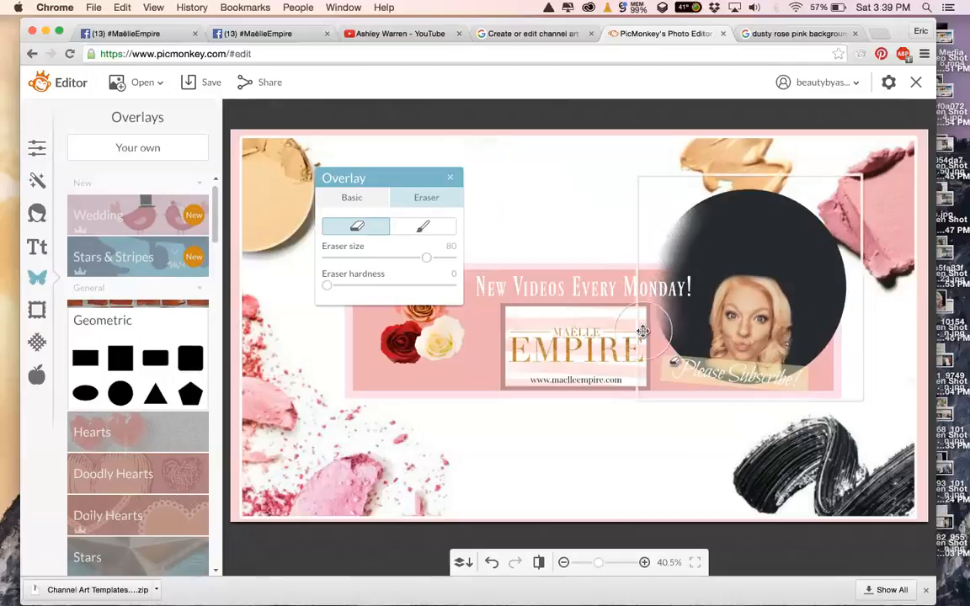
pyautogui.press('super+z')
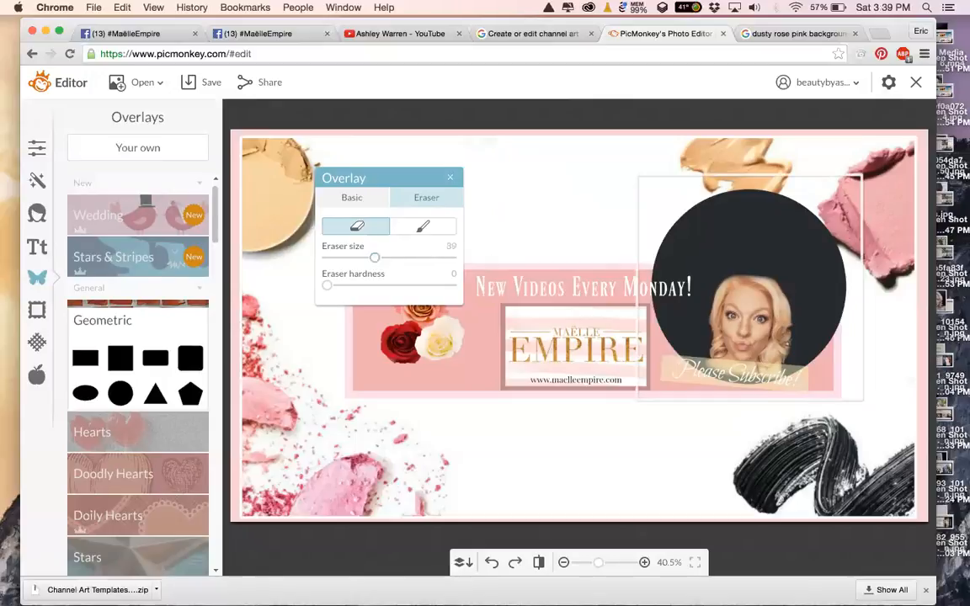
pyautogui.moveTo(666, 232); pyautogui.dragTo(657, 275)
pyautogui.press('super+z')
# Soften the dark circle's edge all the way round with the eraser at size 53 and hardness 0.
pyautogui.moveTo(728, 196)
pyautogui.mouseDown()
pyautogui.moveTo(688, 206)
pyautogui.moveTo(656, 249)
pyautogui.moveTo(659, 330)
pyautogui.mouseUp()
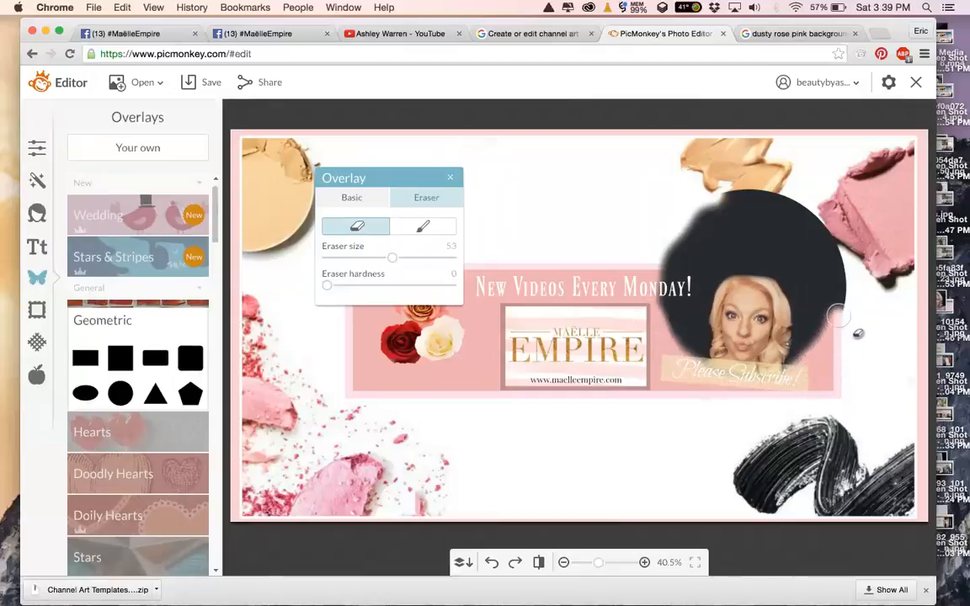
pyautogui.moveTo(843, 298); pyautogui.dragTo(824, 229)
pyautogui.moveTo(728, 197)
pyautogui.mouseDown()
pyautogui.moveTo(809, 204)
pyautogui.moveTo(839, 227)
pyautogui.moveTo(827, 210)
pyautogui.moveTo(775, 187)
pyautogui.moveTo(706, 195)
pyautogui.mouseUp()
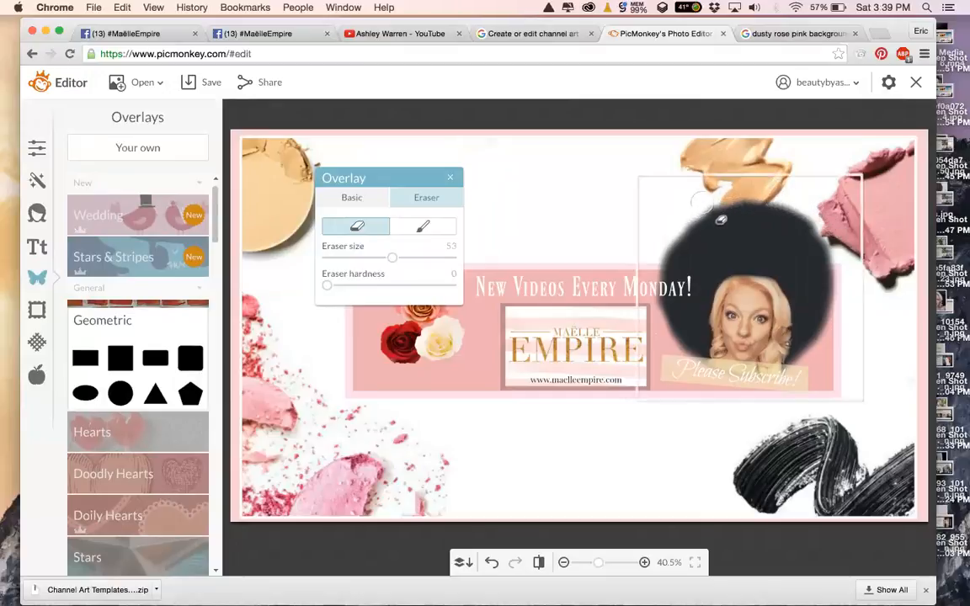
pyautogui.click(451, 179)
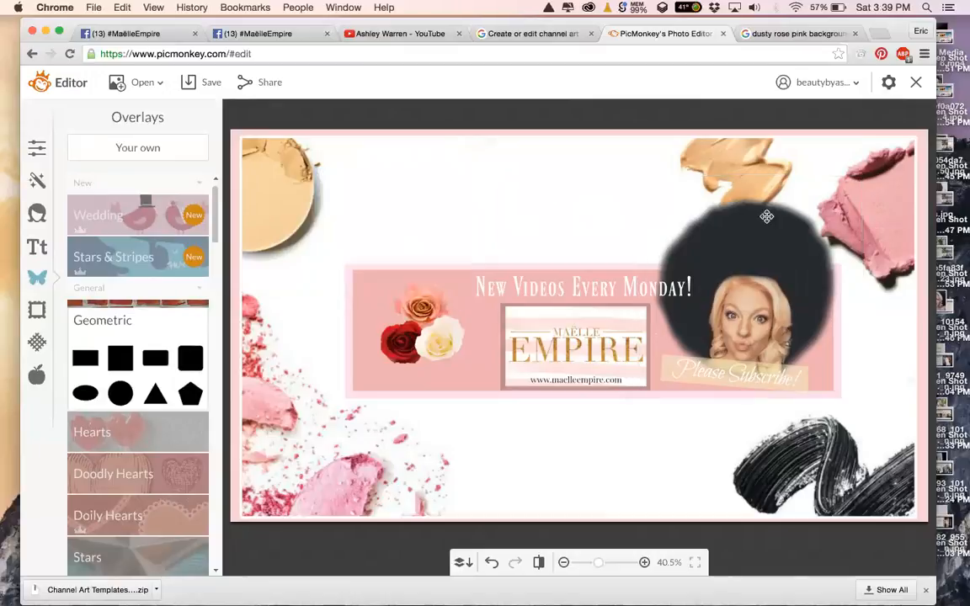
# Shrink the soft-edged circle to fit behind the portrait, then delete it from the banner.
pyautogui.click(758, 219)
pyautogui.moveTo(798, 187); pyautogui.dragTo(795, 280)
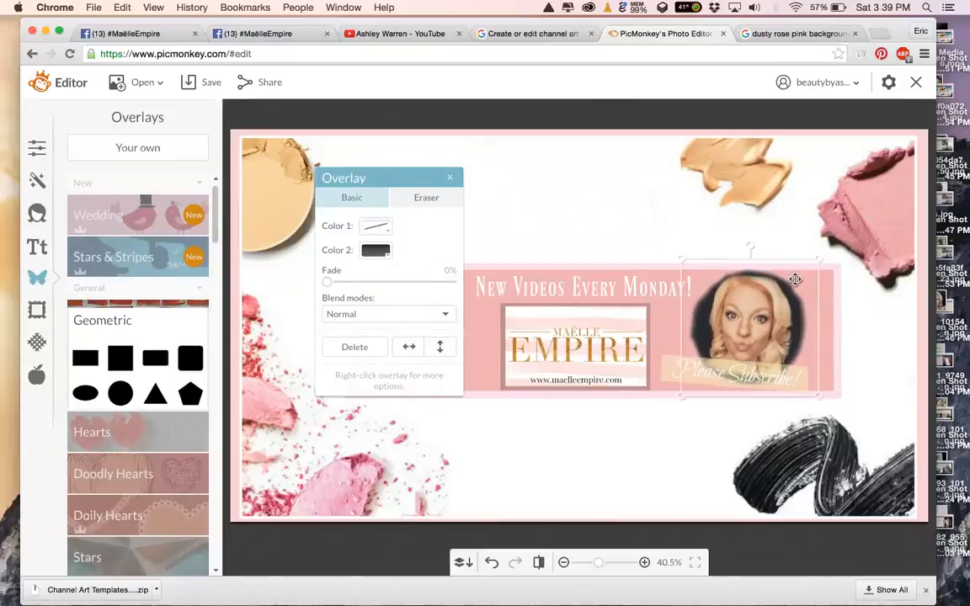
pyautogui.click(355, 347)
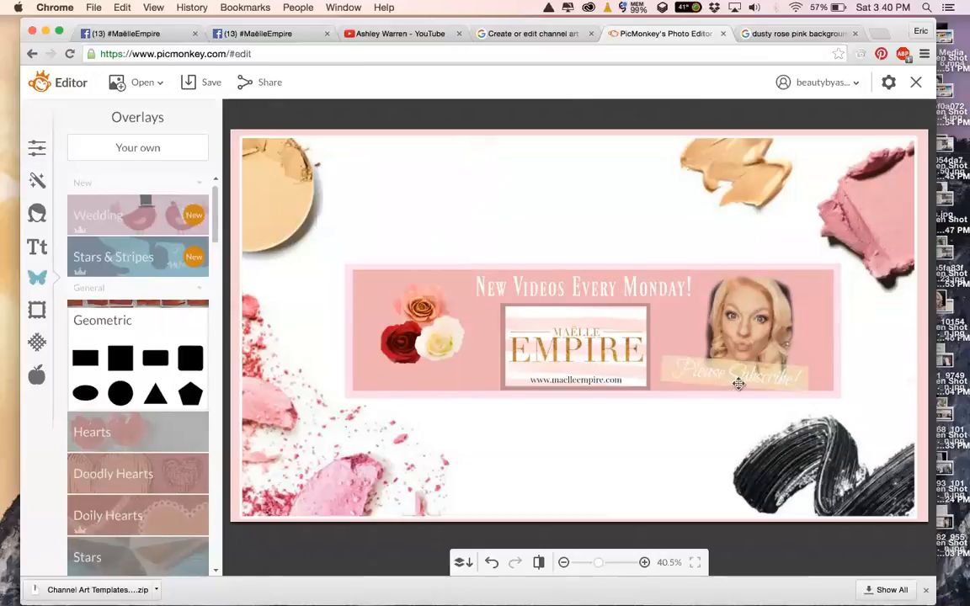
# Nudge the woman's portrait slightly to the left on the pink strip and deselect it.
pyautogui.click(744, 349)
pyautogui.moveTo(744, 348); pyautogui.dragTo(738, 348)
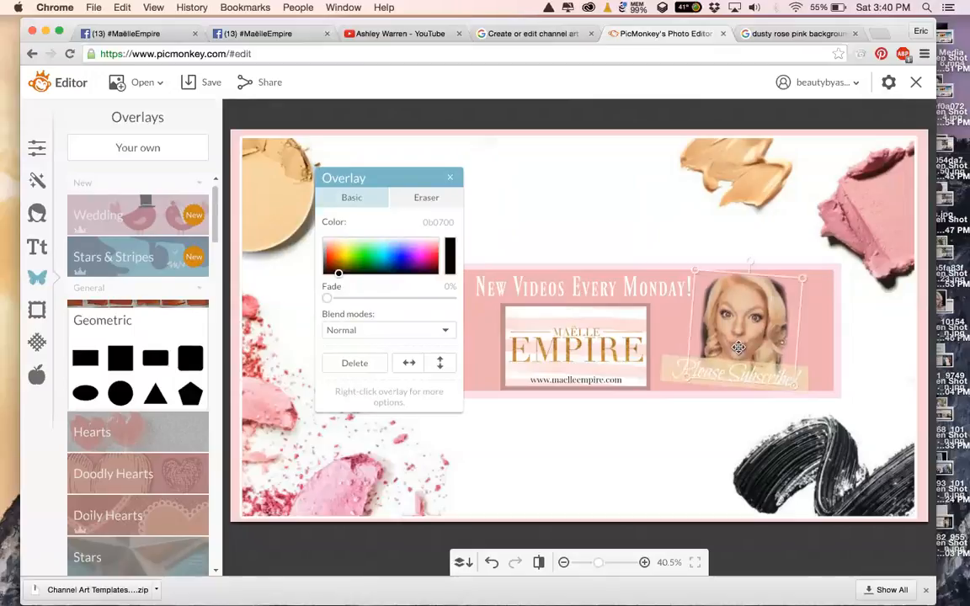
pyautogui.click(451, 180)
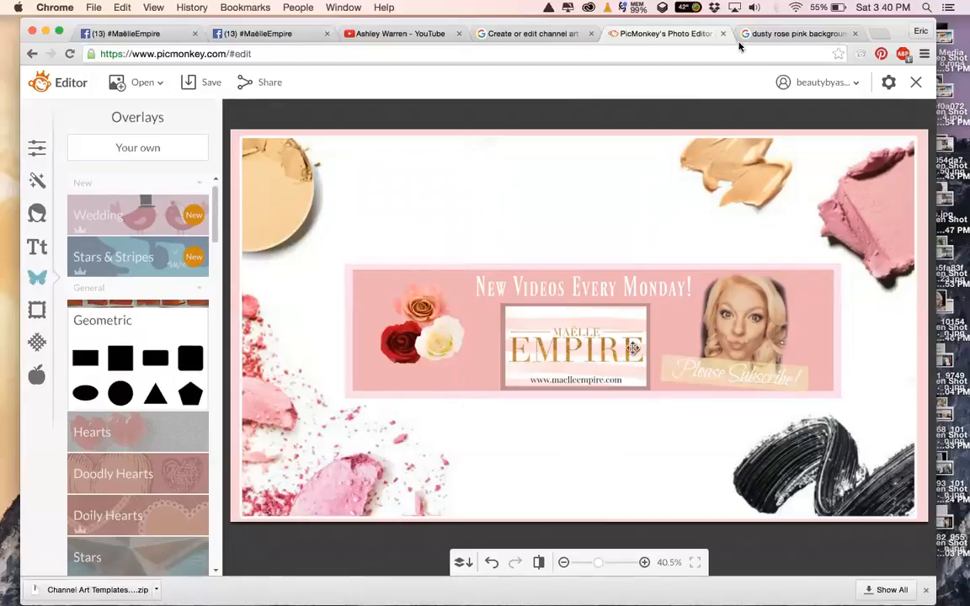
# Save the banner to the computer as a JPG named YOUTUBEFINAL with Sean quality.
pyautogui.click(205, 85)
pyautogui.click(202, 83)
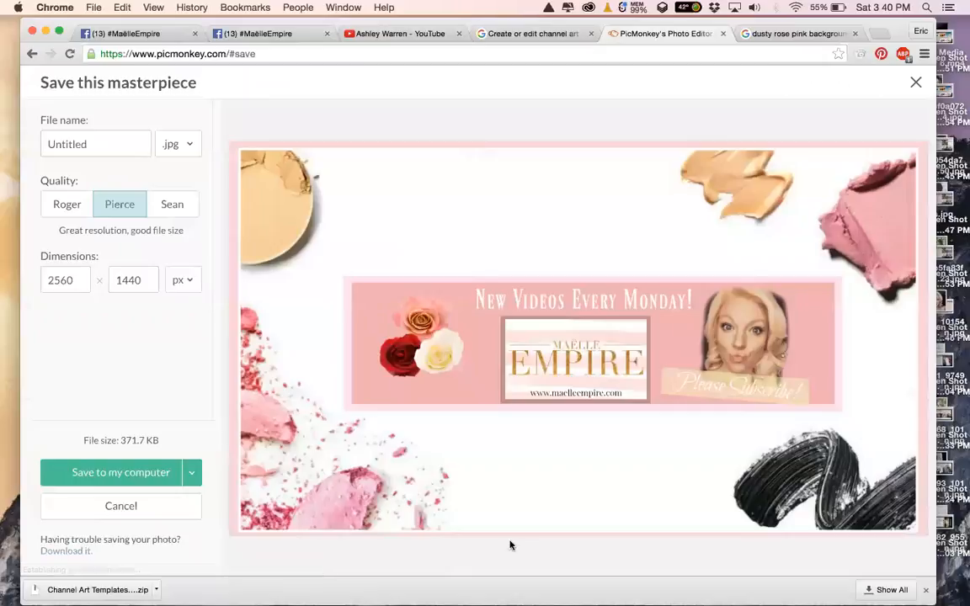
pyautogui.doubleClick(75, 143)
pyautogui.write('YOUTUBEFINAL')
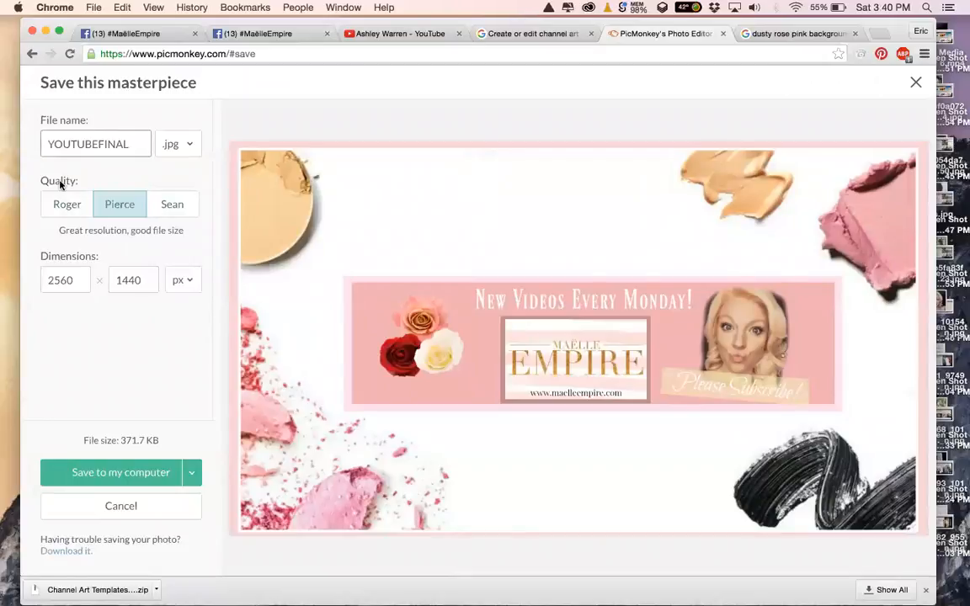
pyautogui.click(174, 206)
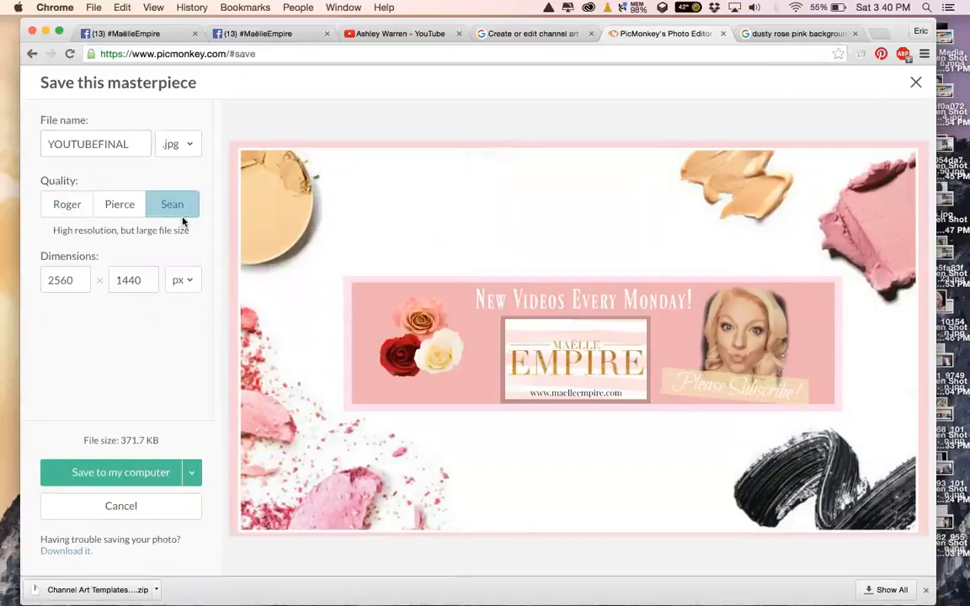
pyautogui.click(74, 209)
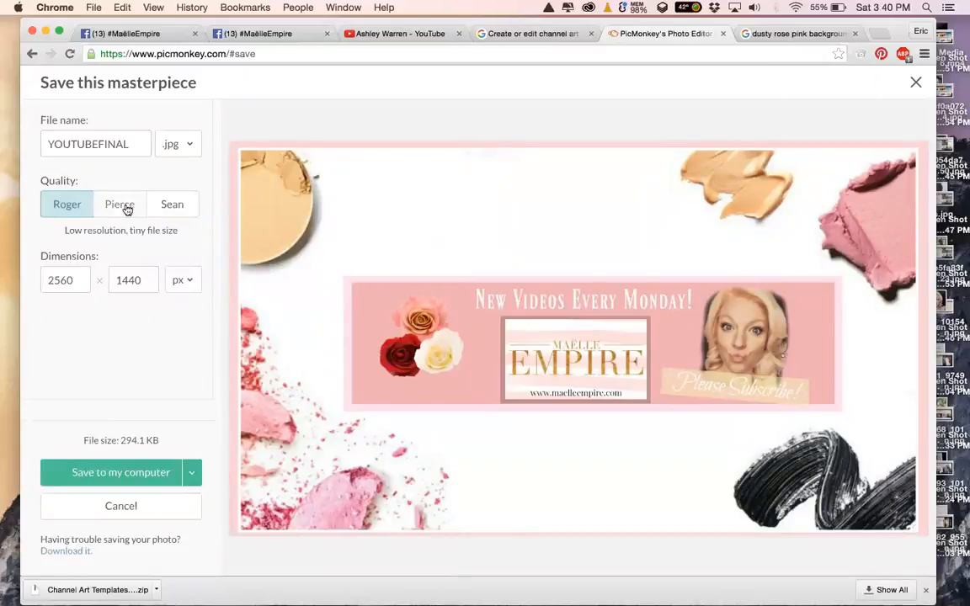
pyautogui.click(118, 208)
pyautogui.click(172, 205)
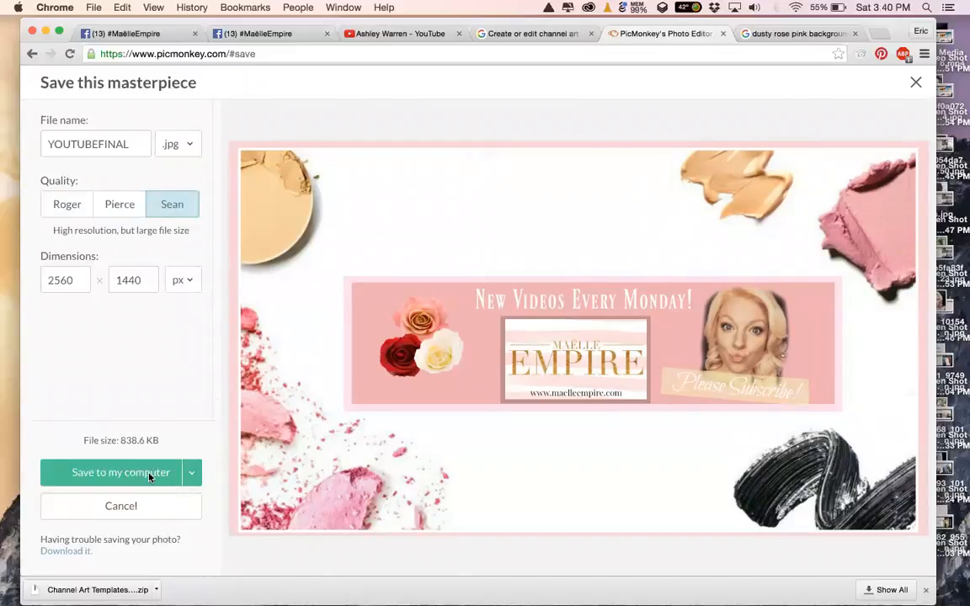
pyautogui.click(150, 475)
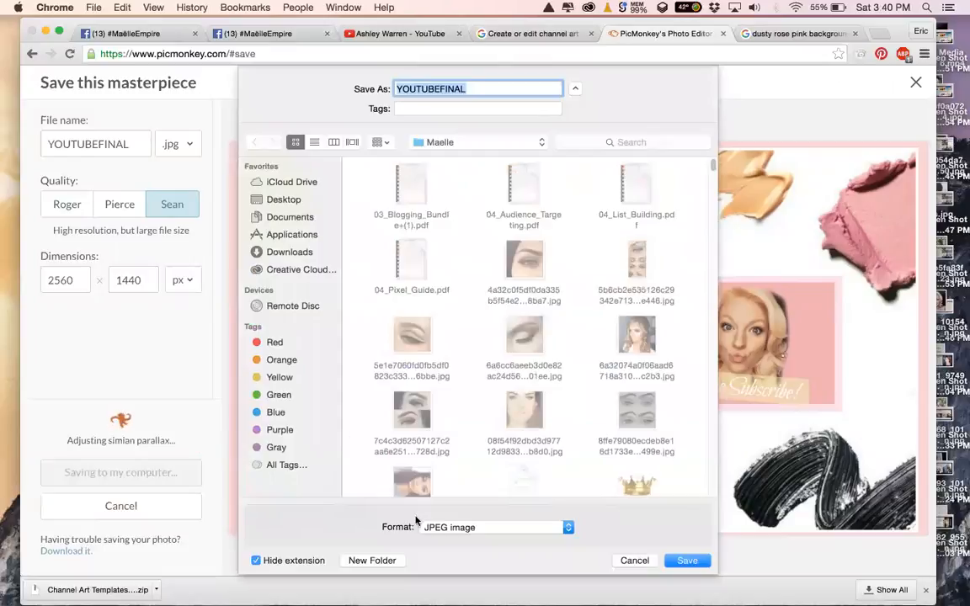
pyautogui.press('Return')
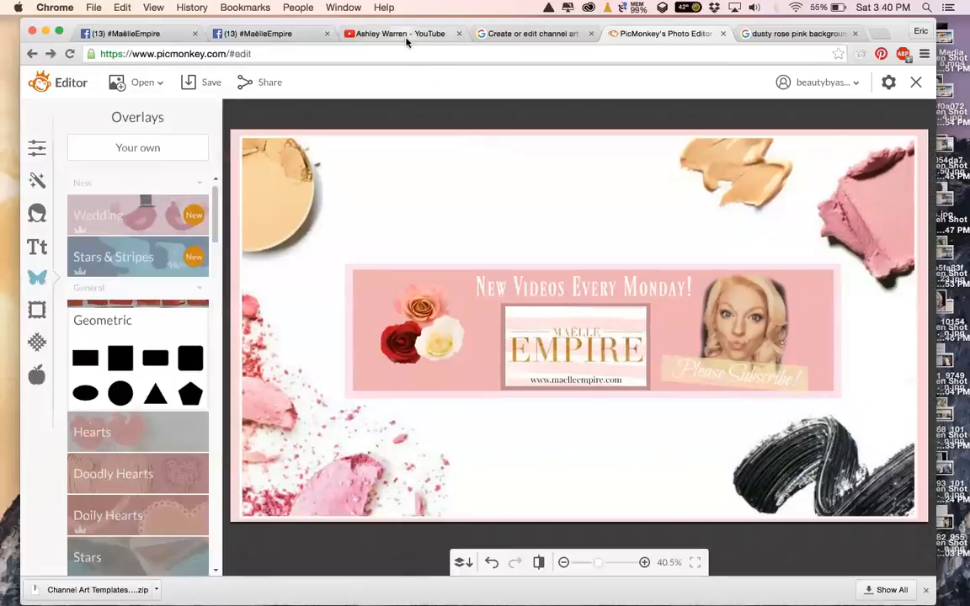
# Switch to the YouTube channel page, find the YOUTUBEFINAL image by searching for YOUTUBE, and upload it as channel art.
pyautogui.click(406, 36)
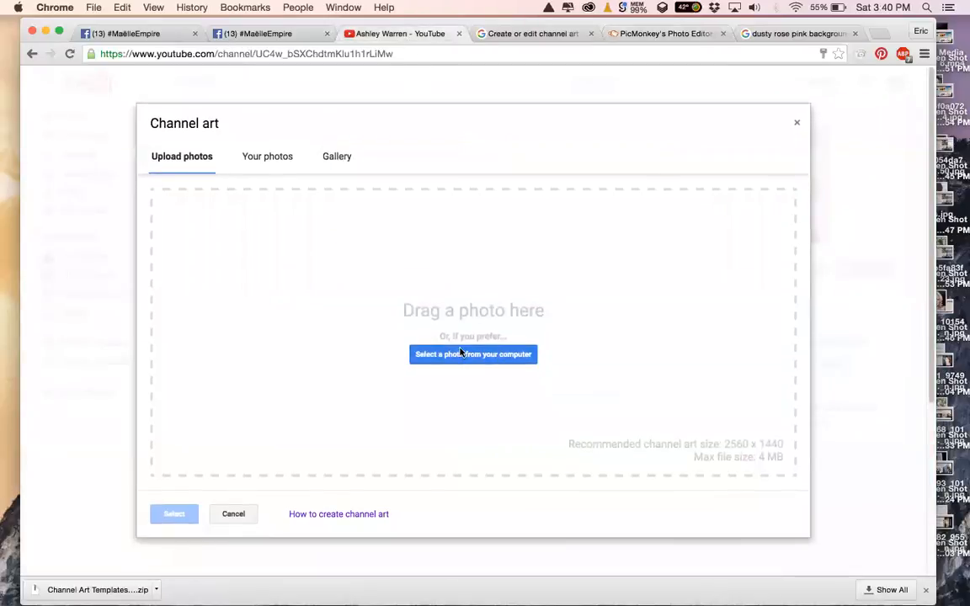
pyautogui.click(461, 354)
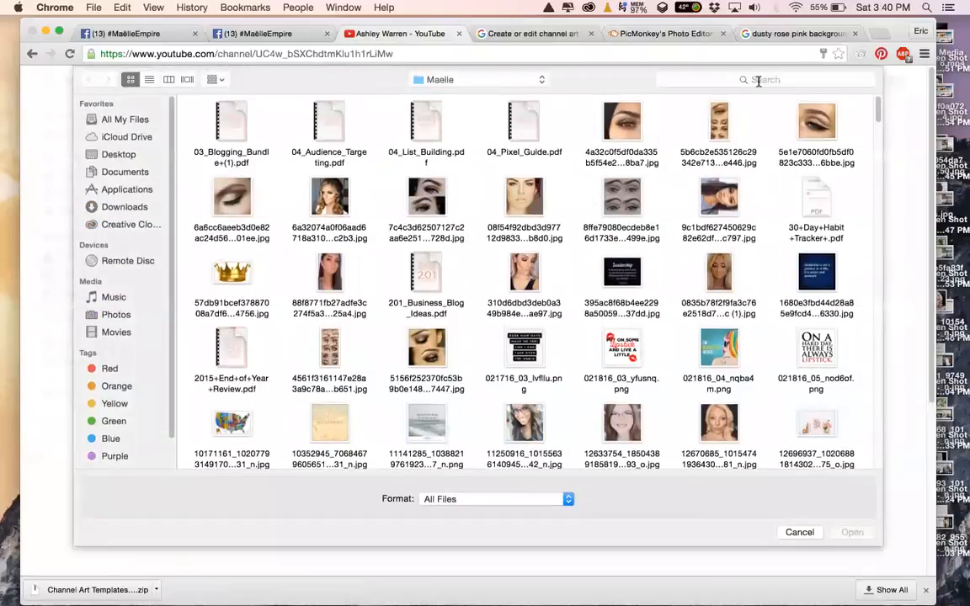
pyautogui.click(758, 80)
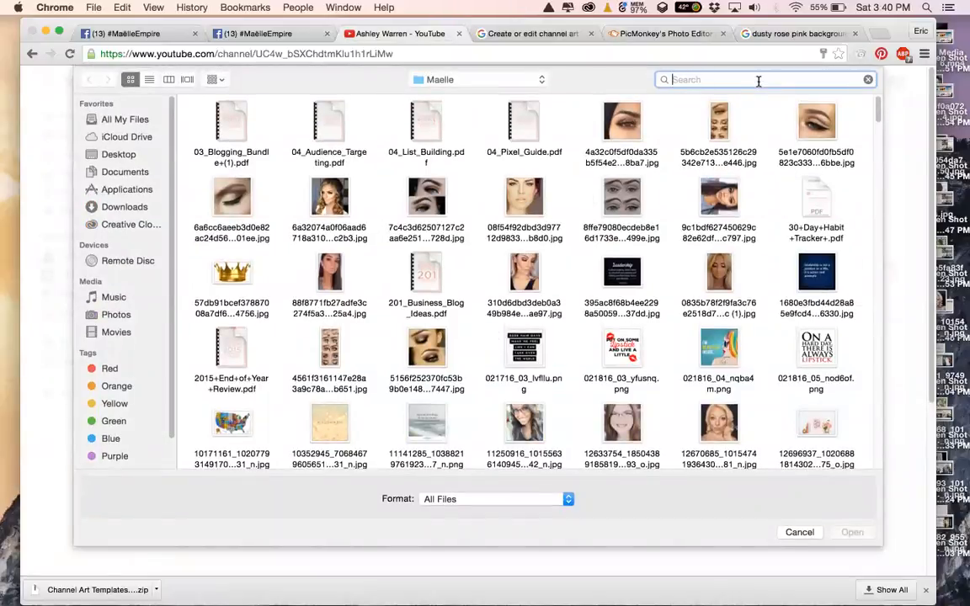
pyautogui.write('YOUTUBE')
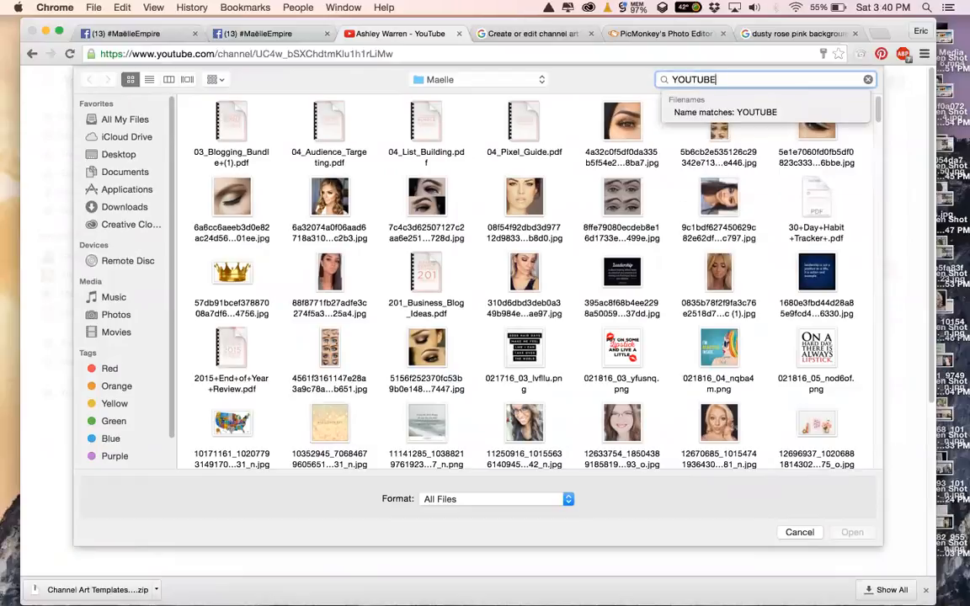
pyautogui.doubleClick(329, 172)
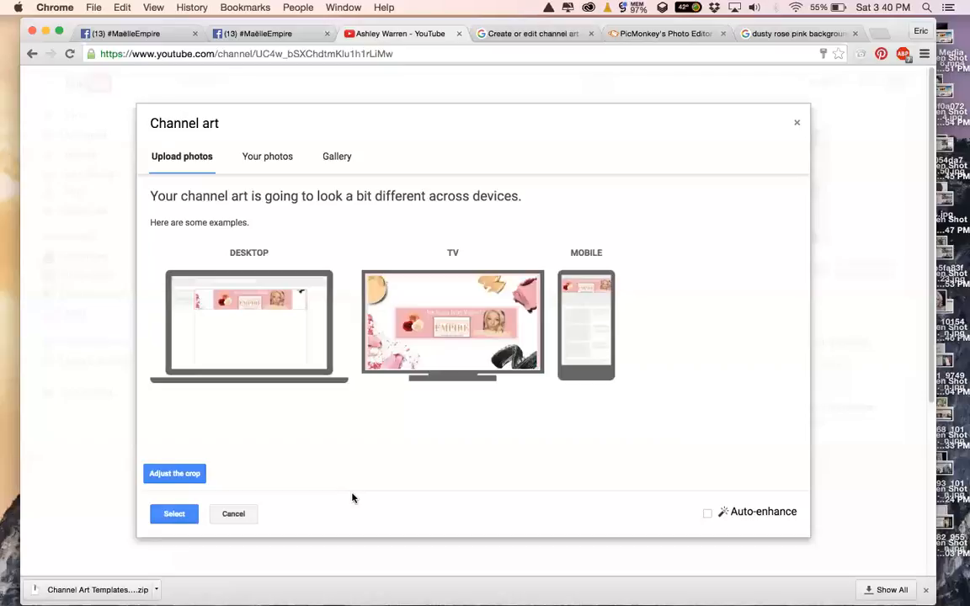
# Crop the uploaded channel art slightly inside the image borders, shift the crop region around the pink strip, and apply it.
pyautogui.click(155, 477)
pyautogui.moveTo(679, 226); pyautogui.dragTo(657, 239)
pyautogui.moveTo(607, 275)
pyautogui.mouseDown()
pyautogui.moveTo(637, 270)
pyautogui.moveTo(617, 282)
pyautogui.moveTo(624, 280)
pyautogui.mouseUp()
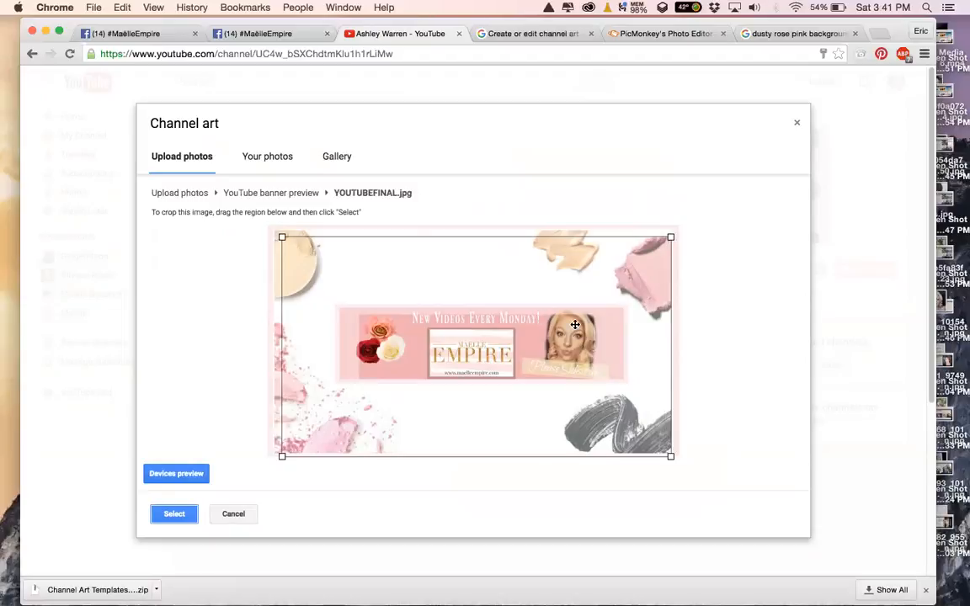
pyautogui.moveTo(671, 237); pyautogui.dragTo(732, 188)
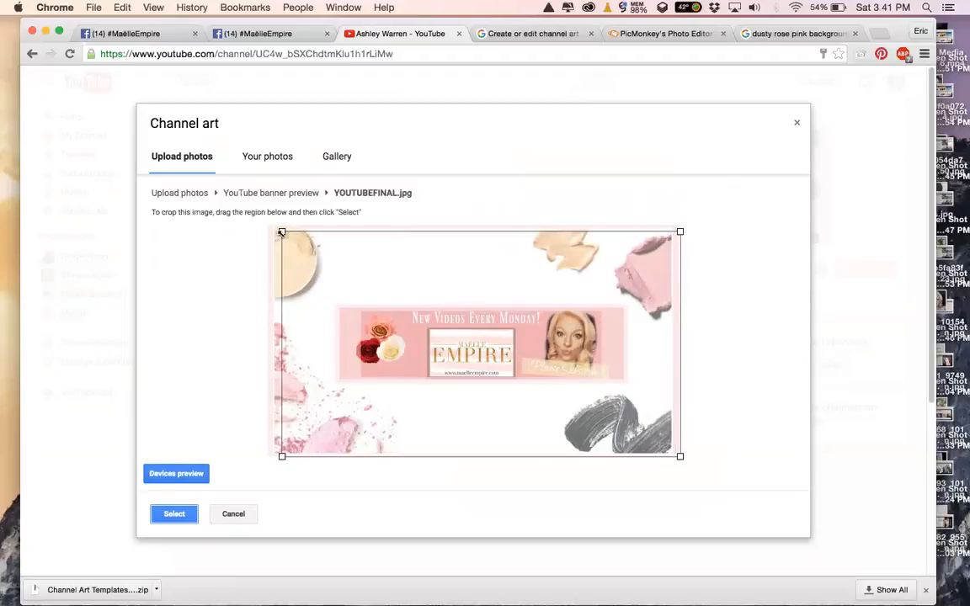
pyautogui.moveTo(282, 232); pyautogui.dragTo(208, 208)
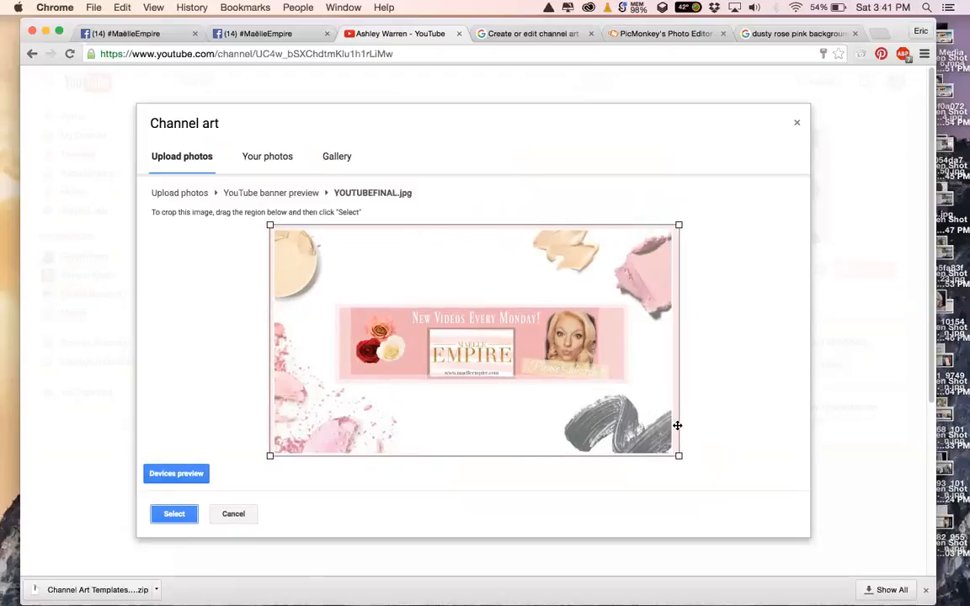
pyautogui.moveTo(678, 225); pyautogui.dragTo(666, 246)
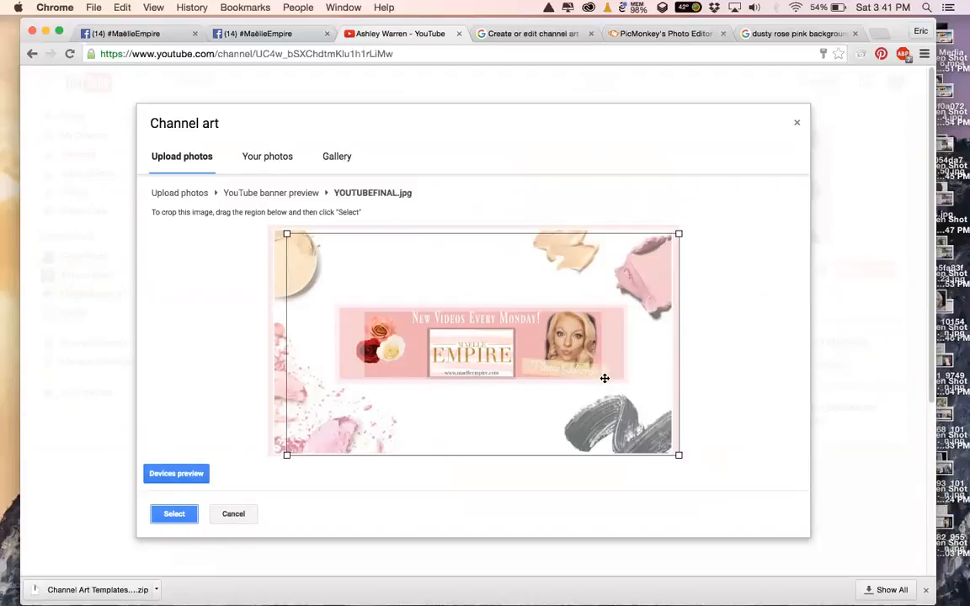
pyautogui.moveTo(678, 234); pyautogui.dragTo(664, 239)
pyautogui.moveTo(608, 284); pyautogui.dragTo(622, 281)
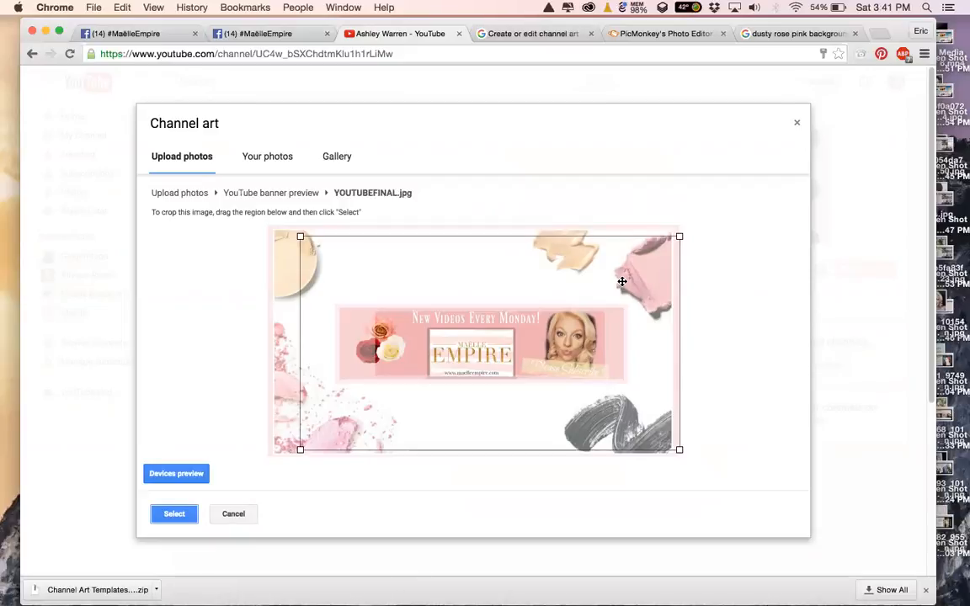
pyautogui.moveTo(622, 281); pyautogui.dragTo(609, 281)
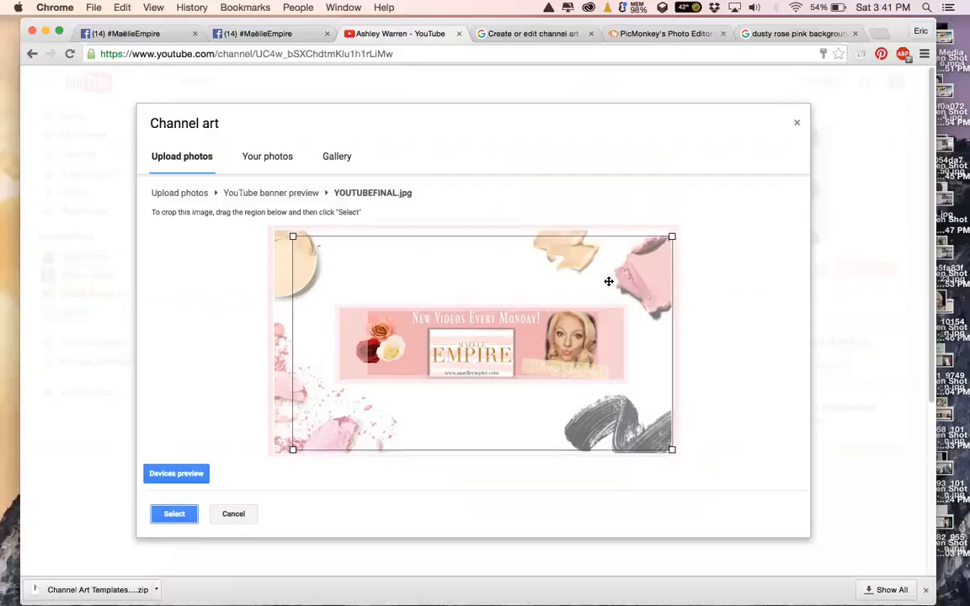
pyautogui.click(161, 518)
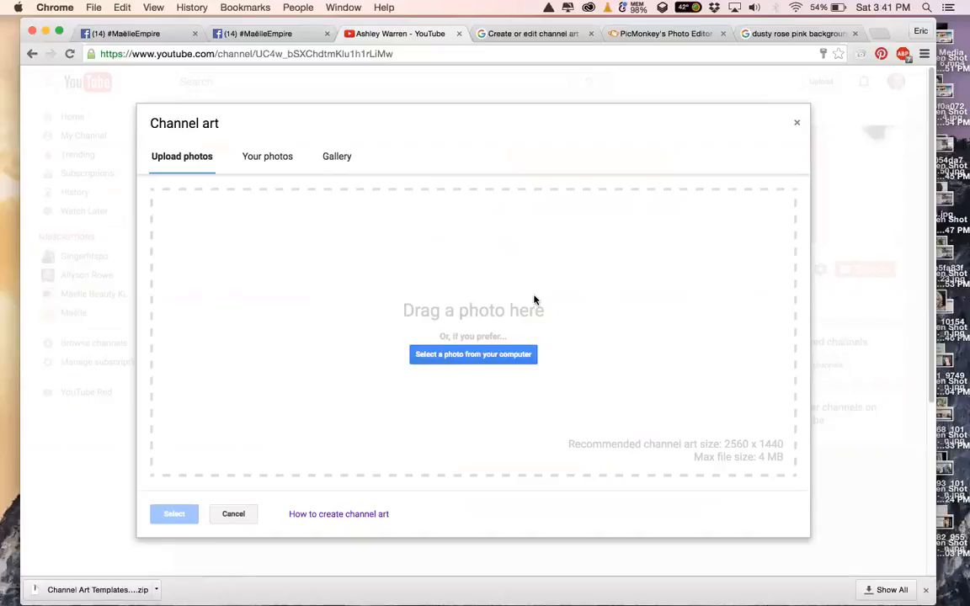
# Upload the YOUTUBEFINAL image again, apply it as channel art without adjusting the crop, and close the channel art dialog.
pyautogui.click(447, 354)
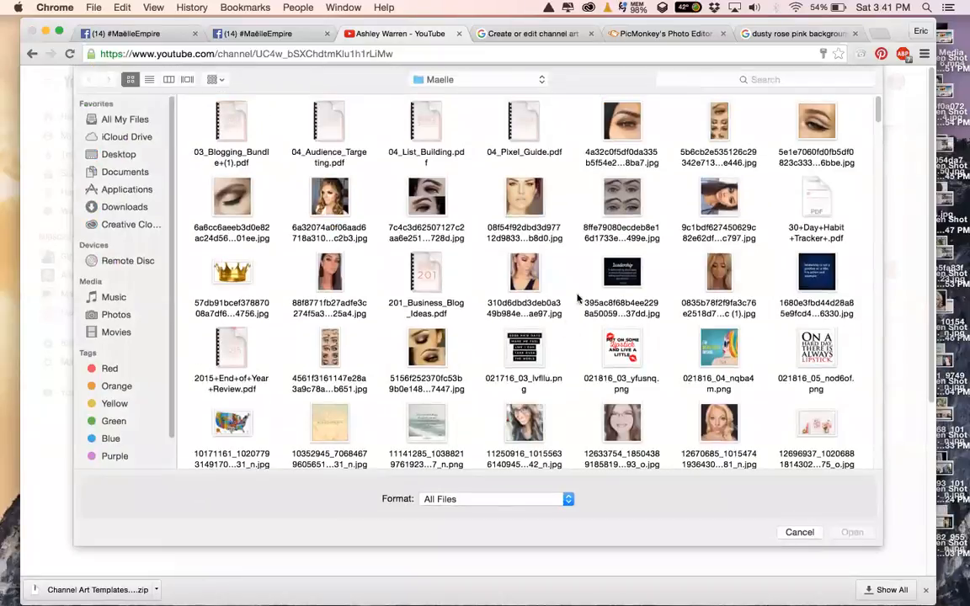
pyautogui.click(764, 81)
pyautogui.write('YOUTUBE')
pyautogui.doubleClick(318, 170)
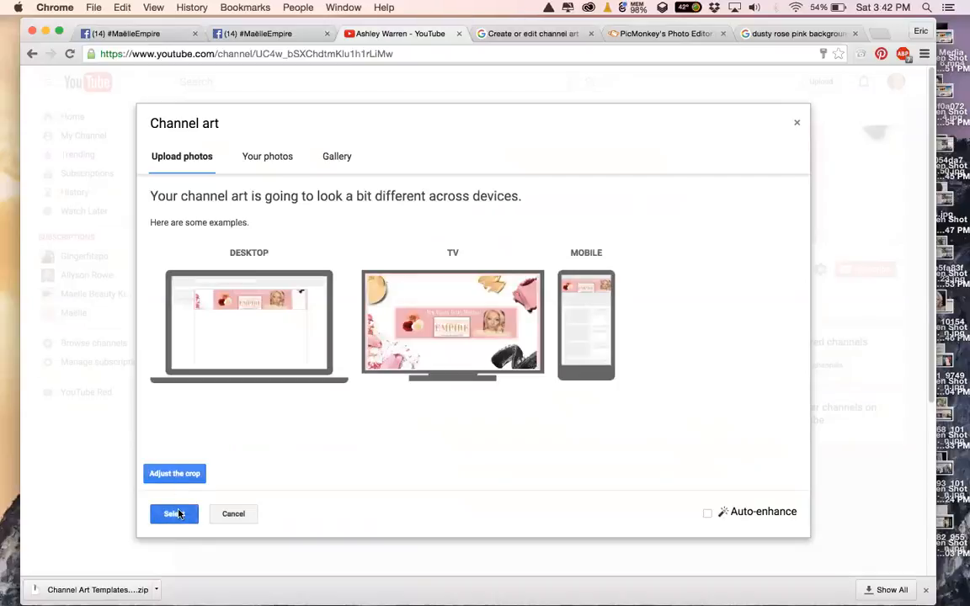
pyautogui.click(174, 514)
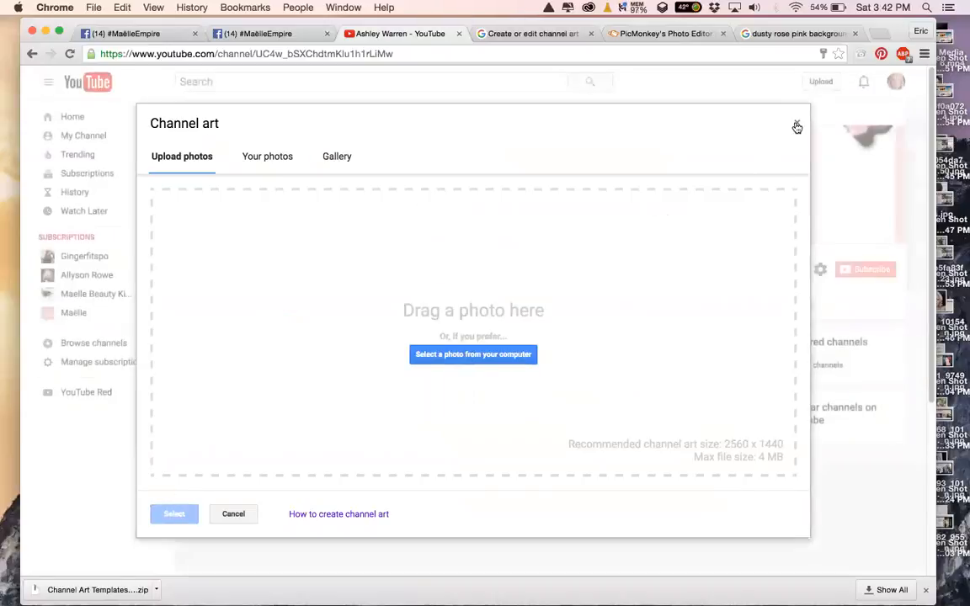
pyautogui.click(797, 127)
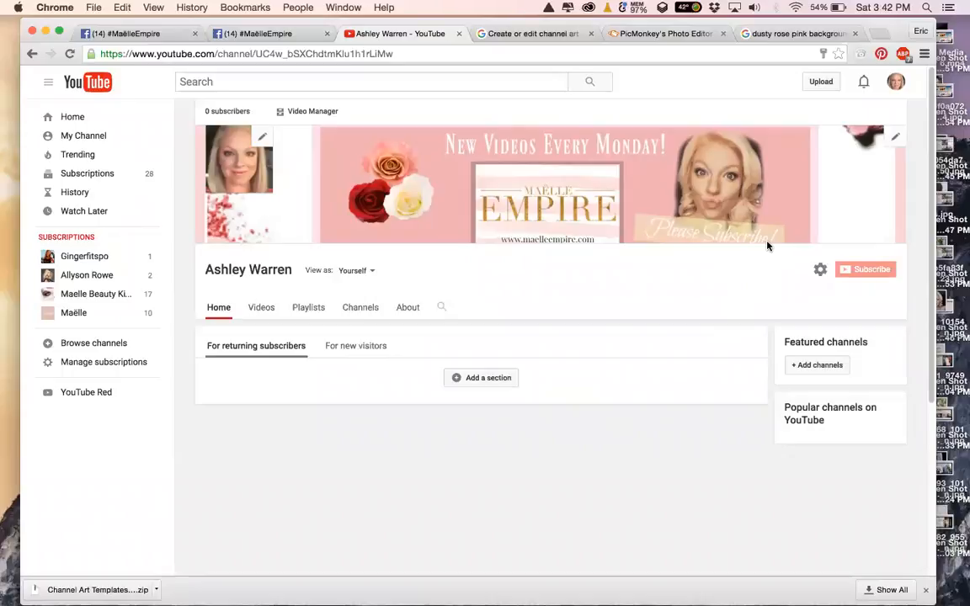
# Switch to the PicMonkey editor and move the pale label under the portrait, and the portrait itself, closer to the central logo.
pyautogui.click(662, 36)
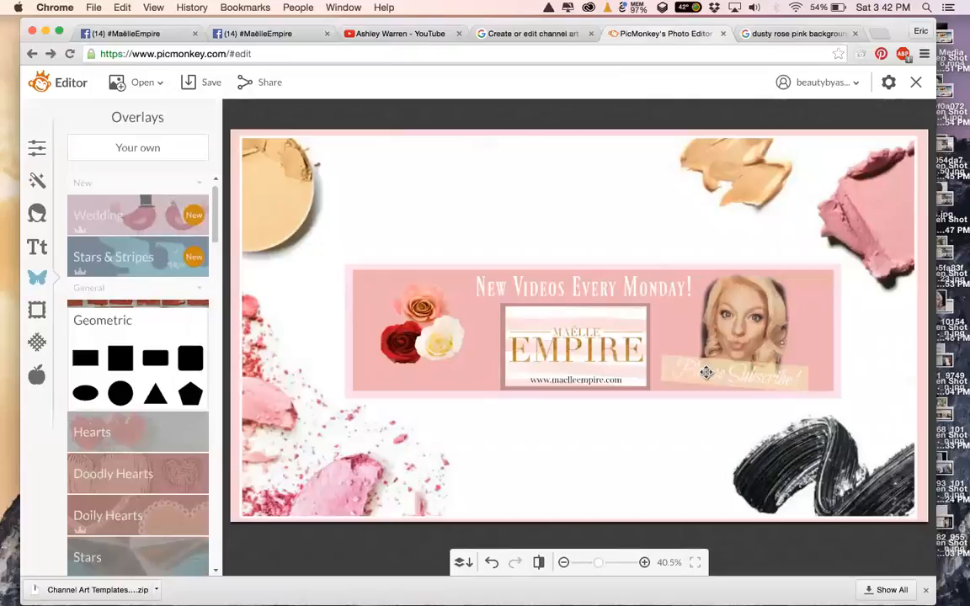
pyautogui.click(707, 373)
pyautogui.moveTo(708, 372)
pyautogui.mouseDown()
pyautogui.moveTo(683, 367)
pyautogui.moveTo(706, 365)
pyautogui.mouseUp()
pyautogui.click(792, 375)
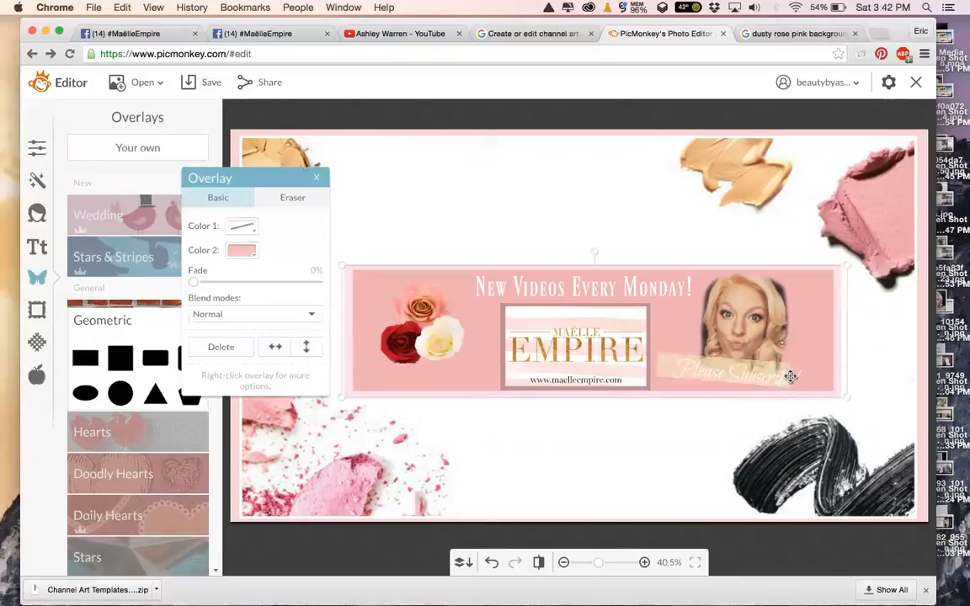
pyautogui.moveTo(745, 329); pyautogui.dragTo(738, 333)
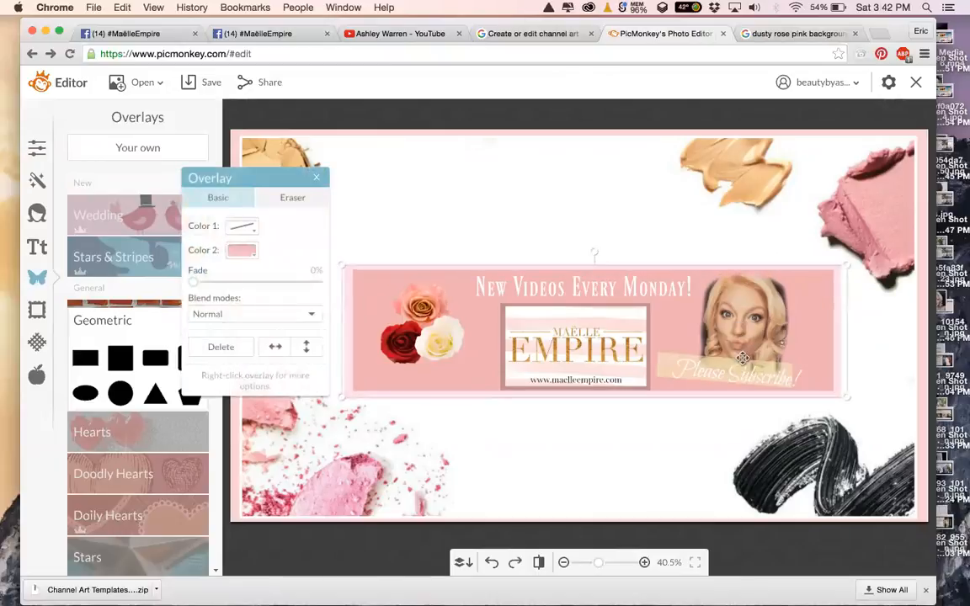
pyautogui.click(316, 177)
pyautogui.moveTo(740, 328); pyautogui.dragTo(724, 336)
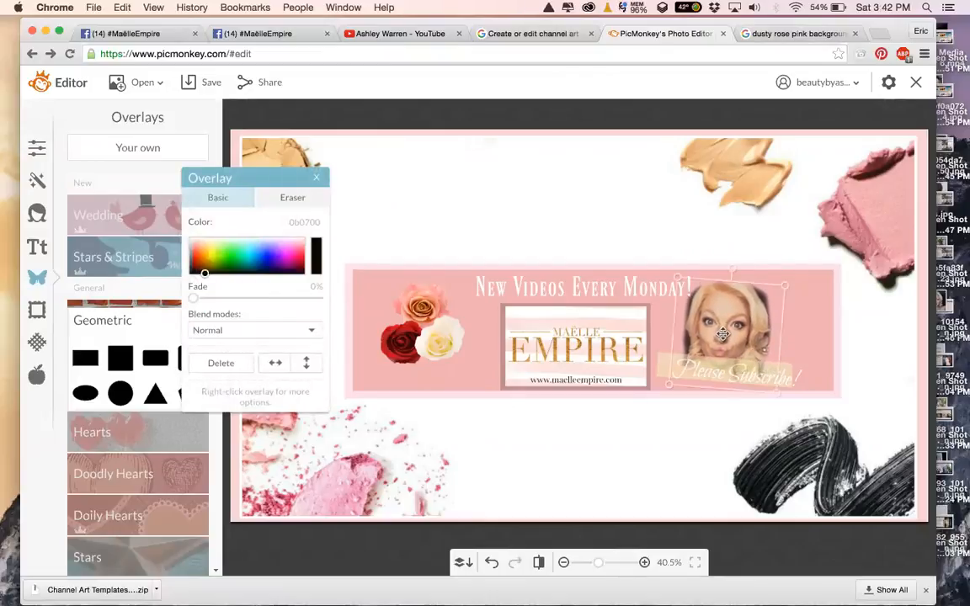
# Move the "Please Subscribe!" text inward so that it sits centered over its pale label, and deselect it.
pyautogui.click(795, 377)
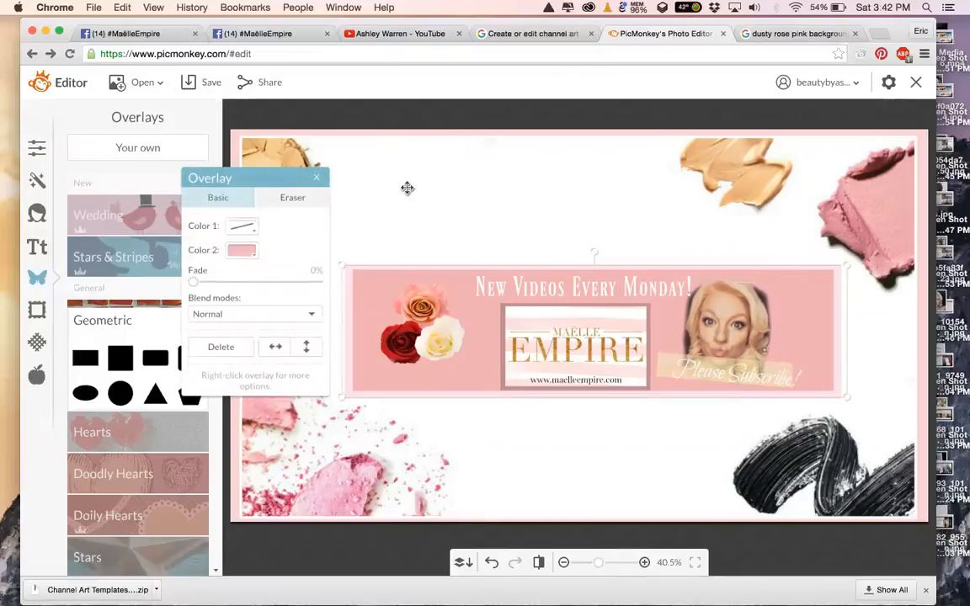
pyautogui.click(317, 178)
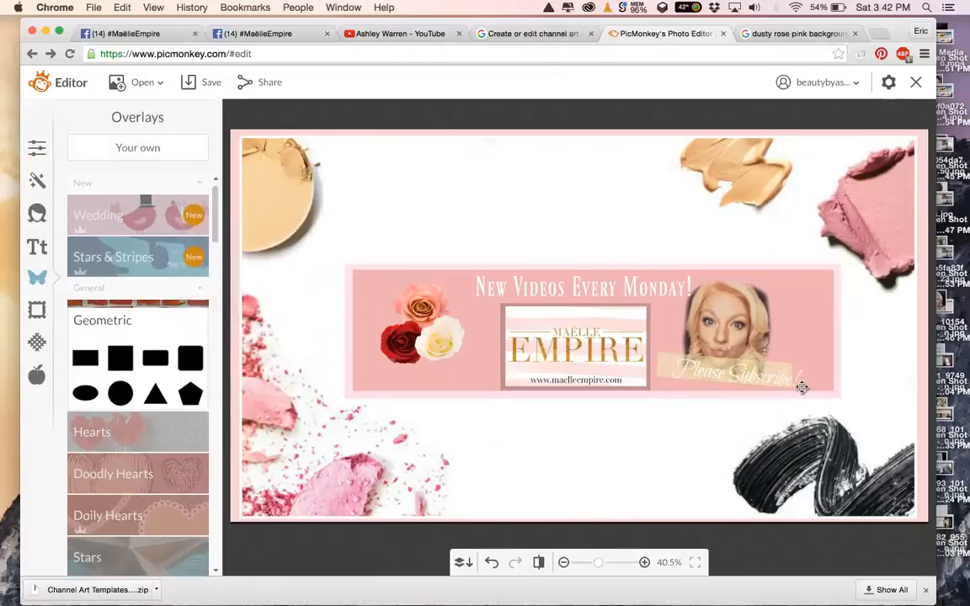
pyautogui.click(799, 379)
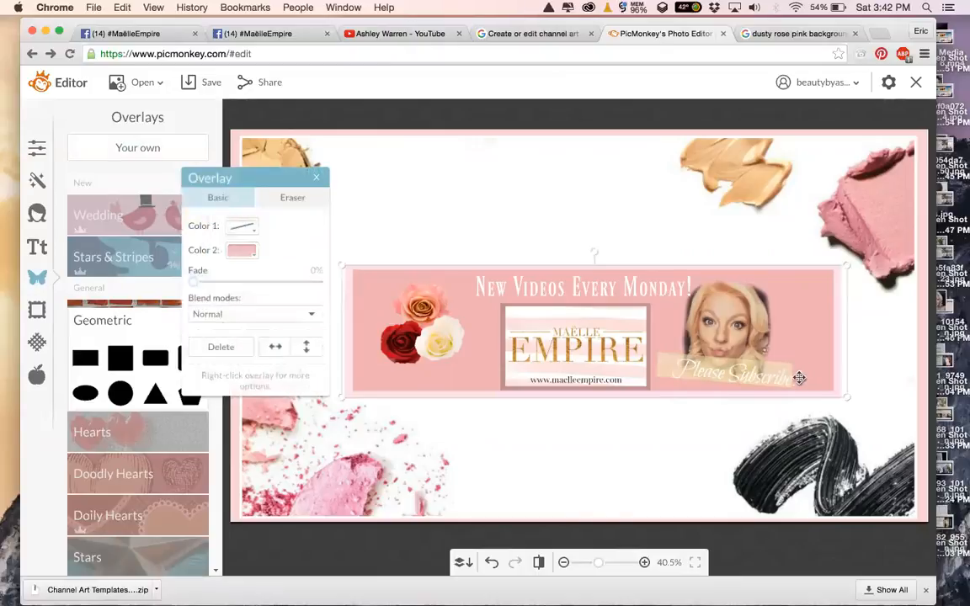
pyautogui.click(317, 177)
pyautogui.click(799, 374)
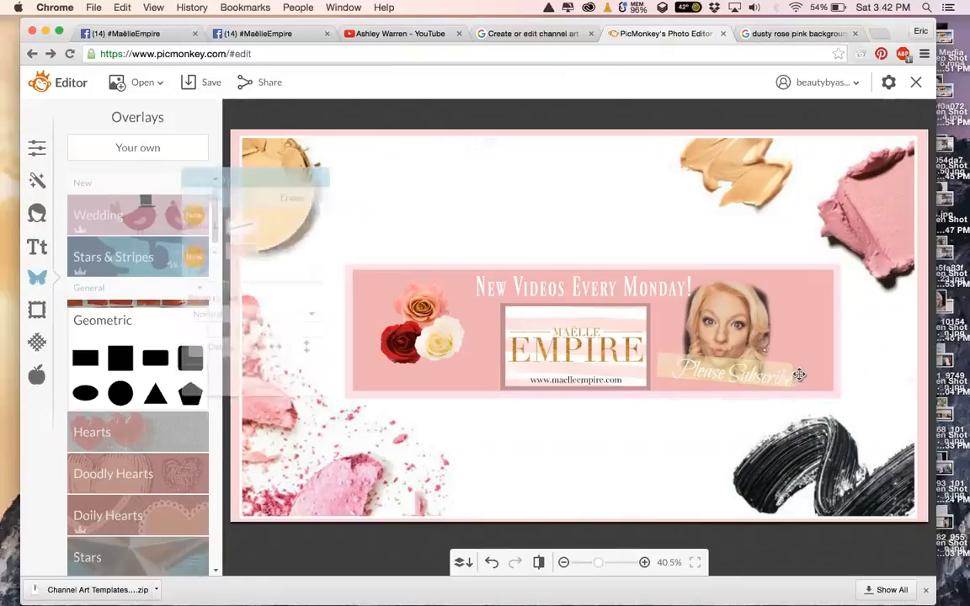
pyautogui.moveTo(800, 375); pyautogui.dragTo(789, 371)
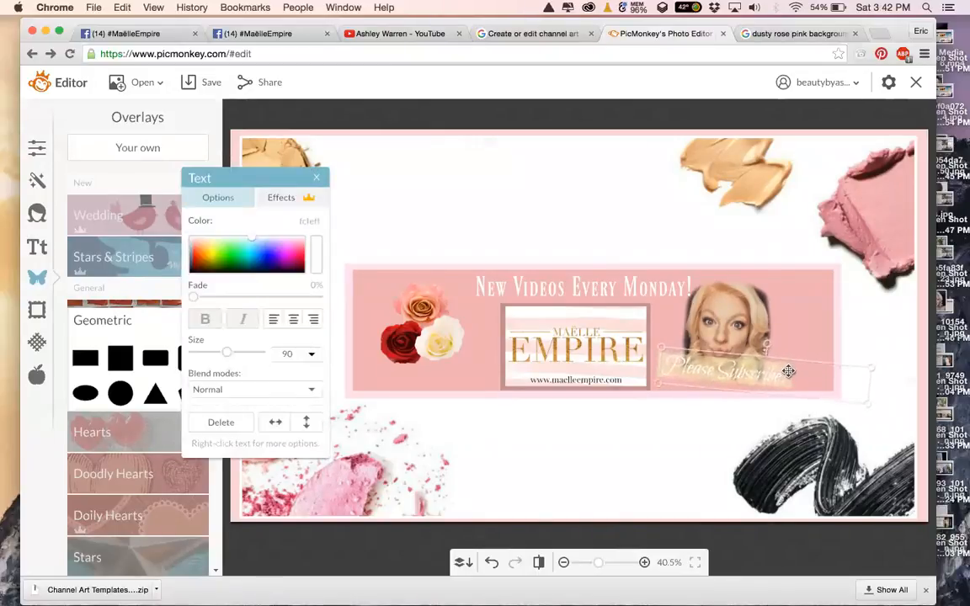
pyautogui.click(704, 421)
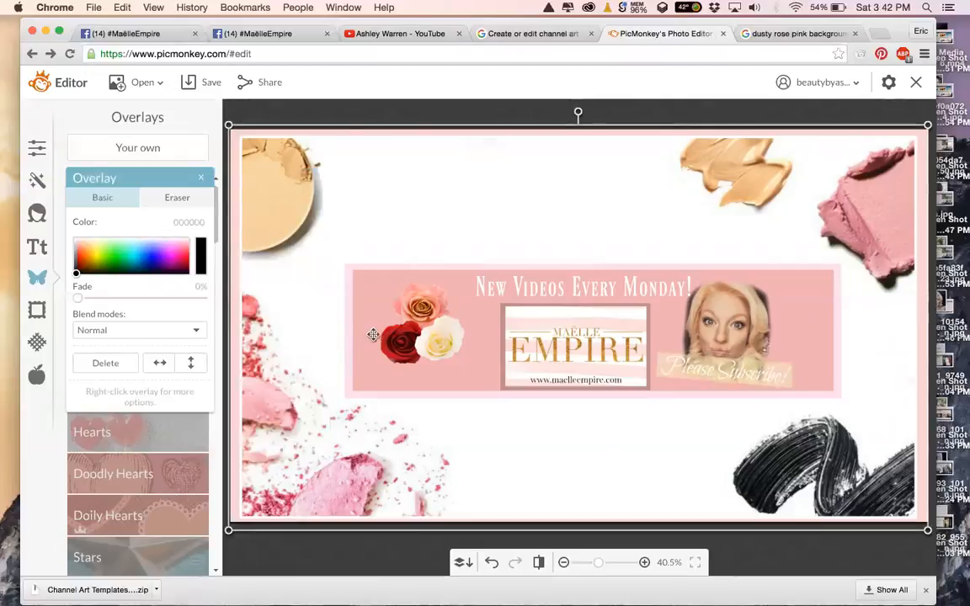
pyautogui.click(199, 179)
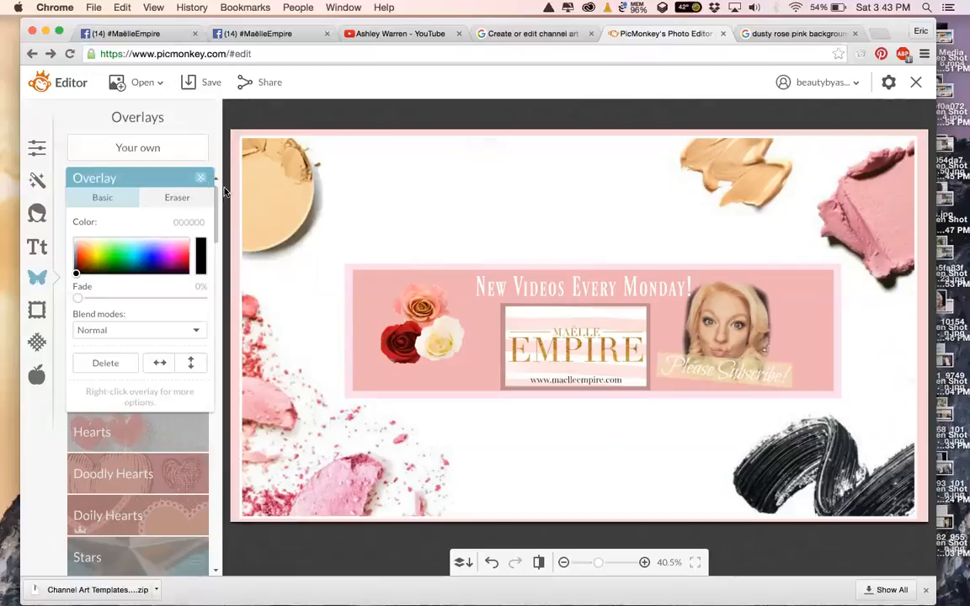
# Move the white, peach and red roses closer to the central logo, keeping them grouped as a cluster.
pyautogui.click(465, 346)
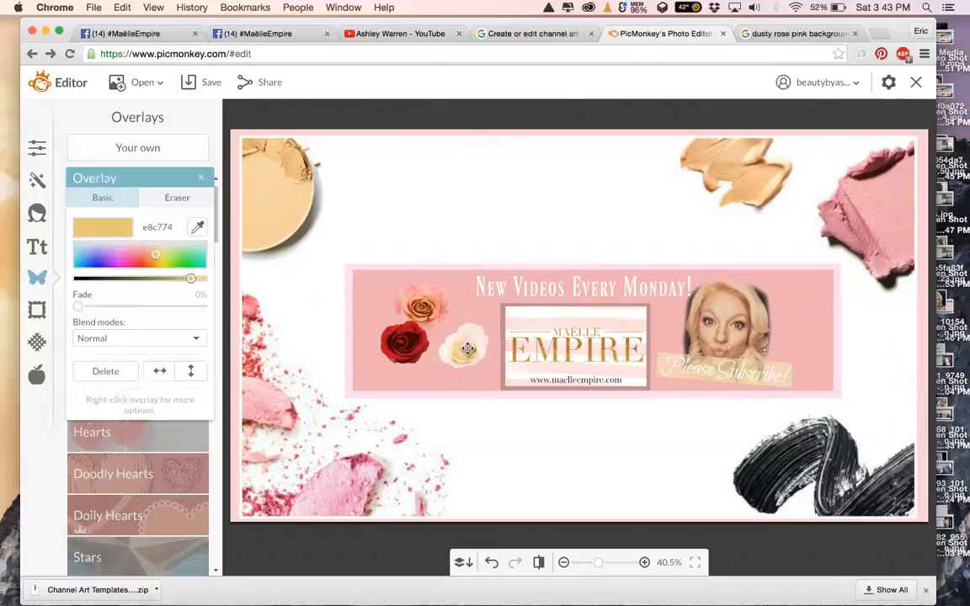
pyautogui.moveTo(424, 305); pyautogui.dragTo(452, 316)
pyautogui.moveTo(410, 342); pyautogui.dragTo(431, 344)
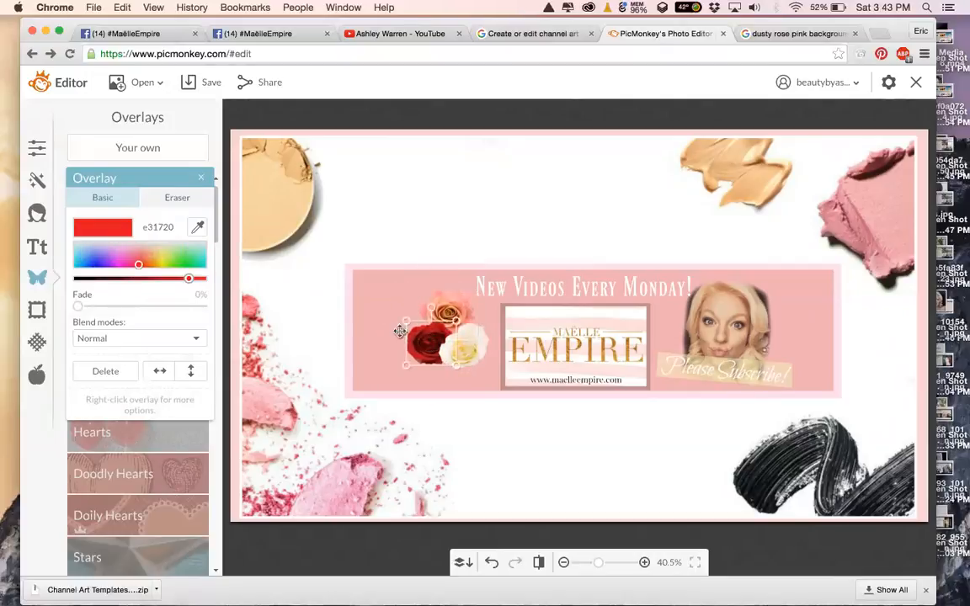
pyautogui.click(392, 303)
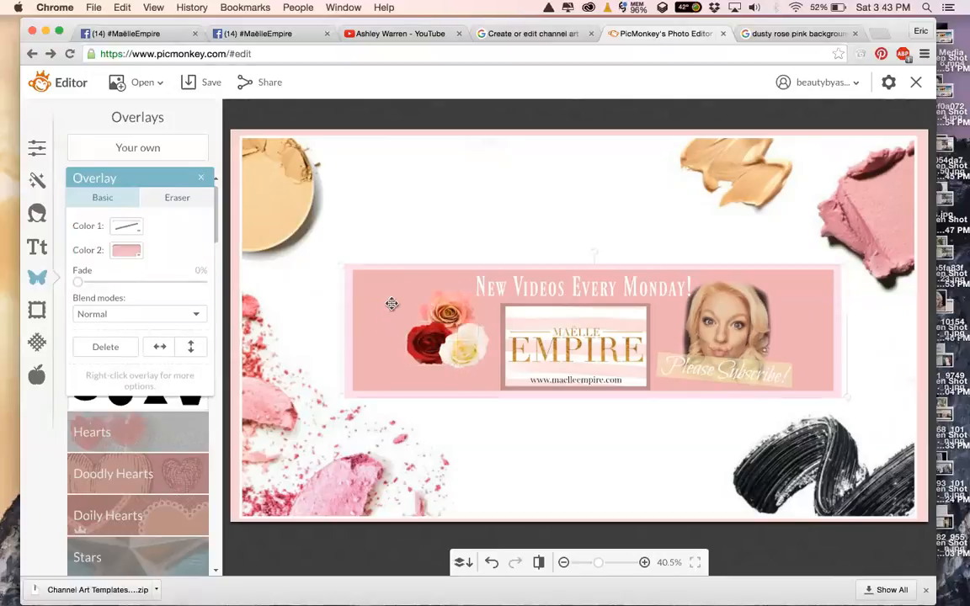
pyautogui.click(300, 314)
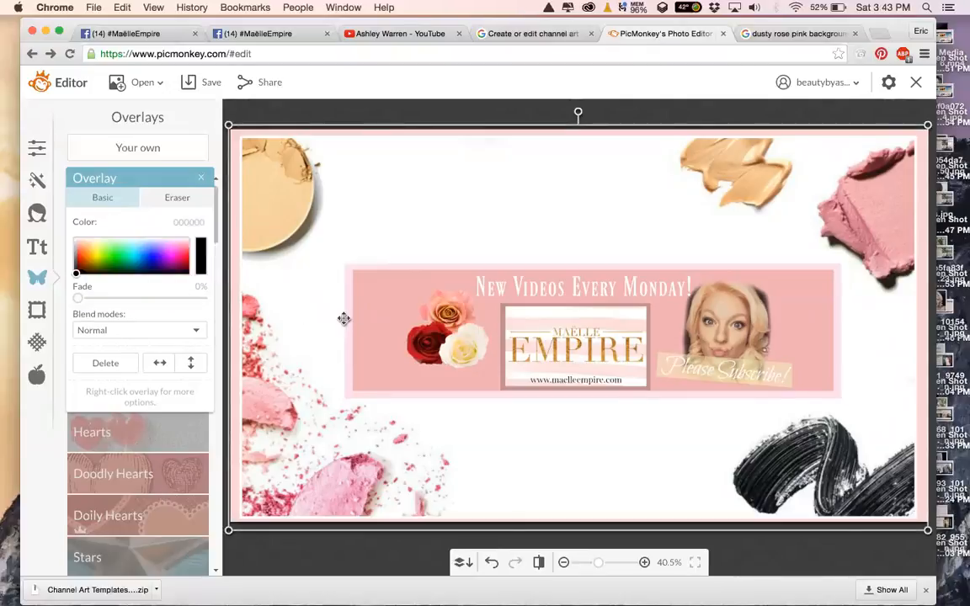
pyautogui.click(202, 178)
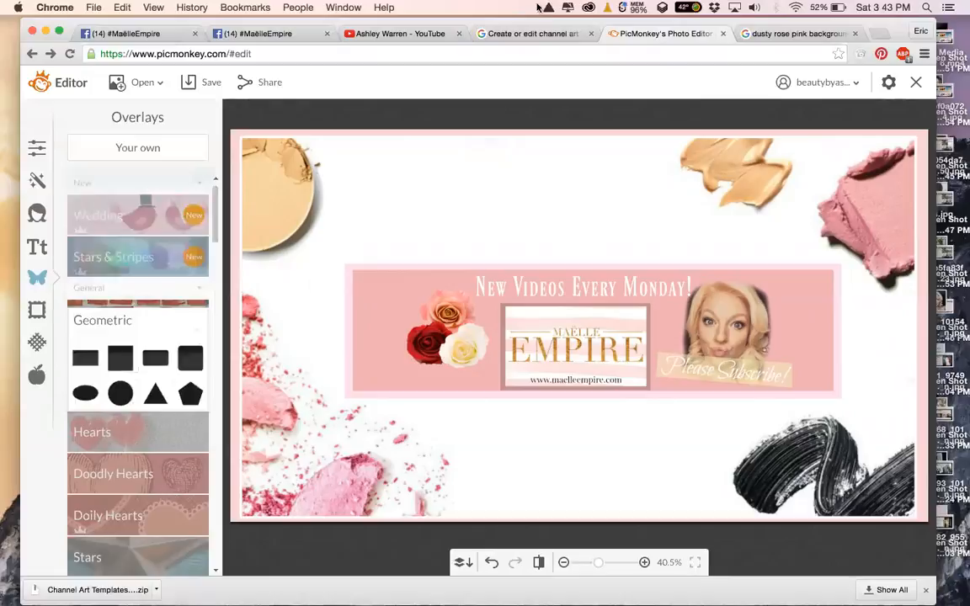
# Check the current banner on the YouTube channel page, then return to PicMonkey and enlarge and reposition the inner pink rectangle behind the banner content.
pyautogui.click(389, 33)
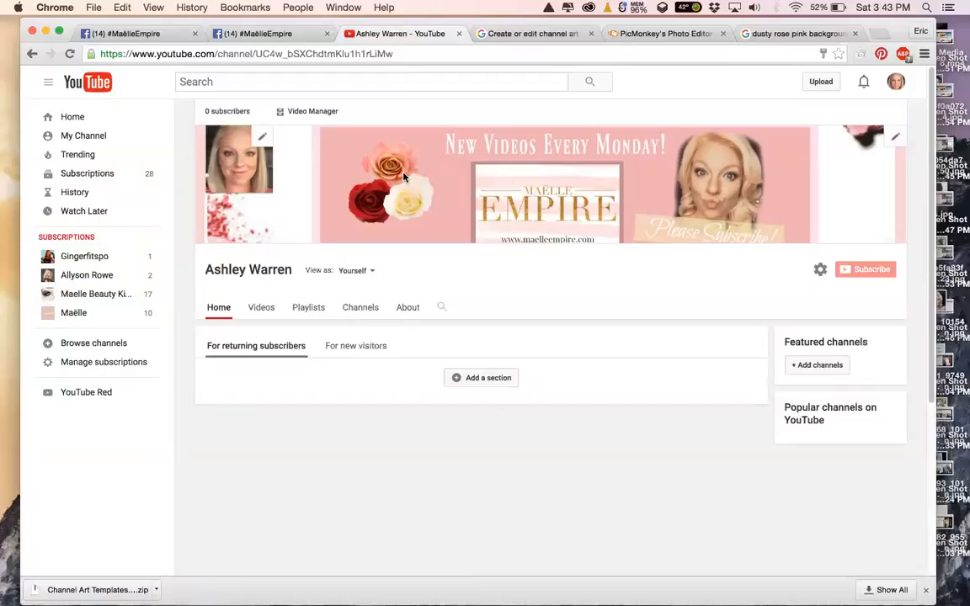
pyautogui.click(673, 34)
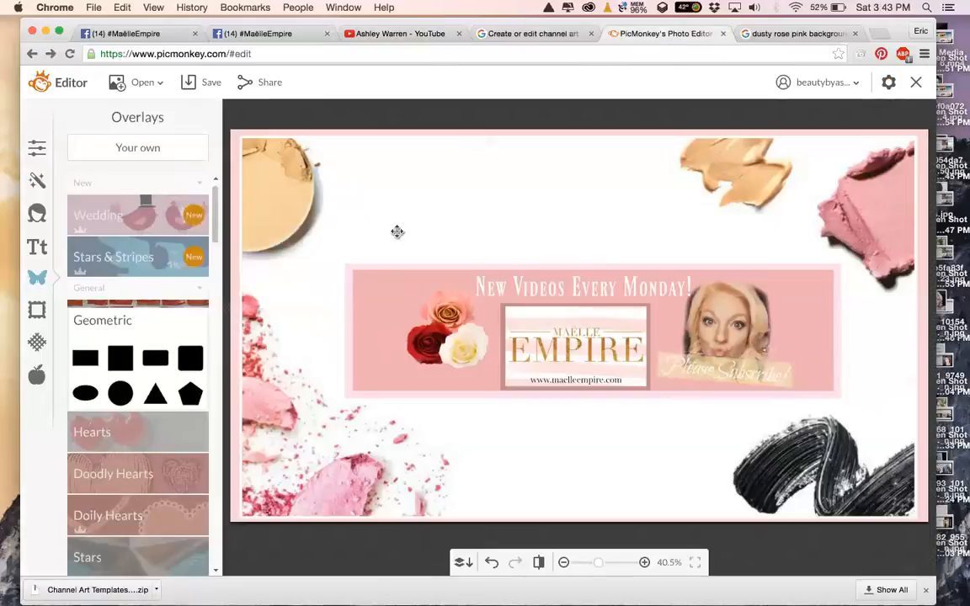
pyautogui.click(347, 305)
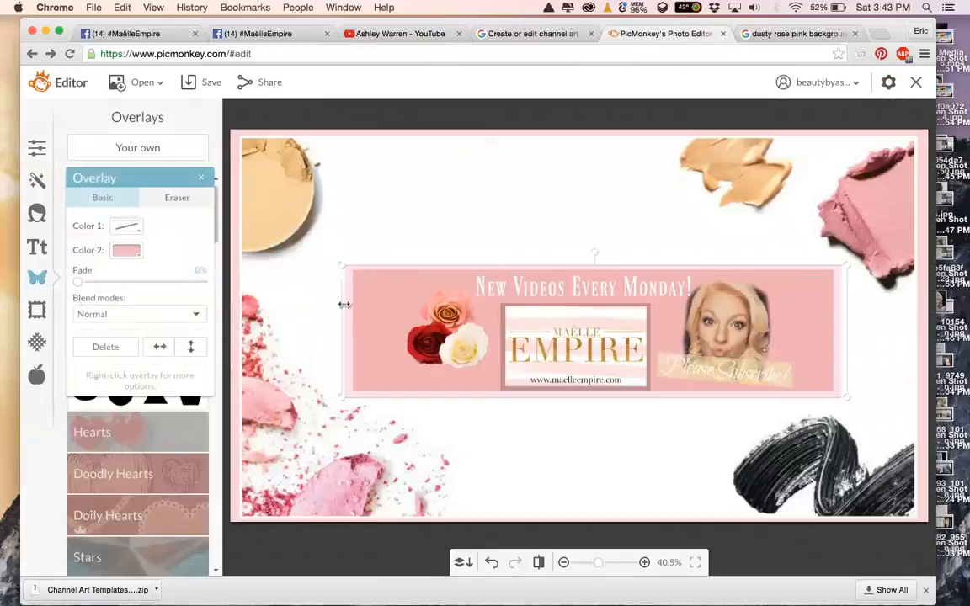
pyautogui.moveTo(344, 304); pyautogui.dragTo(299, 303)
pyautogui.moveTo(364, 302); pyautogui.dragTo(376, 310)
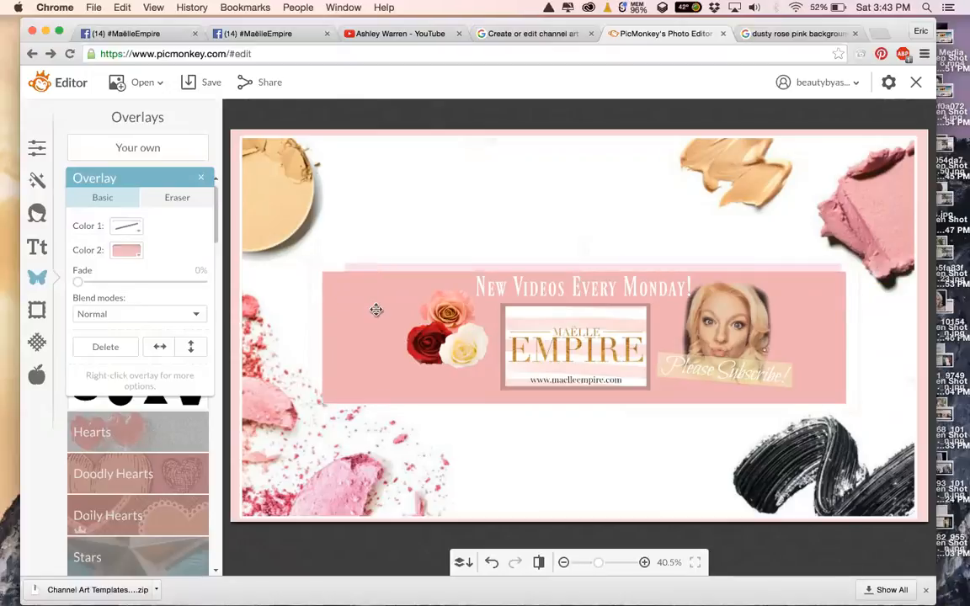
# Enlarge the faded light pink rectangle so that it forms an even border around the widened pink strip.
pyautogui.click(369, 263)
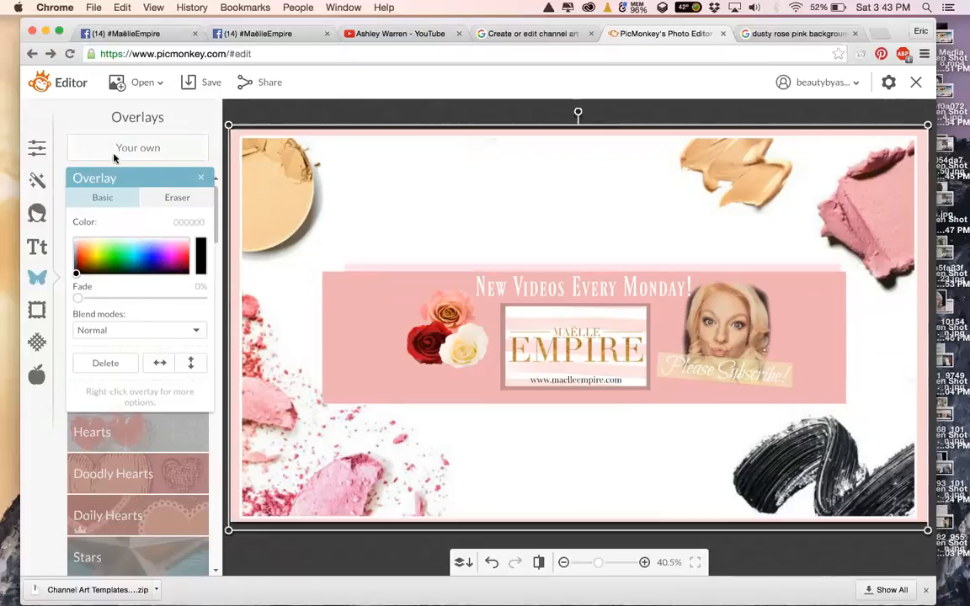
pyautogui.click(200, 178)
pyautogui.click(374, 267)
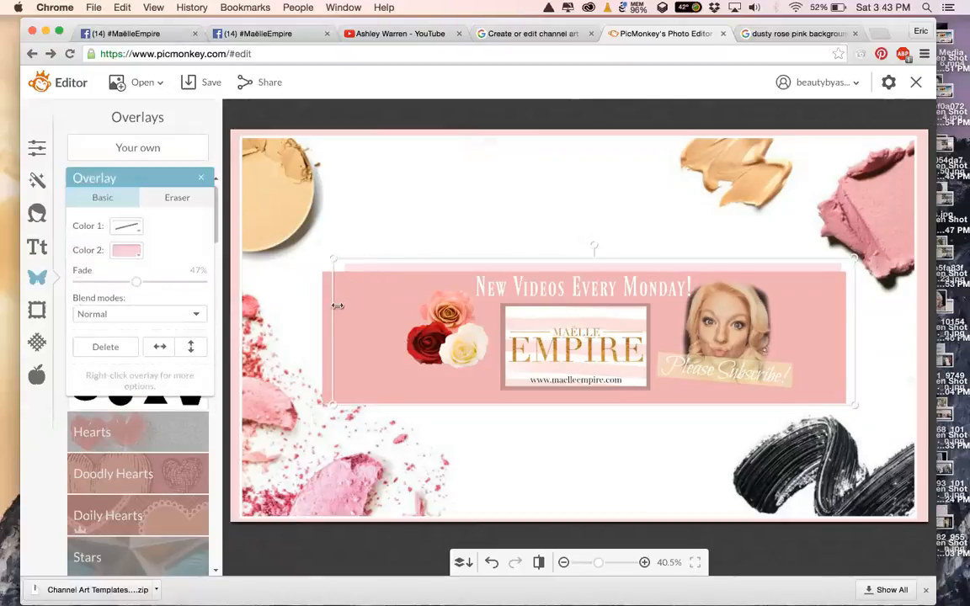
pyautogui.moveTo(335, 306); pyautogui.dragTo(303, 304)
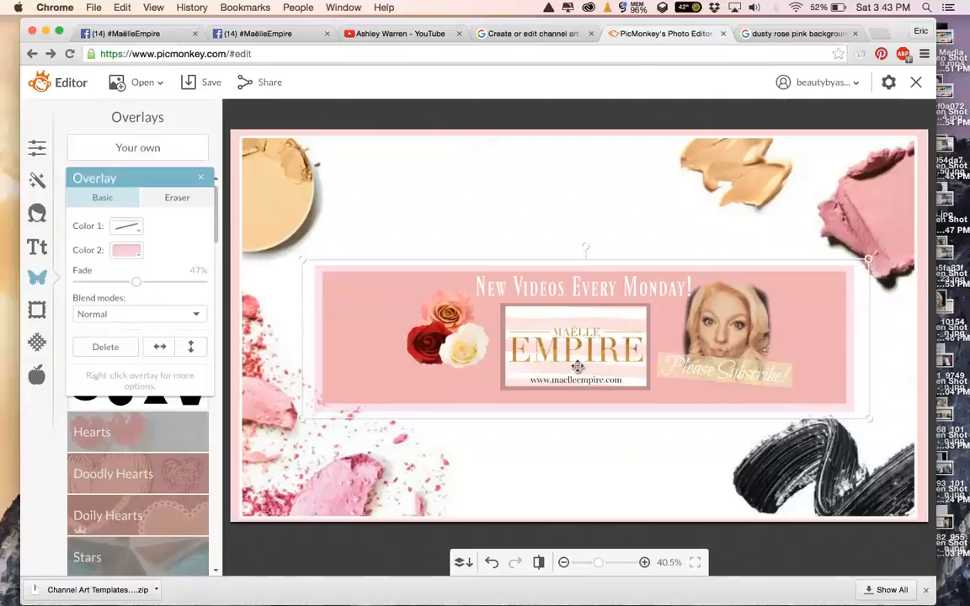
pyautogui.click(579, 200)
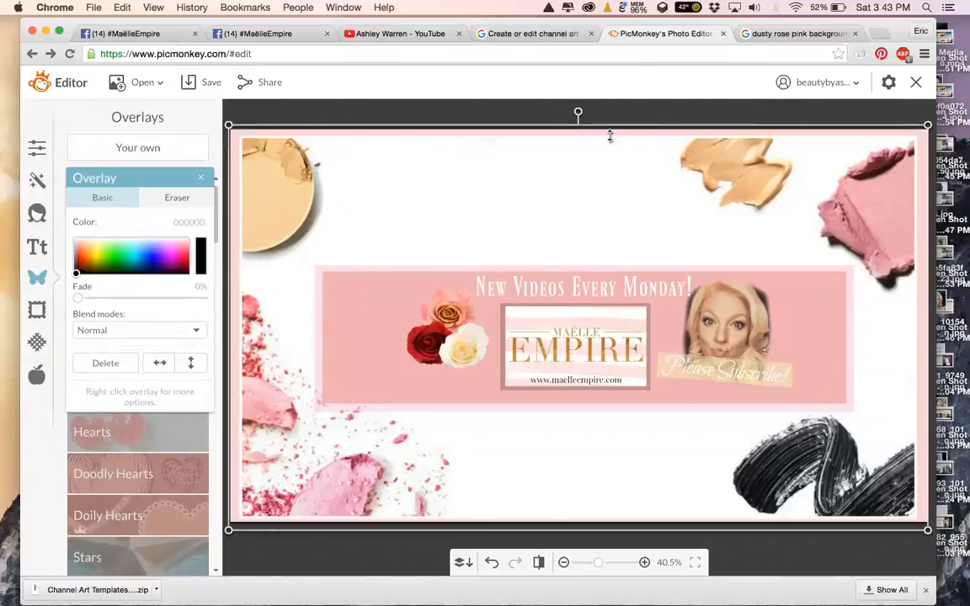
# Save the revised banner to the computer as a JPG named YOUTUBEFINAL with Sean quality, replacing the existing file.
pyautogui.click(206, 84)
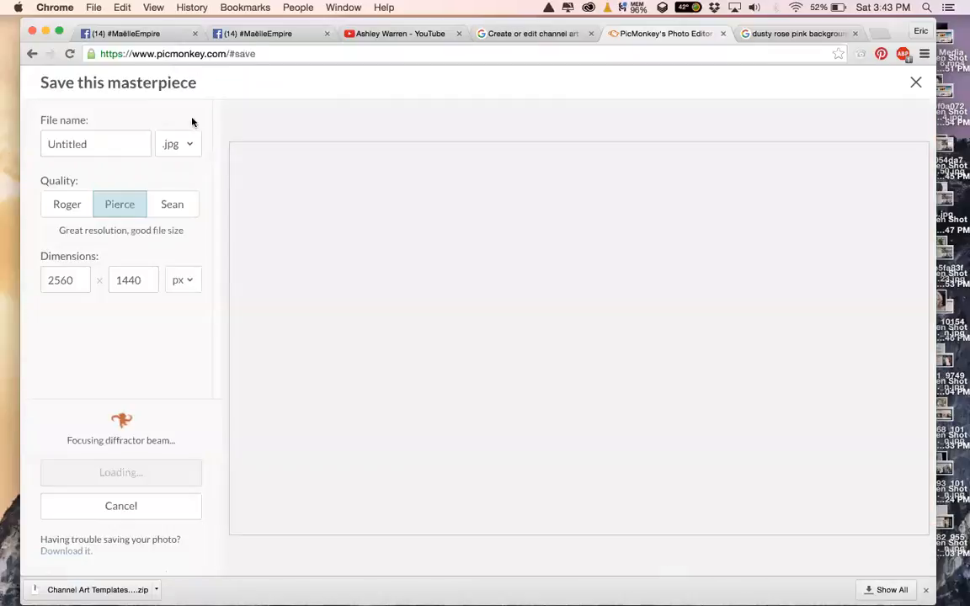
pyautogui.click(169, 202)
pyautogui.click(108, 142)
pyautogui.write('YOUTUBEFINAL')
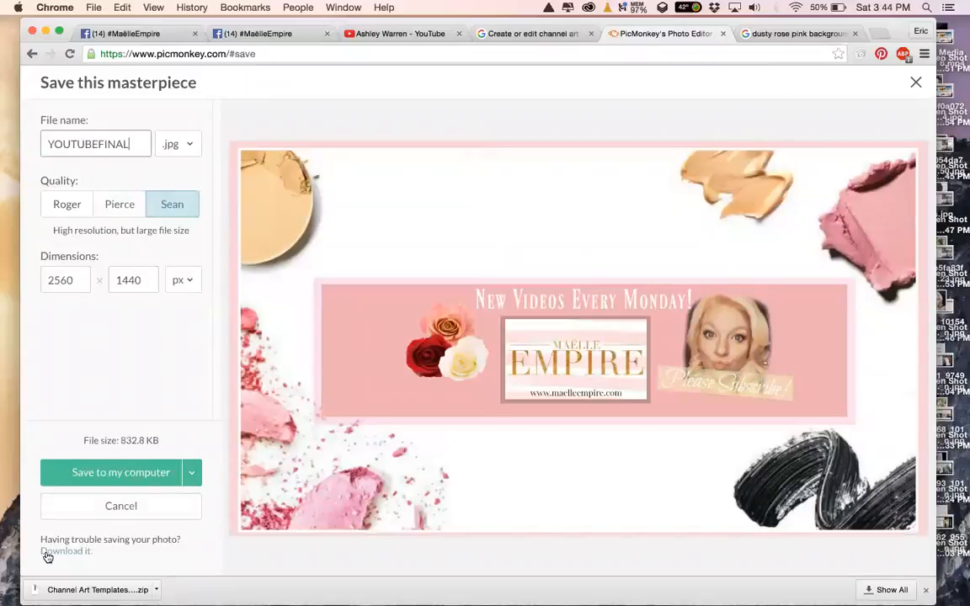
pyautogui.click(126, 475)
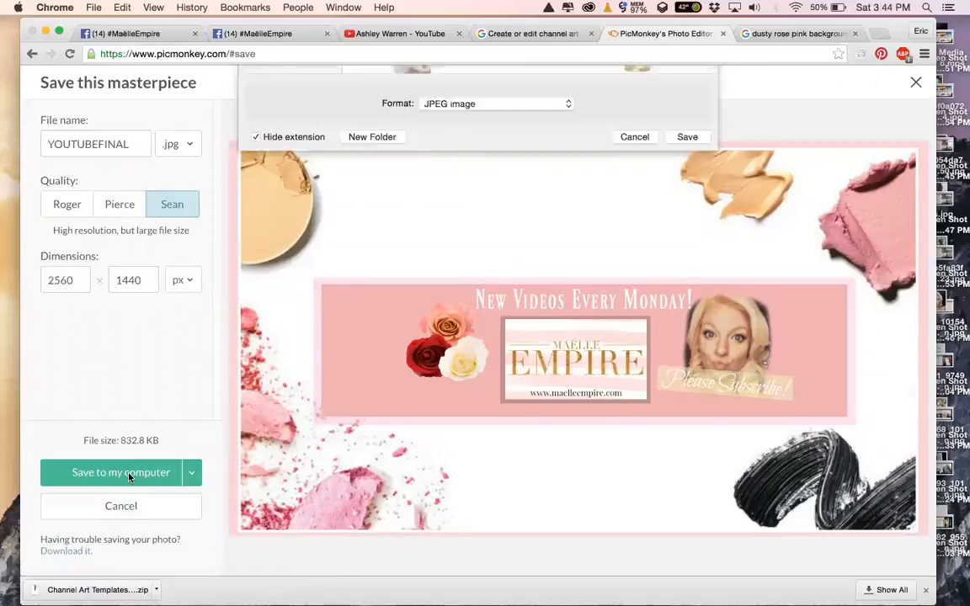
pyautogui.press('Return')
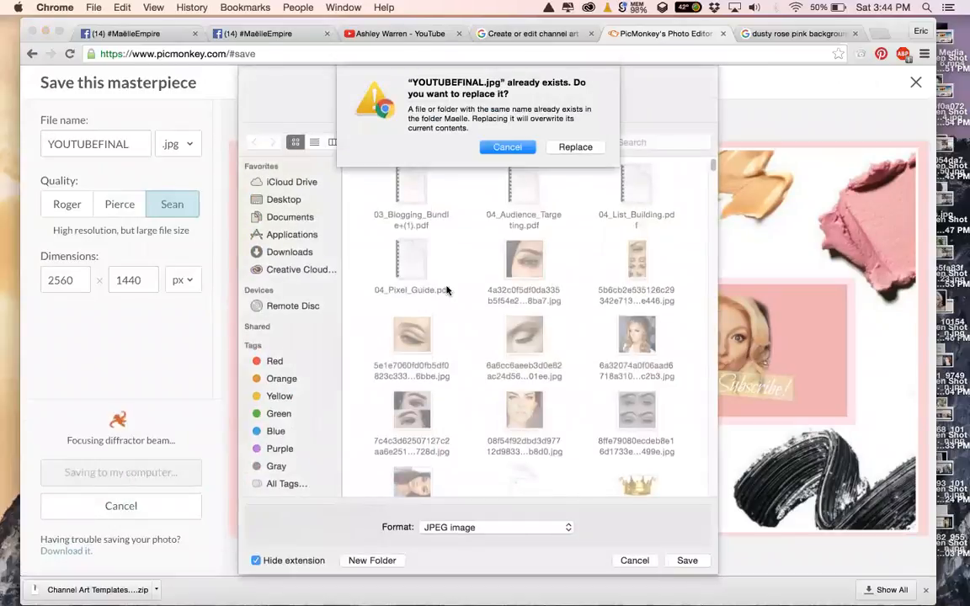
pyautogui.click(560, 144)
# Switch to the YouTube channel page and upload YOUTUBEFINAL.jpg from the computer as the new channel art.
pyautogui.click(411, 34)
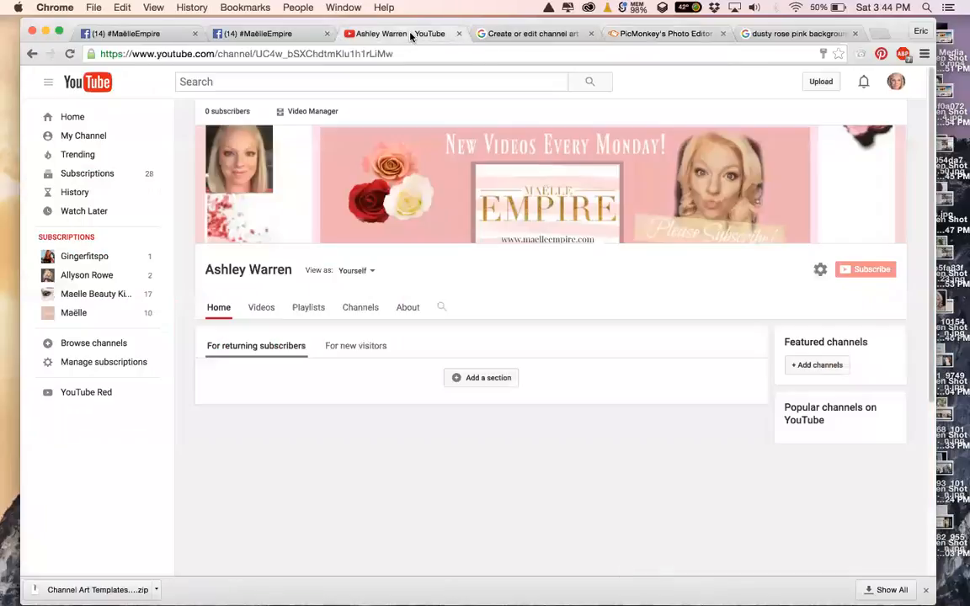
pyautogui.click(896, 136)
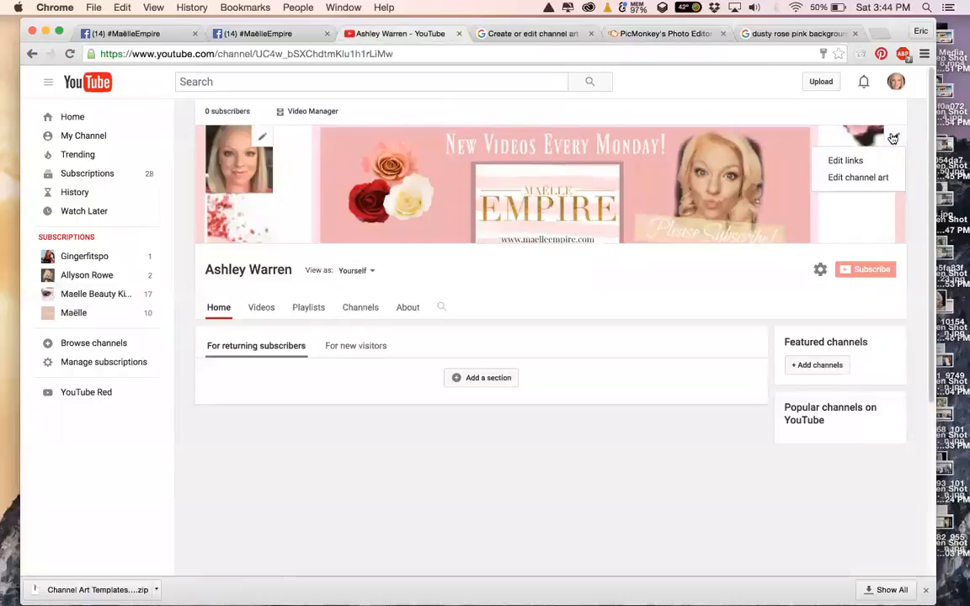
pyautogui.click(849, 178)
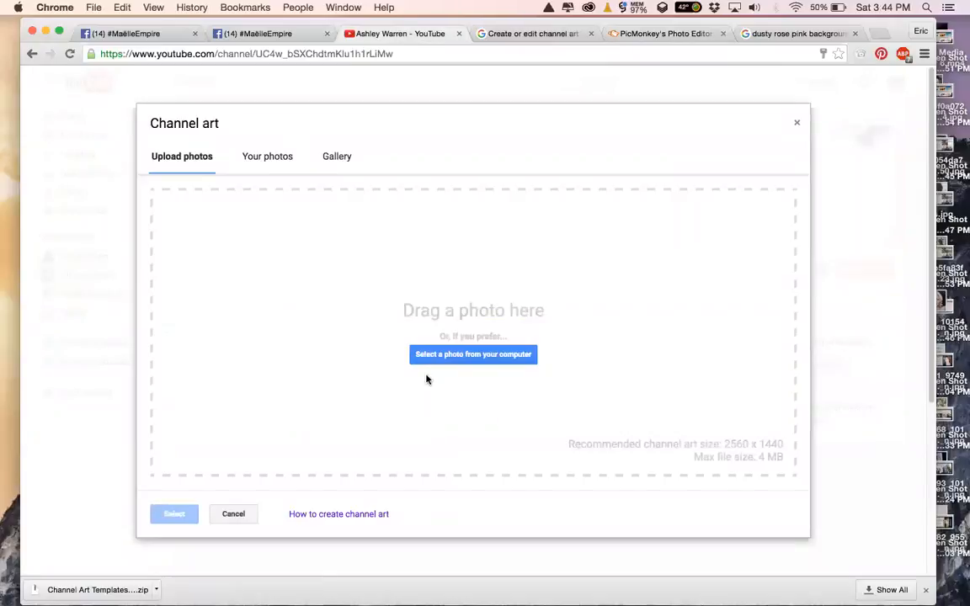
pyautogui.click(442, 360)
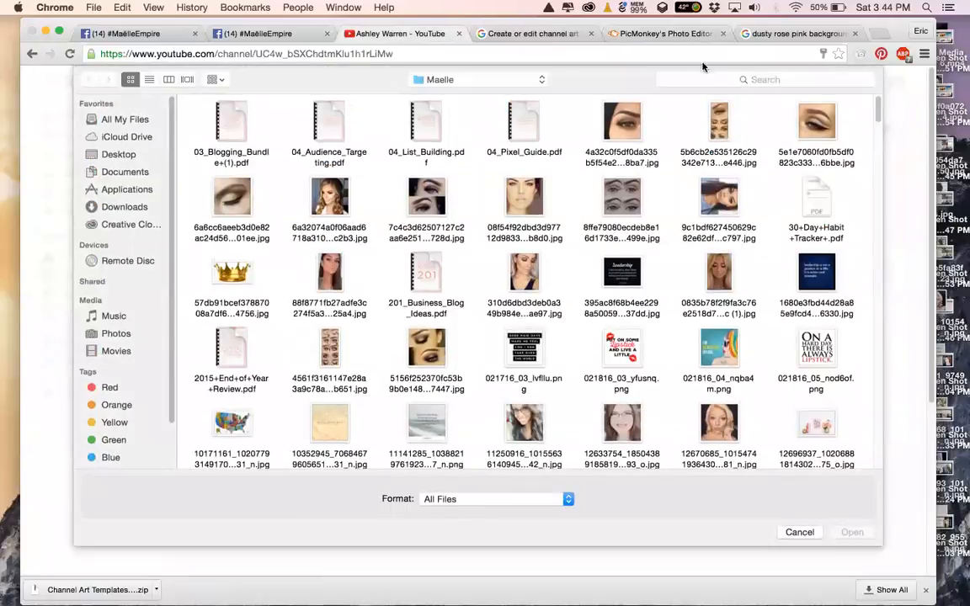
pyautogui.write('YOUTUBE')
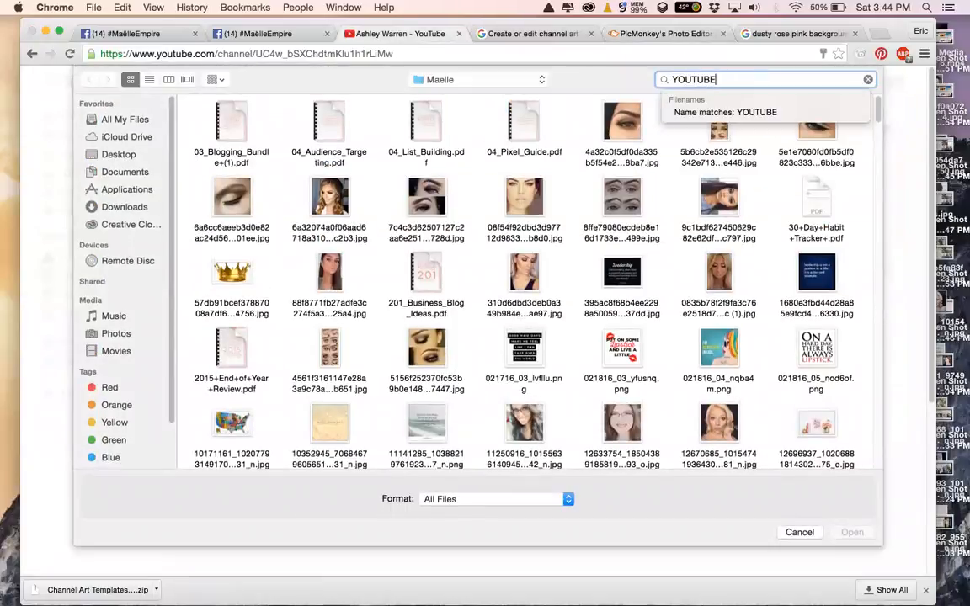
pyautogui.doubleClick(325, 165)
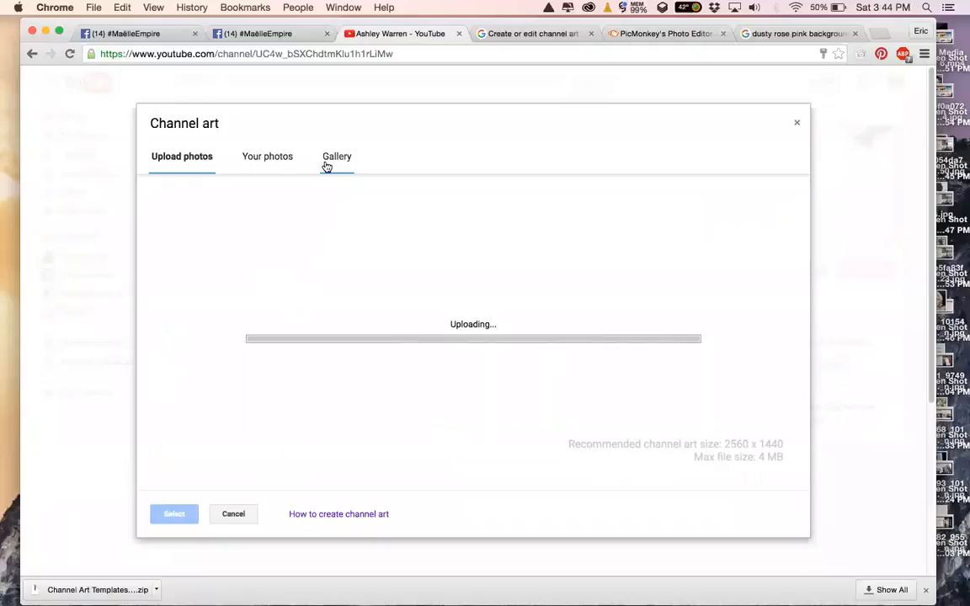
# Crop the uploaded banner slightly smaller, shift the crop region toward the image's right side, and apply it as the channel art.
pyautogui.click(159, 477)
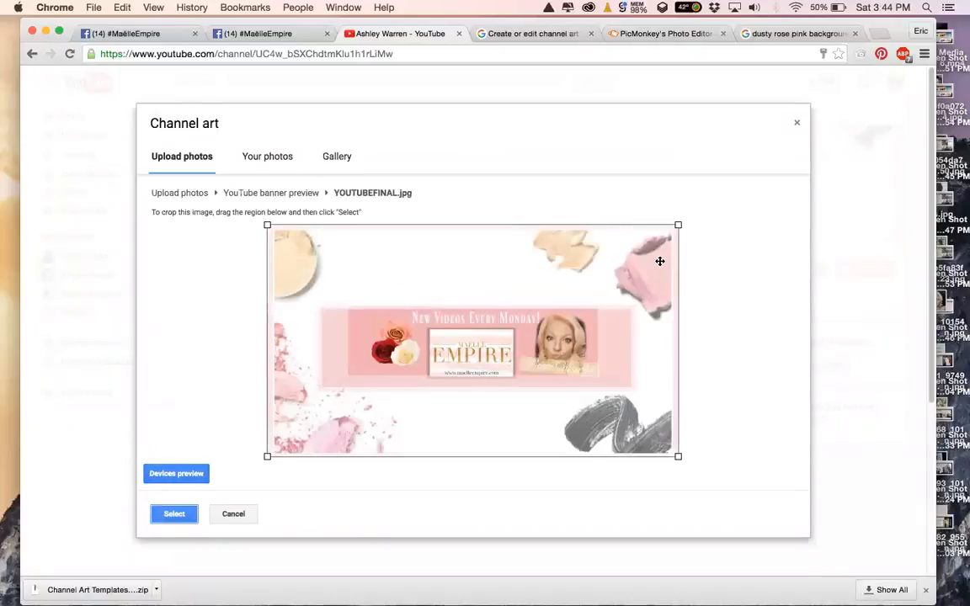
pyautogui.moveTo(678, 226); pyautogui.dragTo(661, 234)
pyautogui.moveTo(600, 278); pyautogui.dragTo(617, 275)
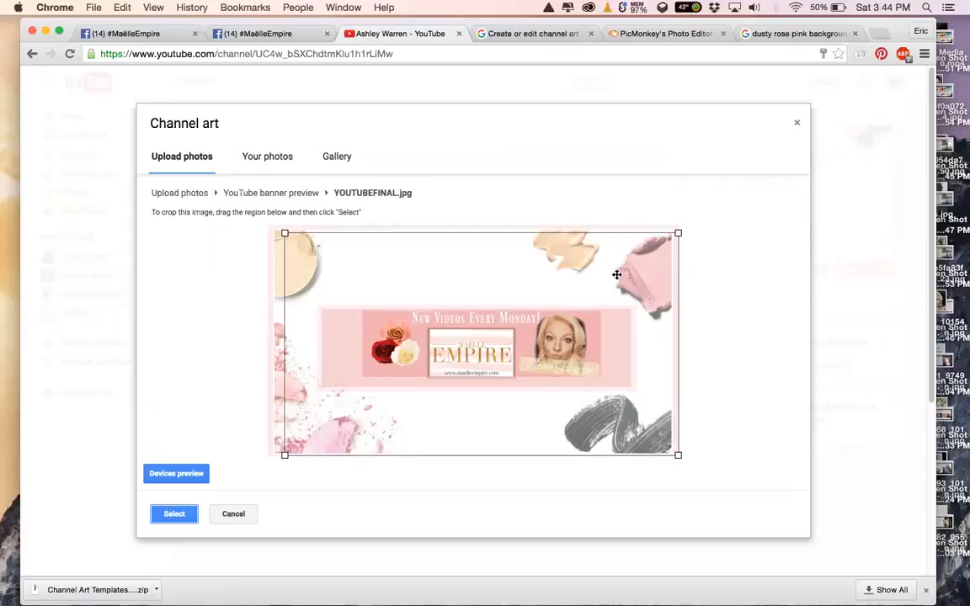
pyautogui.click(175, 514)
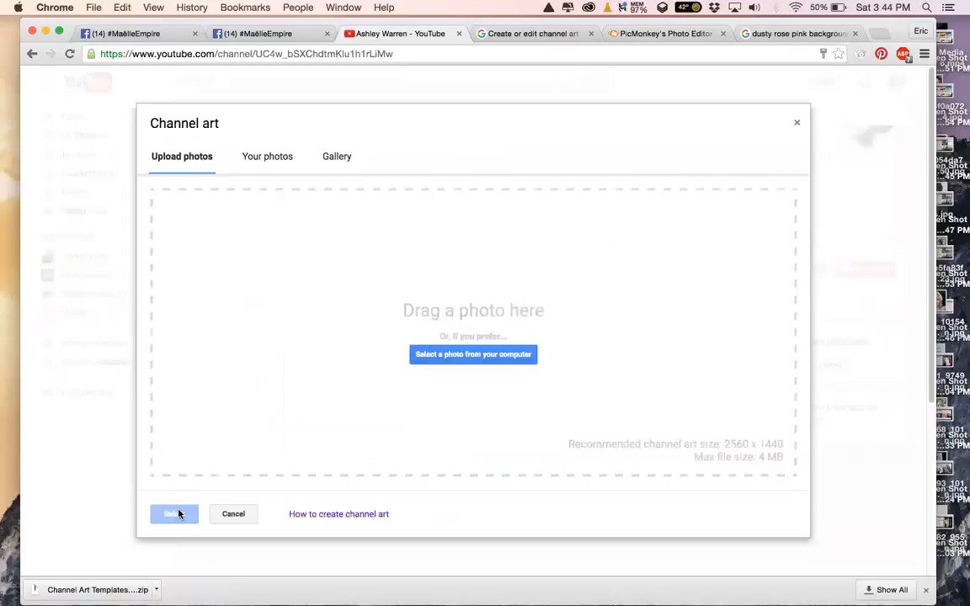
pyautogui.click(797, 124)
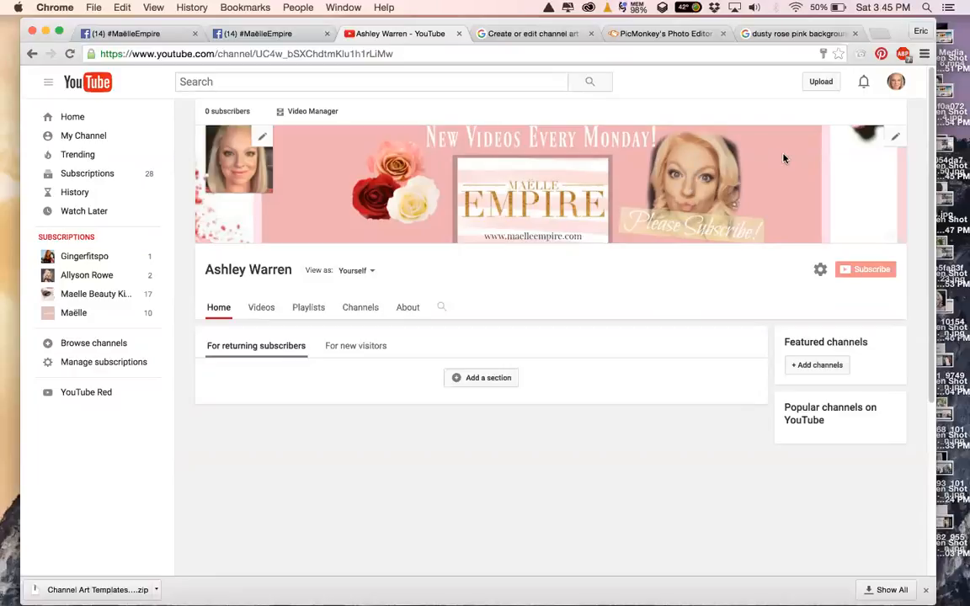
# Open the channel icon for editing through the Google account and start uploading a new profile photo from the computer.
pyautogui.click(262, 140)
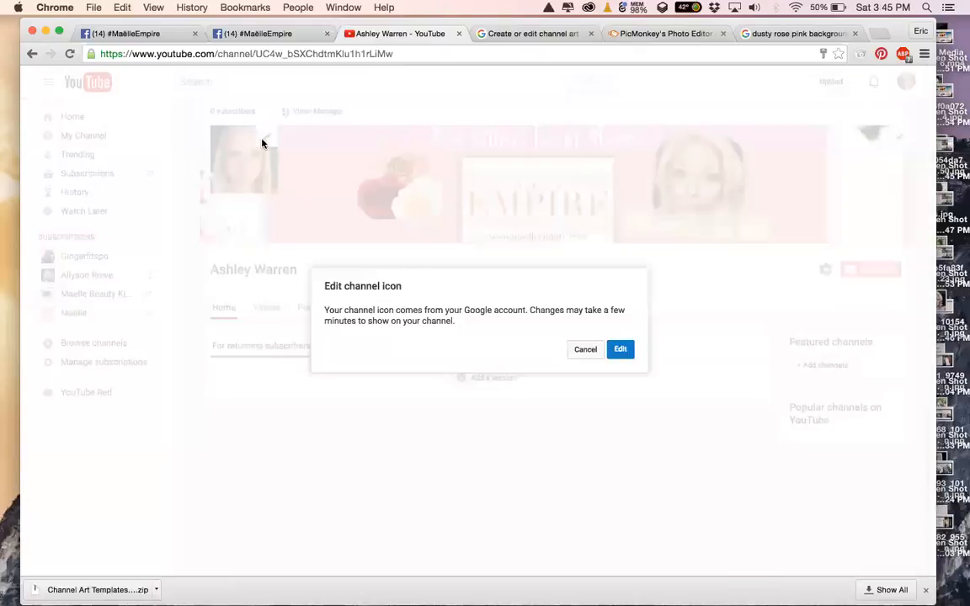
pyautogui.click(576, 352)
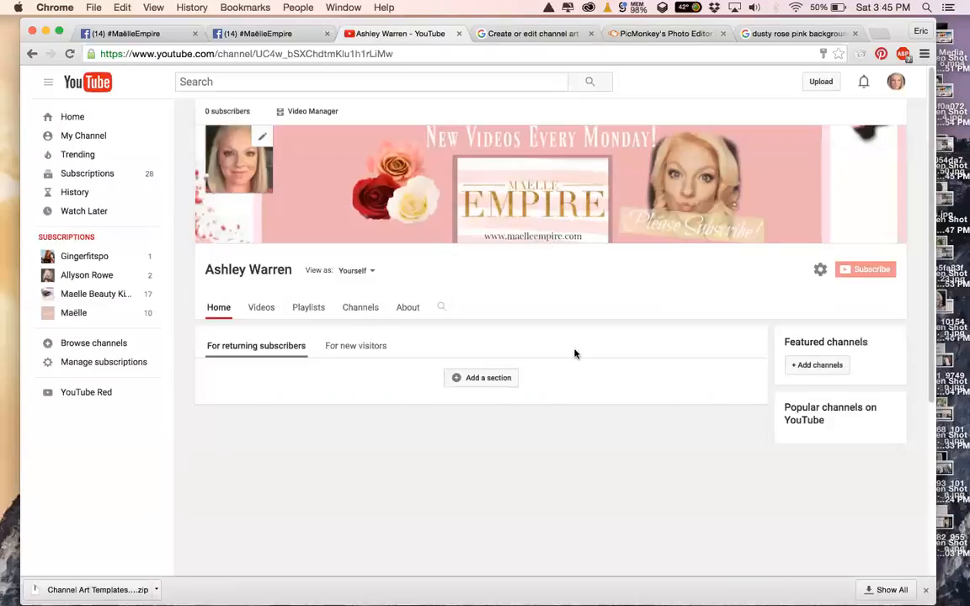
pyautogui.click(263, 141)
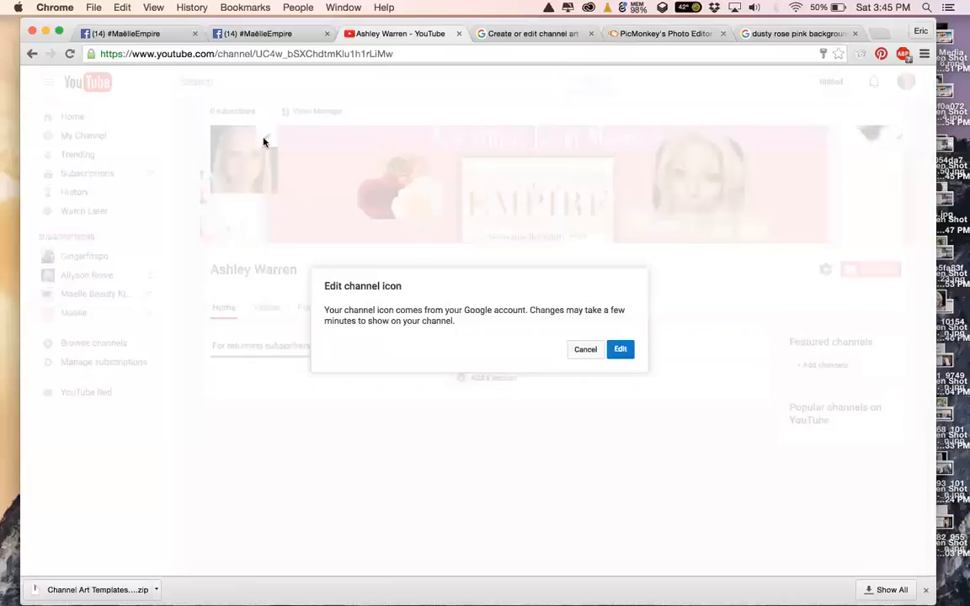
pyautogui.click(622, 351)
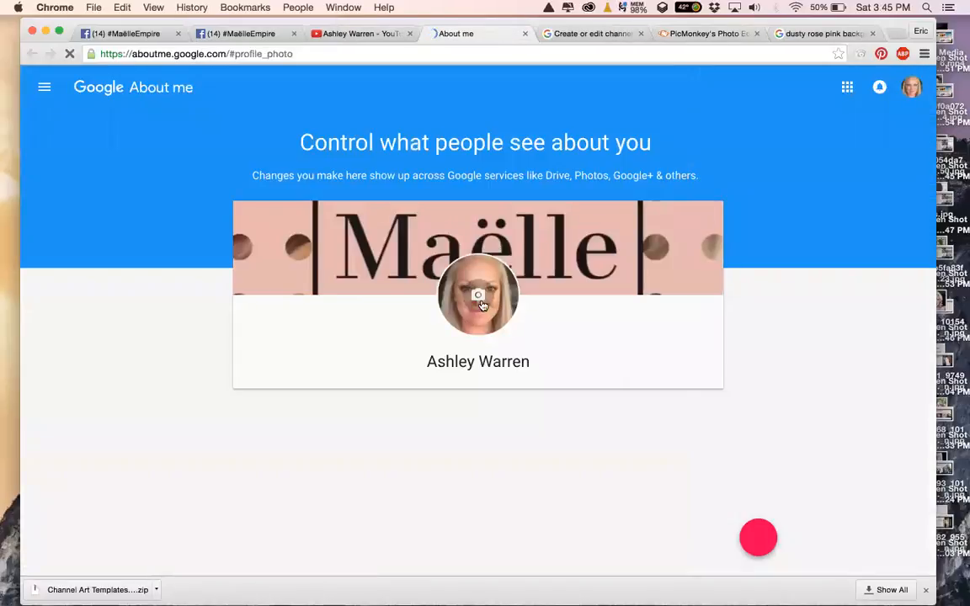
pyautogui.scroll(-5, 509, 244)
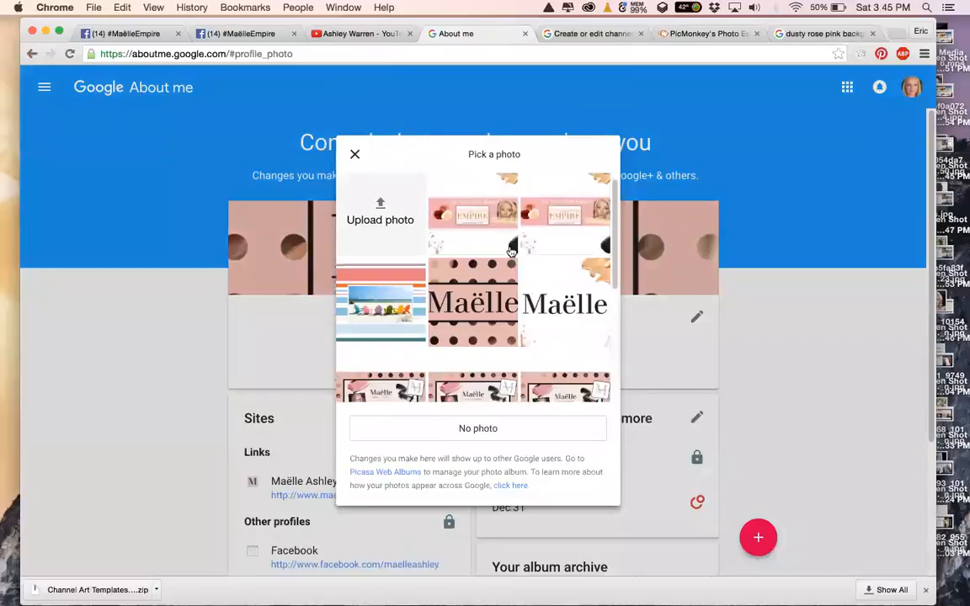
pyautogui.scroll(5, 508, 251)
pyautogui.click(380, 216)
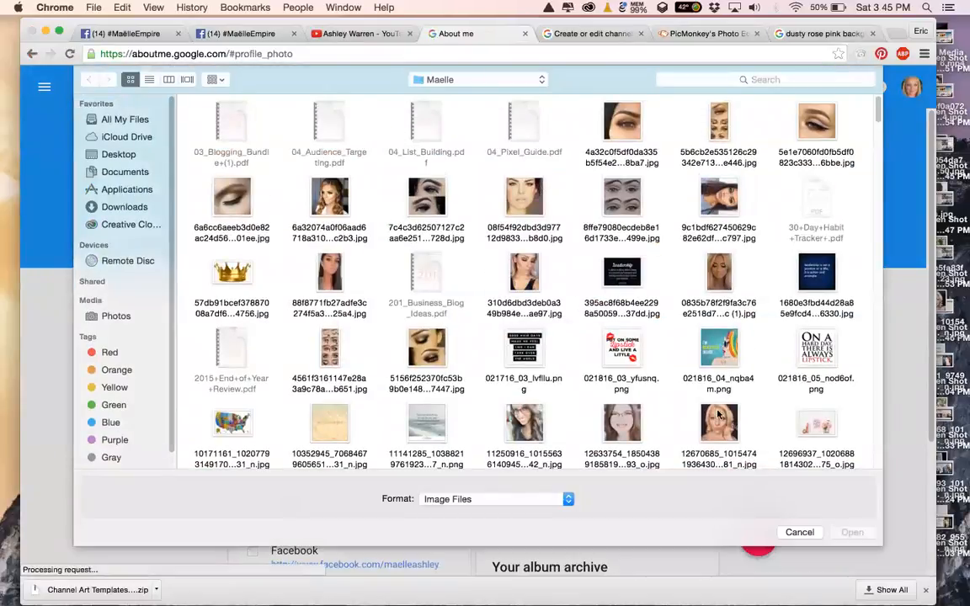
# Browse the image files in the Maelle folder for a suitable portrait to use as the profile photo.
pyautogui.click(719, 425)
pyautogui.scroll(-3, 719, 426)
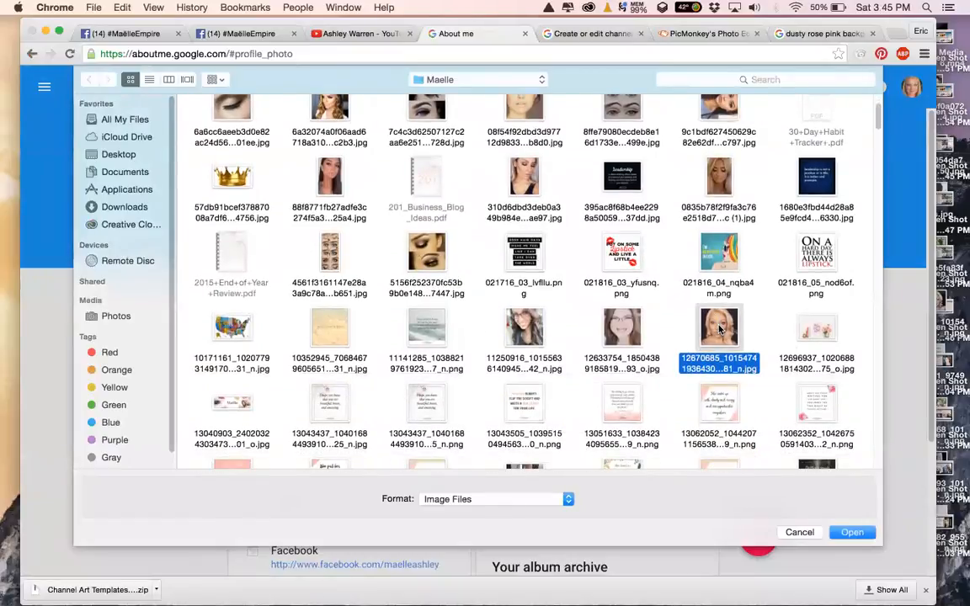
pyautogui.scroll(-5, 671, 302)
pyautogui.scroll(-15, 671, 302)
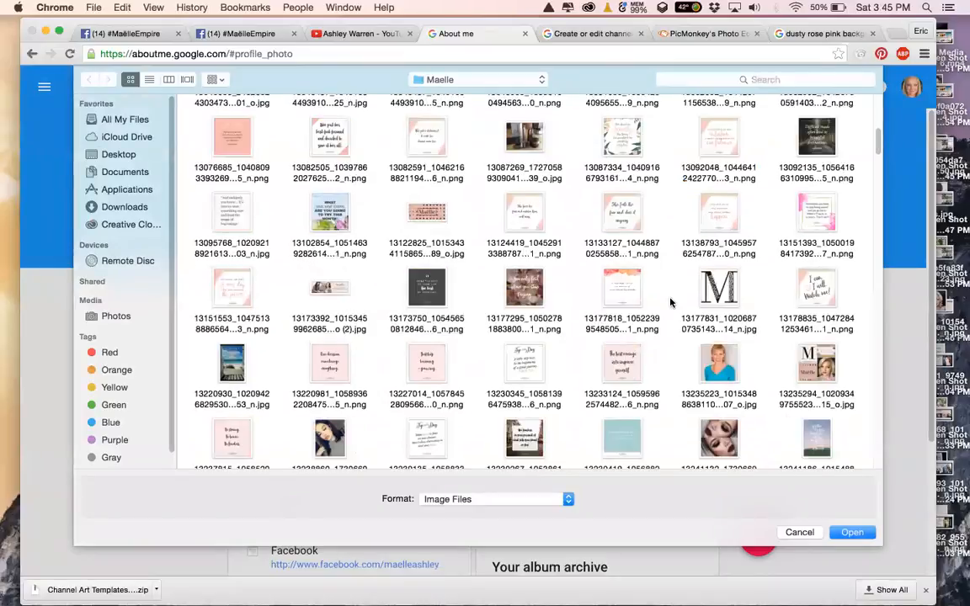
pyautogui.scroll(-15, 672, 301)
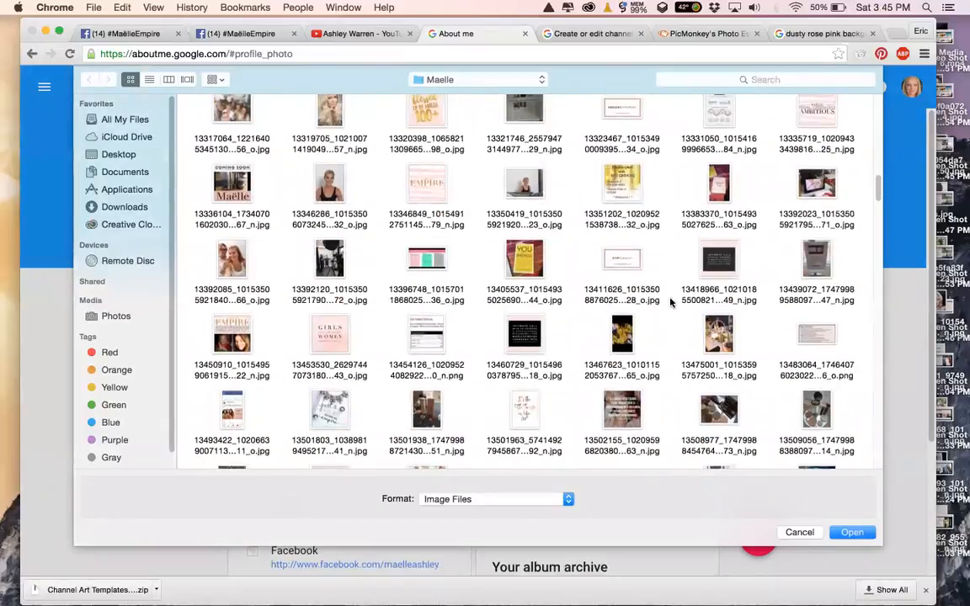
pyautogui.scroll(-15, 671, 301)
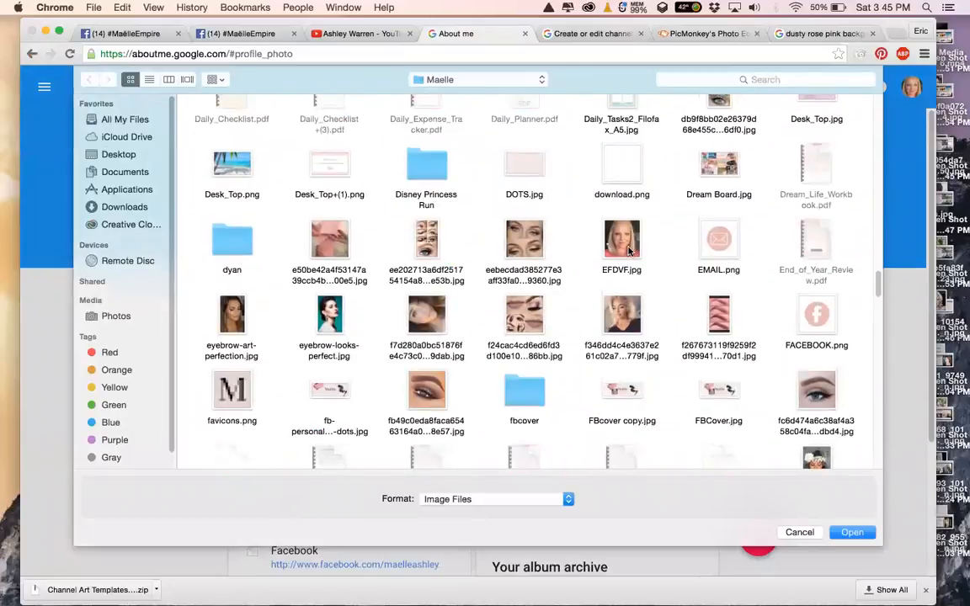
pyautogui.click(621, 249)
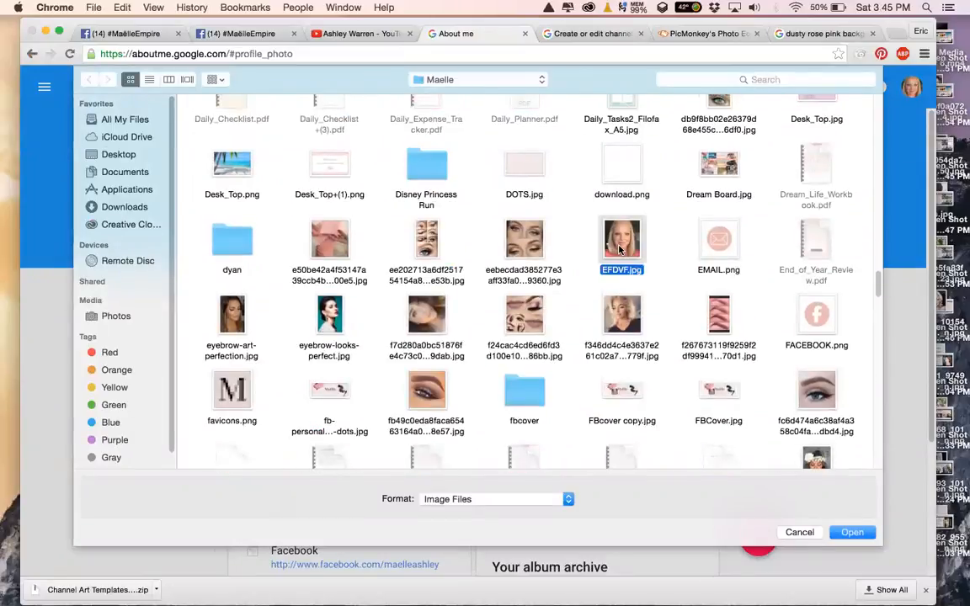
pyautogui.scroll(-10, 663, 269)
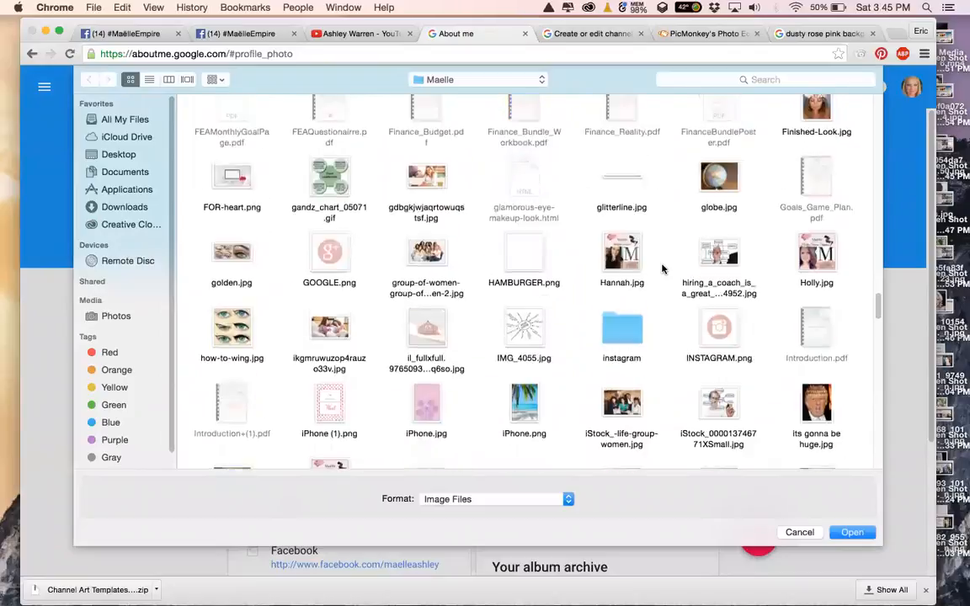
pyautogui.scroll(-12, 663, 269)
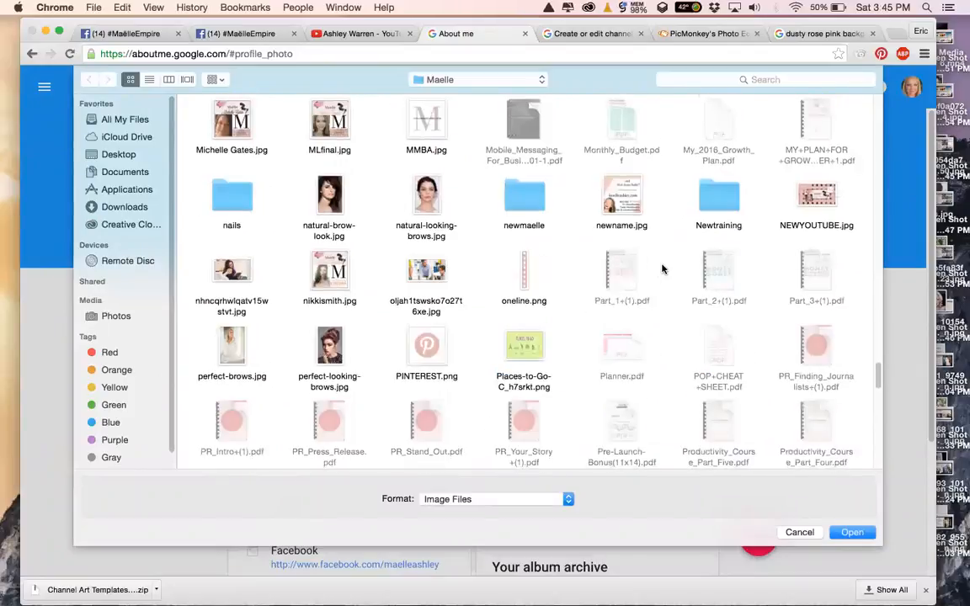
pyautogui.scroll(-15, 663, 269)
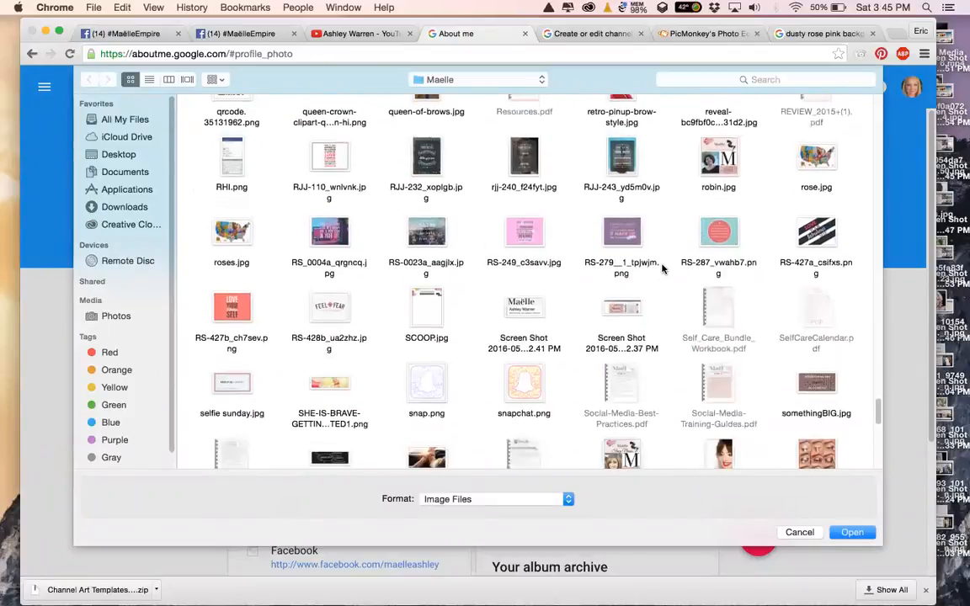
pyautogui.scroll(-6, 663, 269)
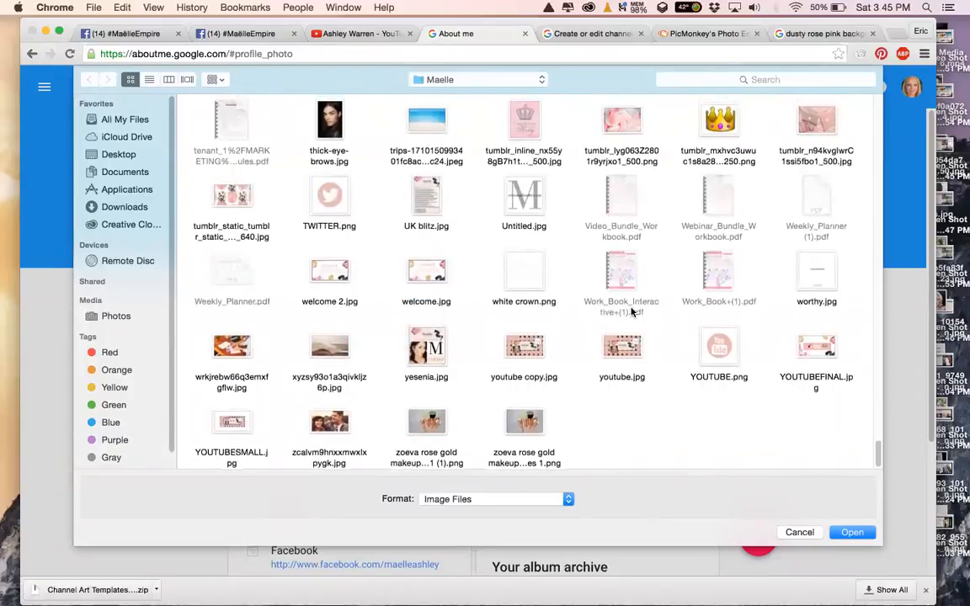
pyautogui.scroll(15, 632, 312)
pyautogui.scroll(20, 632, 312)
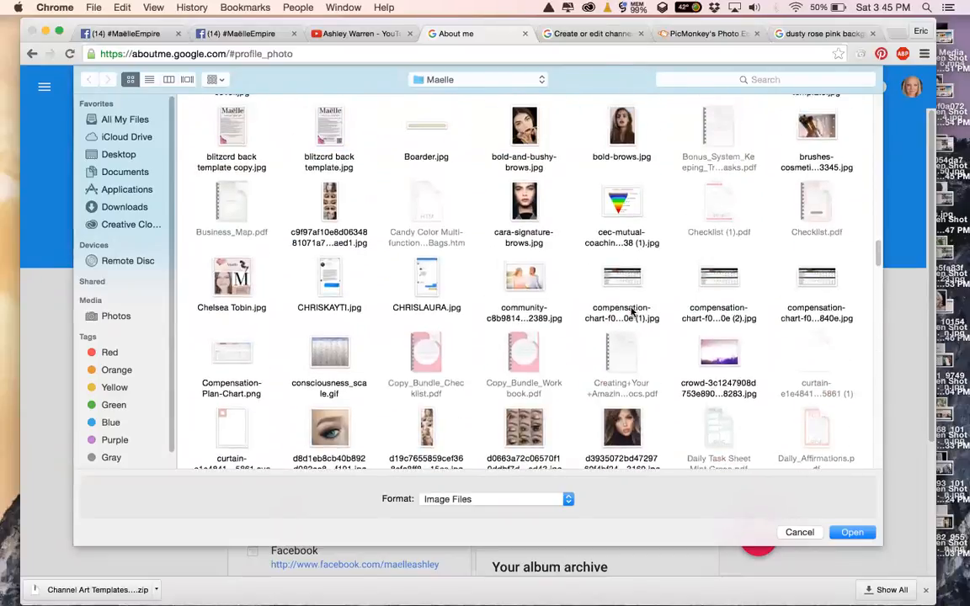
pyautogui.scroll(10, 632, 311)
pyautogui.scroll(10, 632, 312)
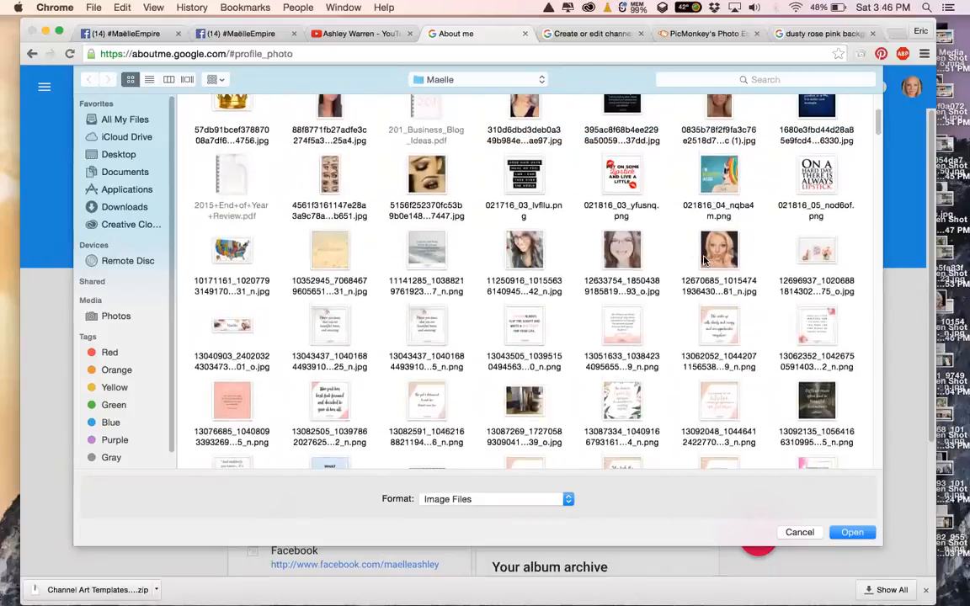
pyautogui.scroll(3, 712, 261)
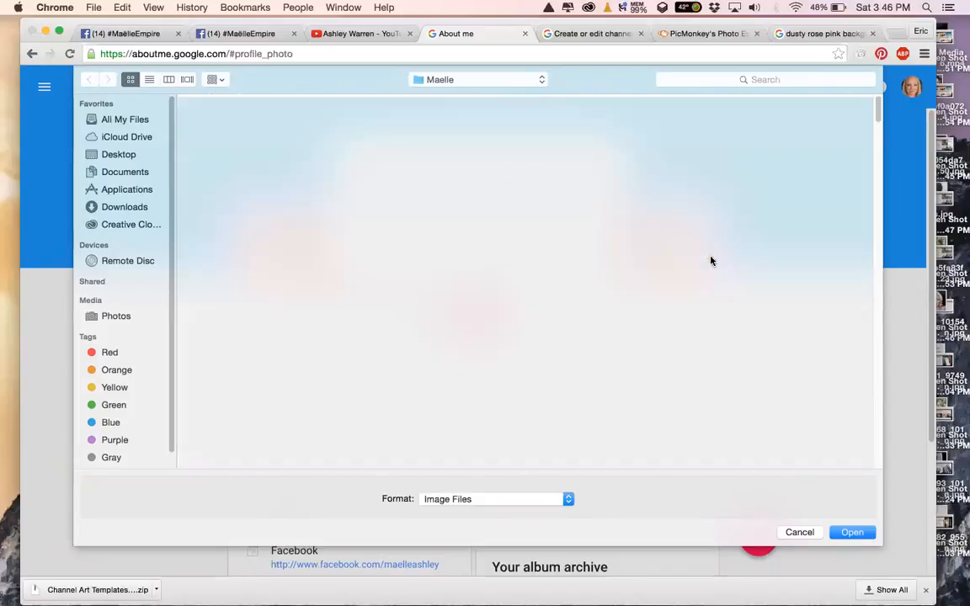
# Upload the portrait 12301725_…92_n.jpg from the Me3 folder and set it as the Google profile photo.
pyautogui.click(462, 79)
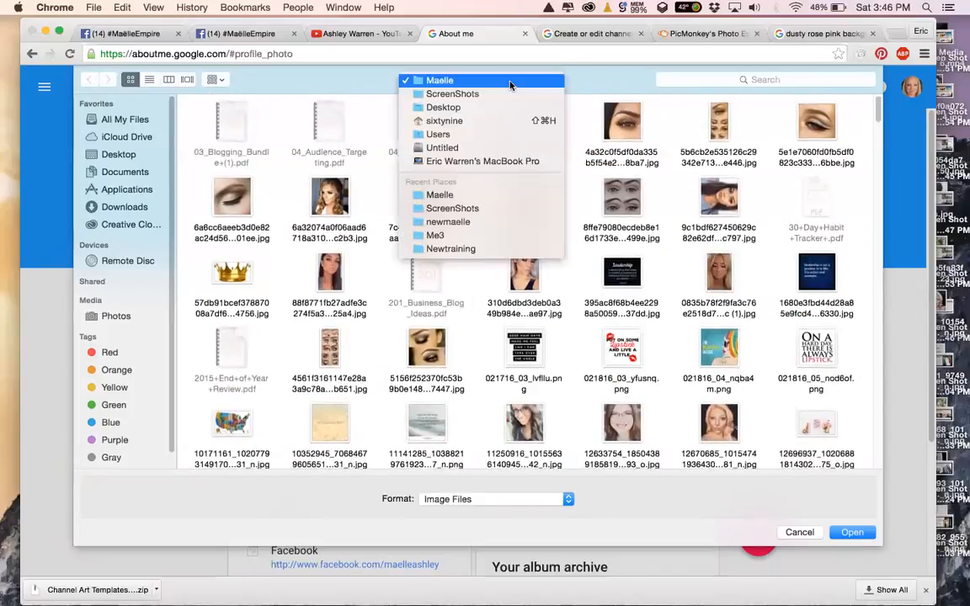
pyautogui.click(498, 235)
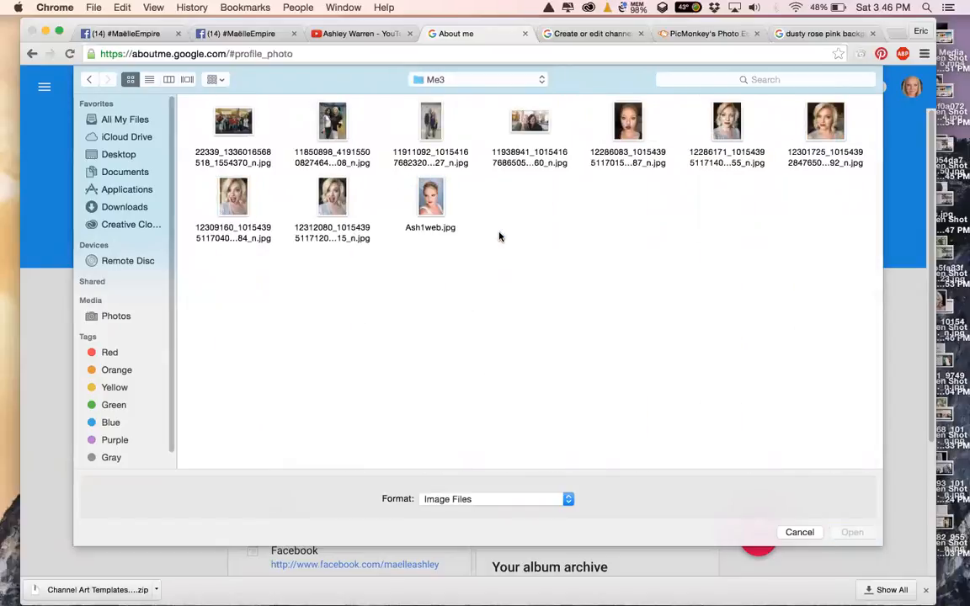
pyautogui.doubleClick(826, 122)
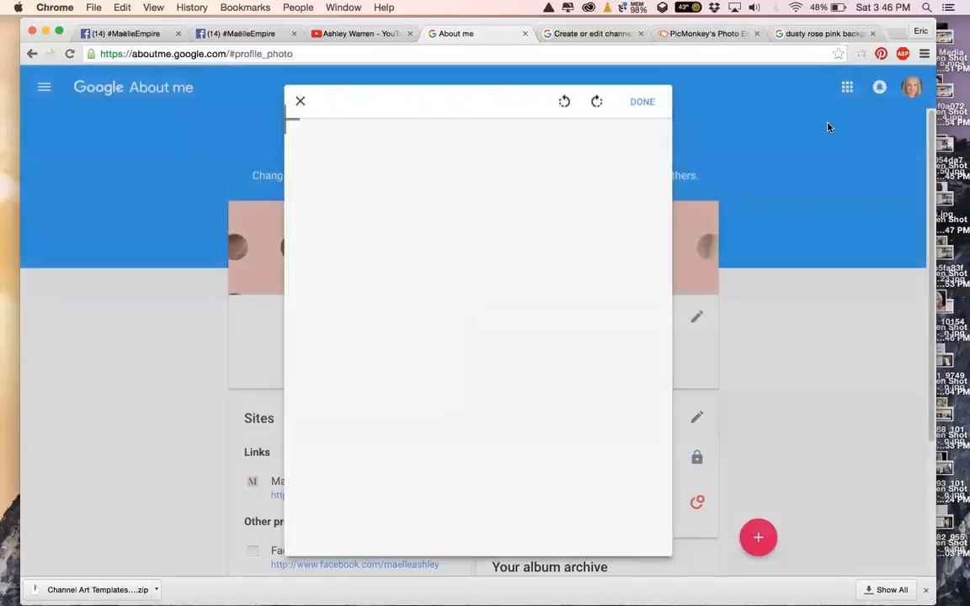
pyautogui.click(643, 103)
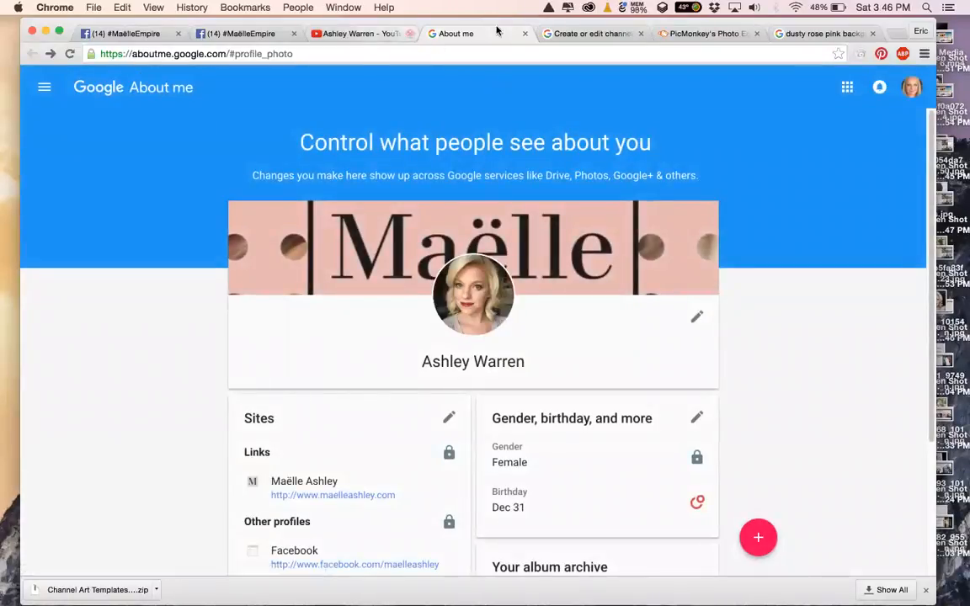
# Close the Google profile page, reload the YouTube channel to check its icon, and reopen the channel icon notice.
pyautogui.click(525, 34)
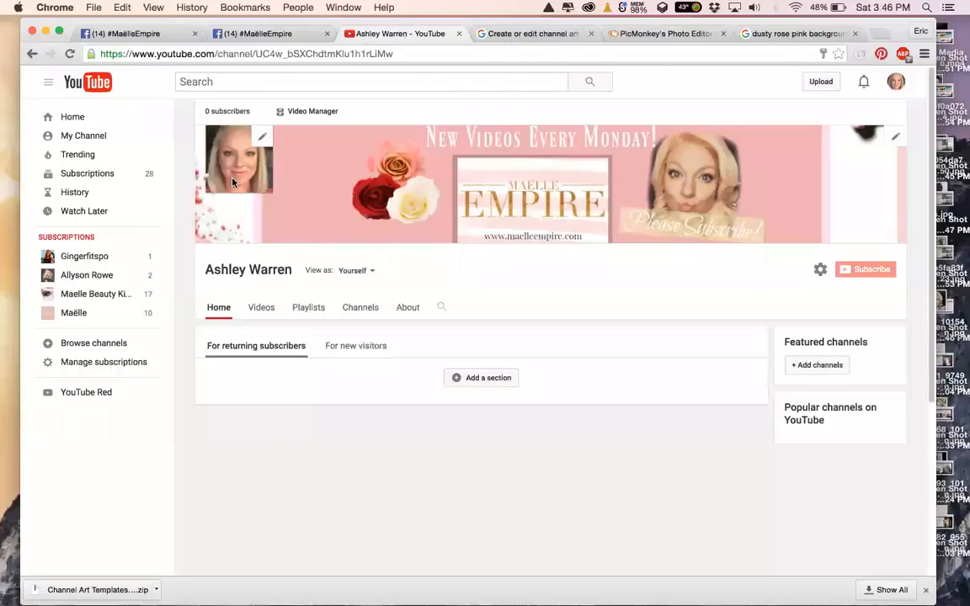
pyautogui.click(70, 53)
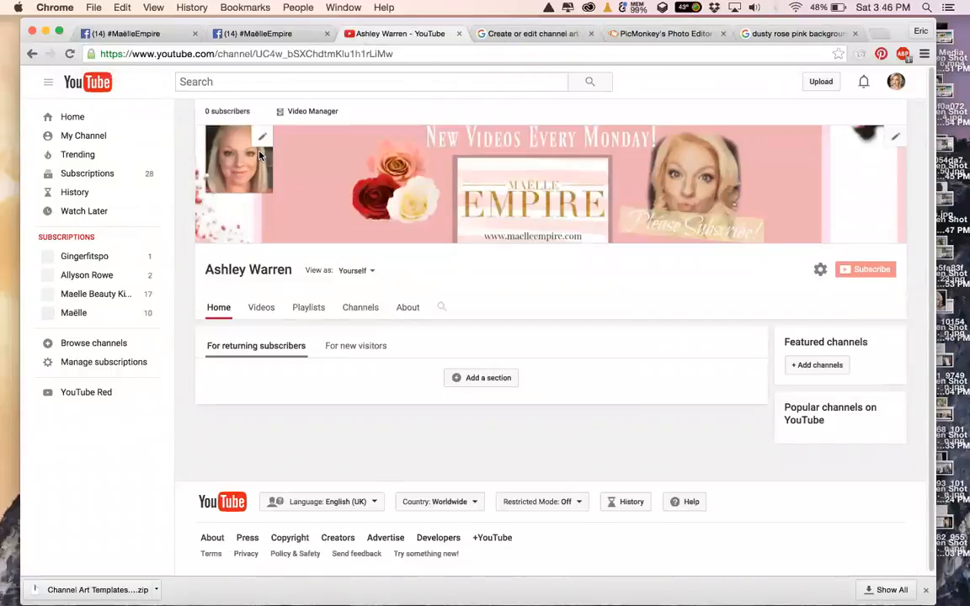
pyautogui.click(260, 155)
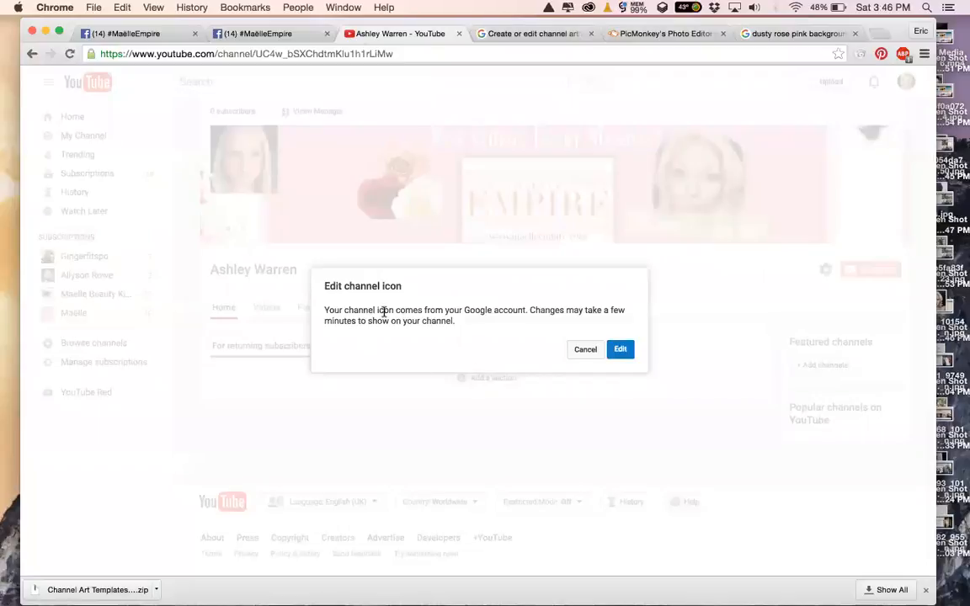
# Dismiss the channel icon notice, open maellebeauty.com in a new tab, and go to the business centre's Marketing Resources.
pyautogui.click(585, 351)
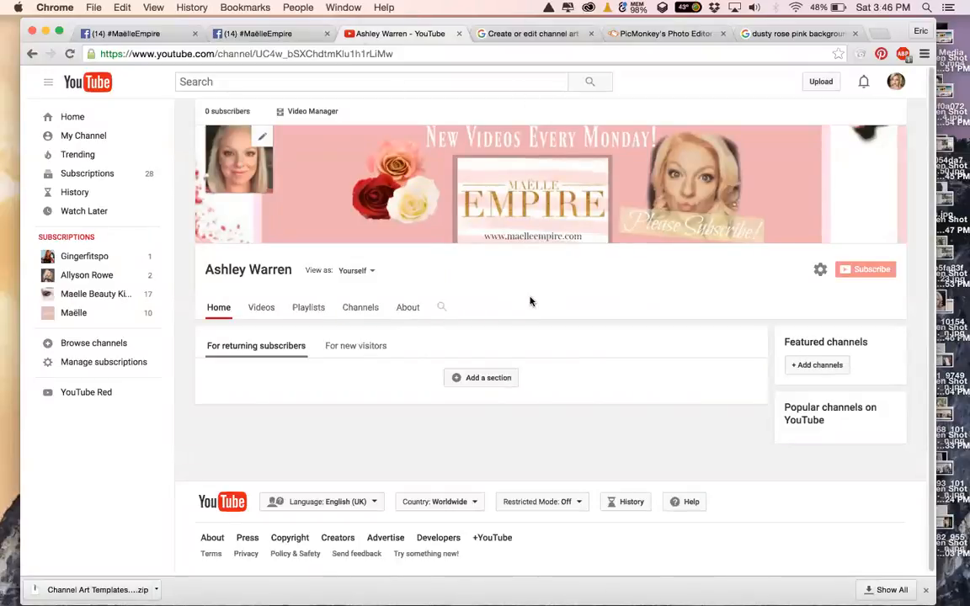
pyautogui.press('super+t')
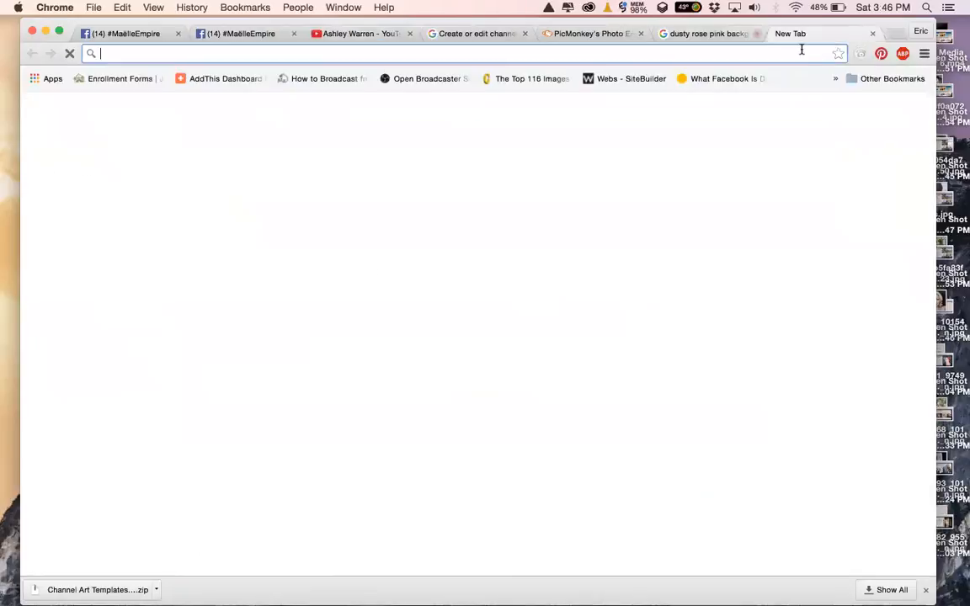
pyautogui.write('maellebeauty.com')
pyautogui.press('Return')
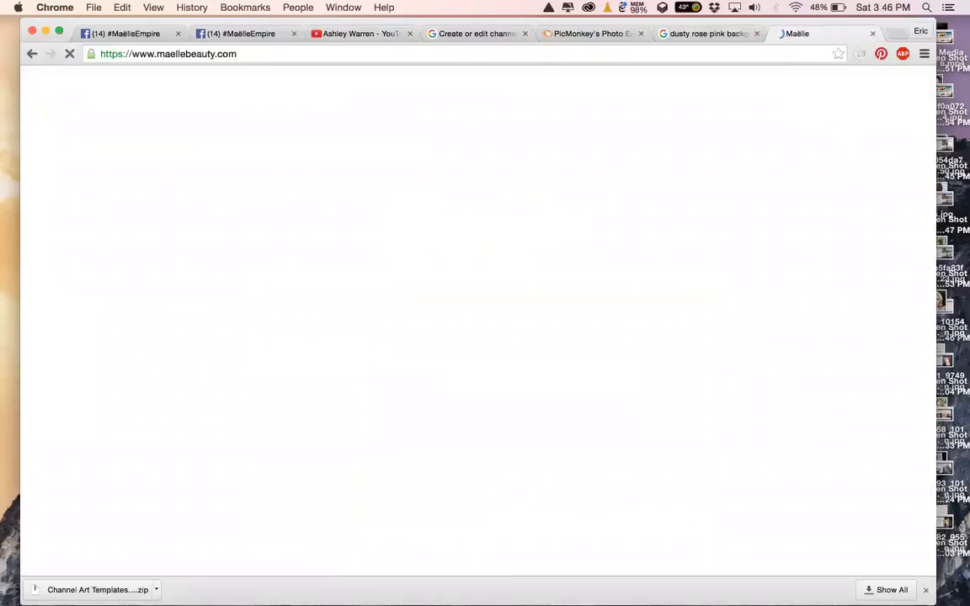
pyautogui.scroll(-5, 852, 409)
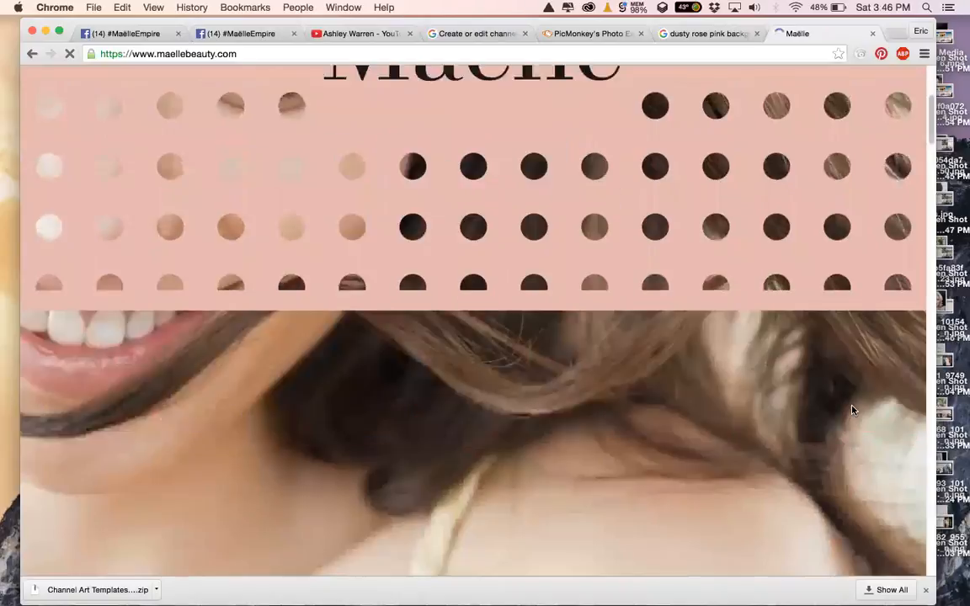
pyautogui.scroll(-2, 852, 410)
pyautogui.click(879, 447)
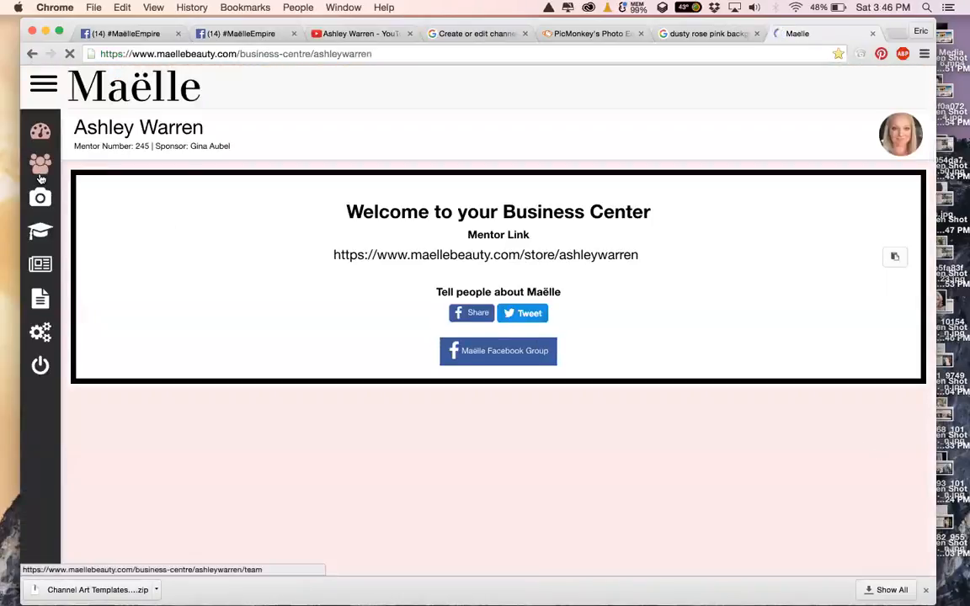
pyautogui.click(45, 196)
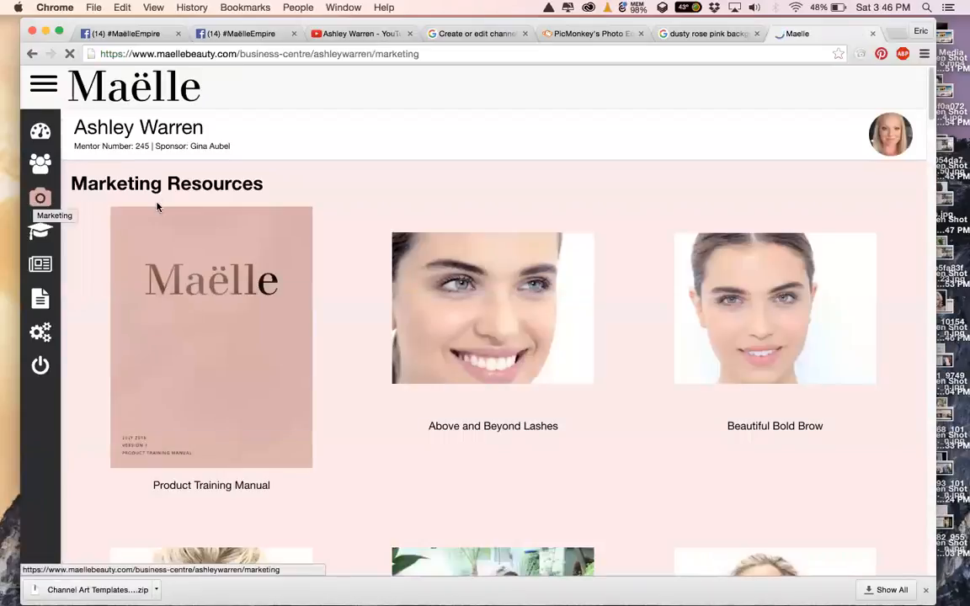
# Start downloading the Welcome to Maëlle video from Marketing Resources, cancel the download, and close the video preview.
pyautogui.scroll(-5, 822, 335)
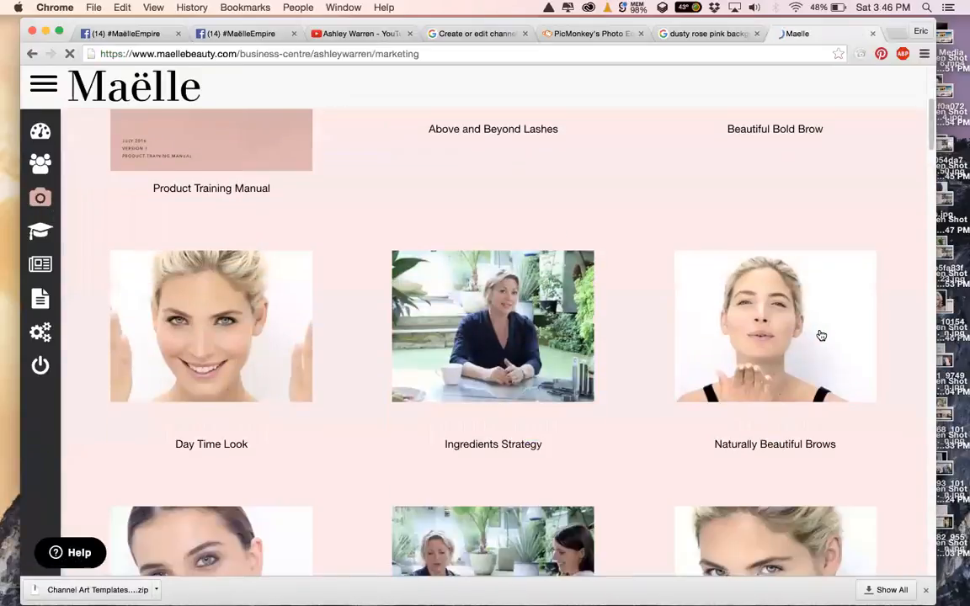
pyautogui.scroll(-8, 234, 342)
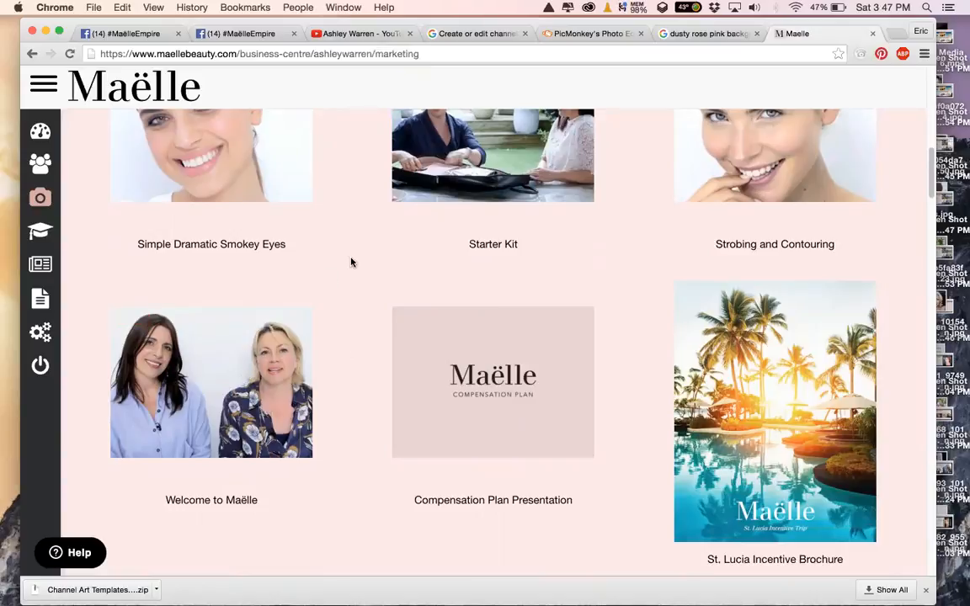
pyautogui.click(252, 375)
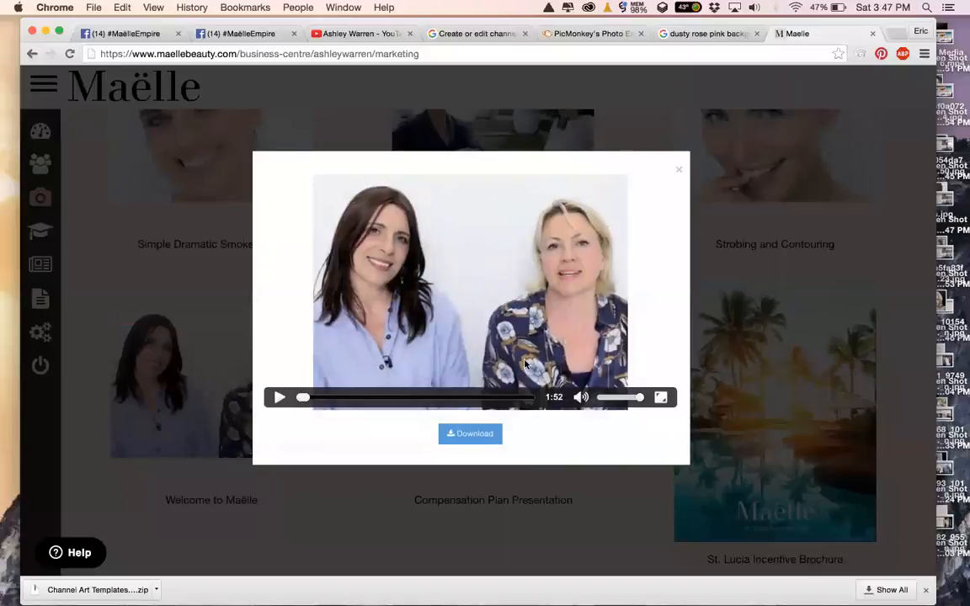
pyautogui.click(465, 435)
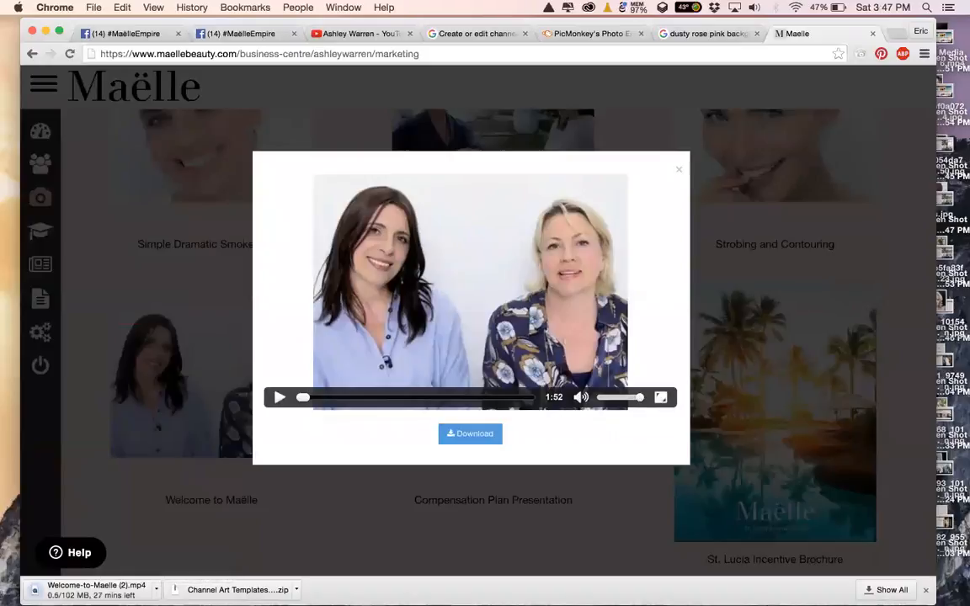
pyautogui.click(156, 590)
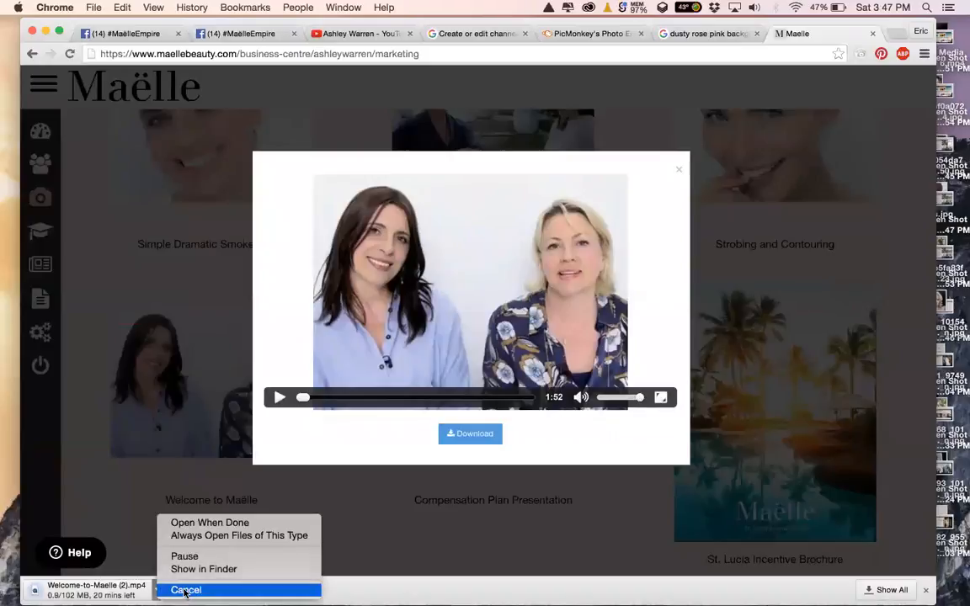
pyautogui.click(185, 590)
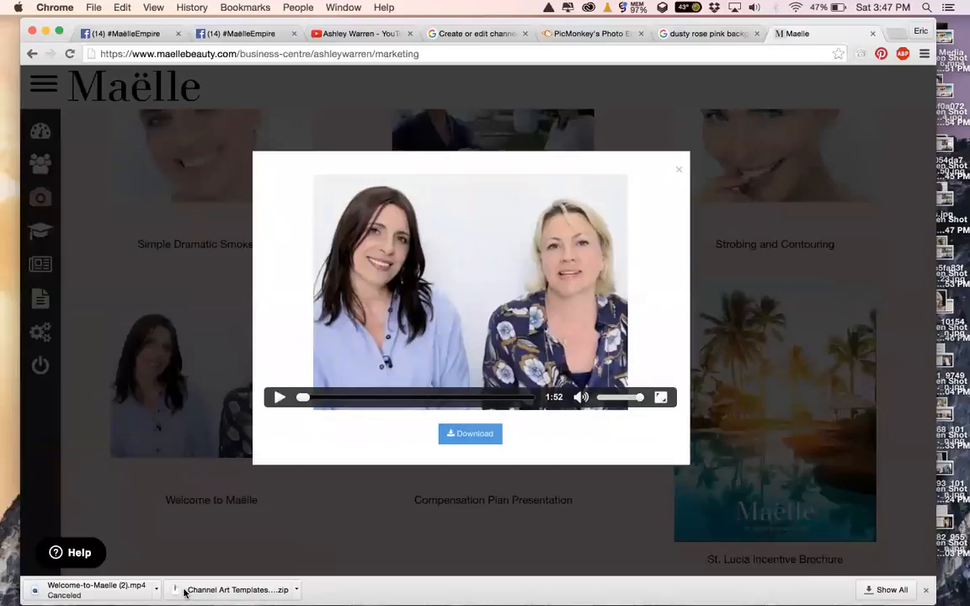
pyautogui.click(678, 170)
# Start downloading the Above and Beyond Lashes video, cancel the download, and close its preview.
pyautogui.scroll(3, 573, 326)
pyautogui.scroll(5, 573, 326)
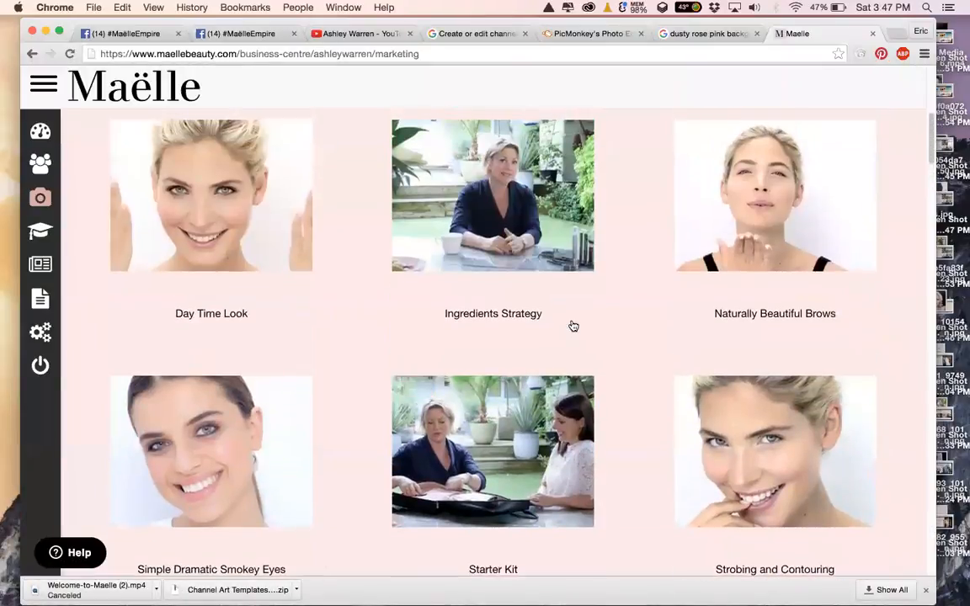
pyautogui.scroll(4, 573, 326)
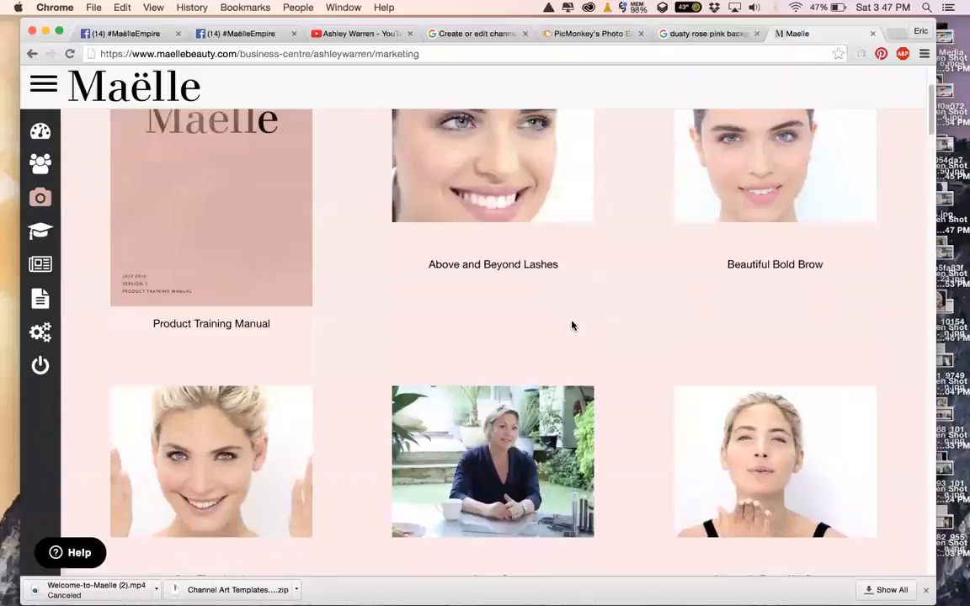
pyautogui.scroll(3, 572, 327)
pyautogui.click(539, 280)
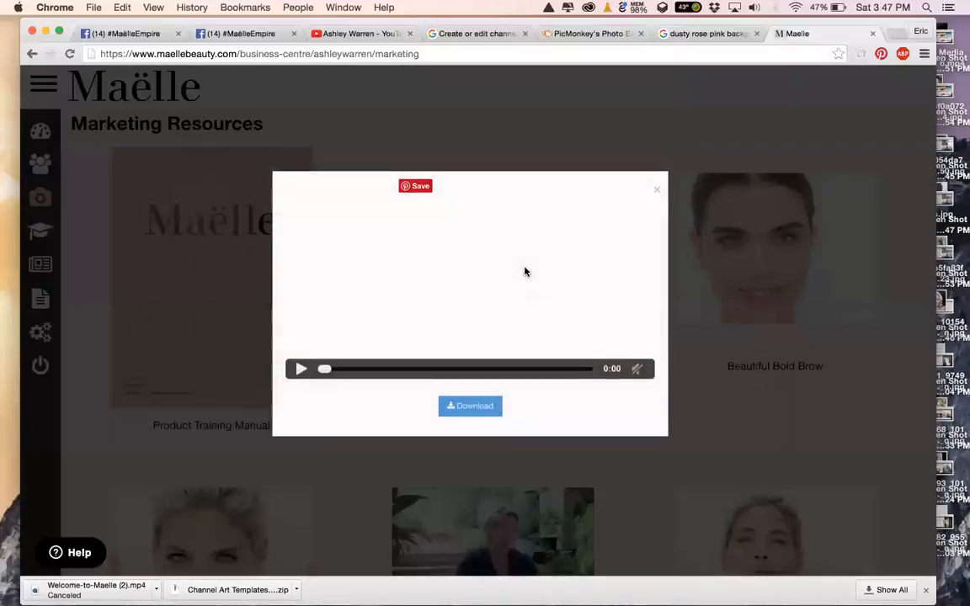
pyautogui.click(473, 412)
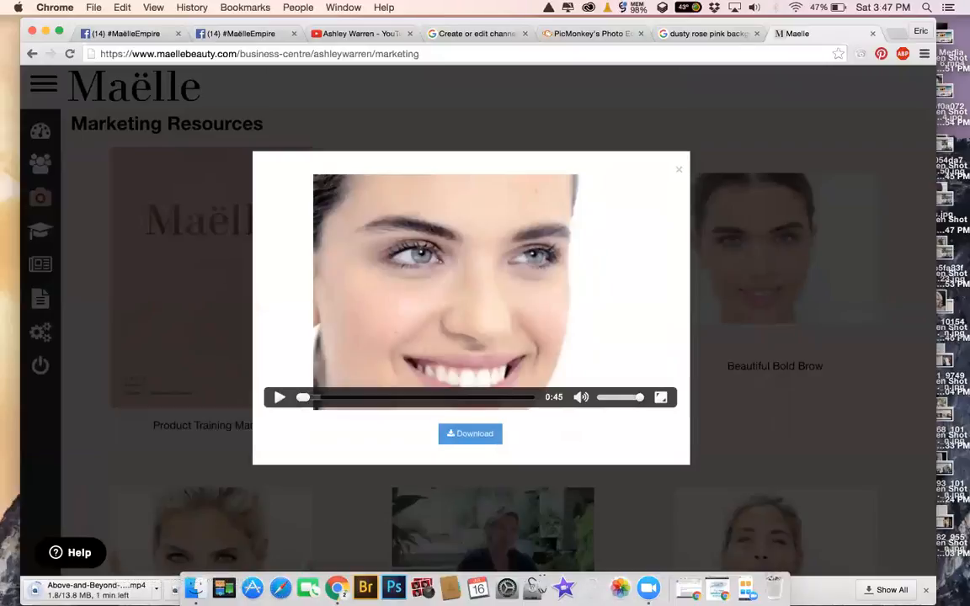
pyautogui.click(155, 586)
pyautogui.click(181, 590)
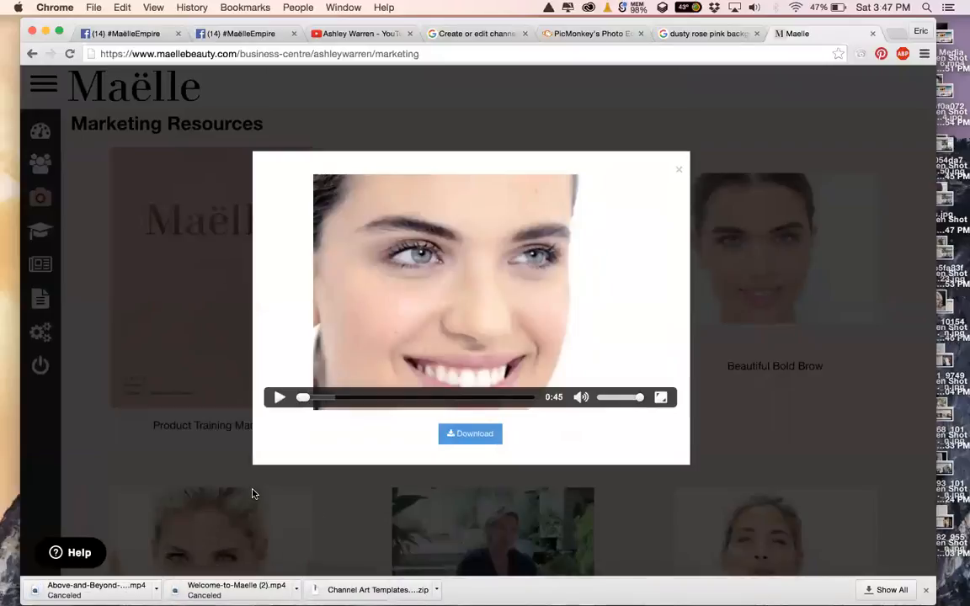
pyautogui.click(679, 170)
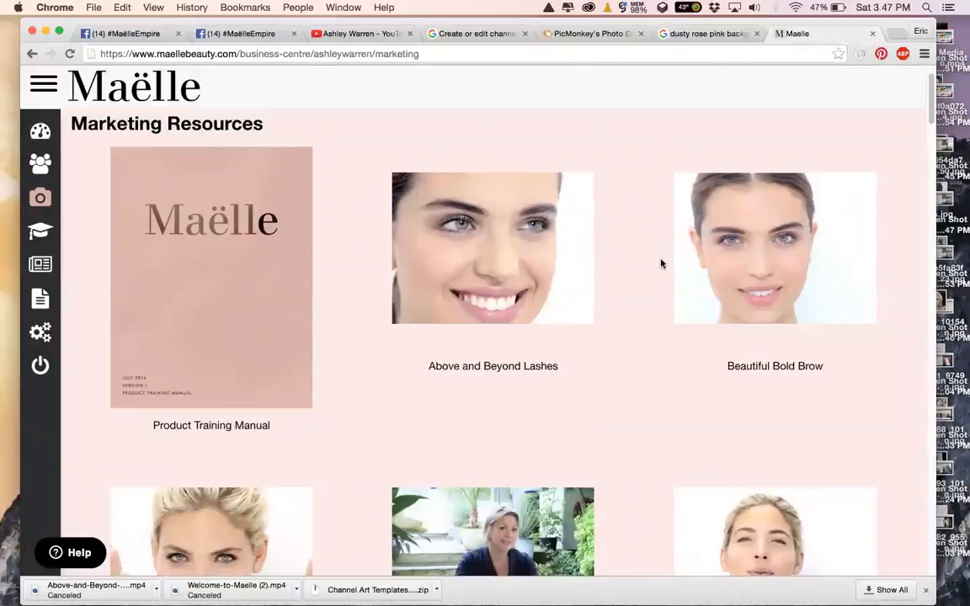
# Look through the #MaëlleEmpire Facebook group's discussion for the live video post about new mentors and the 90 Day Game Plan.
pyautogui.click(217, 35)
pyautogui.scroll(-3, 307, 173)
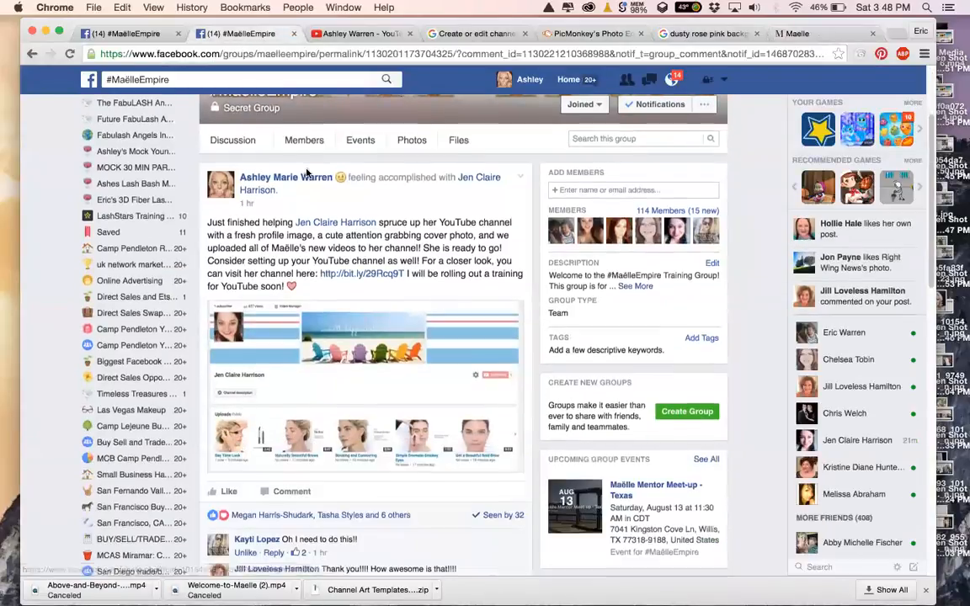
pyautogui.scroll(-10, 308, 173)
pyautogui.scroll(15, 307, 172)
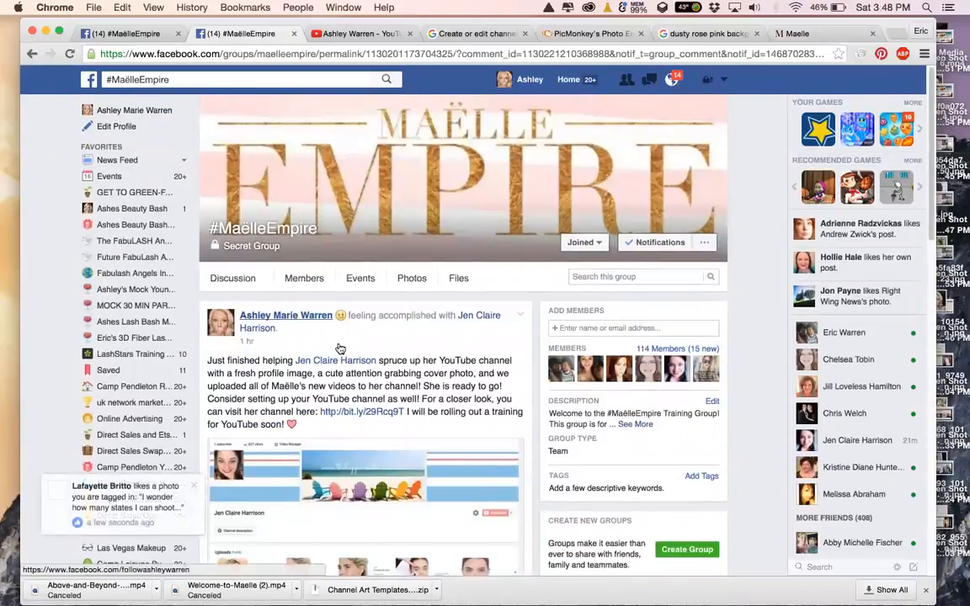
pyautogui.click(236, 278)
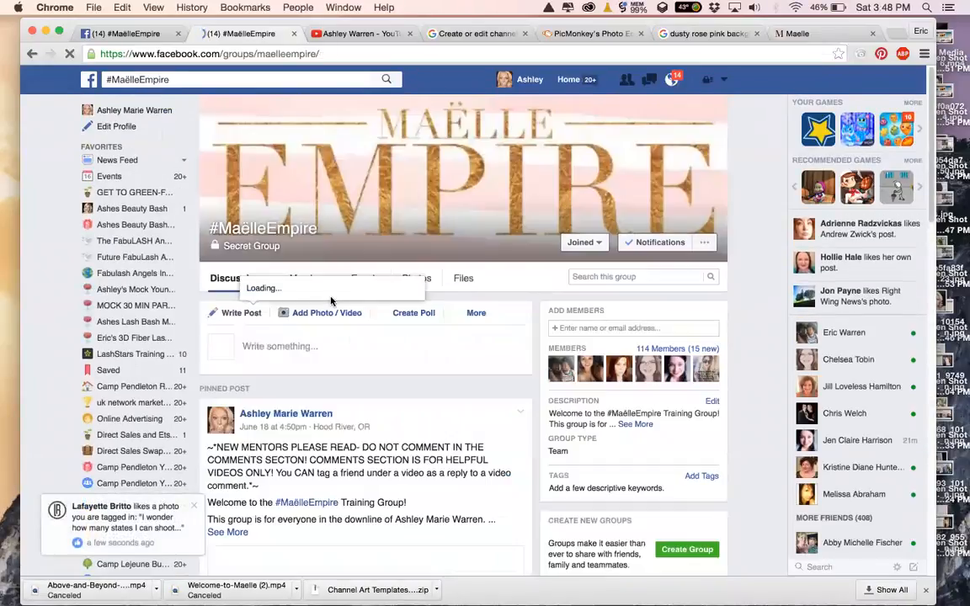
pyautogui.scroll(-6, 401, 342)
pyautogui.scroll(-10, 403, 343)
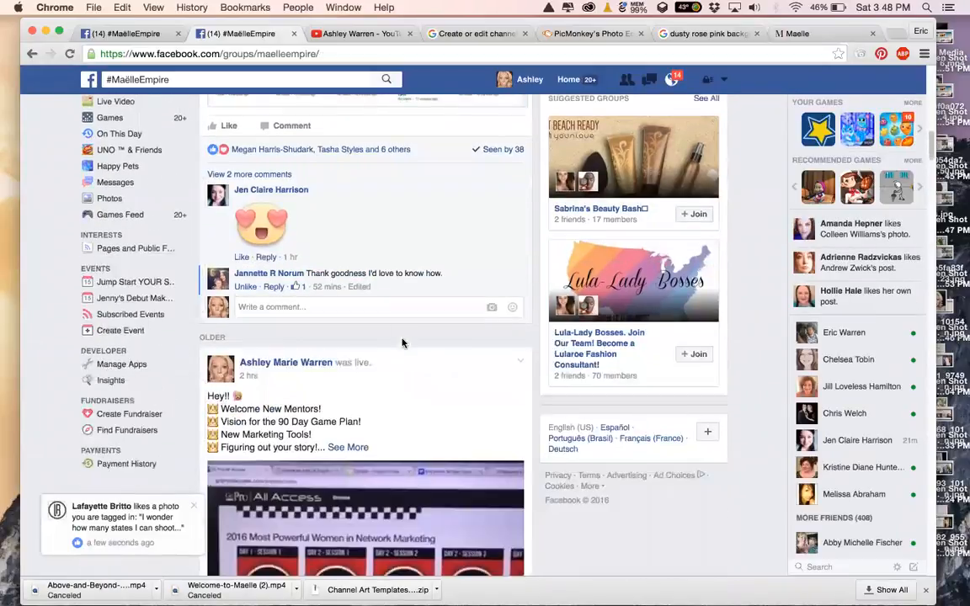
pyautogui.scroll(-8, 403, 344)
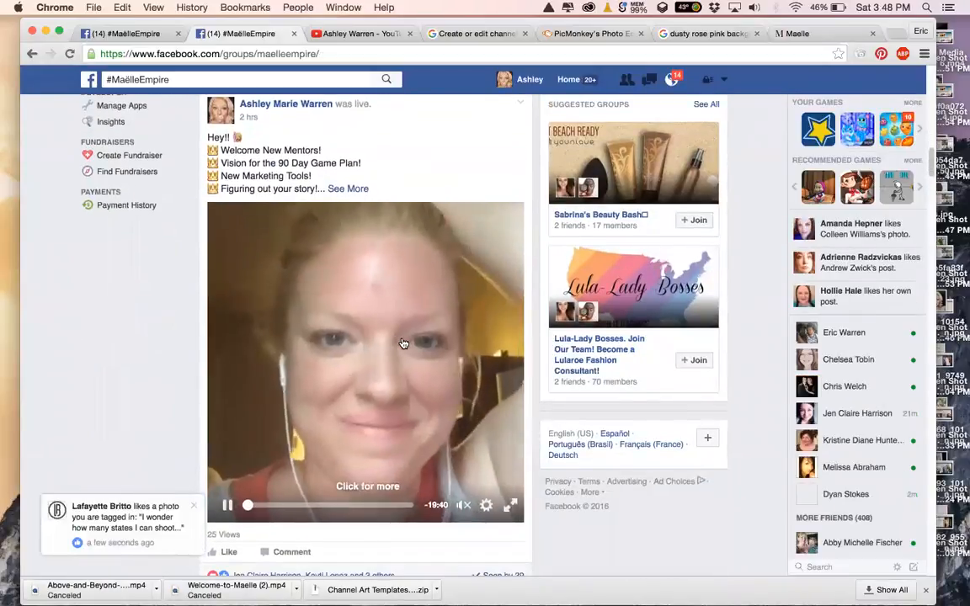
pyautogui.scroll(6, 404, 343)
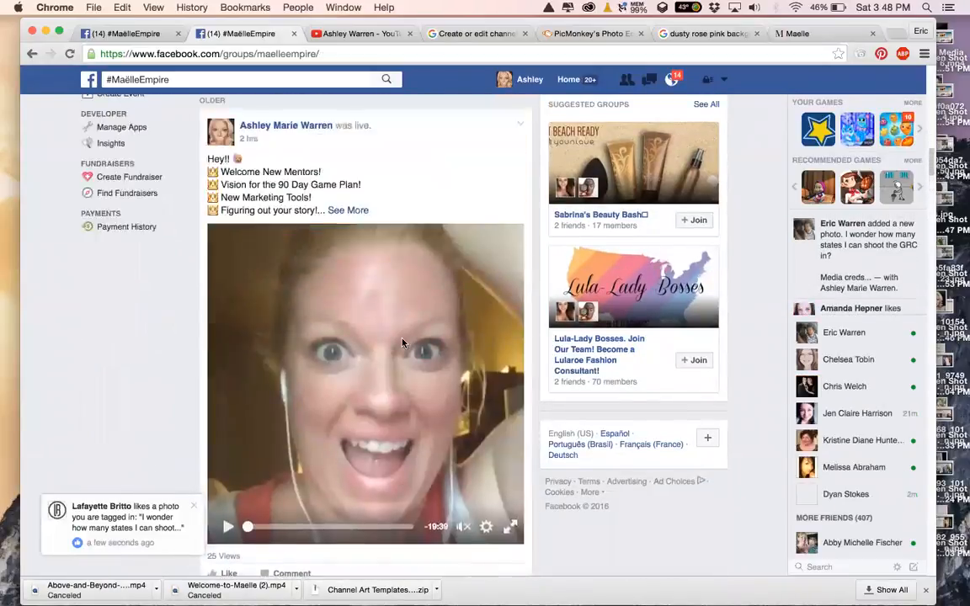
pyautogui.scroll(-1, 409, 341)
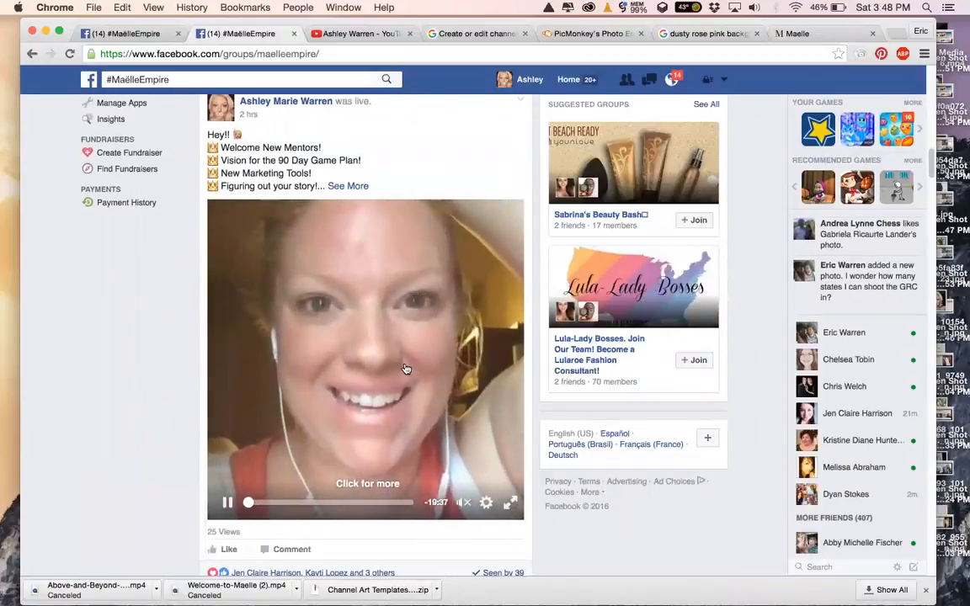
# Show the live video's URL and copy it.
pyautogui.rightClick(405, 368)
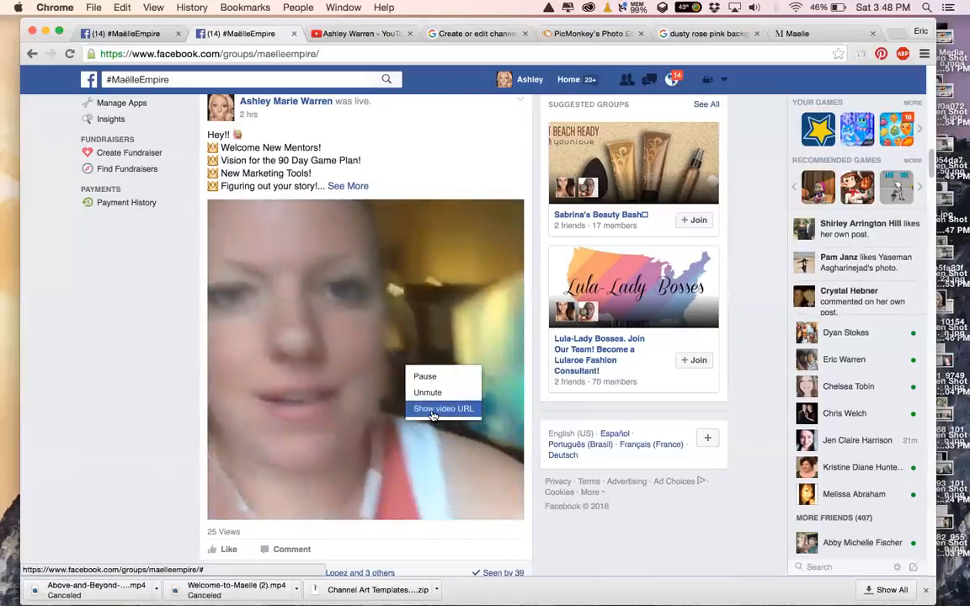
pyautogui.click(434, 411)
pyautogui.rightClick(372, 224)
pyautogui.click(395, 245)
# Open the copied video address in a new tab with www replaced by m to load the mobile Facebook page.
pyautogui.click(895, 35)
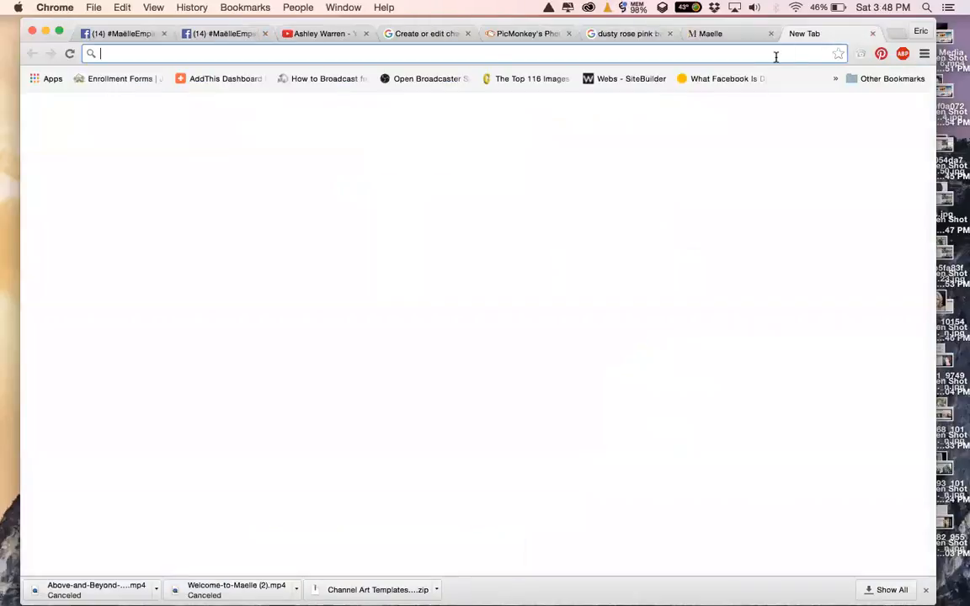
pyautogui.press('super+v')
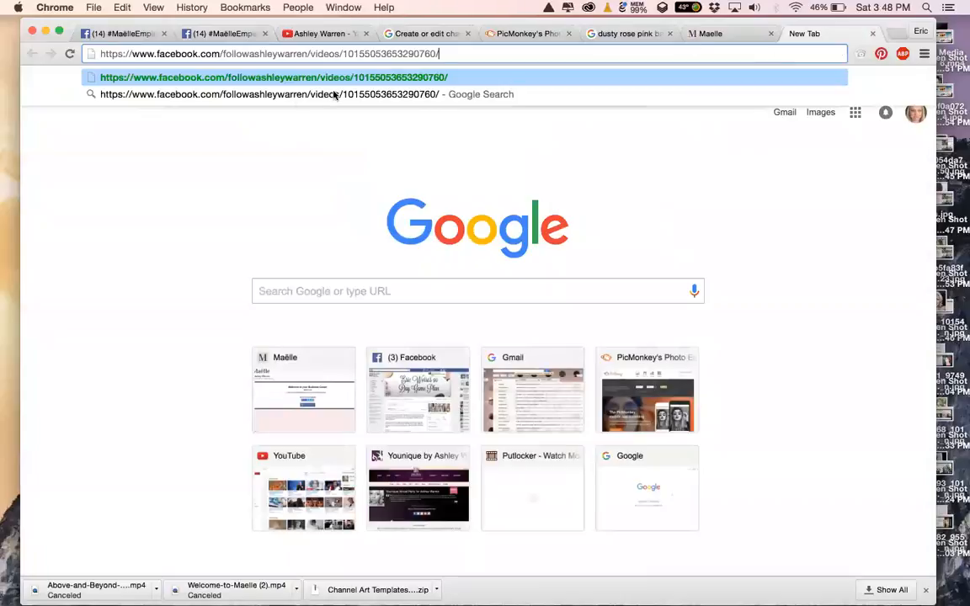
pyautogui.moveTo(152, 53); pyautogui.dragTo(131, 53)
pyautogui.write('m')
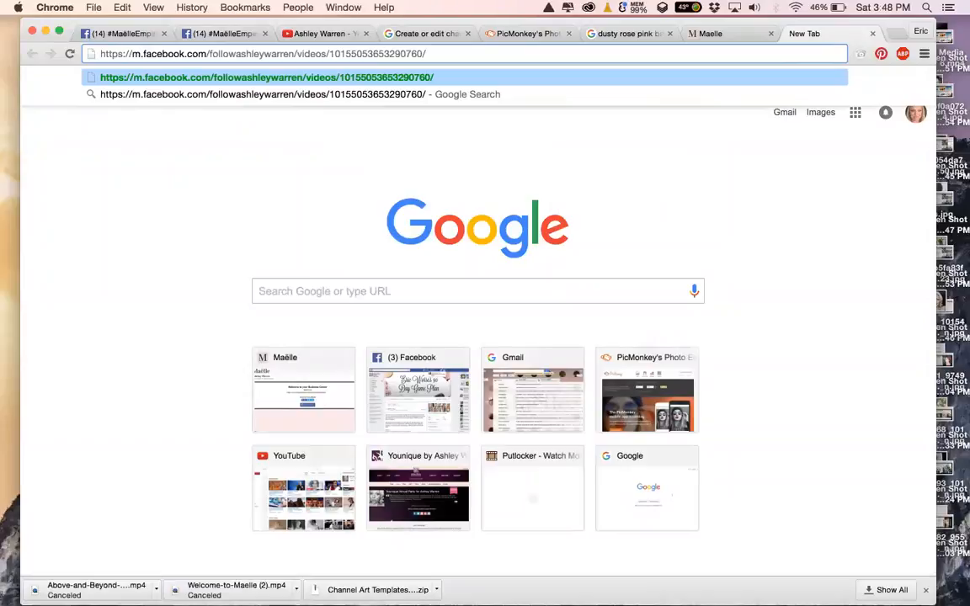
pyautogui.press('Return')
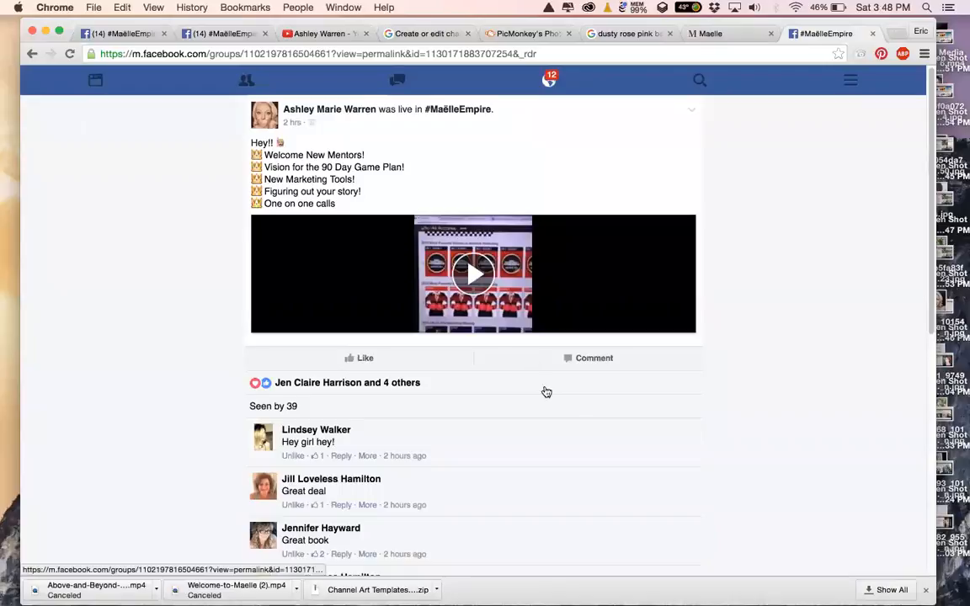
# Play the live video on the mobile page, check its Save Video As option, and dismiss the options without saving.
pyautogui.click(476, 277)
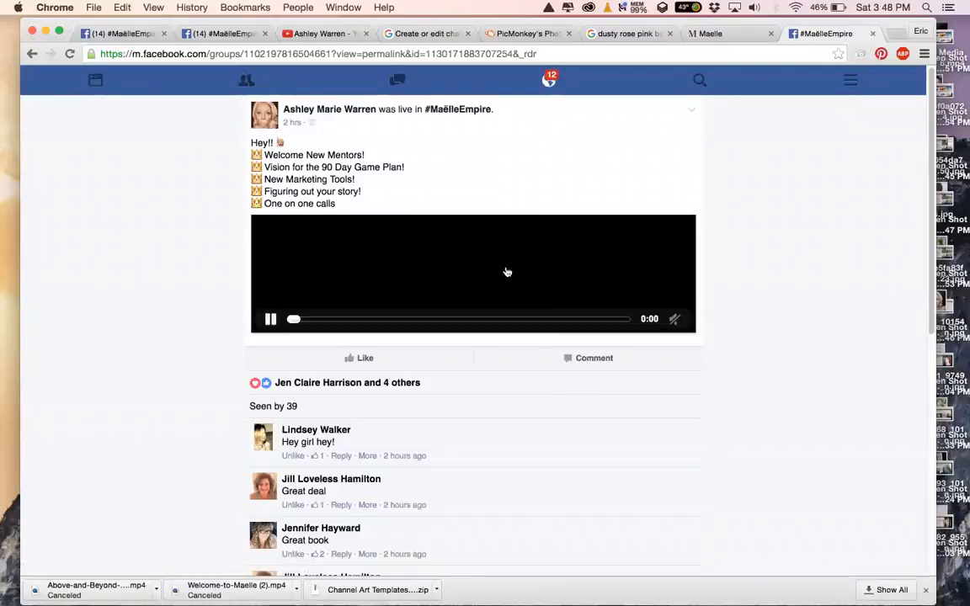
pyautogui.rightClick(507, 266)
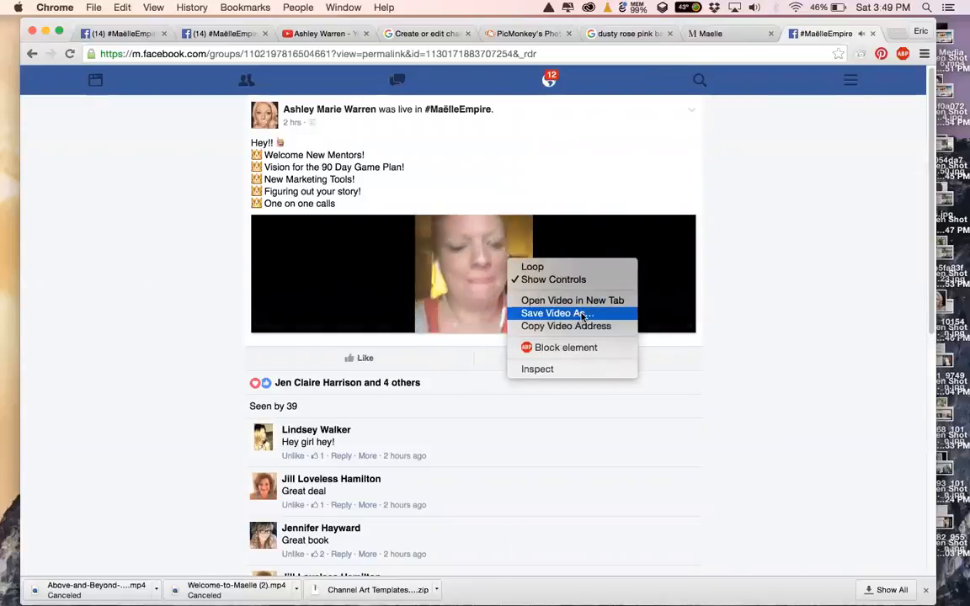
pyautogui.click(740, 314)
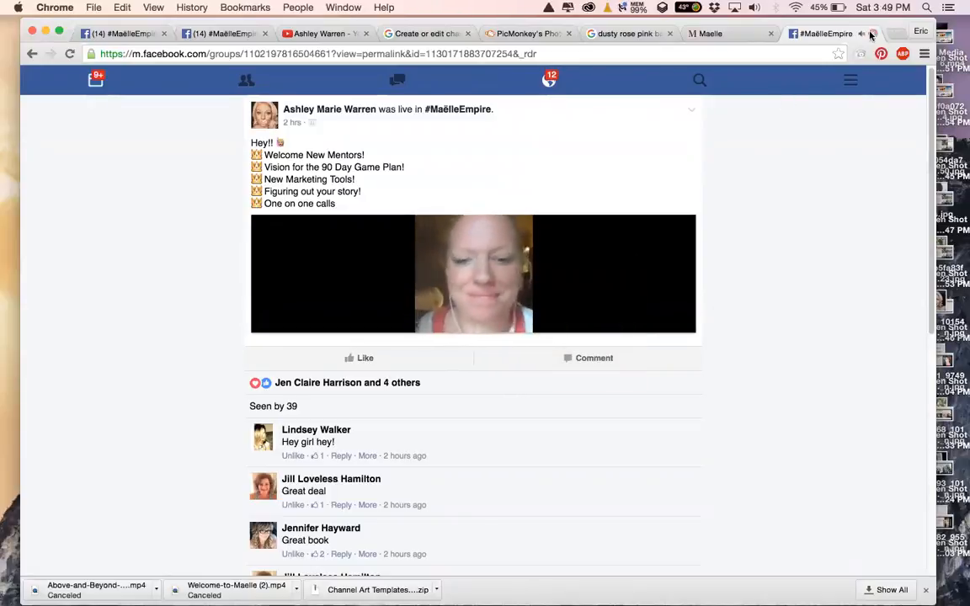
# Close the mobile Facebook page, return to the YouTube channel, and open the video upload page.
pyautogui.click(872, 34)
pyautogui.click(364, 34)
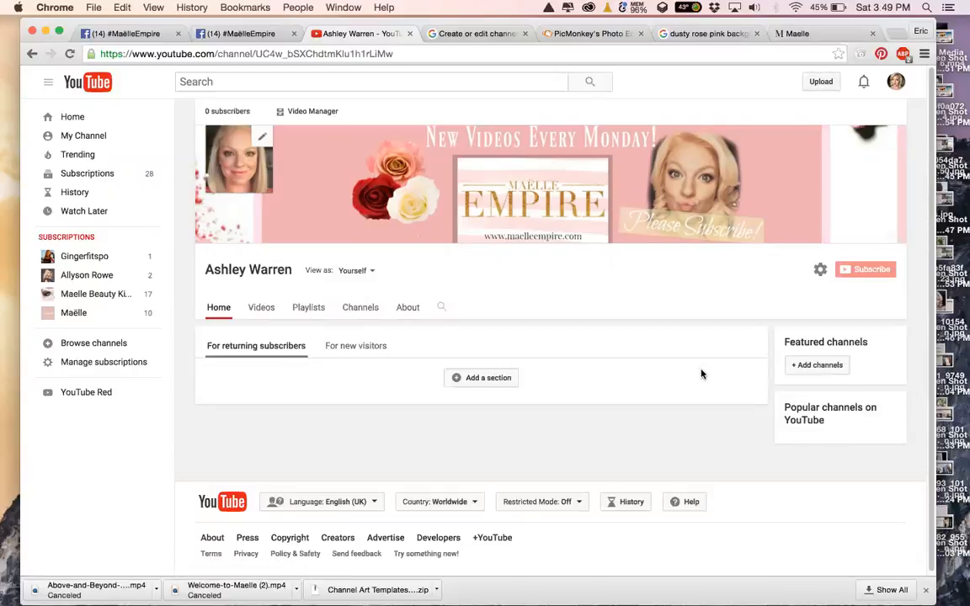
pyautogui.click(820, 84)
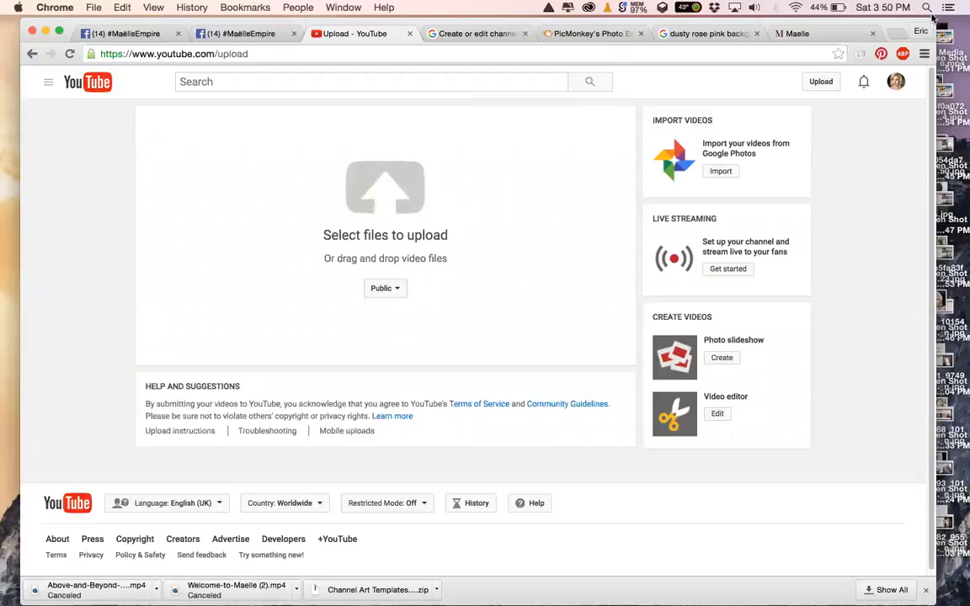
# Shrink the browser window to uncover the desktop and move the first four columns of screenshot files into the ScreenShots folder.
pyautogui.moveTo(934, 20); pyautogui.dragTo(412, 240)
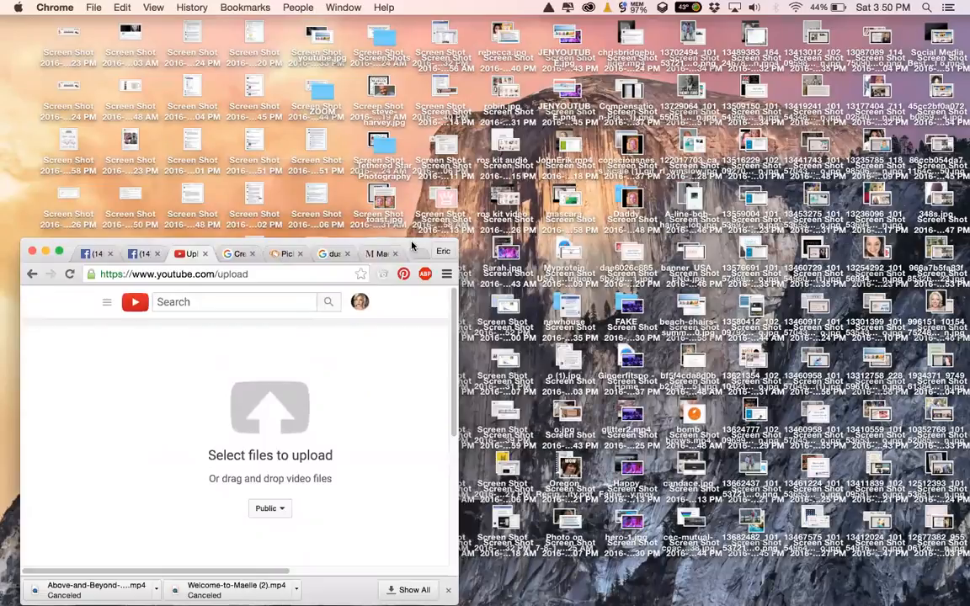
pyautogui.moveTo(413, 245); pyautogui.dragTo(935, 196)
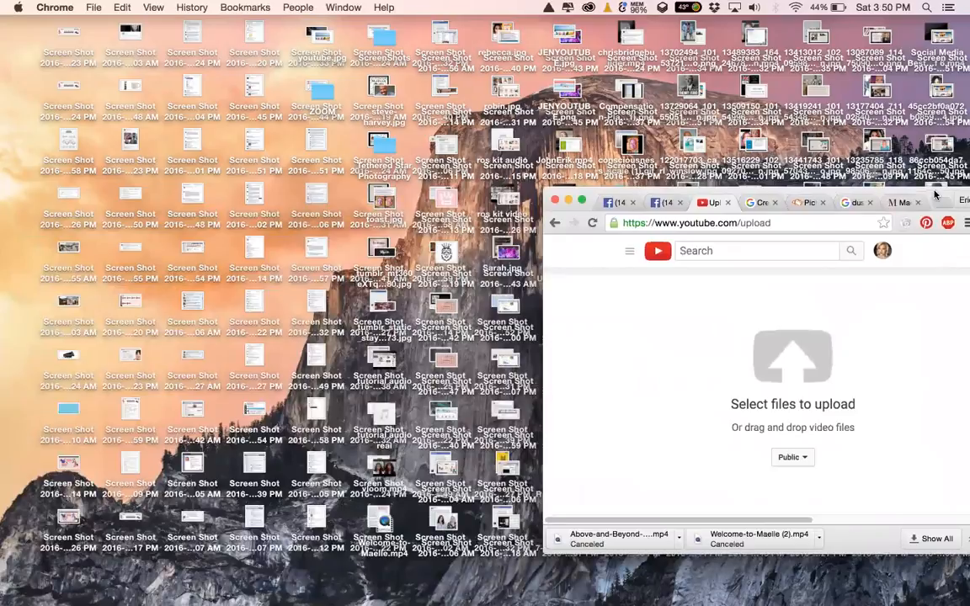
pyautogui.moveTo(38, 37); pyautogui.dragTo(250, 505)
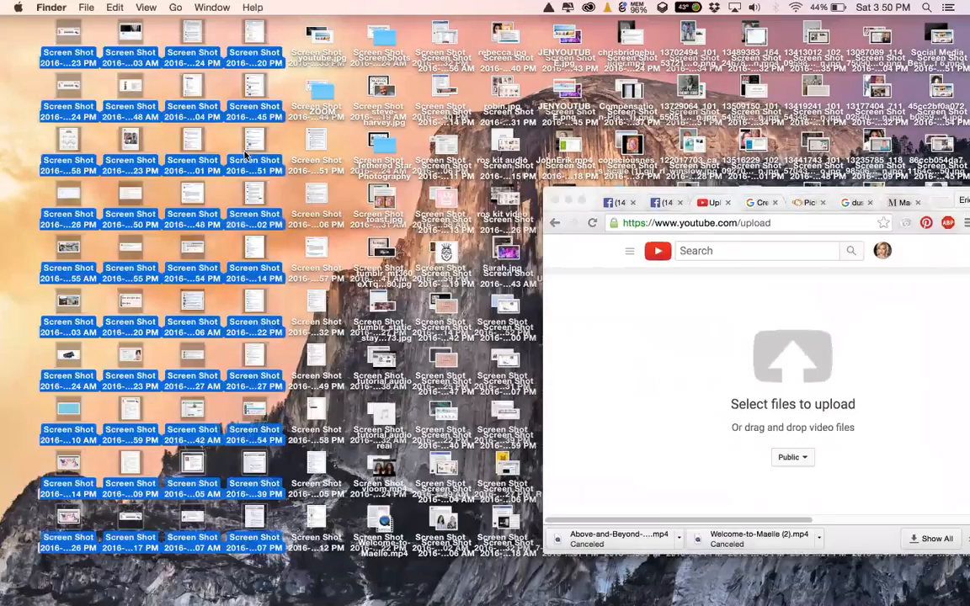
pyautogui.moveTo(254, 89); pyautogui.dragTo(390, 52)
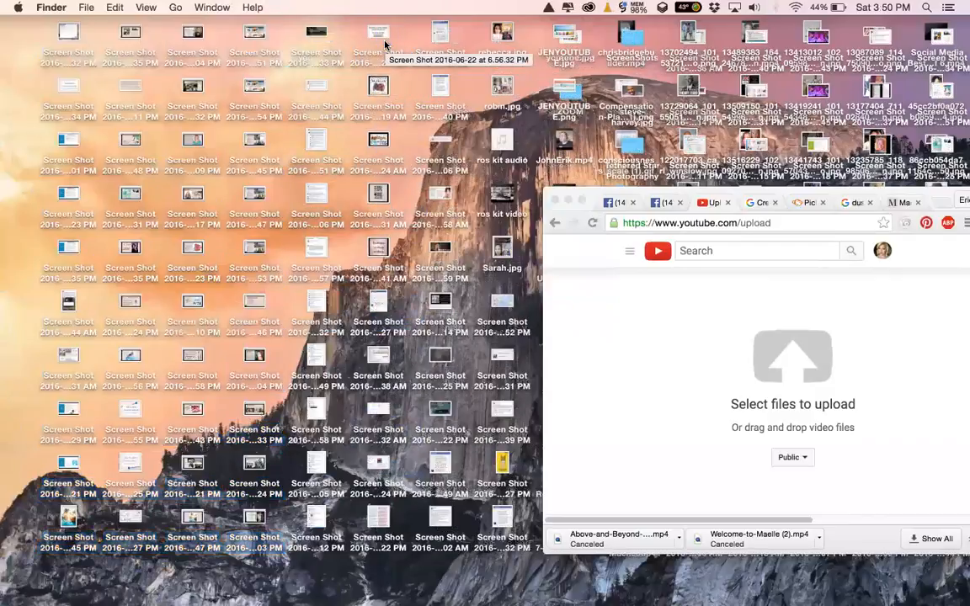
# Move the other columns of screenshot files on the desktop into the ScreenShots folder, shifting the browser window to reach it.
pyautogui.moveTo(35, 34); pyautogui.dragTo(352, 506)
pyautogui.moveTo(766, 197); pyautogui.dragTo(733, 227)
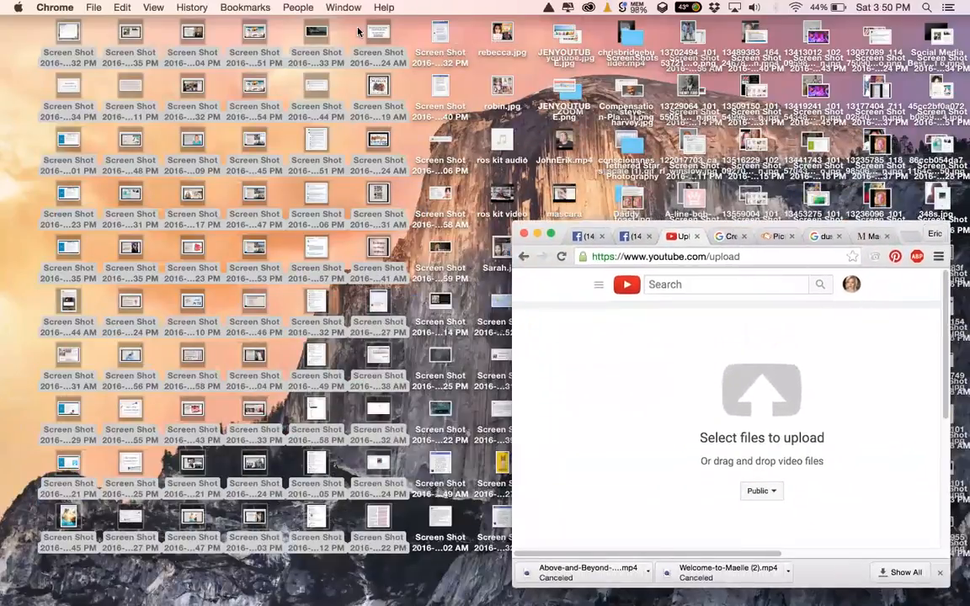
pyautogui.moveTo(591, 50); pyautogui.dragTo(630, 38)
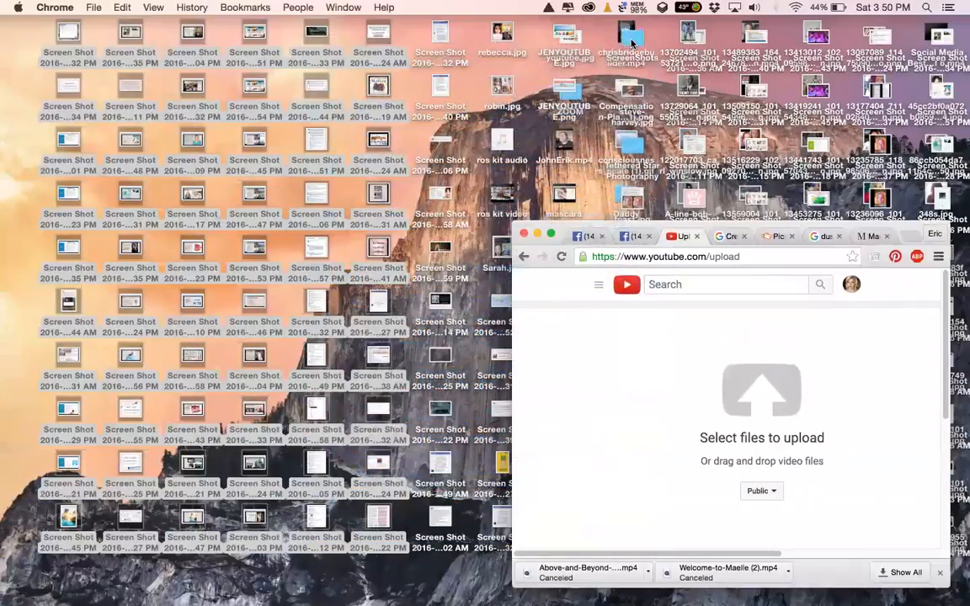
pyautogui.moveTo(97, 25); pyautogui.dragTo(455, 522)
pyautogui.moveTo(127, 36); pyautogui.dragTo(60, 29)
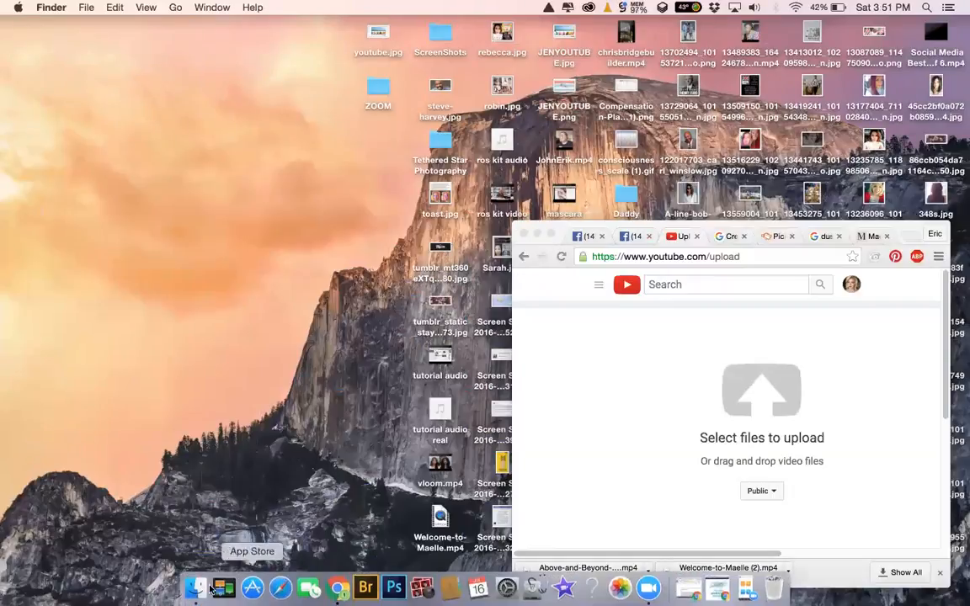
# Move Above-and-Beyond-Lashes.mp4 from the Downloads folder to the desktop and close the Finder window.
pyautogui.click(196, 588)
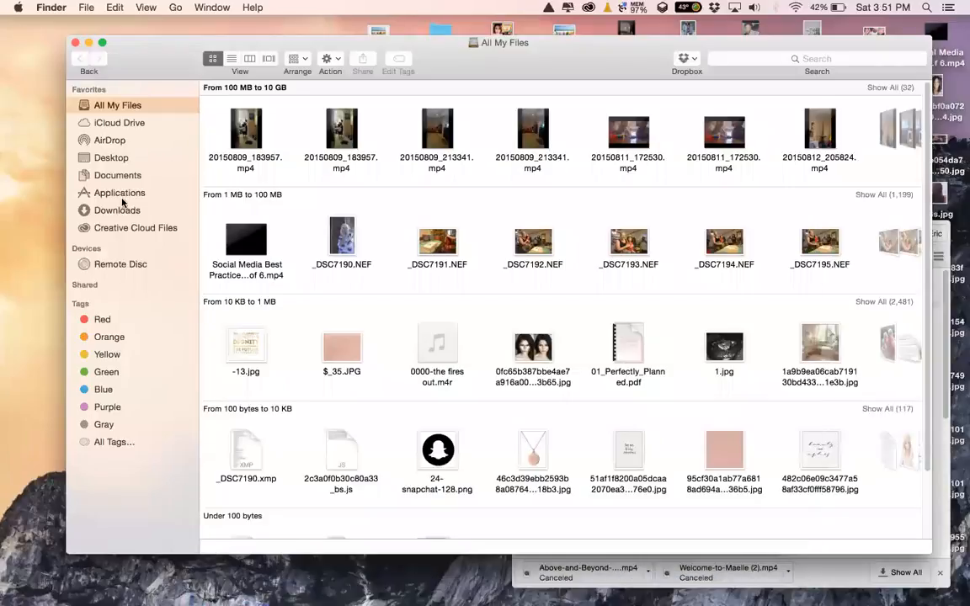
pyautogui.click(114, 210)
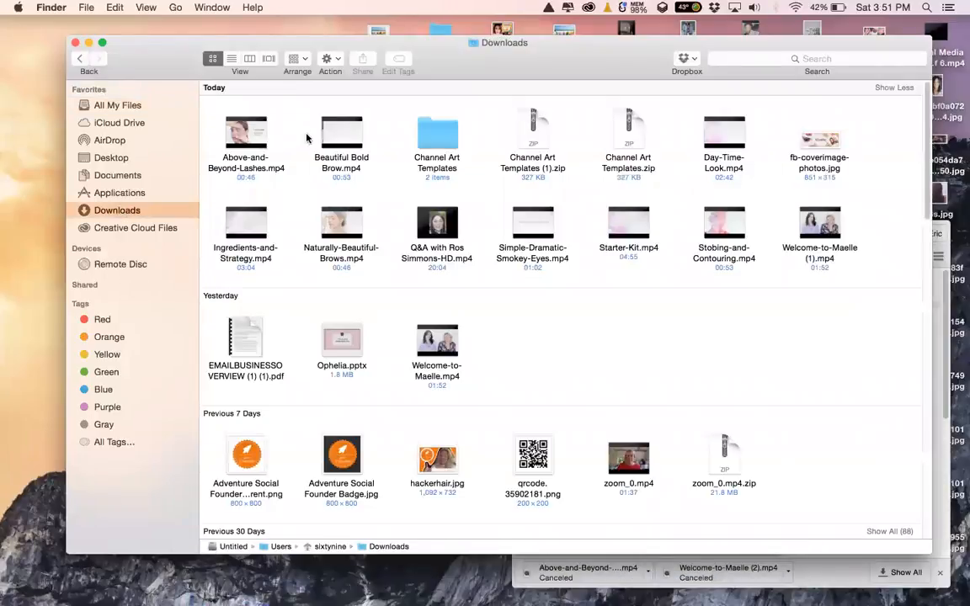
pyautogui.moveTo(251, 138); pyautogui.dragTo(48, 186)
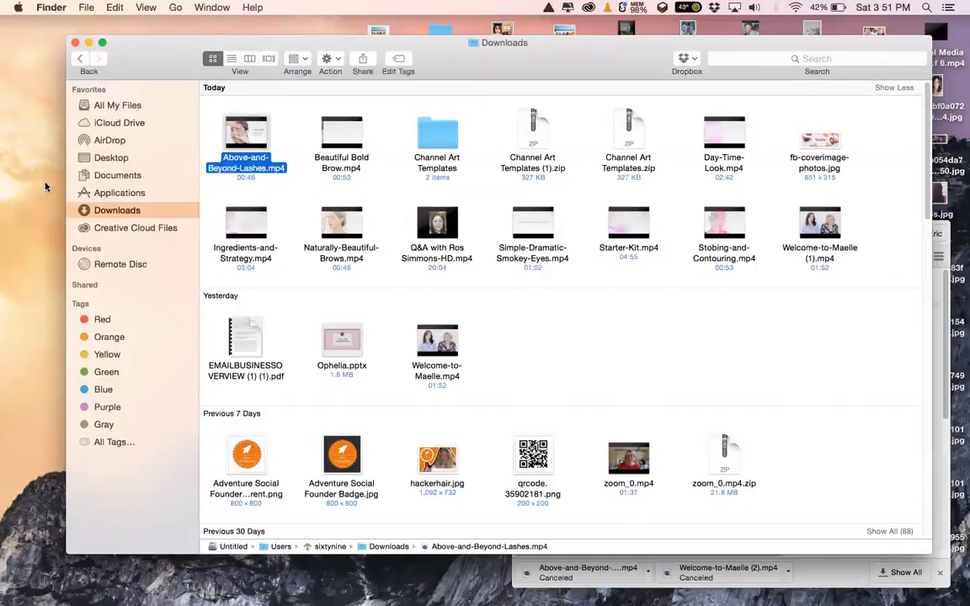
pyautogui.click(75, 43)
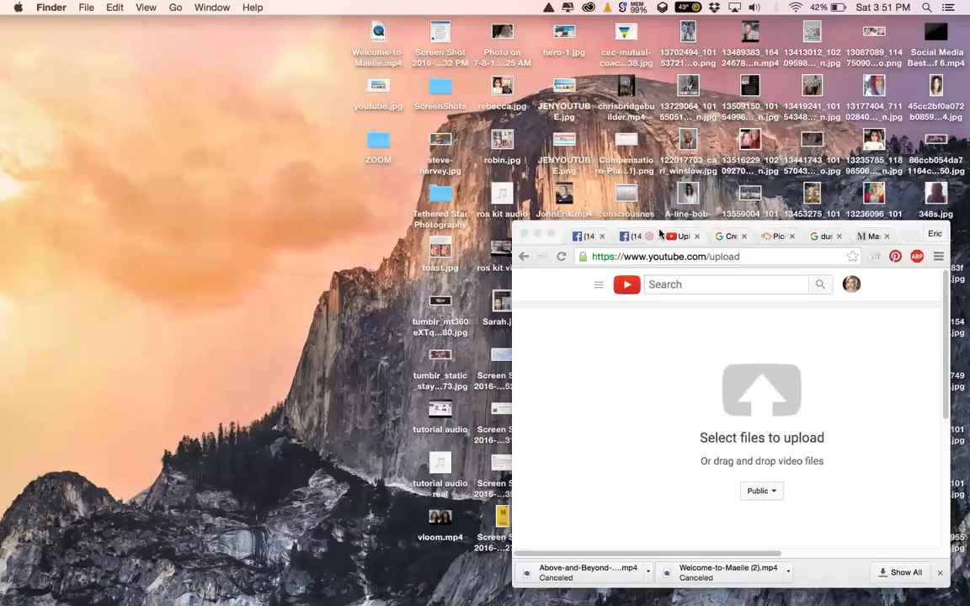
# Upload Above-and-Beyond-Lashes.mp4 from the desktop to the YouTube upload page and enlarge the browser window.
pyautogui.moveTo(659, 226); pyautogui.dragTo(165, 66)
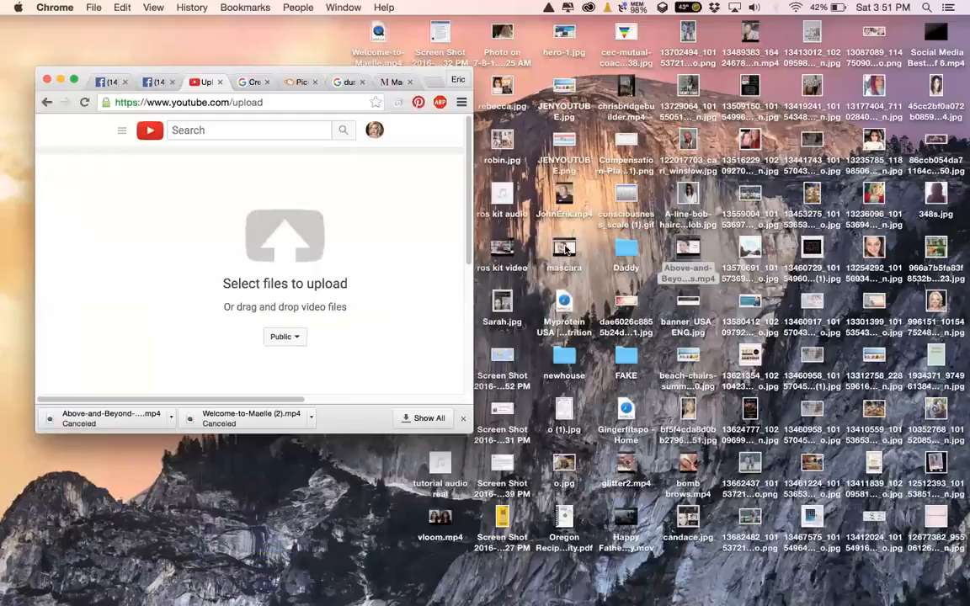
pyautogui.moveTo(689, 249); pyautogui.dragTo(290, 254)
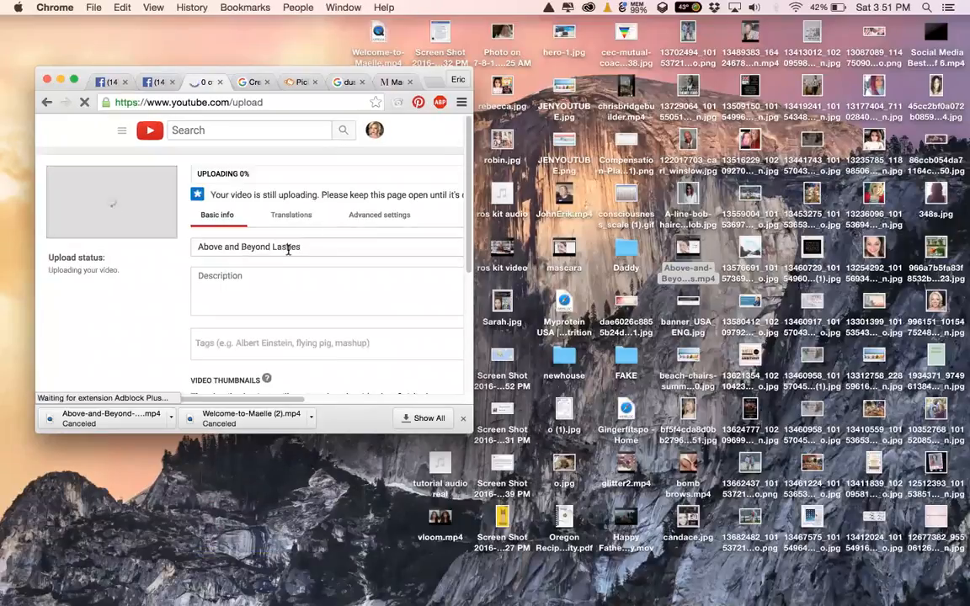
pyautogui.moveTo(471, 74); pyautogui.dragTo(948, 28)
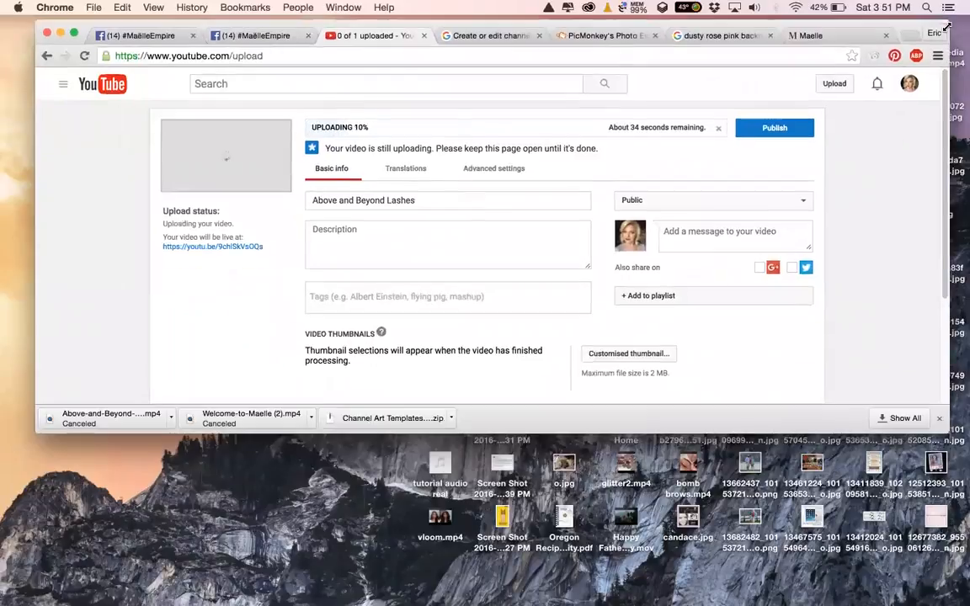
pyautogui.moveTo(849, 438); pyautogui.dragTo(849, 502)
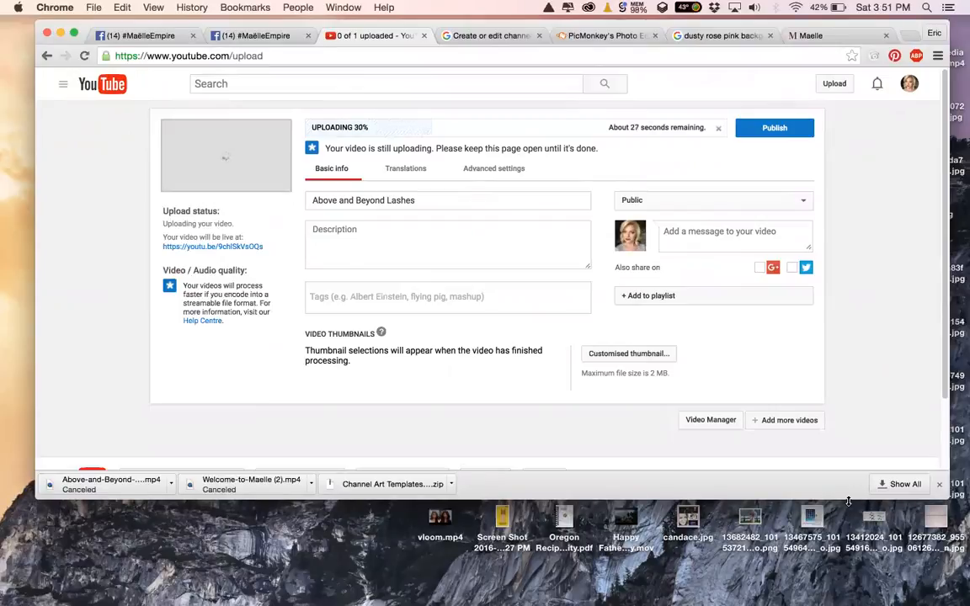
# Copy the video title "Above and Beyond Lashes" into the description.
pyautogui.click(378, 248)
pyautogui.click(381, 199)
pyautogui.tripleClick(381, 200)
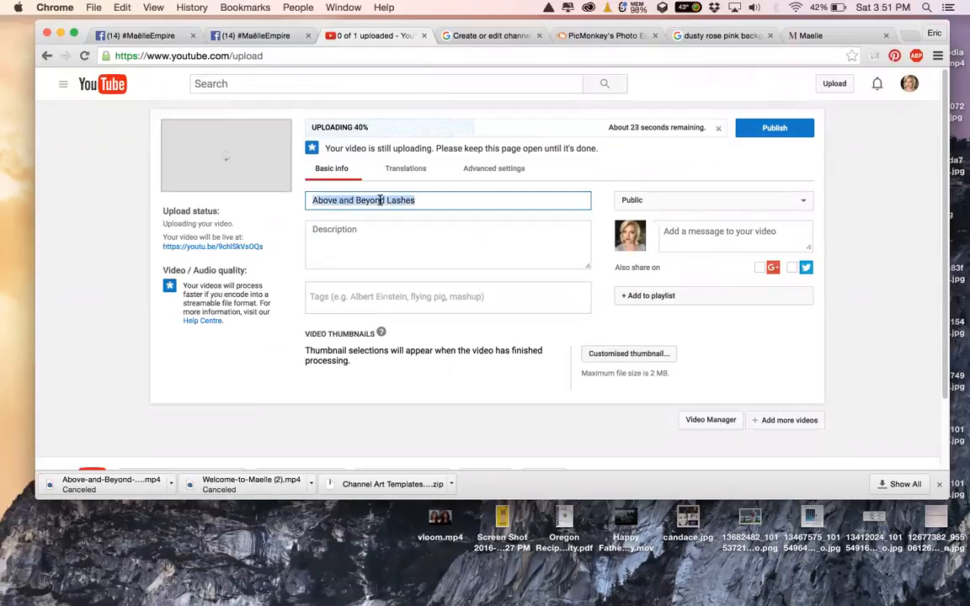
pyautogui.press('super+c')
pyautogui.click(368, 237)
pyautogui.press('super+v')
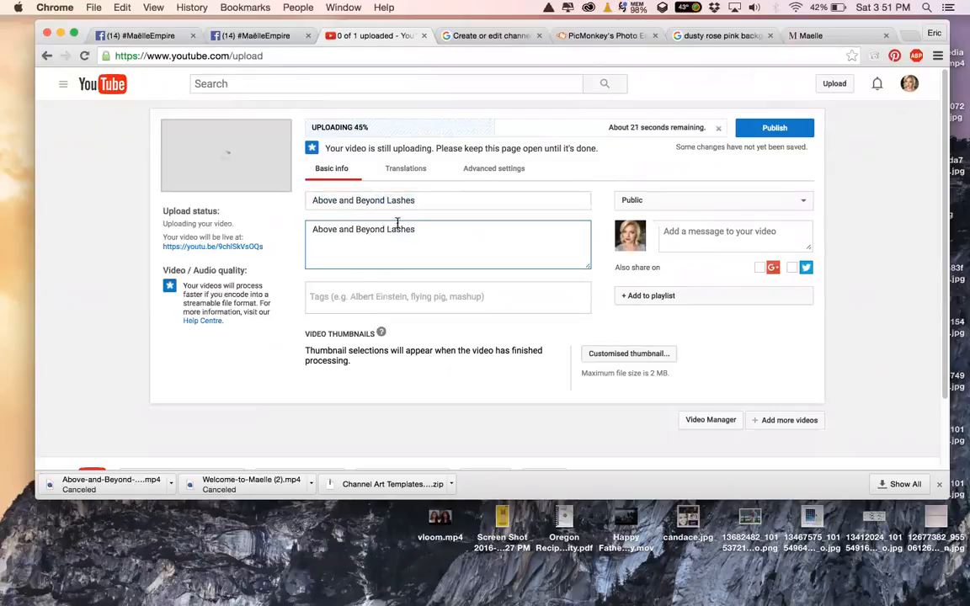
# Replace "Lashes" with "Mascara" in both the video's description and title.
pyautogui.moveTo(386, 230); pyautogui.dragTo(430, 230)
pyautogui.write('Mascara')
pyautogui.moveTo(385, 200); pyautogui.dragTo(442, 197)
pyautogui.write('Mascara')
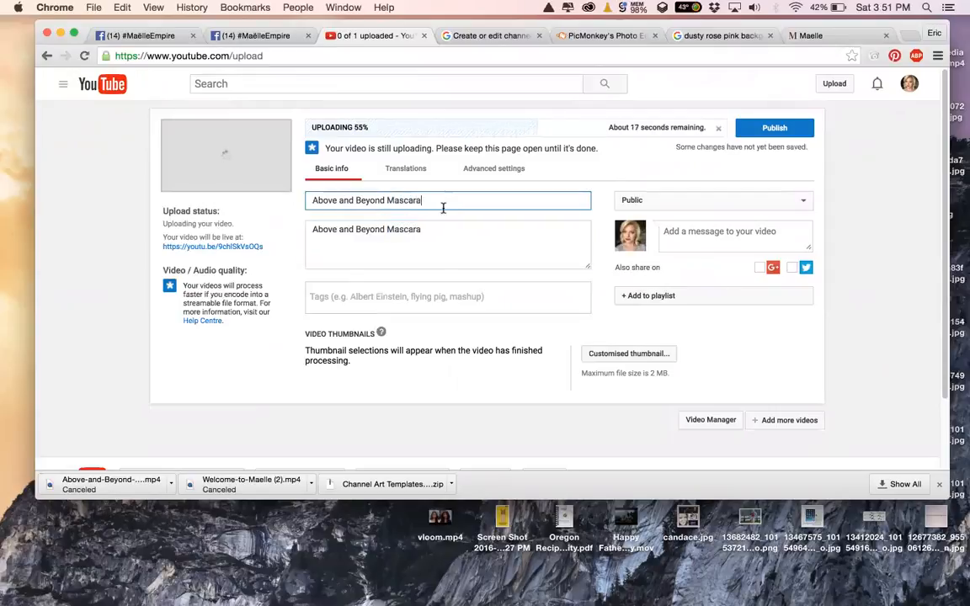
# Put "Maëlle" in front of "Above and Beyond Mascara" in both the title and the description.
pyautogui.click(308, 200)
pyautogui.write('Mae')
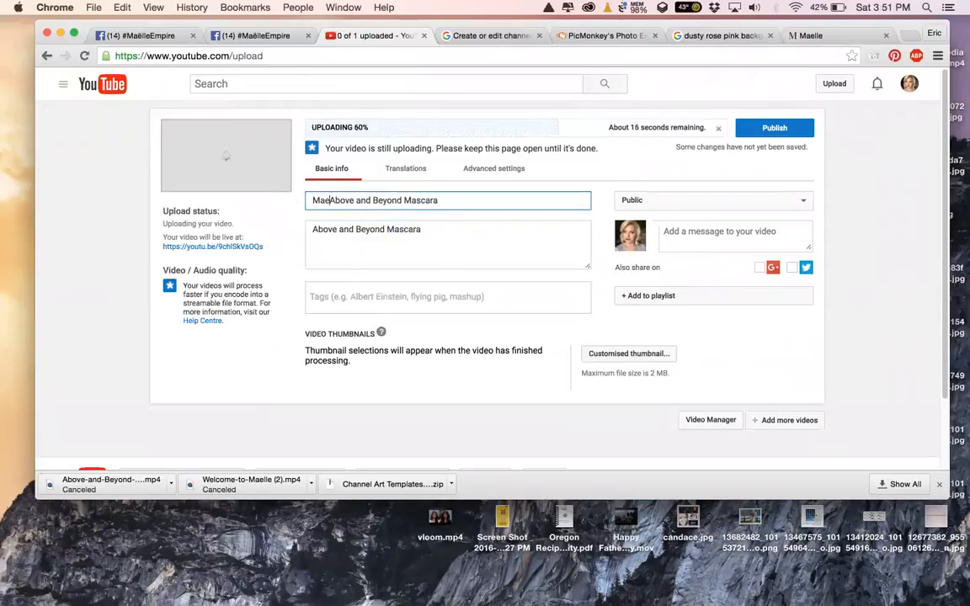
pyautogui.write('4lle')
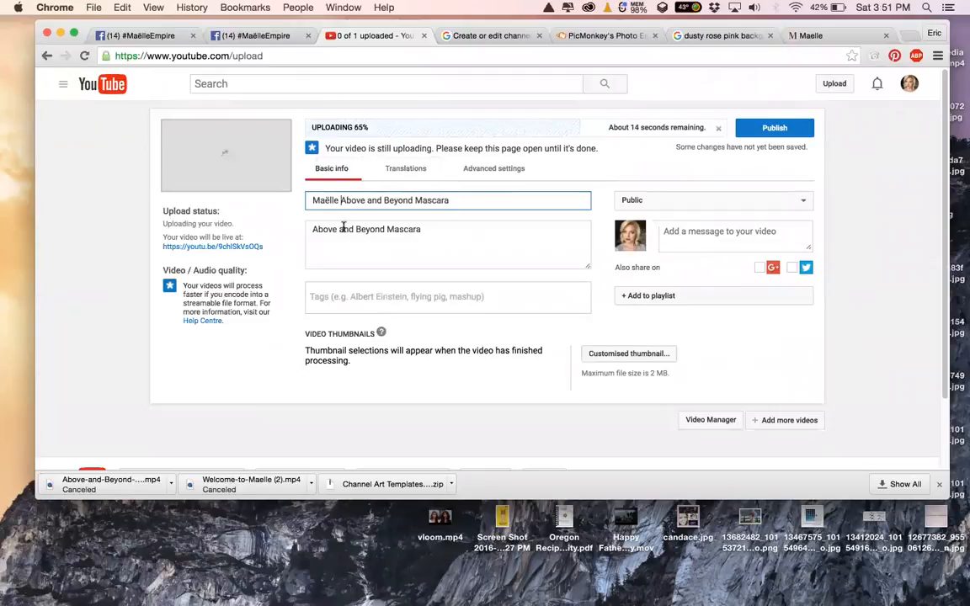
pyautogui.click(314, 229)
pyautogui.write('Mae')
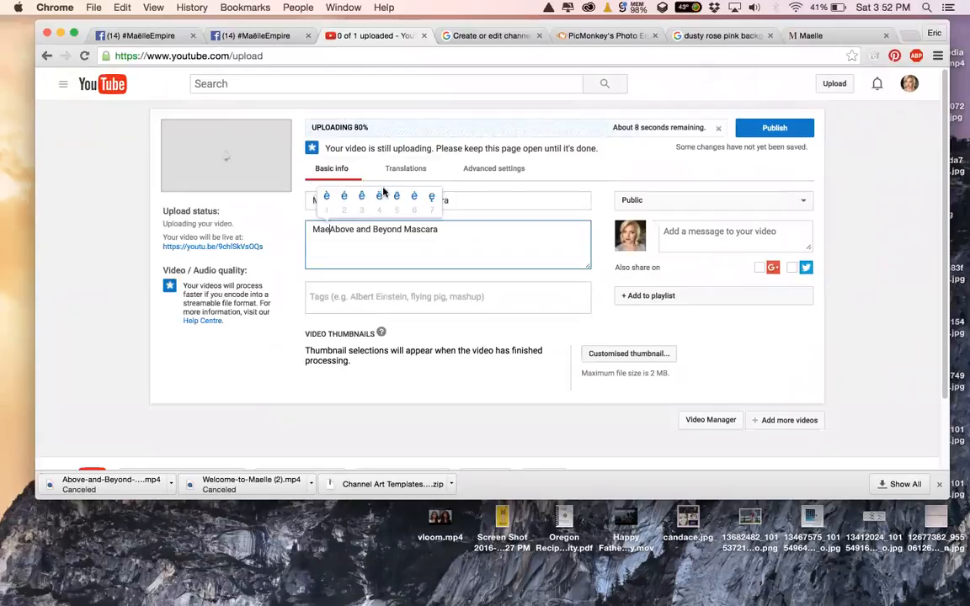
pyautogui.write('4lle')
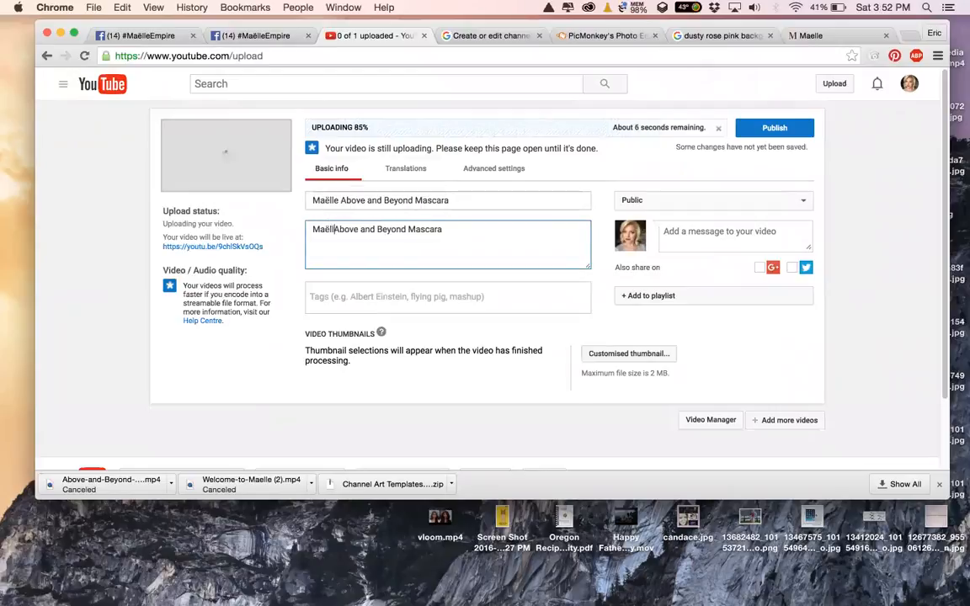
pyautogui.click(466, 229)
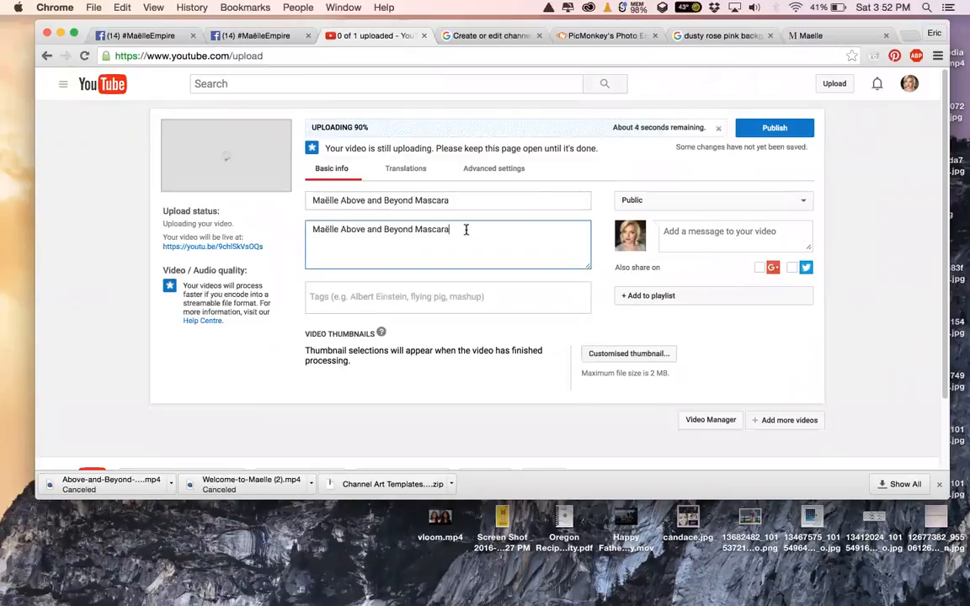
pyautogui.write('Launching this')
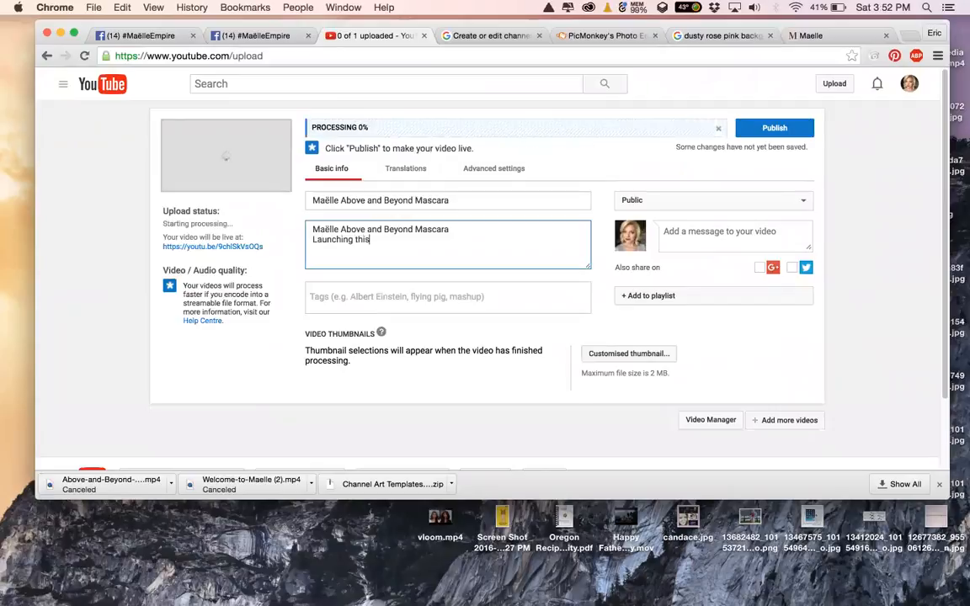
pyautogui.press('BackSpace')
pyautogui.press('BackSpace')
pyautogui.press('BackSpace')
pyautogui.press('BackSpace')
pyautogui.write('Fall 2016')
pyautogui.press('Return')
pyautogui.write('For more info')
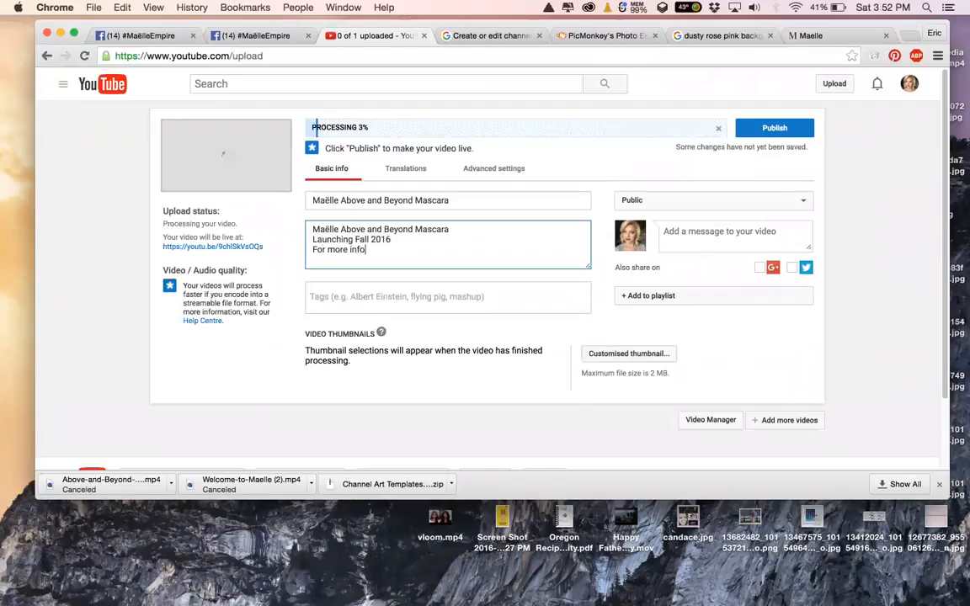
pyautogui.write('rmation, please visit')
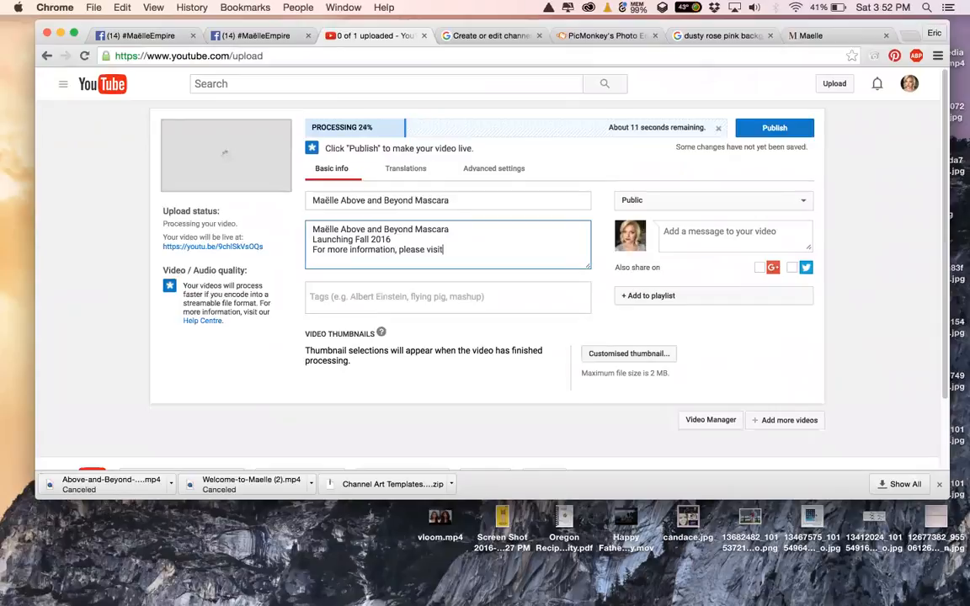
pyautogui.write(' www.ma')
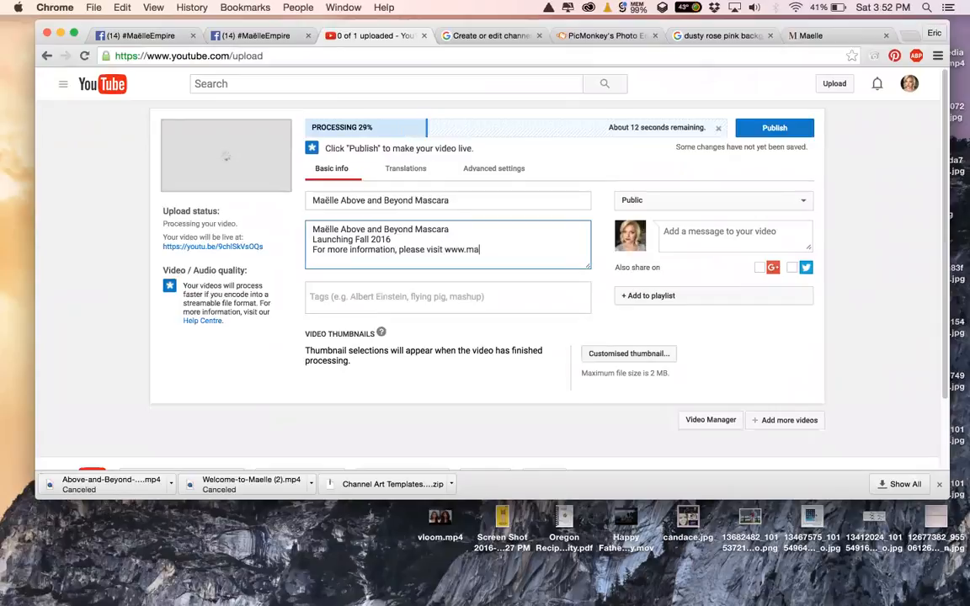
pyautogui.write('elleempire.com')
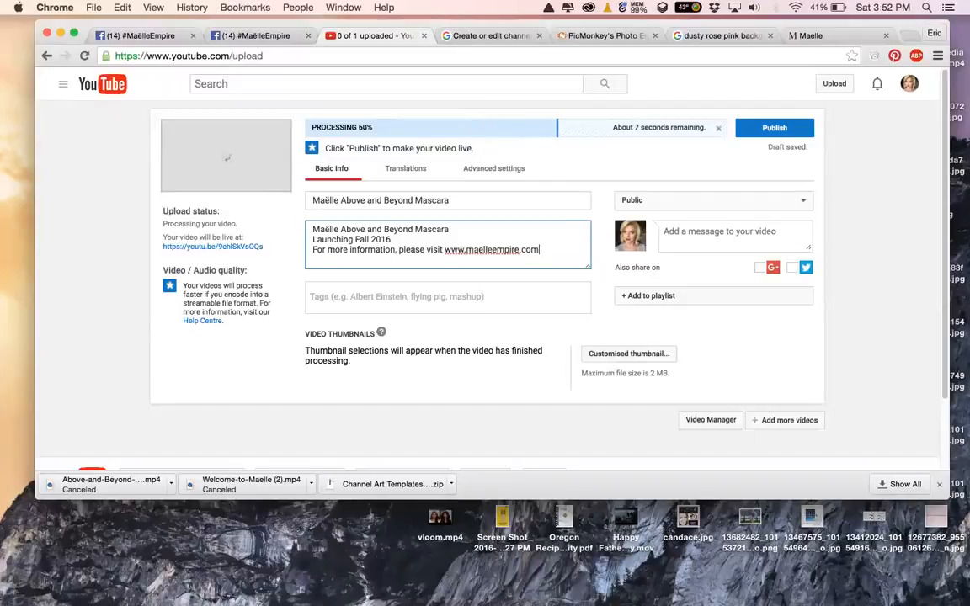
# Review the video's privacy options, keep Public selected, and check the field for adding a message to the video.
pyautogui.click(741, 202)
pyautogui.click(741, 204)
pyautogui.click(741, 204)
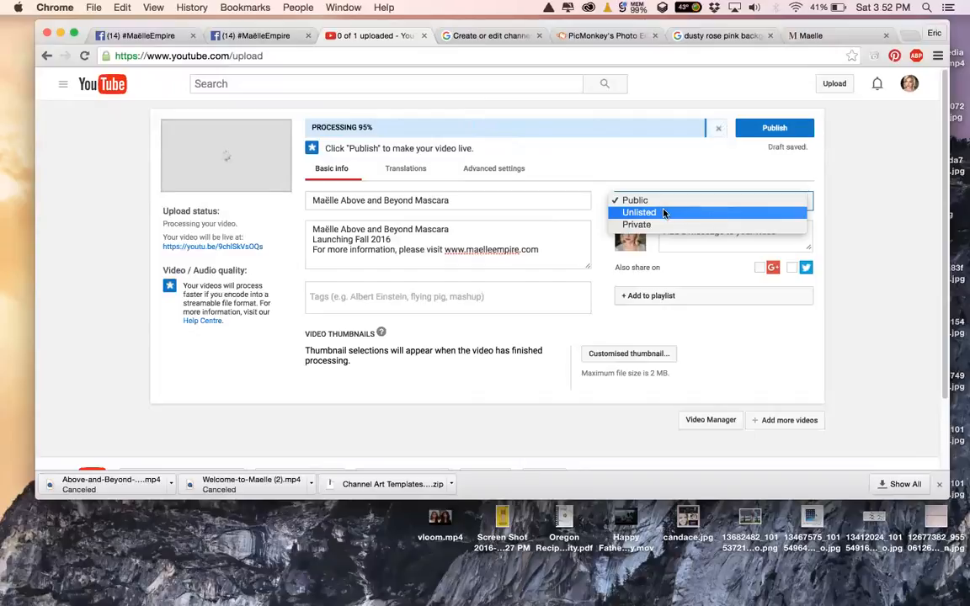
pyautogui.click(782, 183)
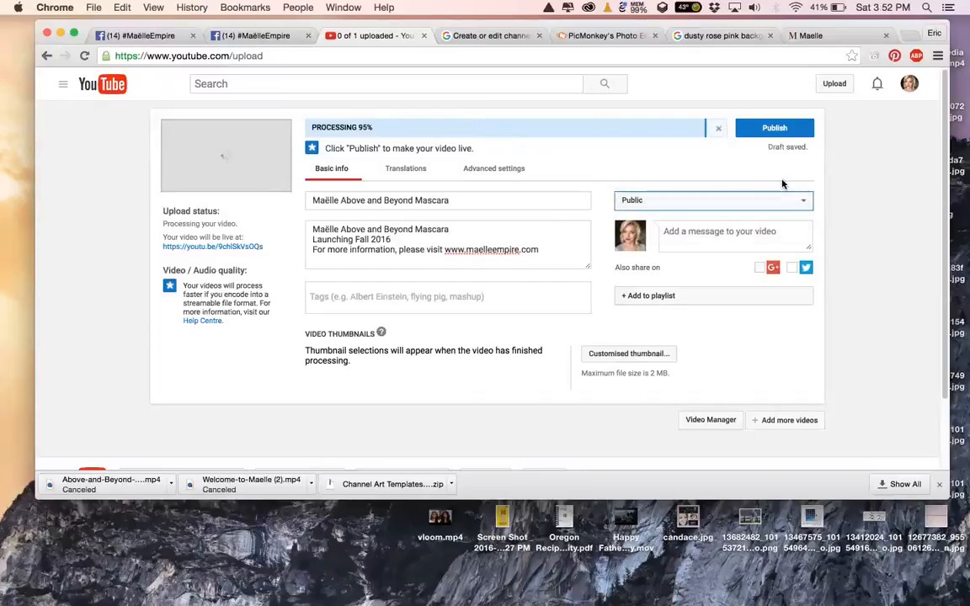
pyautogui.click(697, 232)
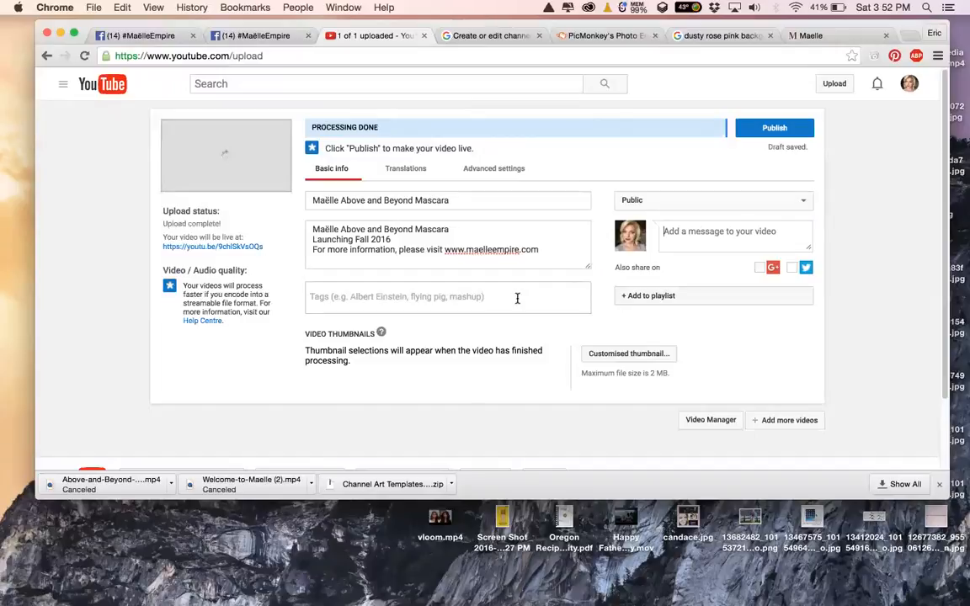
# Choose the first suggested thumbnail and add the tags "mascara", "tutorital" and "maelle" to the video.
pyautogui.click(403, 299)
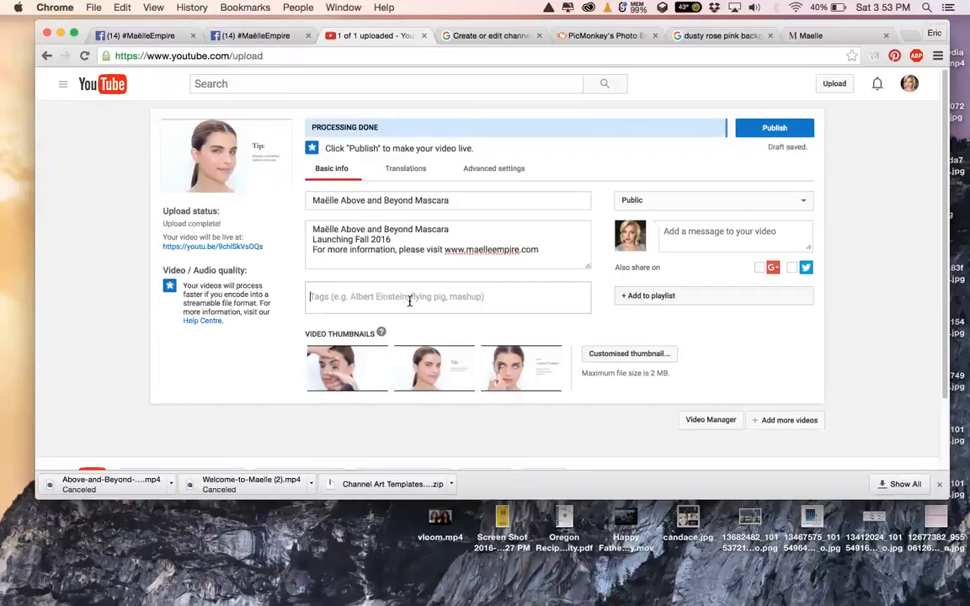
pyautogui.click(349, 369)
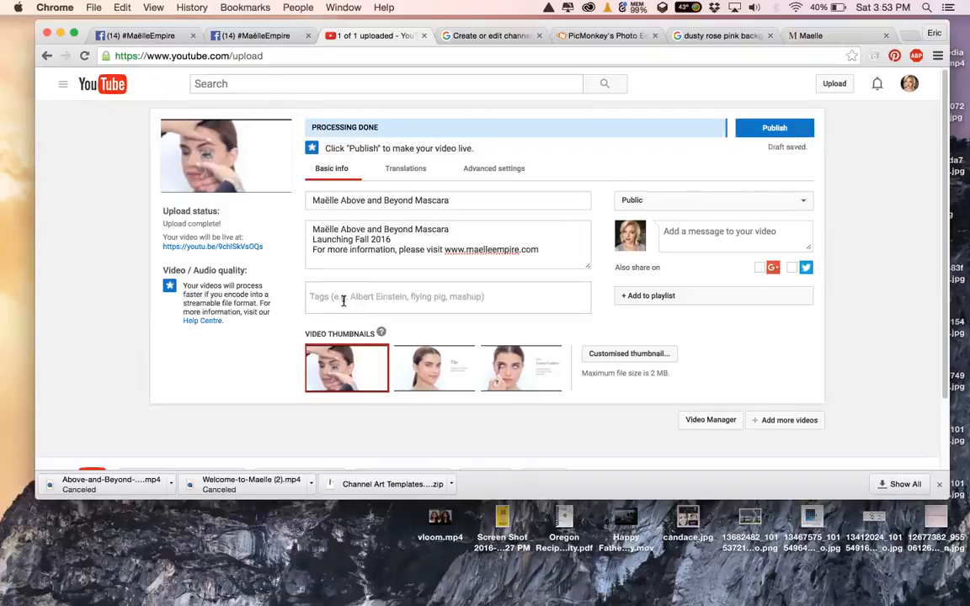
pyautogui.write('masca')
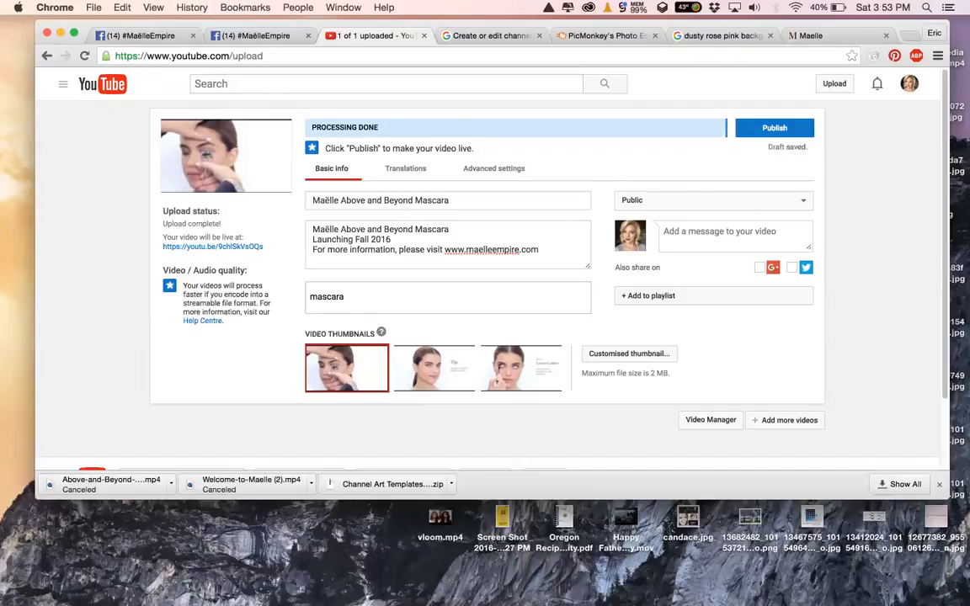
pyautogui.write('ra')
pyautogui.press('Return')
pyautogui.write('tutorital')
pyautogui.press('Return')
pyautogui.write('maelle')
pyautogui.press('Return')
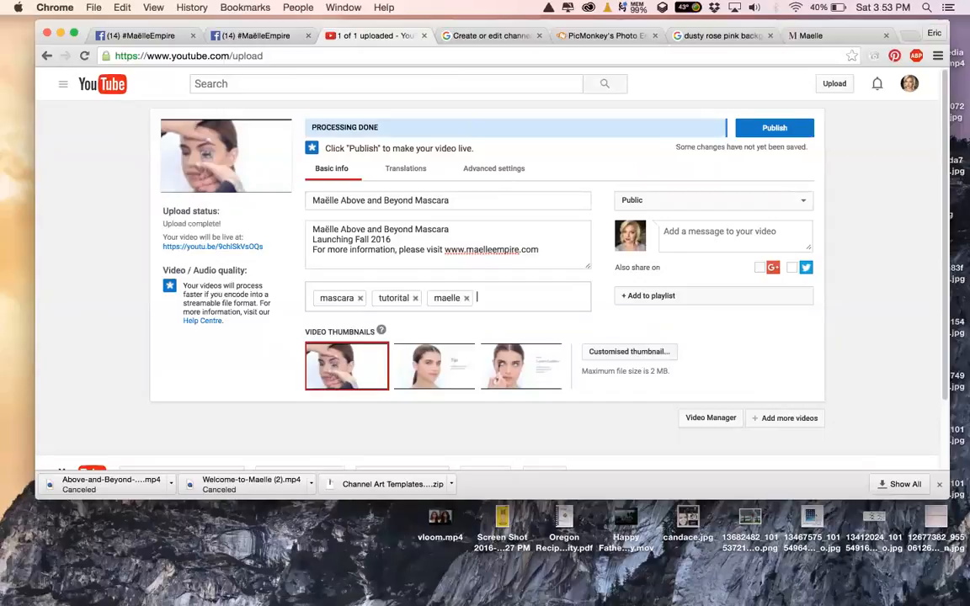
# Add the tags "above and beyond", "makeup" and "beauty" to the video.
pyautogui.write('above and beyond')
pyautogui.press('Return')
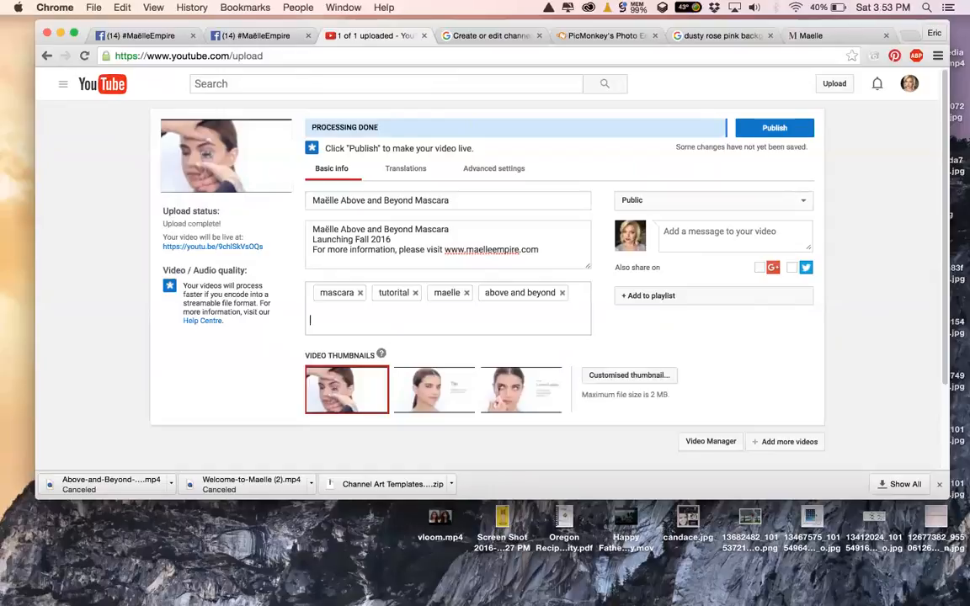
pyautogui.write('makeup')
pyautogui.press('Return')
pyautogui.write('beauty')
pyautogui.press('Return')
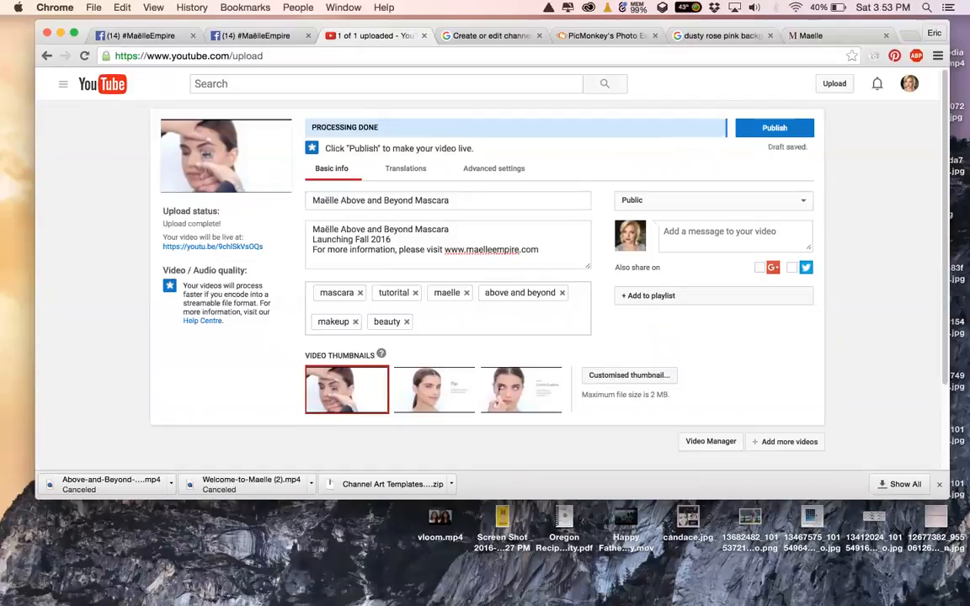
# Look at the image files offered for a customised thumbnail and leave the file chooser without selecting one.
pyautogui.click(627, 378)
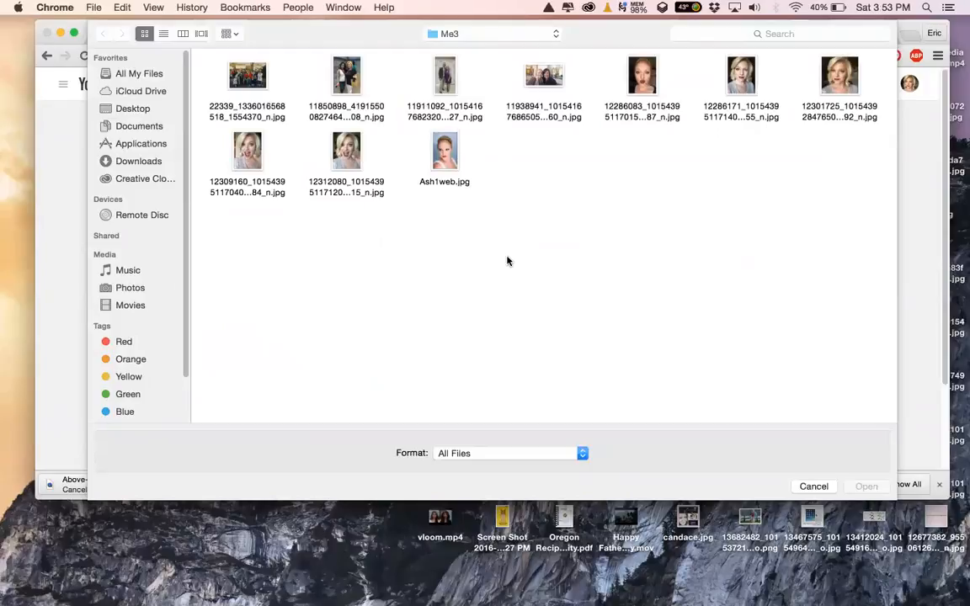
pyautogui.click(797, 488)
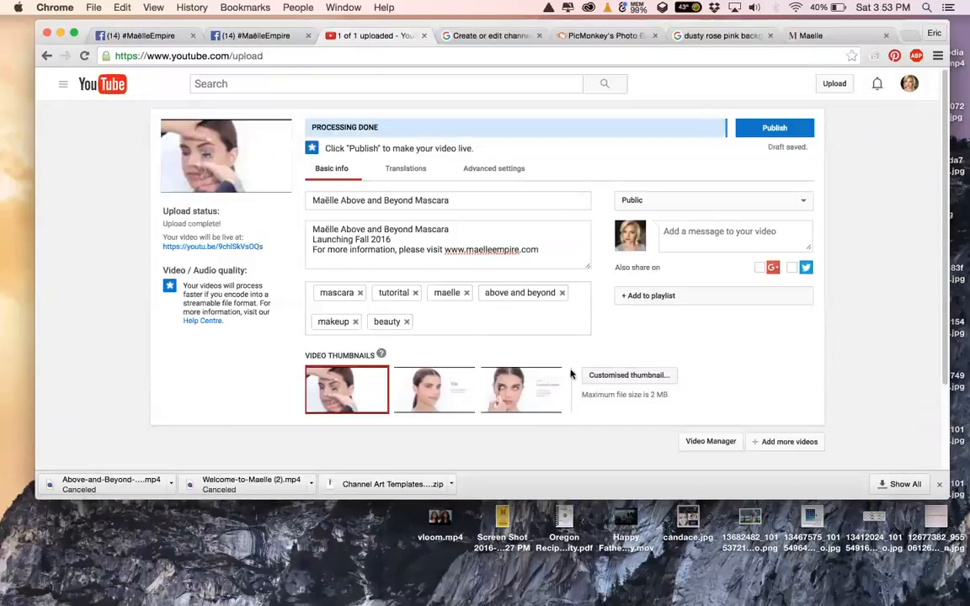
pyautogui.click(605, 379)
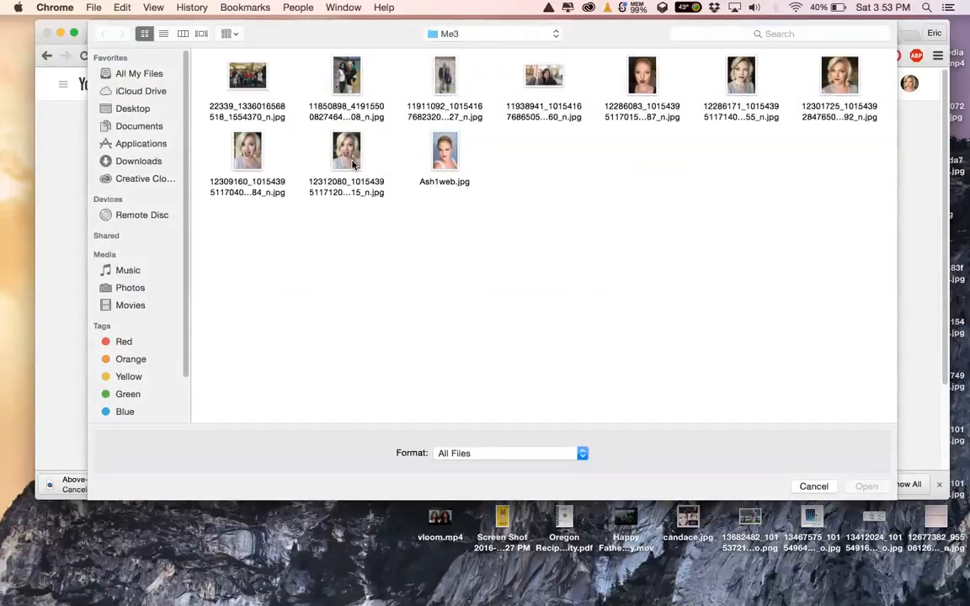
pyautogui.click(814, 487)
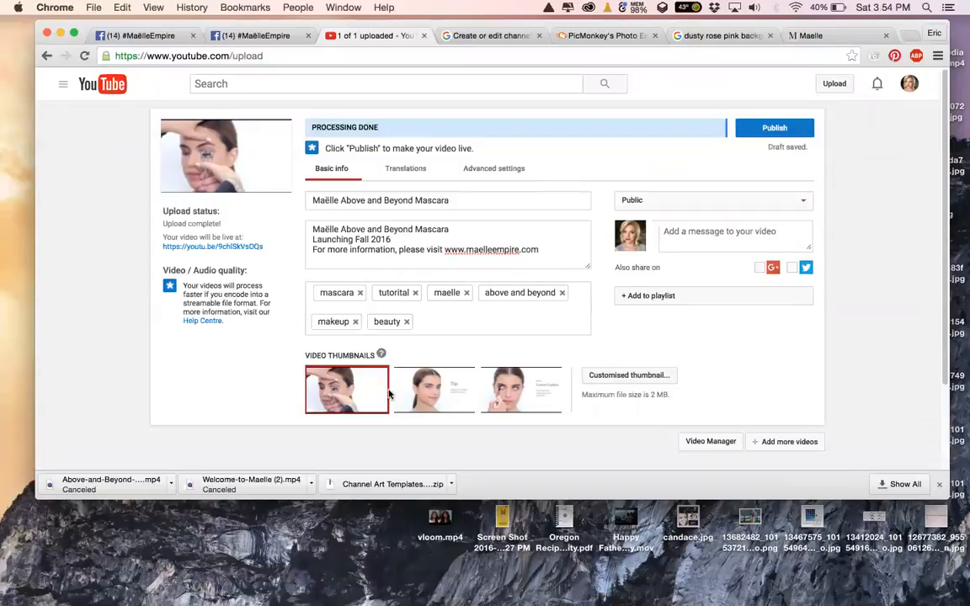
# Try the second suggested thumbnail, return to the first one, and publish the video.
pyautogui.click(442, 394)
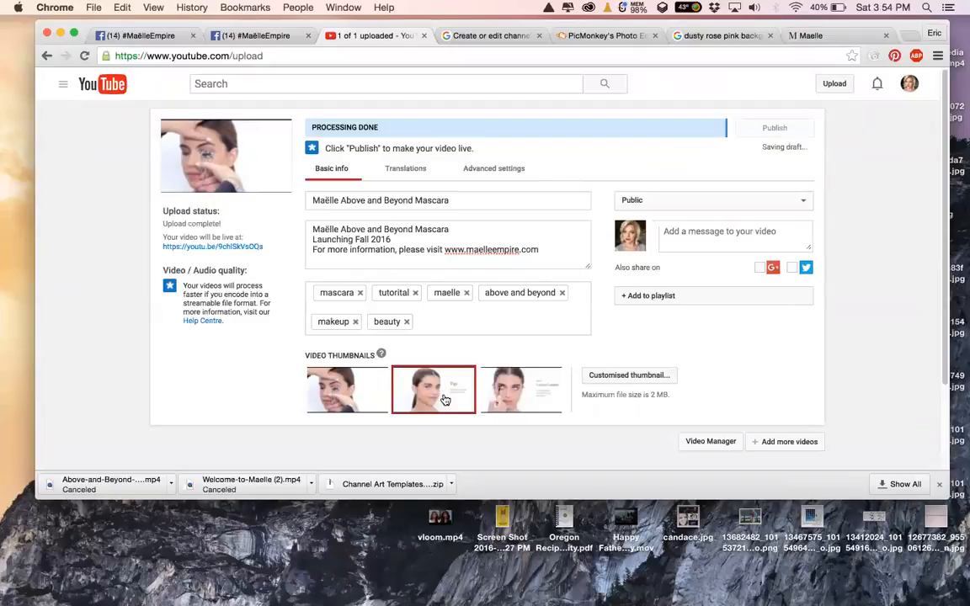
pyautogui.click(358, 396)
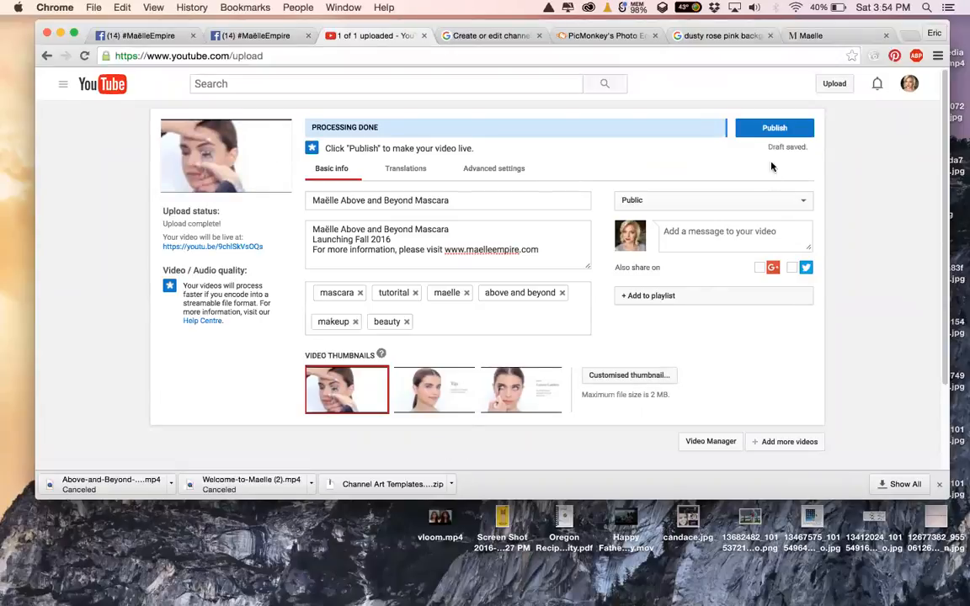
pyautogui.click(767, 132)
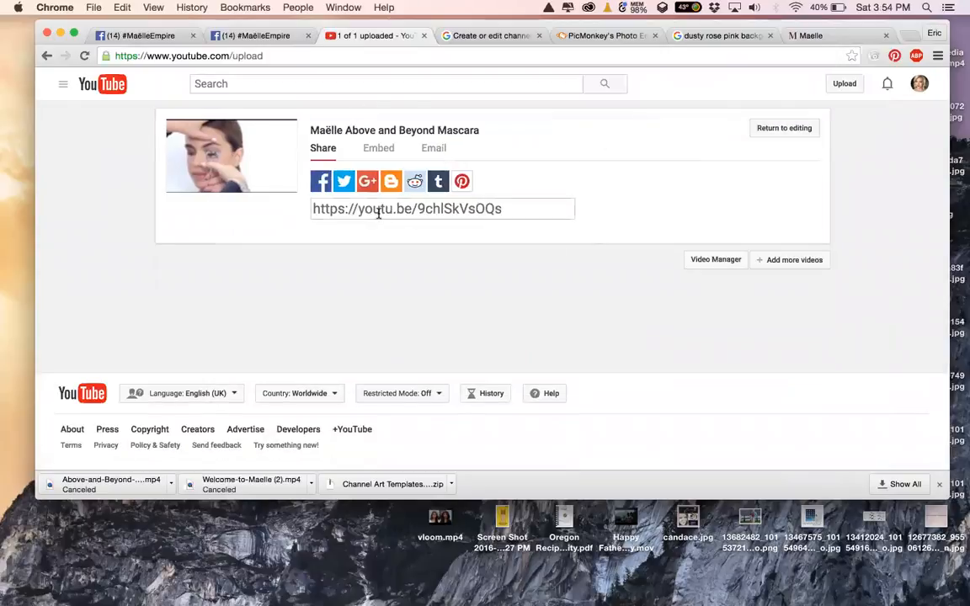
# Copy the published video's share link.
pyautogui.click(378, 213)
pyautogui.rightClick(379, 213)
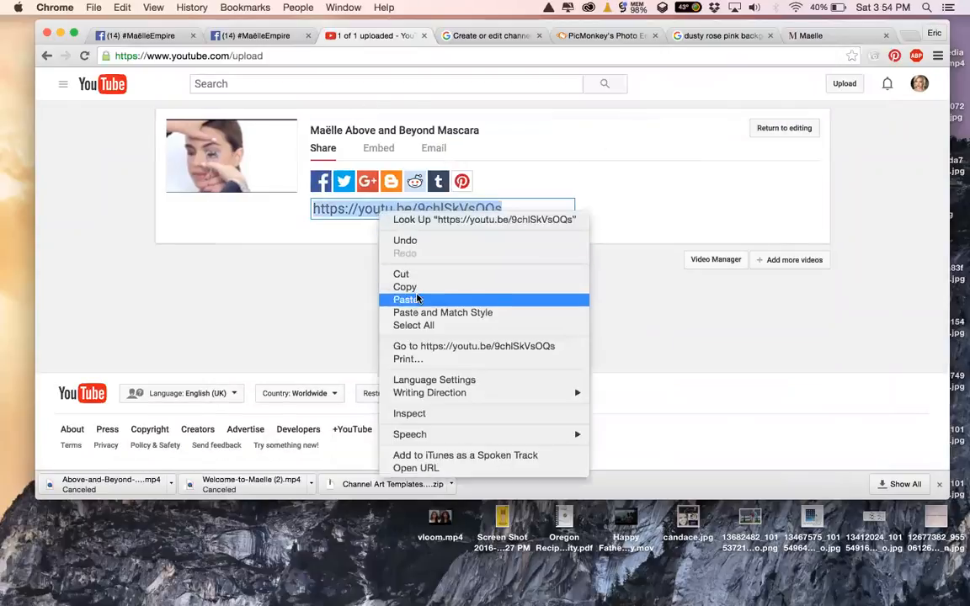
pyautogui.click(396, 284)
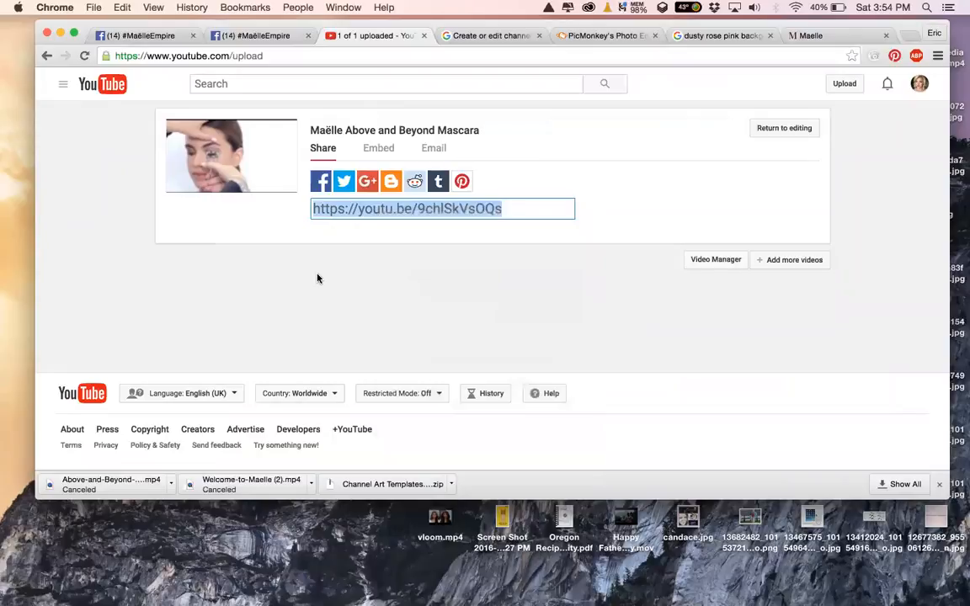
# Review the embed code and email sharing options for the video, and return to the share links.
pyautogui.click(379, 148)
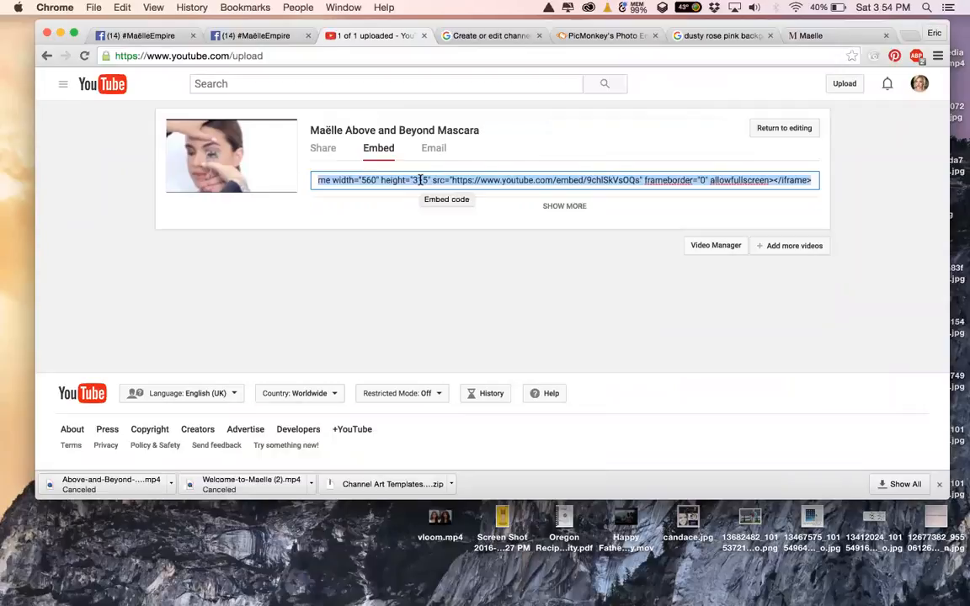
pyautogui.click(433, 149)
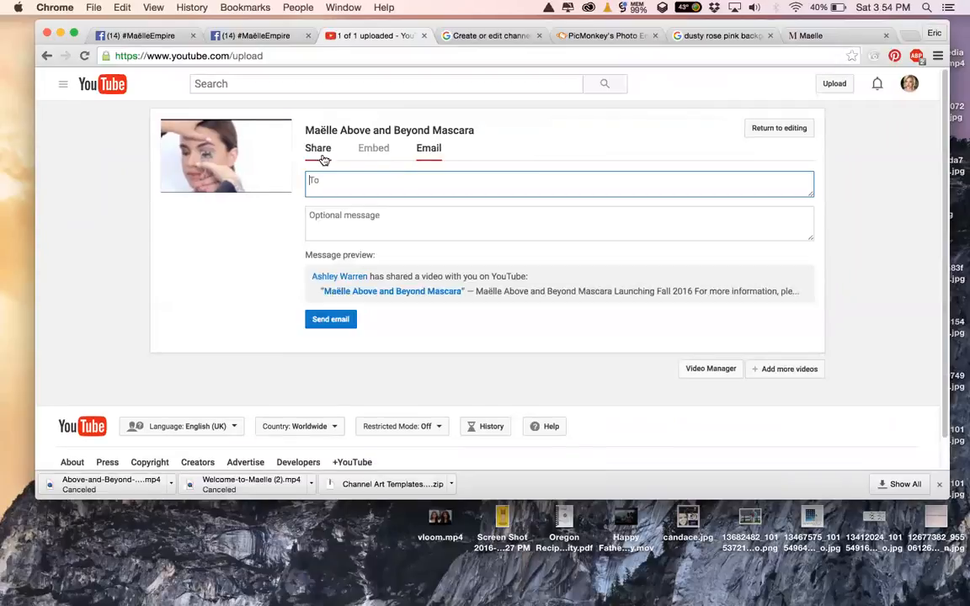
pyautogui.click(321, 153)
# Go to the own channel page, reload it, and check the channel icon, banner and uploaded mascara video.
pyautogui.click(102, 89)
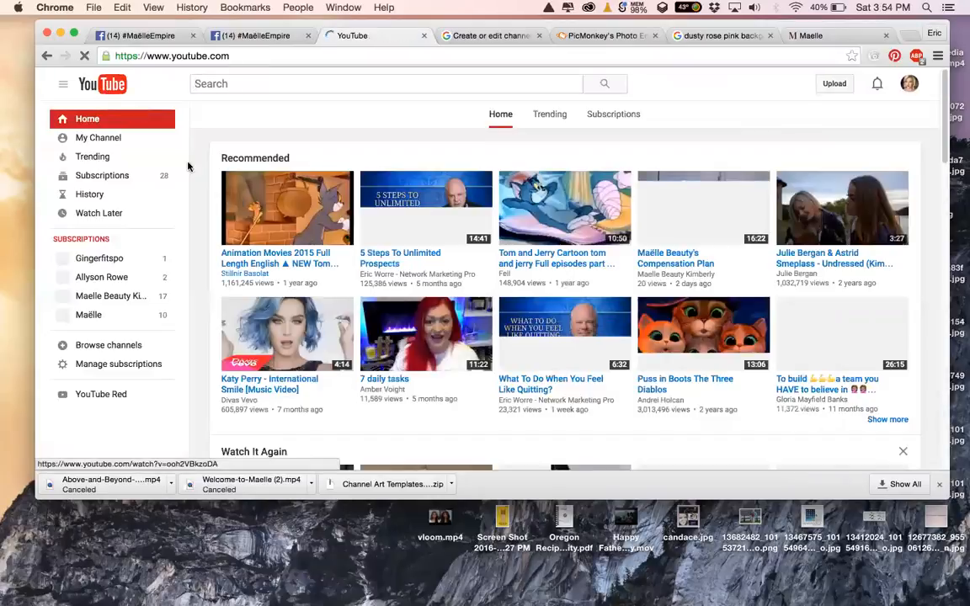
pyautogui.click(99, 138)
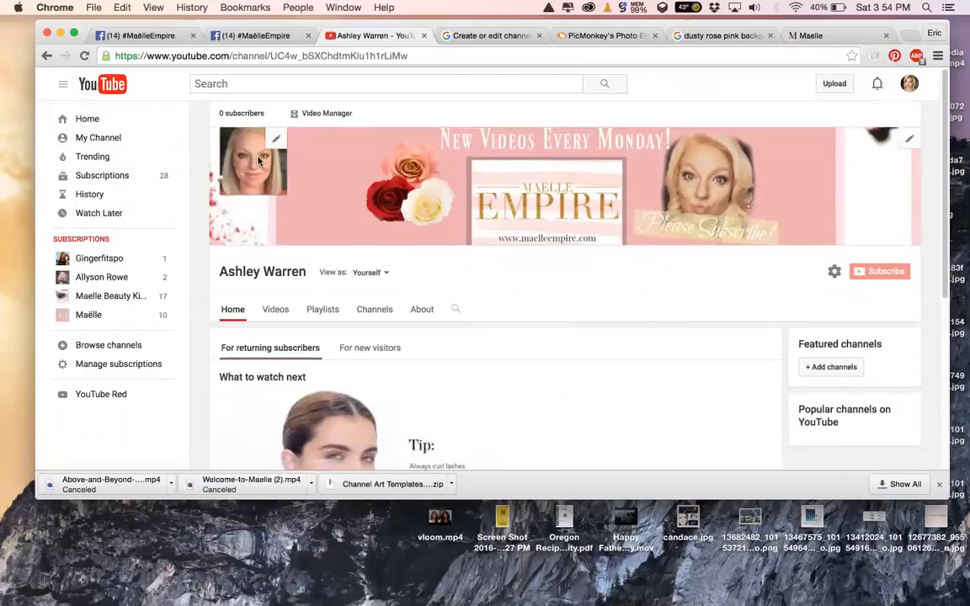
pyautogui.click(84, 55)
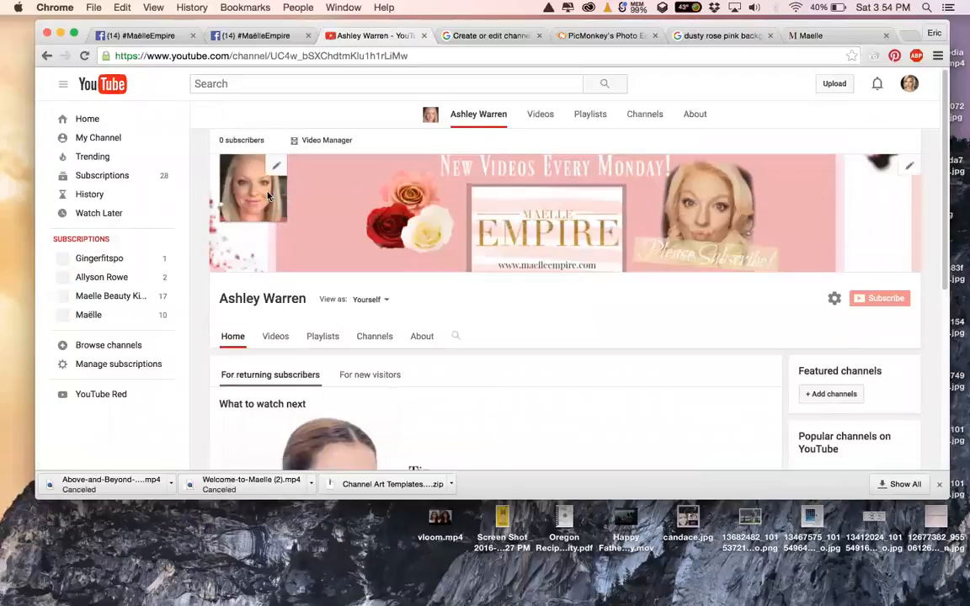
pyautogui.scroll(-1, 543, 318)
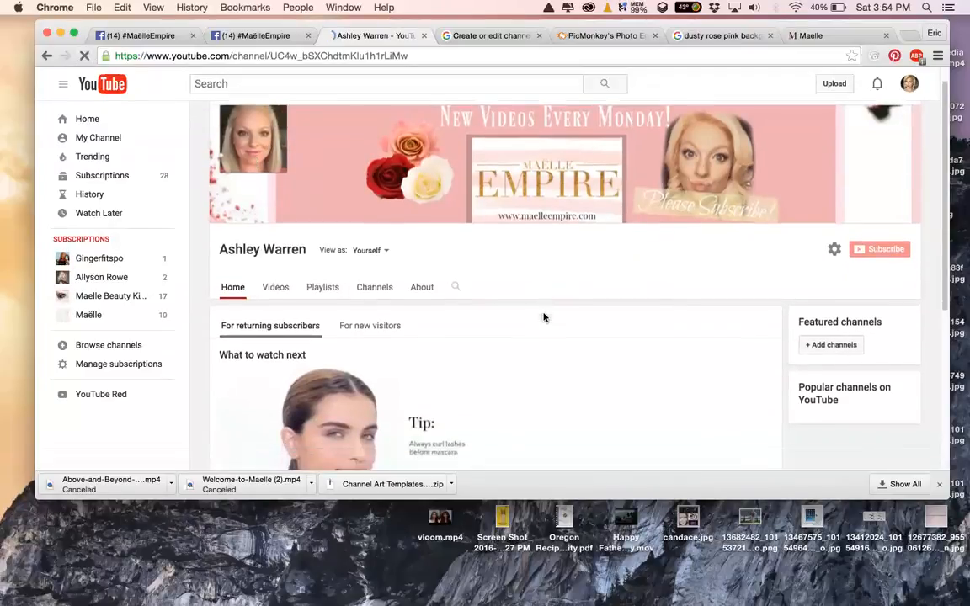
pyautogui.scroll(-3, 543, 317)
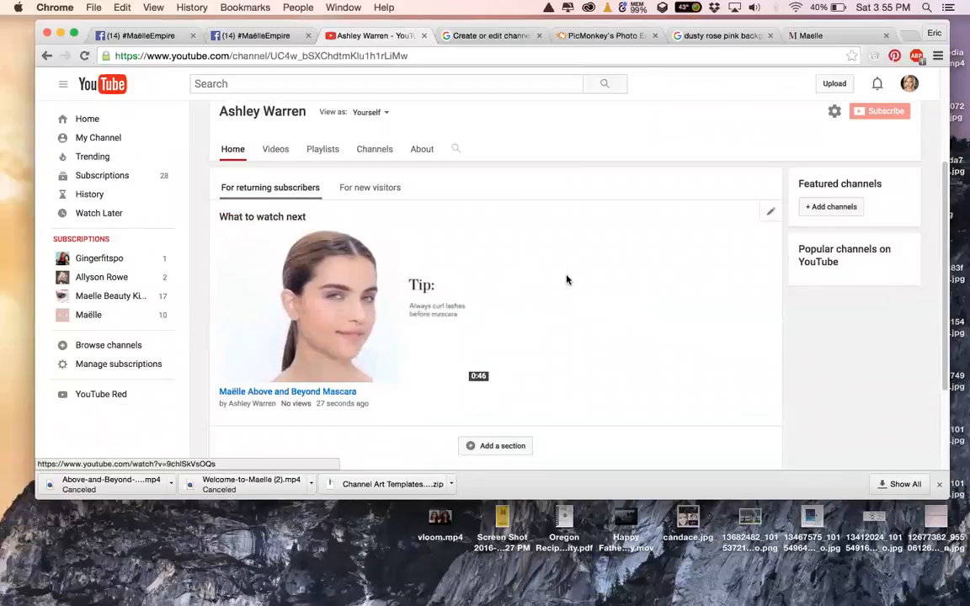
pyautogui.scroll(4, 565, 278)
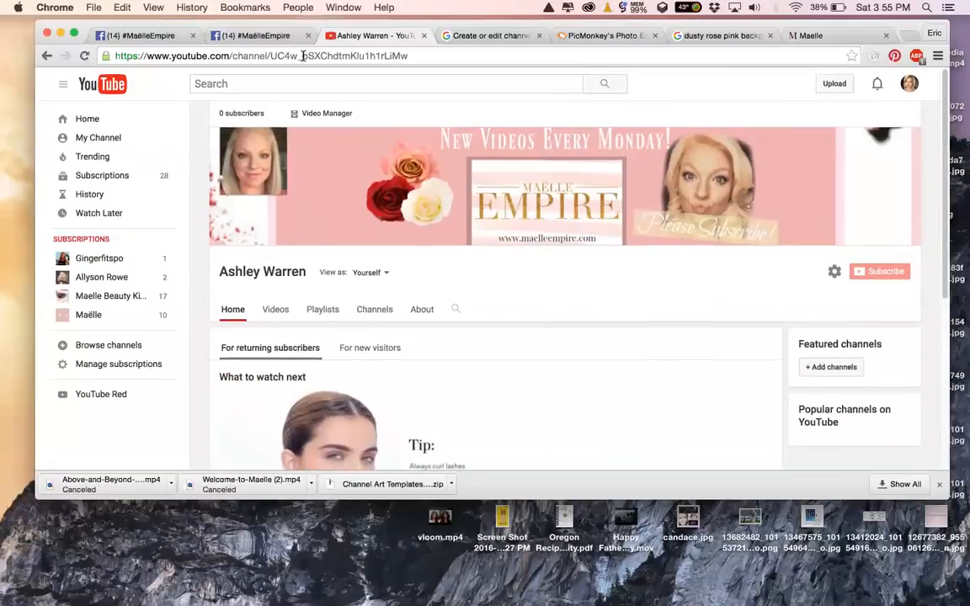
# Reopen the channel's main page and copy its web address.
pyautogui.click(256, 271)
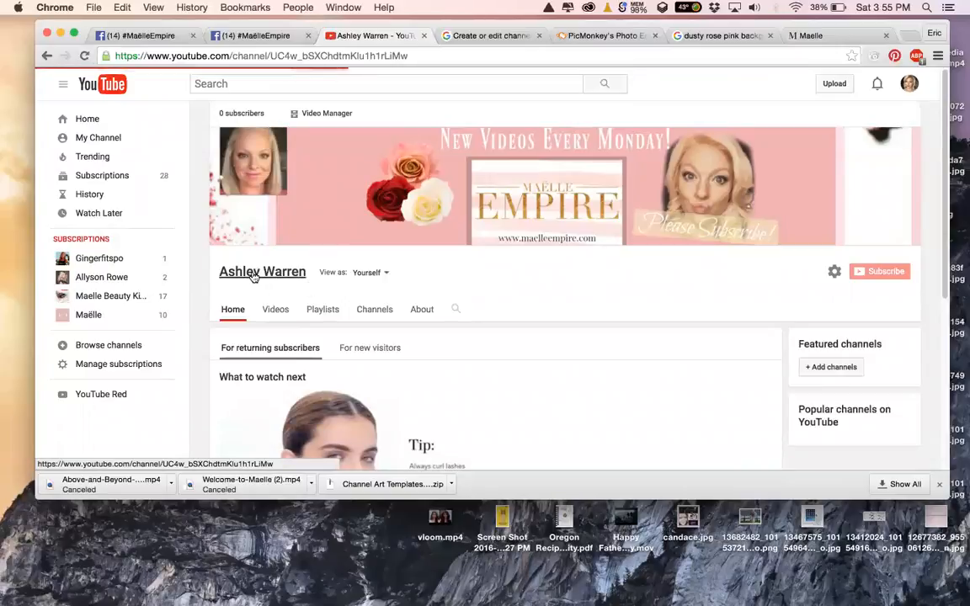
pyautogui.click(227, 56)
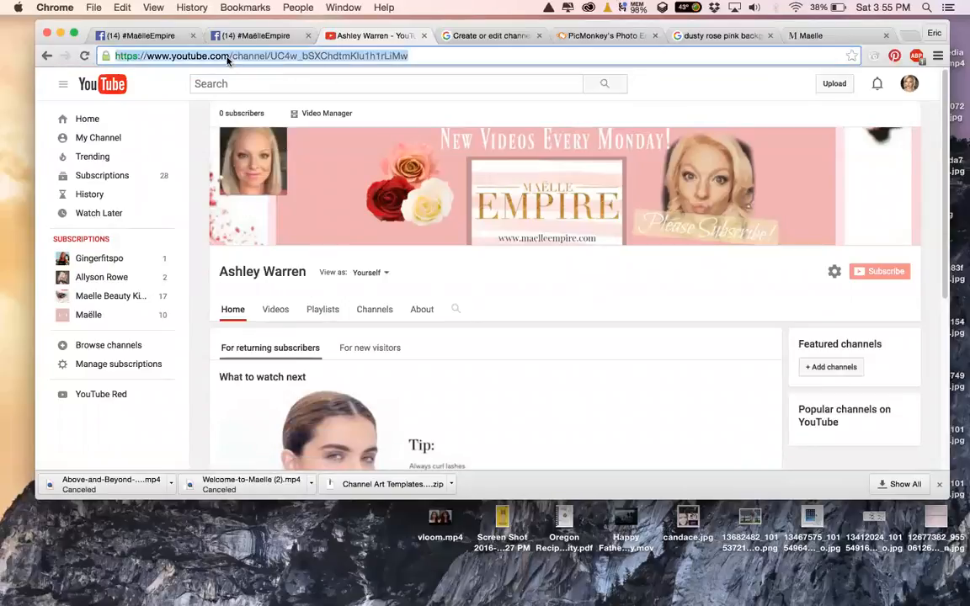
pyautogui.rightClick(226, 56)
pyautogui.click(244, 75)
# Switch to Facebook, open the own profile, enlarge the browser window, and paste the channel's address into a new public status post.
pyautogui.click(268, 35)
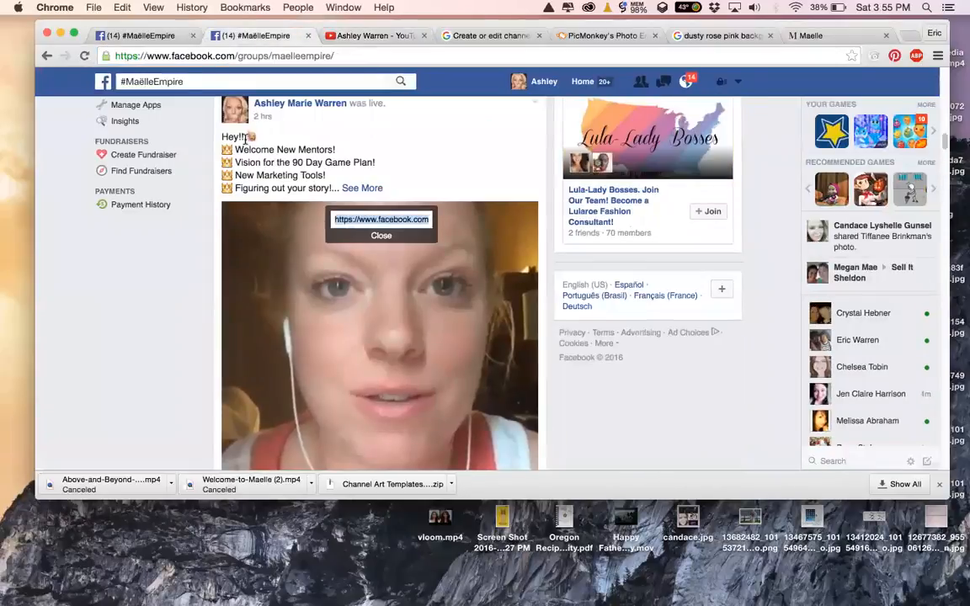
pyautogui.click(379, 236)
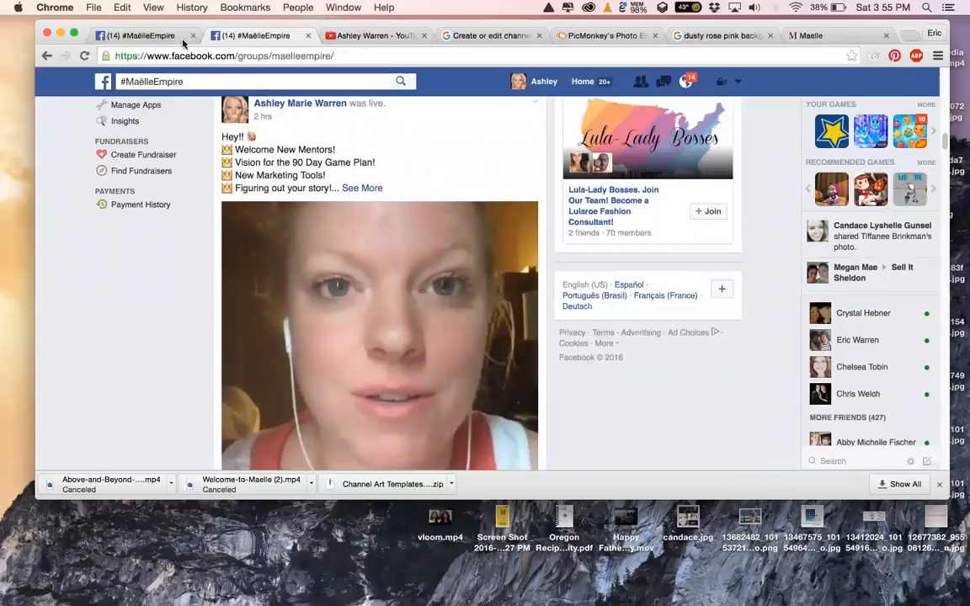
pyautogui.click(512, 76)
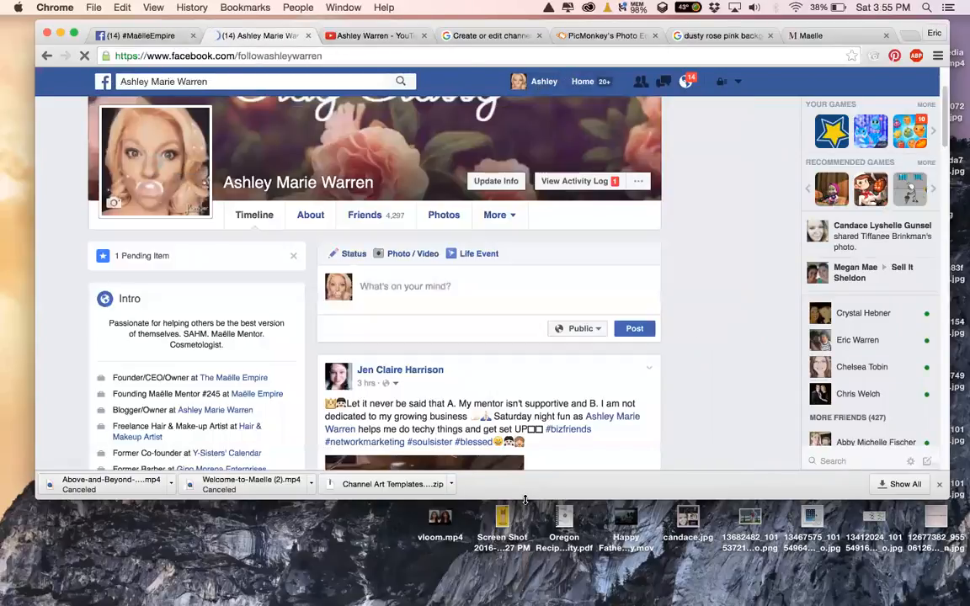
pyautogui.moveTo(475, 498); pyautogui.dragTo(523, 588)
pyautogui.click(412, 288)
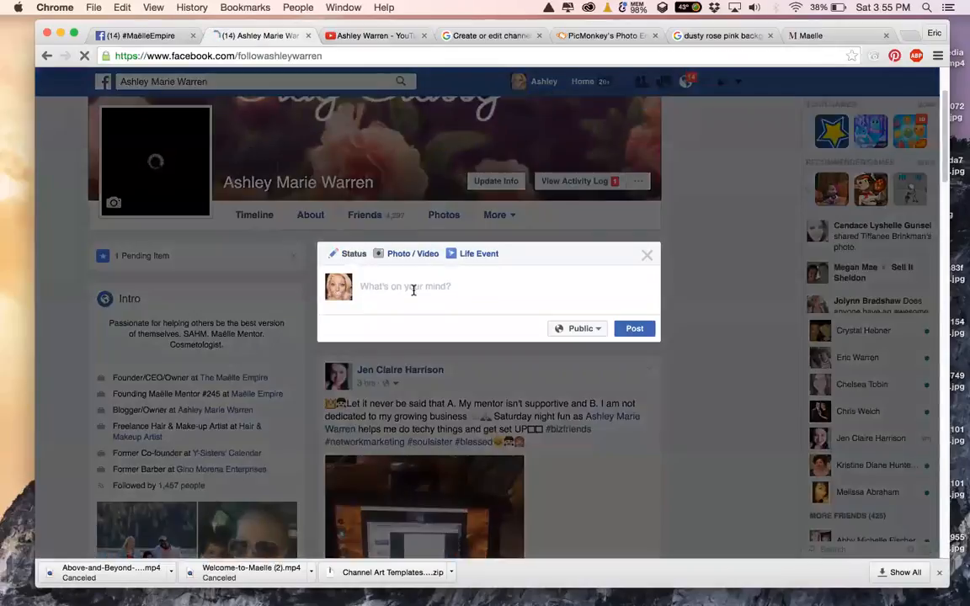
pyautogui.press('super+v')
pyautogui.tripleClick(380, 287)
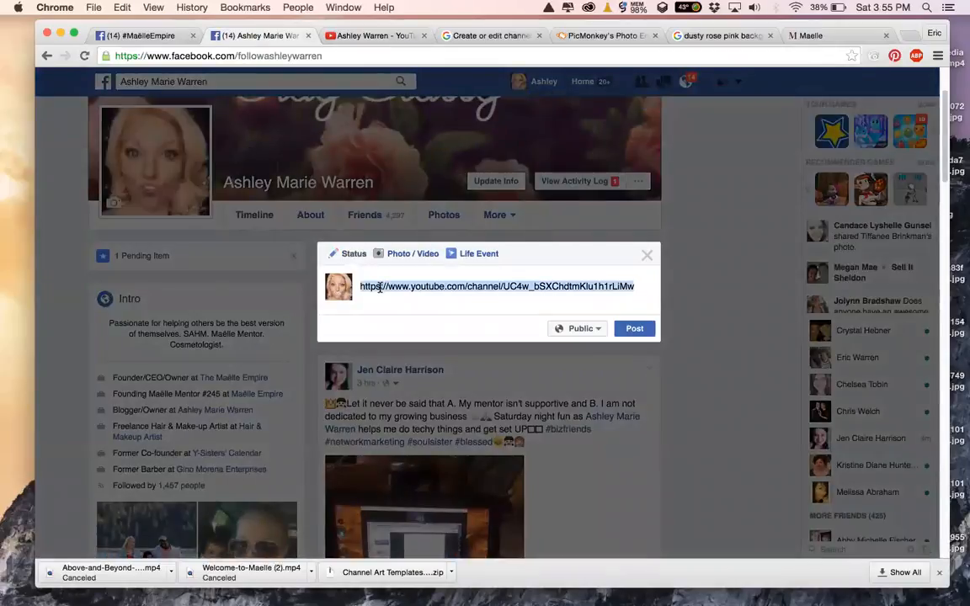
pyautogui.click(360, 287)
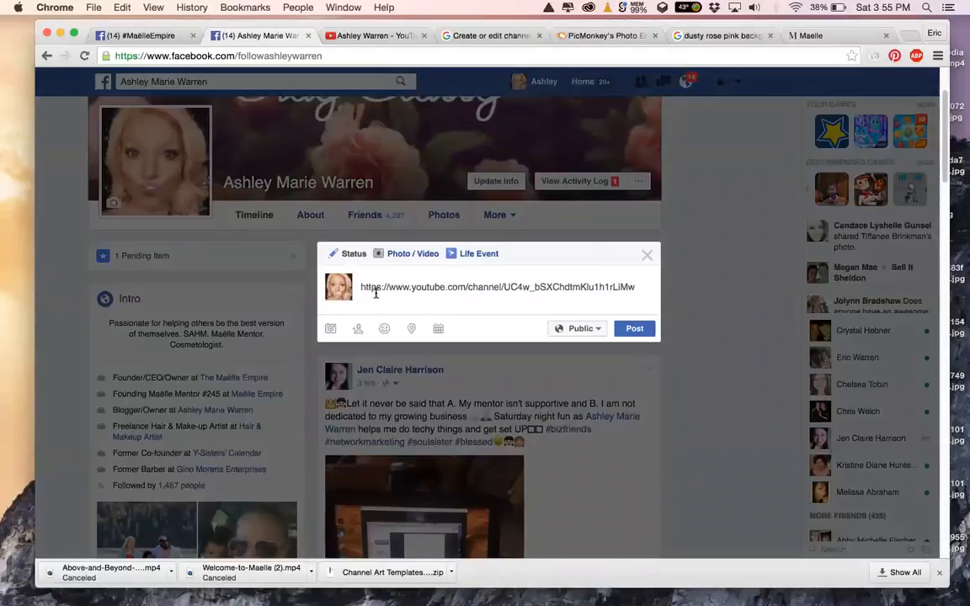
# Replace the pasted address with "Check out my YouTube Channel! Please Subscribe!", keeping the link preview, and close the post composer without posting.
pyautogui.moveTo(360, 286); pyautogui.dragTo(616, 303)
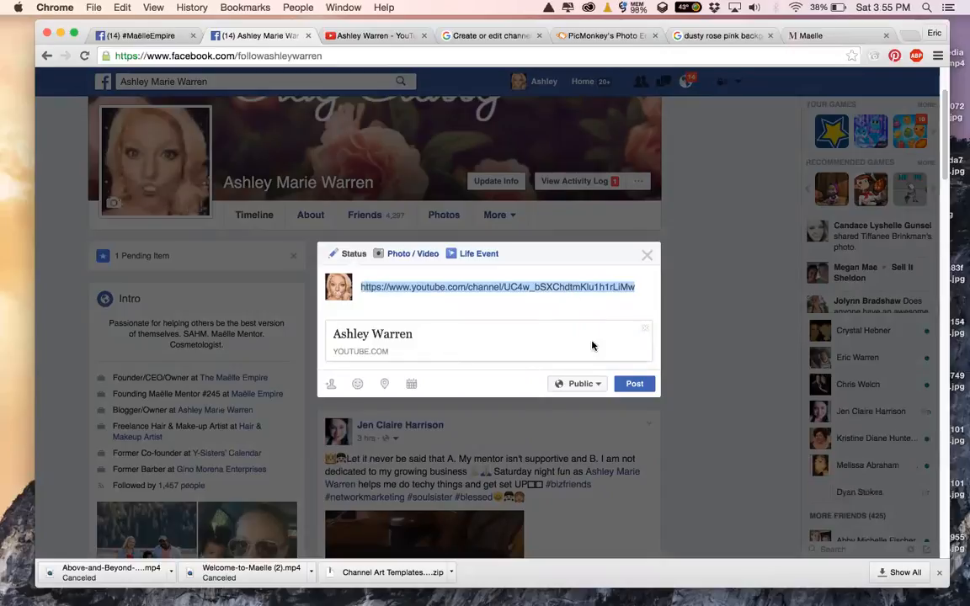
pyautogui.press('BackSpace')
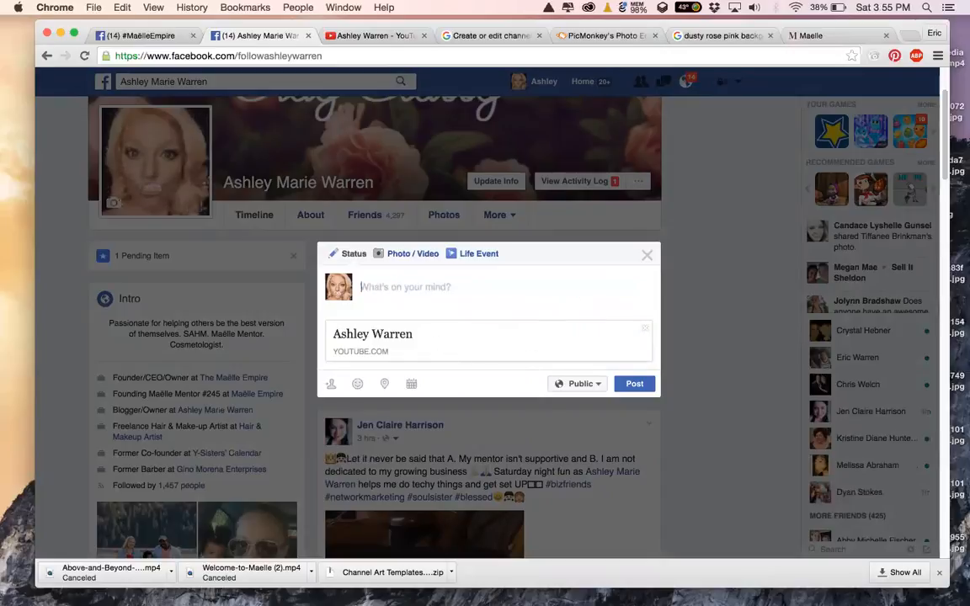
pyautogui.write('C')
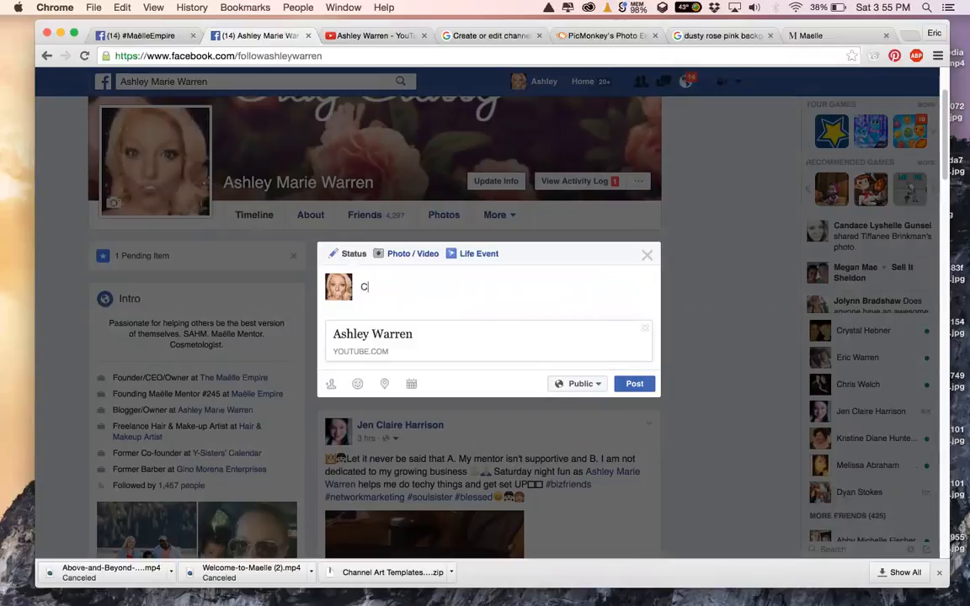
pyautogui.write('heck out my YouTube Chan')
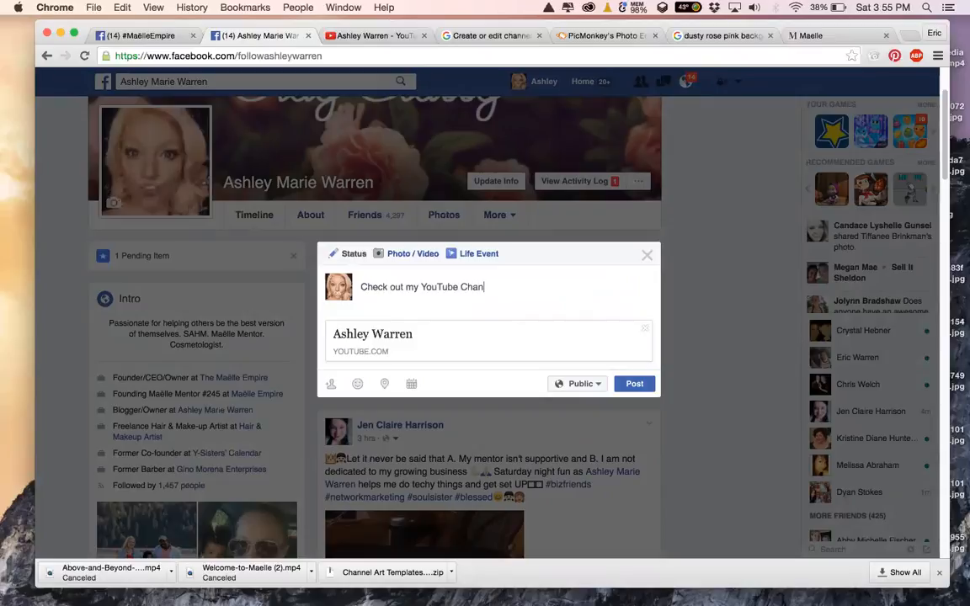
pyautogui.write('nel! Please SU')
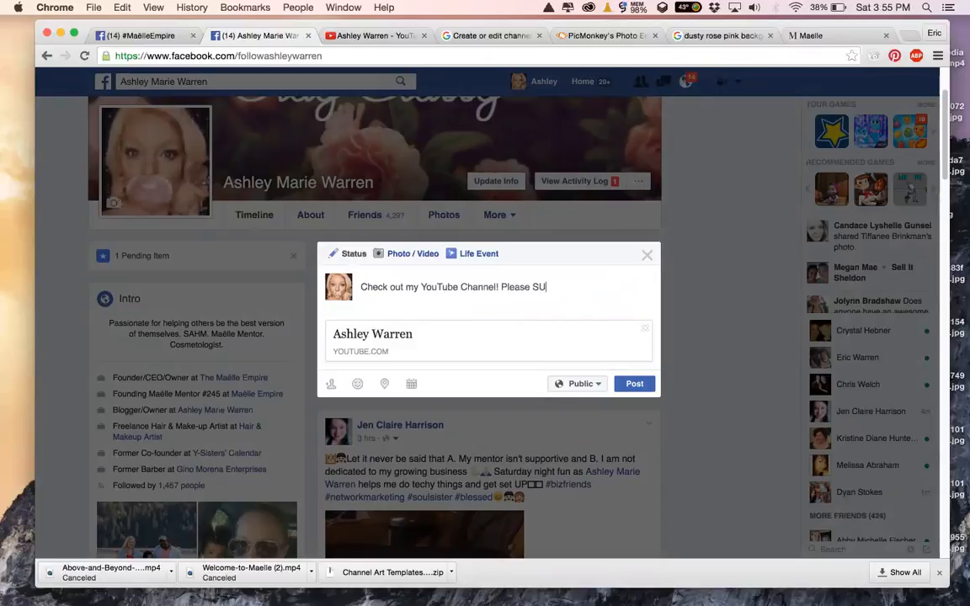
pyautogui.write('bscribe!')
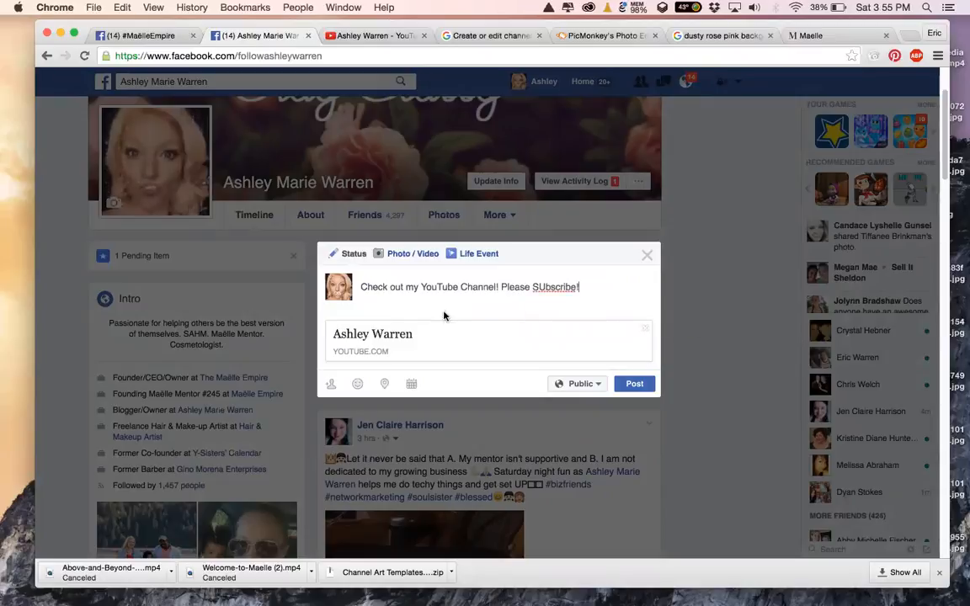
pyautogui.moveTo(551, 287); pyautogui.dragTo(541, 287)
pyautogui.write('ub')
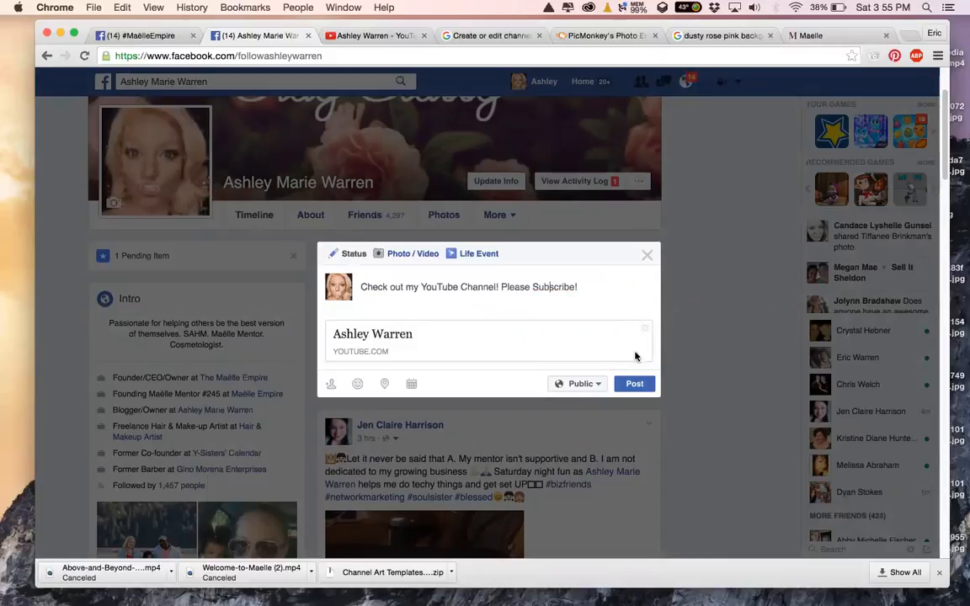
pyautogui.click(647, 257)
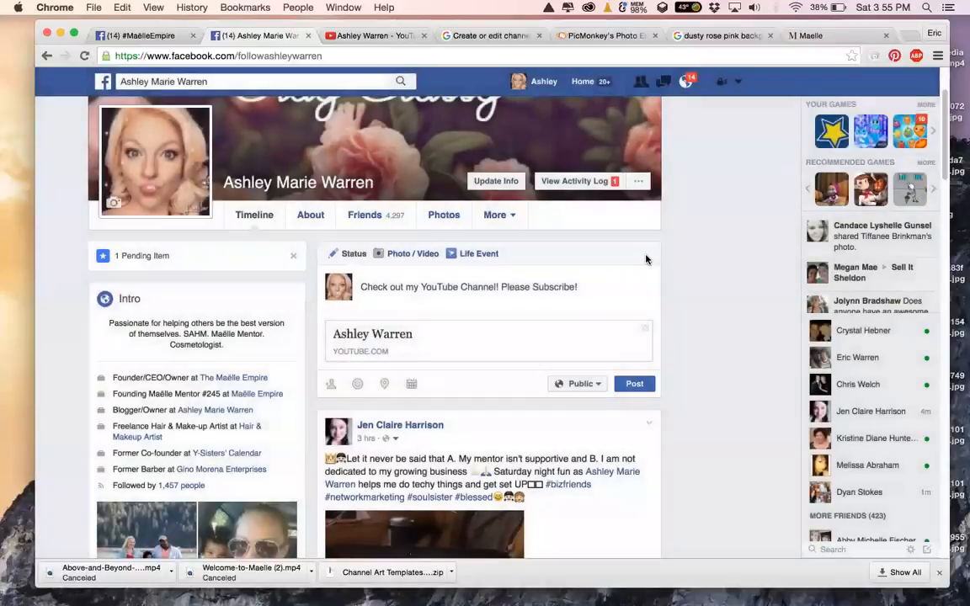
# Remove the link preview from the unposted Facebook status and close the profile page, discarding the draft.
pyautogui.click(645, 328)
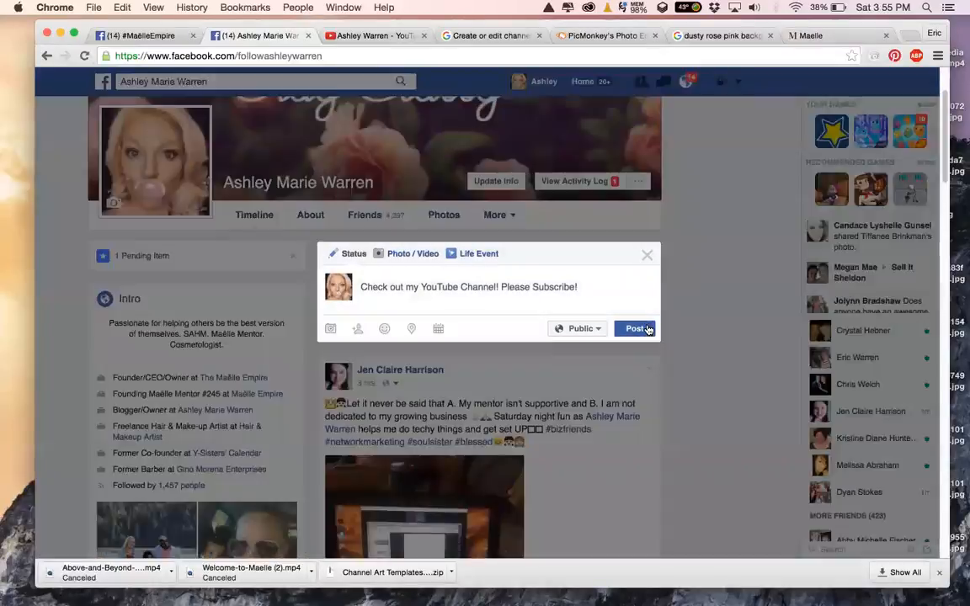
pyautogui.click(647, 254)
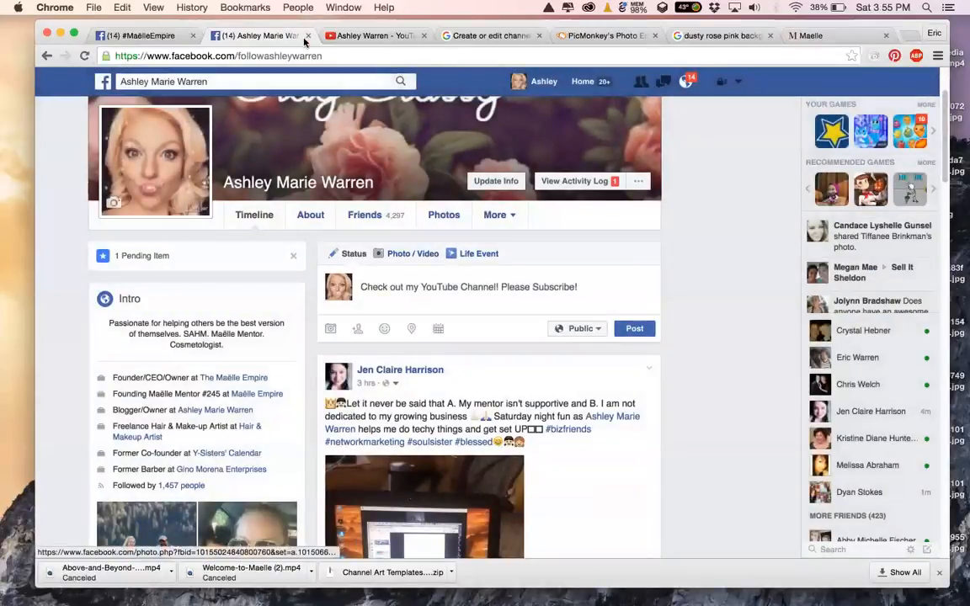
pyautogui.click(309, 36)
pyautogui.click(584, 219)
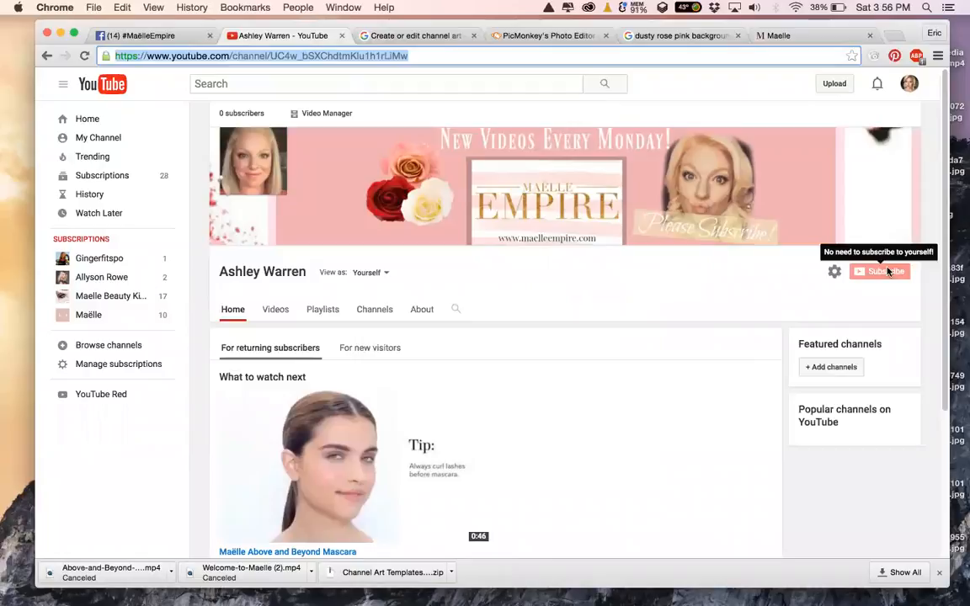
# Look over the YouTube channel page, and reopen the own channel from the YouTube home page.
pyautogui.scroll(-2, 423, 430)
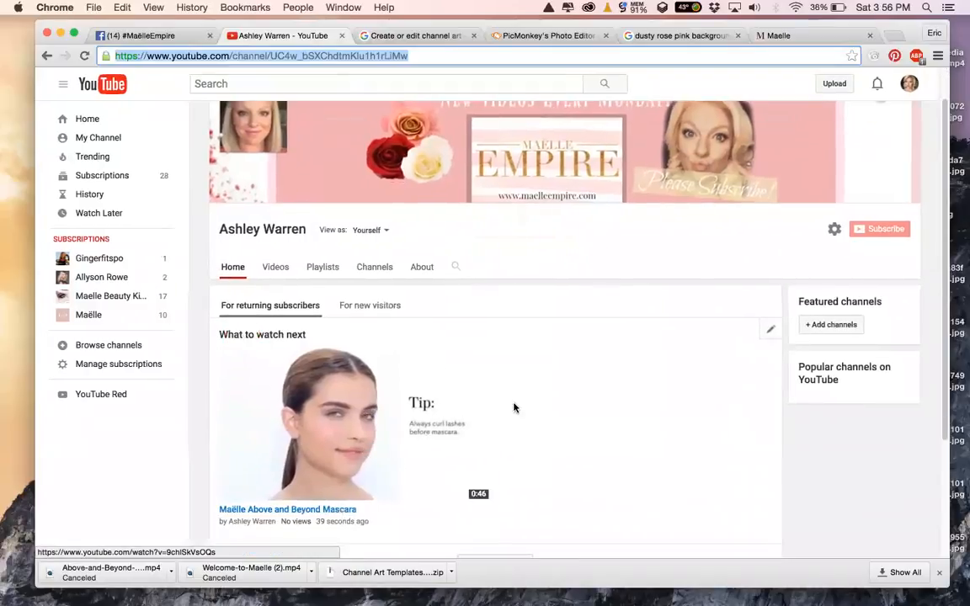
pyautogui.hscroll(-5, 513, 407)
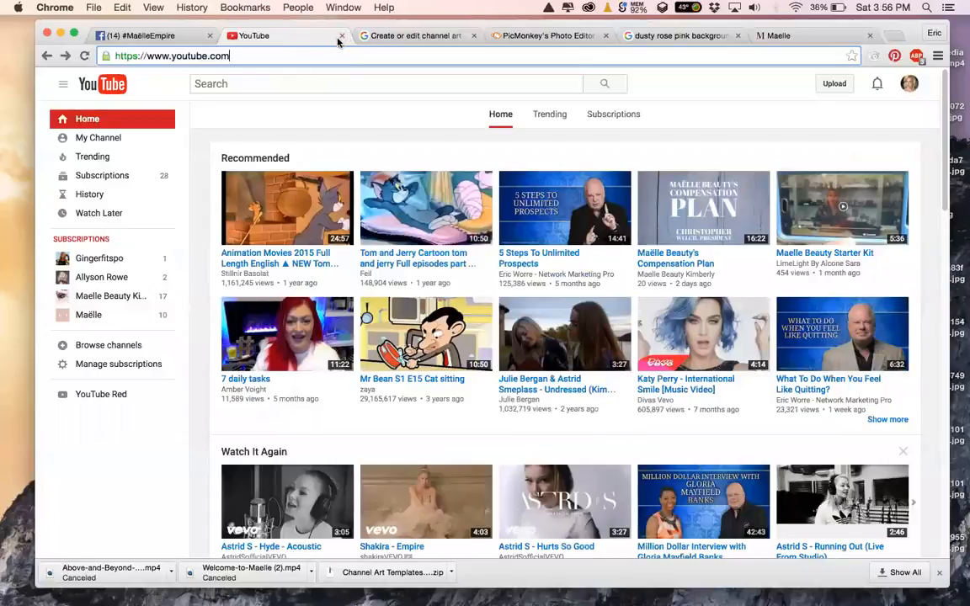
pyautogui.click(116, 140)
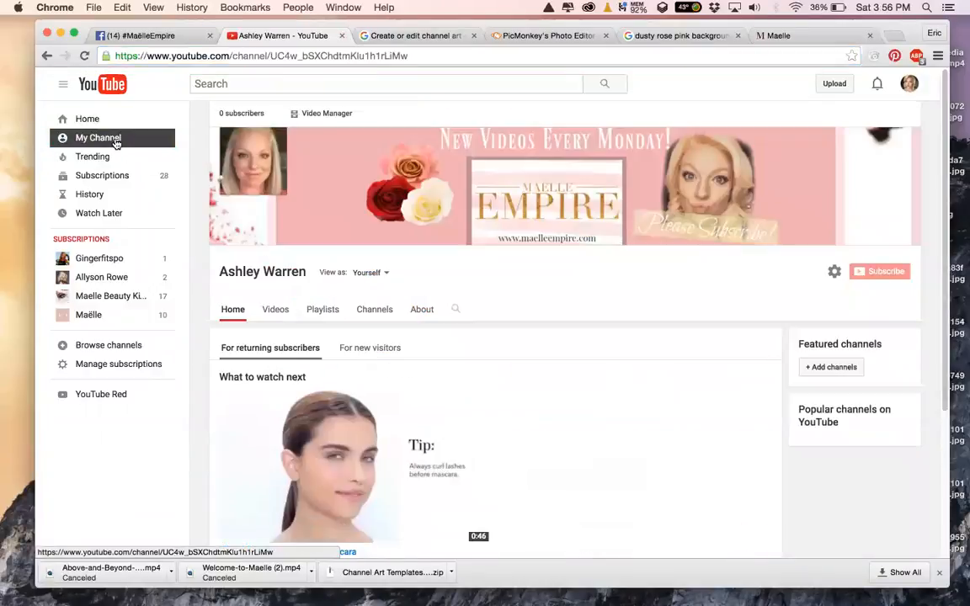